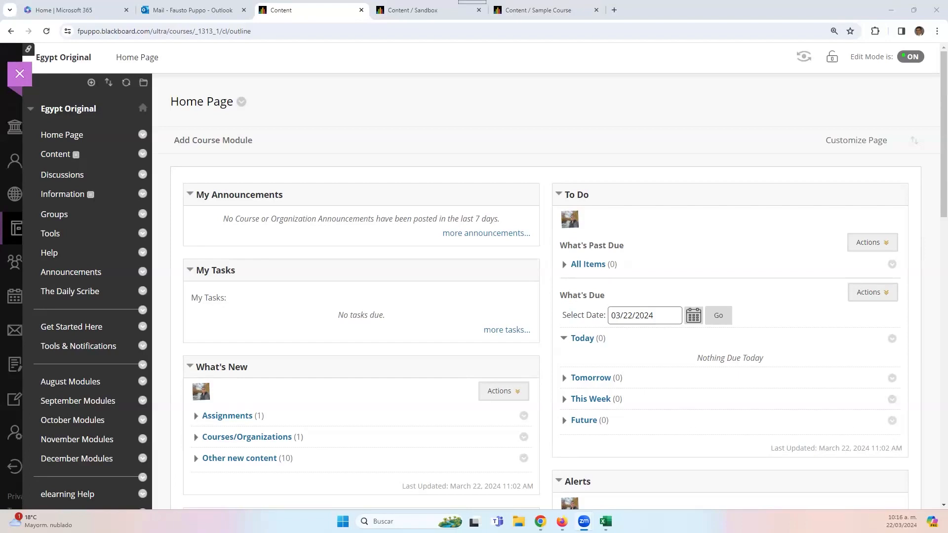
- Open the course's Content Market Tools page and expand Browse all content providers
scroll(112, 400, "down", 3)
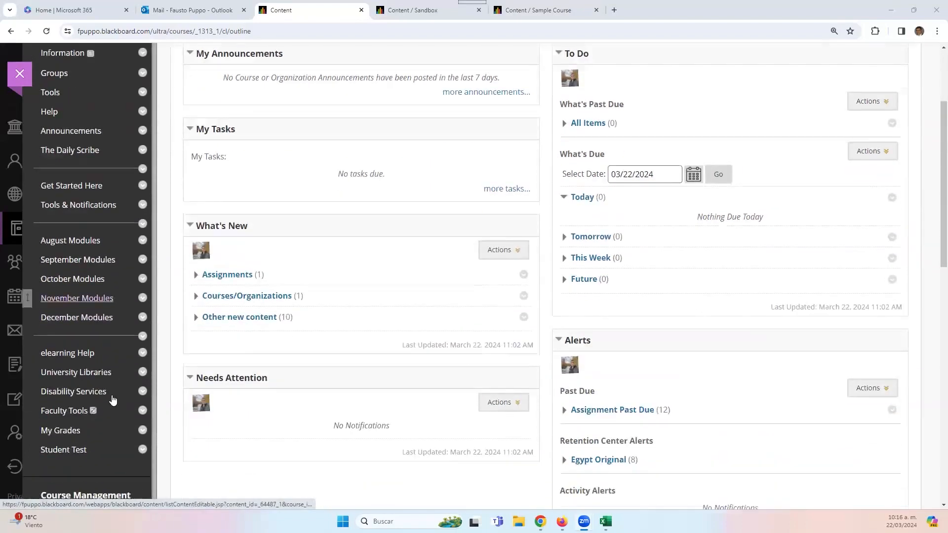
scroll(112, 401, "down", 6)
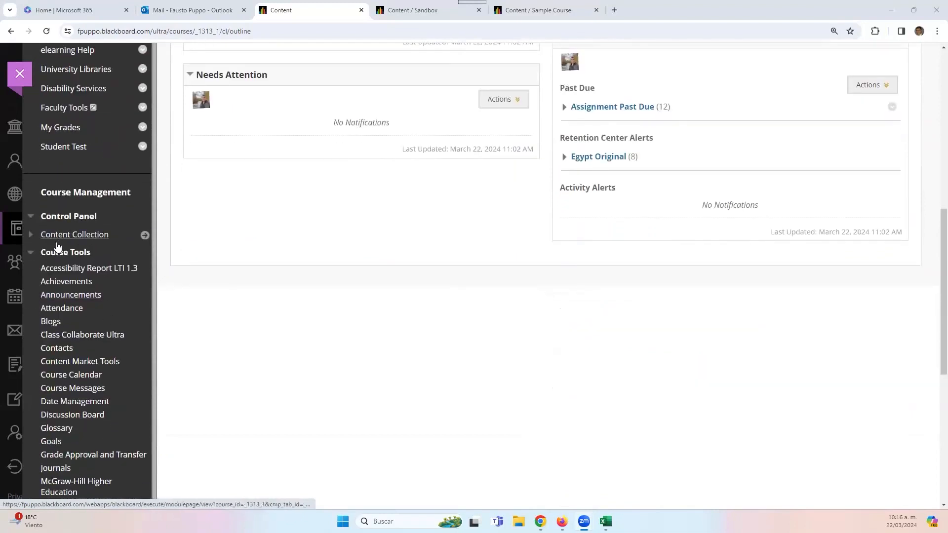
scroll(55, 294, "down", 2)
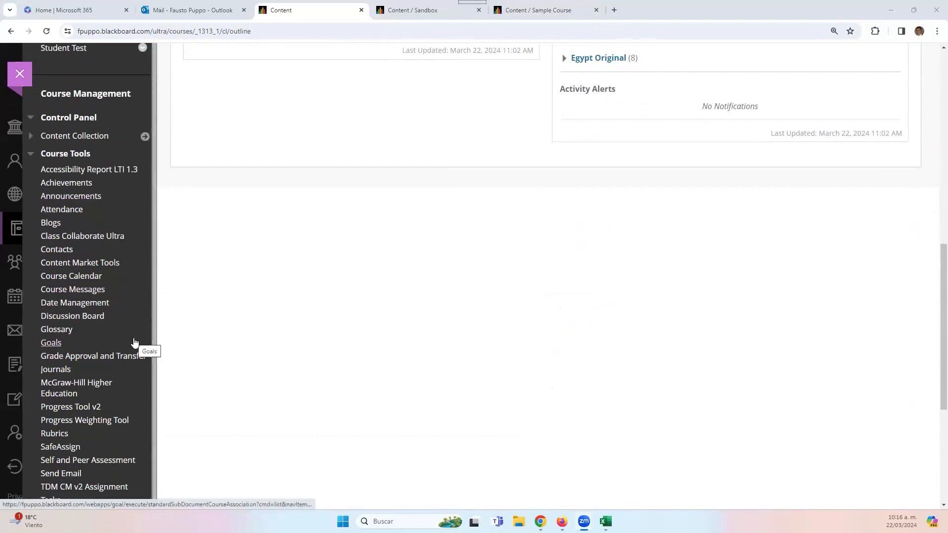
left_click(92, 267)
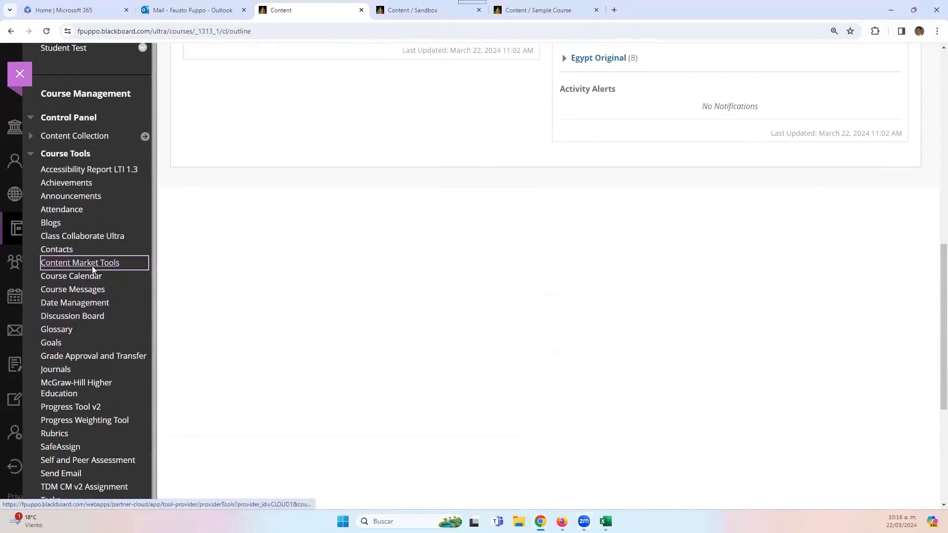
scroll(589, 354, "down", 2)
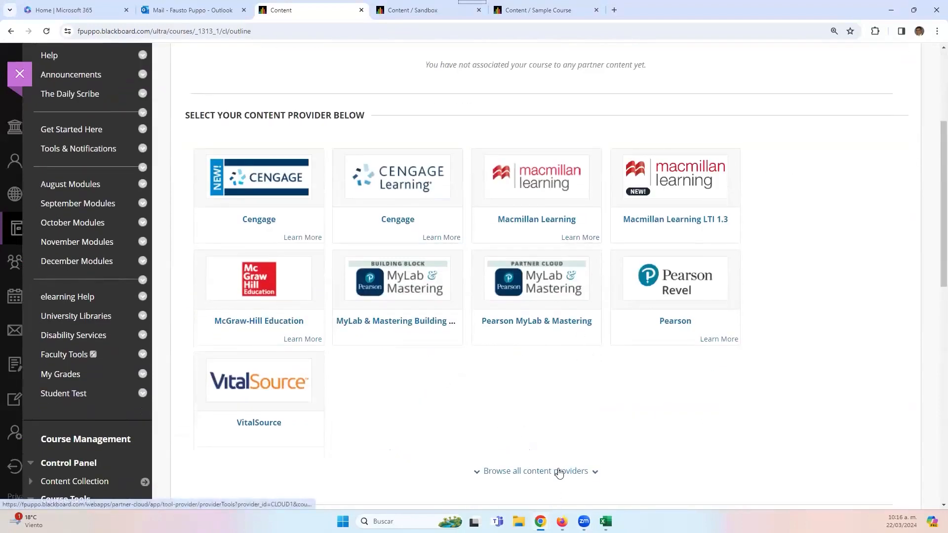
left_click(563, 472)
- Go to the August Modules content area of the Egypt Original course
scroll(561, 472, "down", 3)
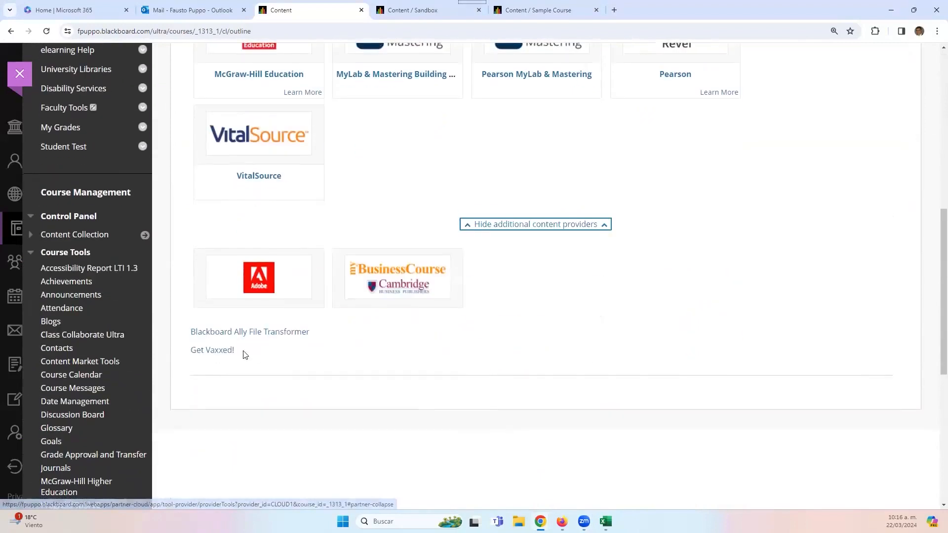
scroll(459, 369, "up", 5)
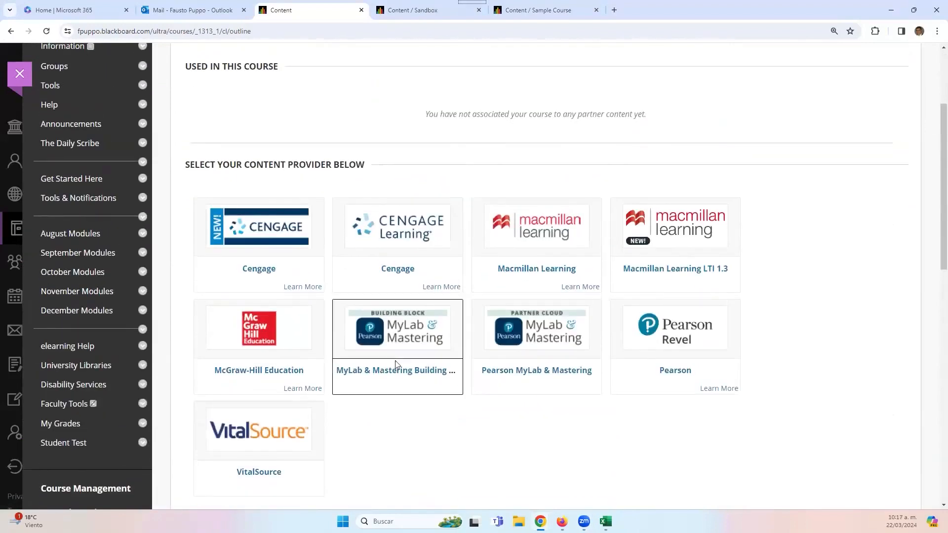
scroll(395, 364, "up", 3)
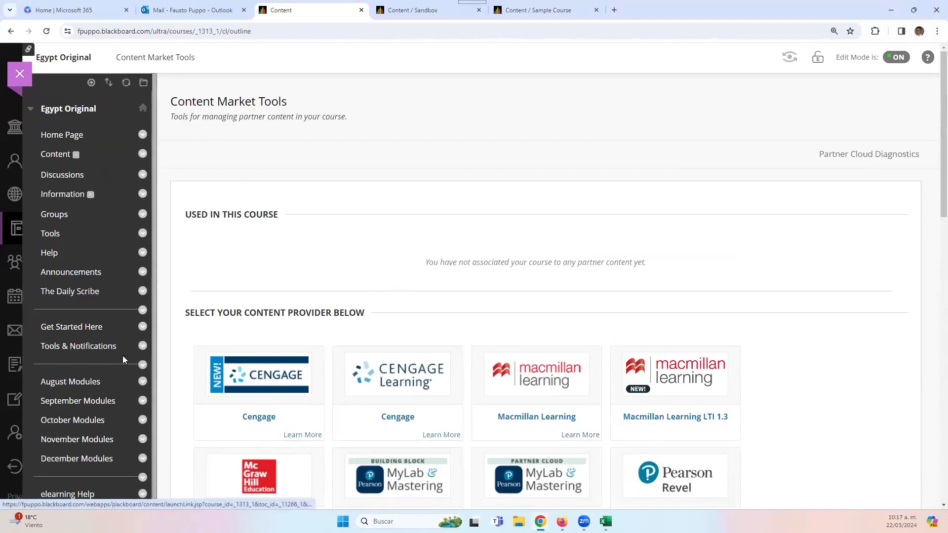
left_click(60, 382)
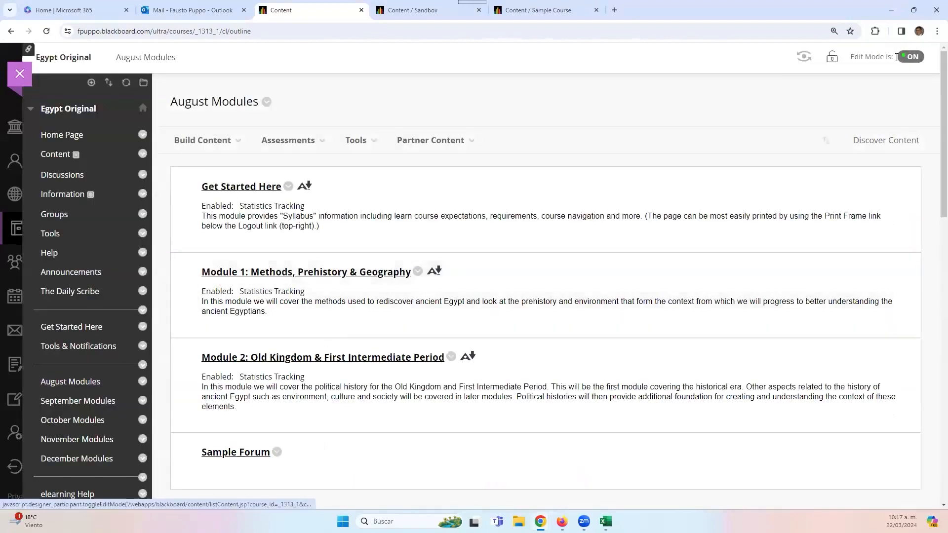
- From Partner Content > Content Market, try the new Cengage partner and confirm it is not configured
left_click(458, 146)
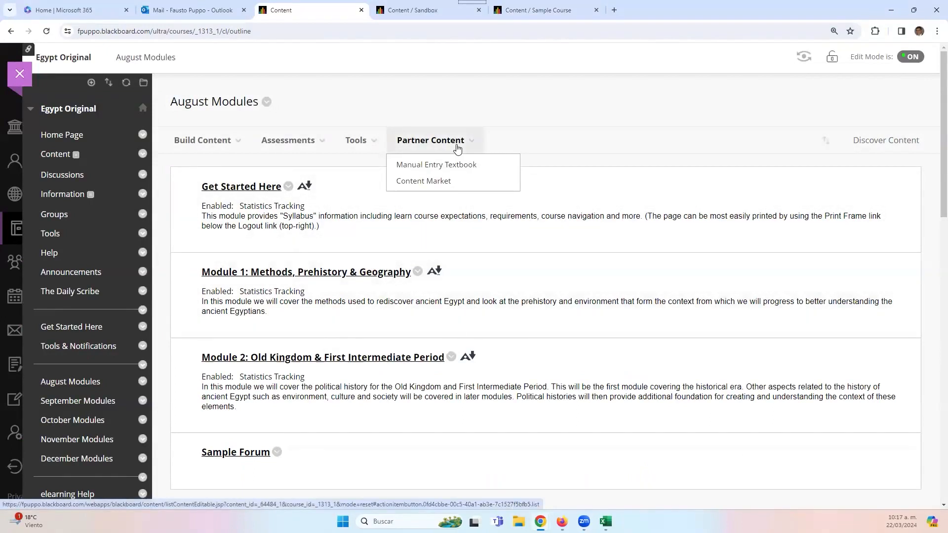
left_click(448, 182)
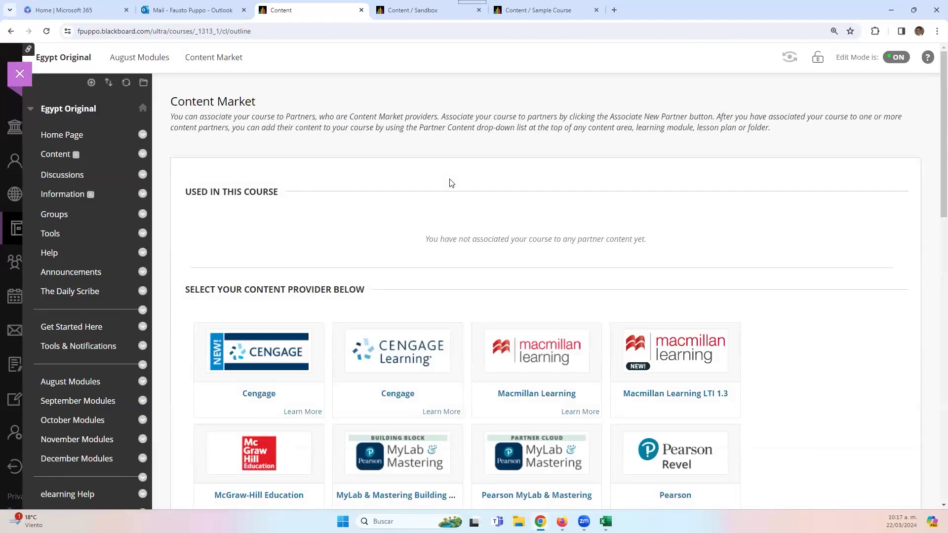
scroll(360, 276, "down", 5)
scroll(360, 296, "up", 4)
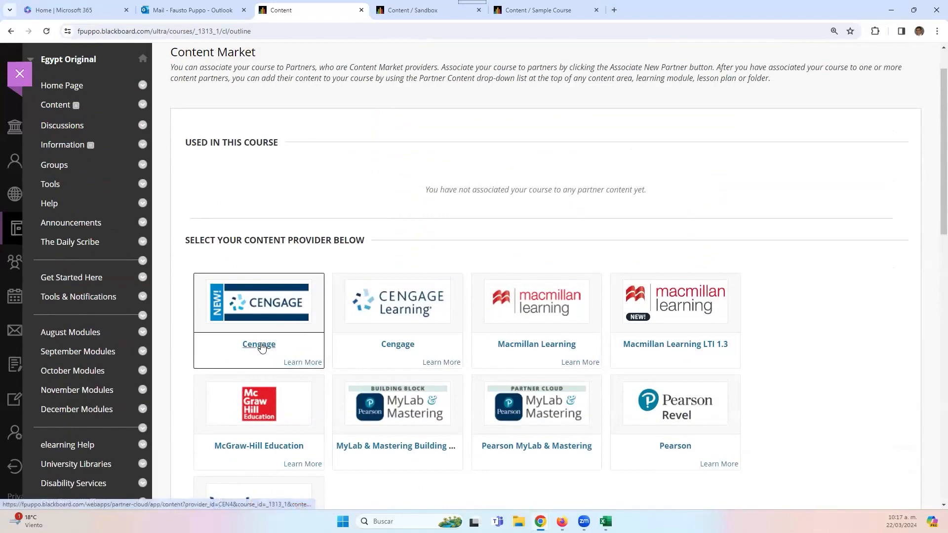
left_click(313, 338)
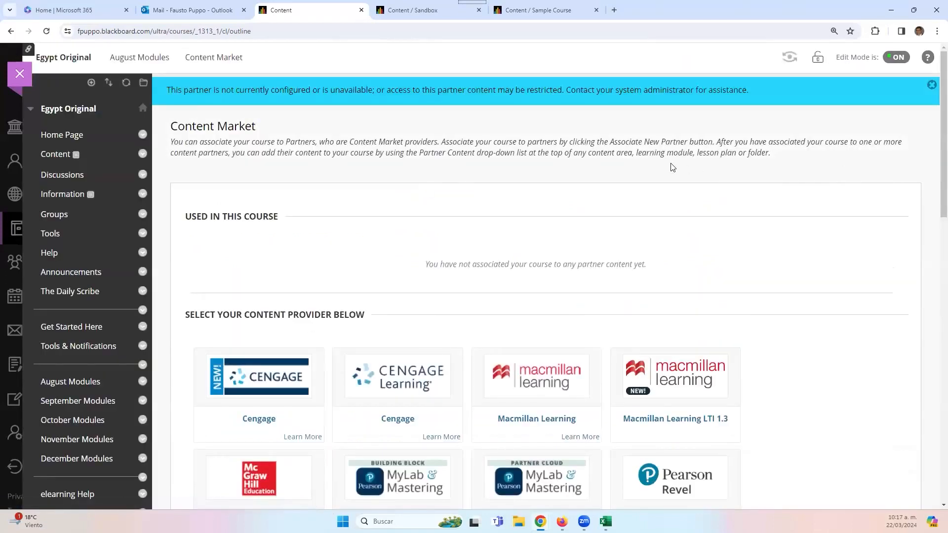
scroll(674, 232, "down", 2)
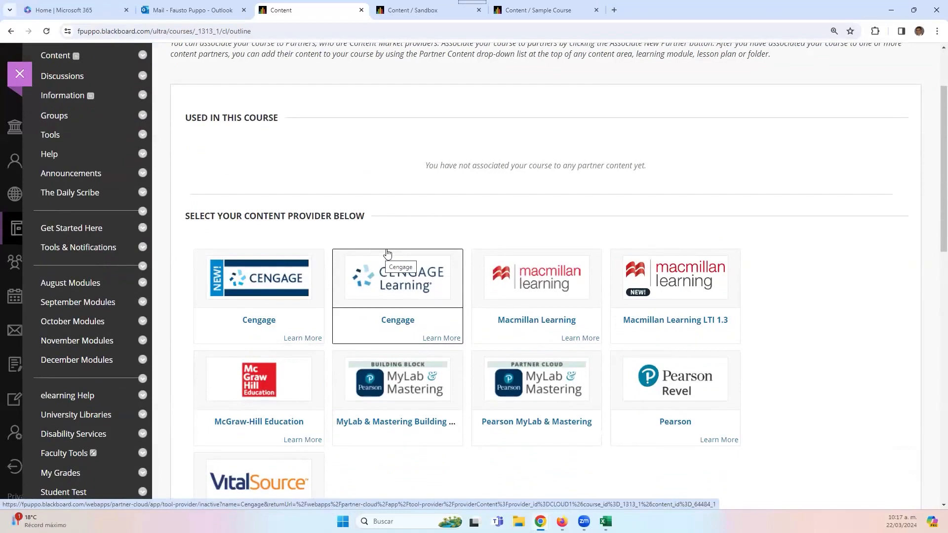
- In the Sandbox course, view Books & Course Tools, which lists SafeAssign, OneDrive and TDM CM v2
left_click(425, 10)
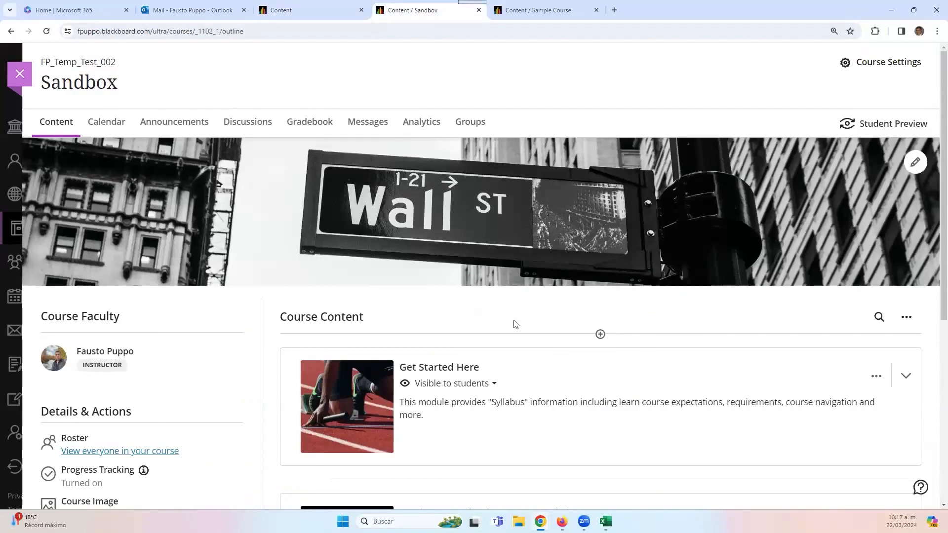
scroll(224, 292, "down", 3)
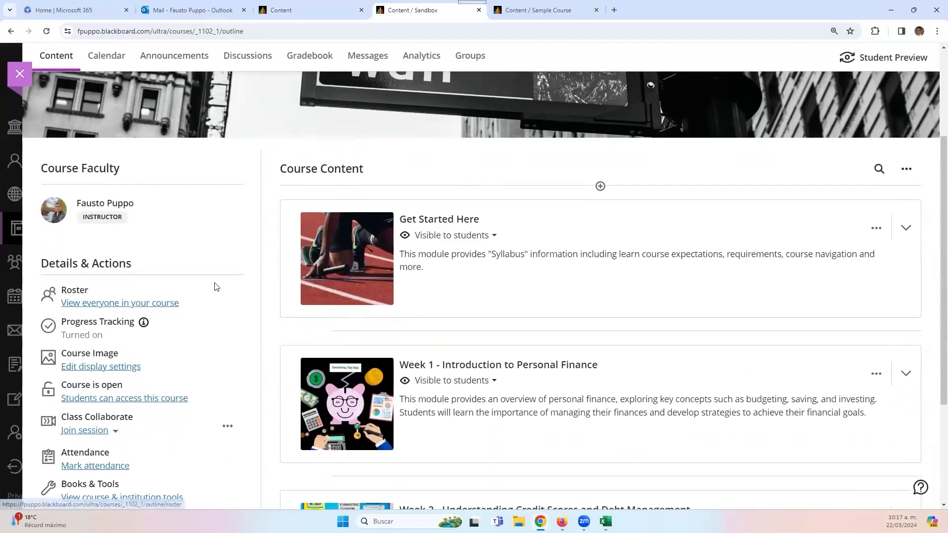
scroll(215, 287, "down", 3)
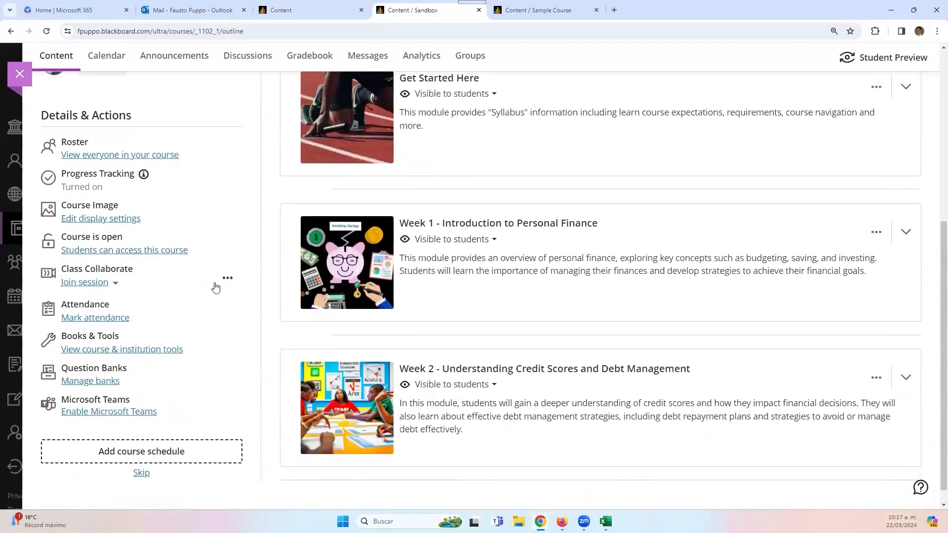
left_click(94, 354)
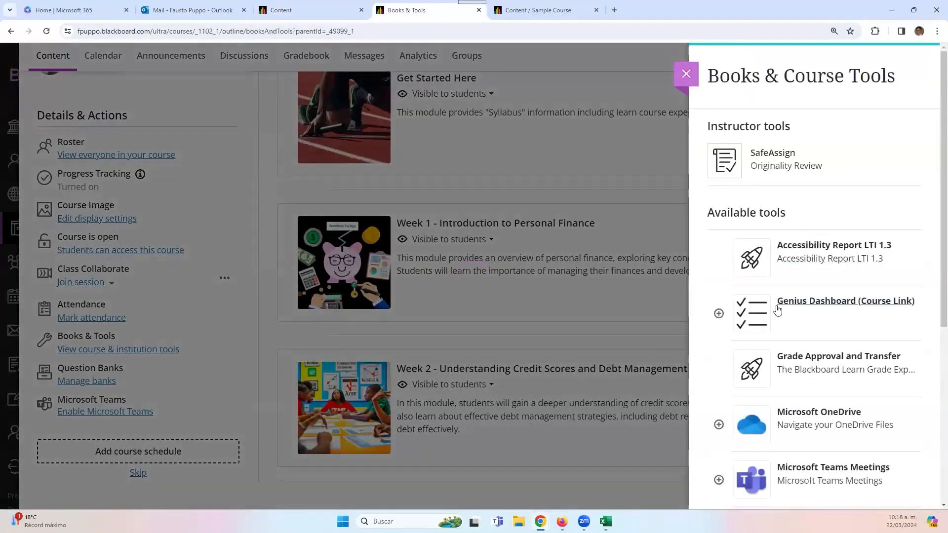
scroll(778, 311, "down", 6)
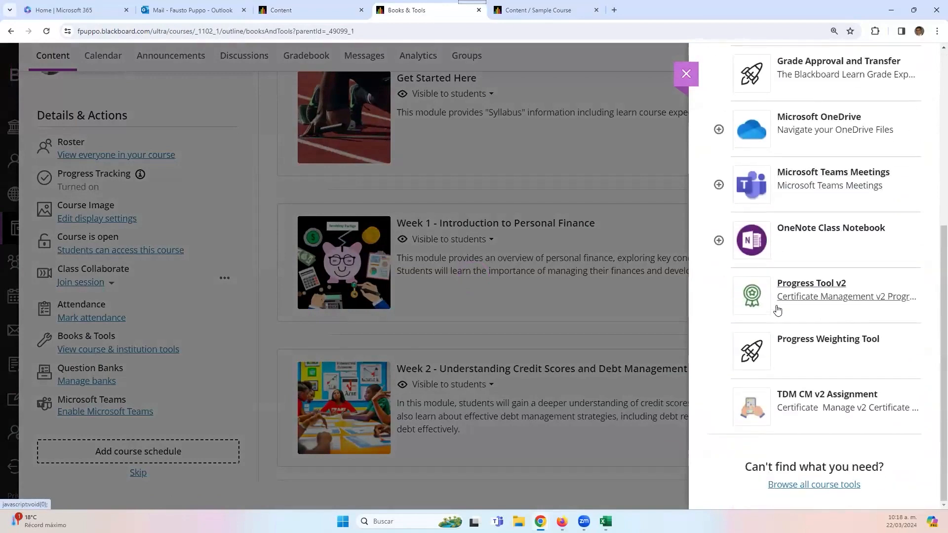
scroll(778, 311, "up", 4)
scroll(778, 311, "up", 2)
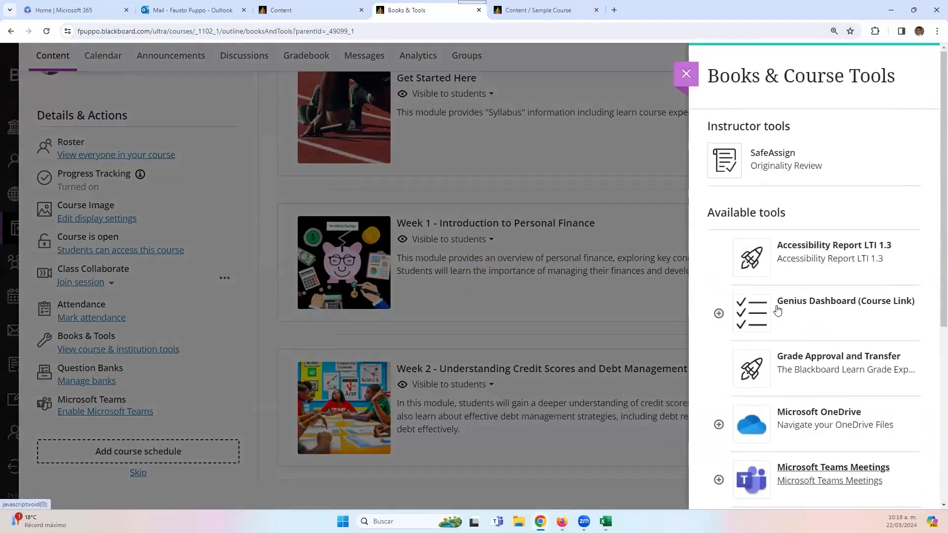
scroll(826, 347, "down", 6)
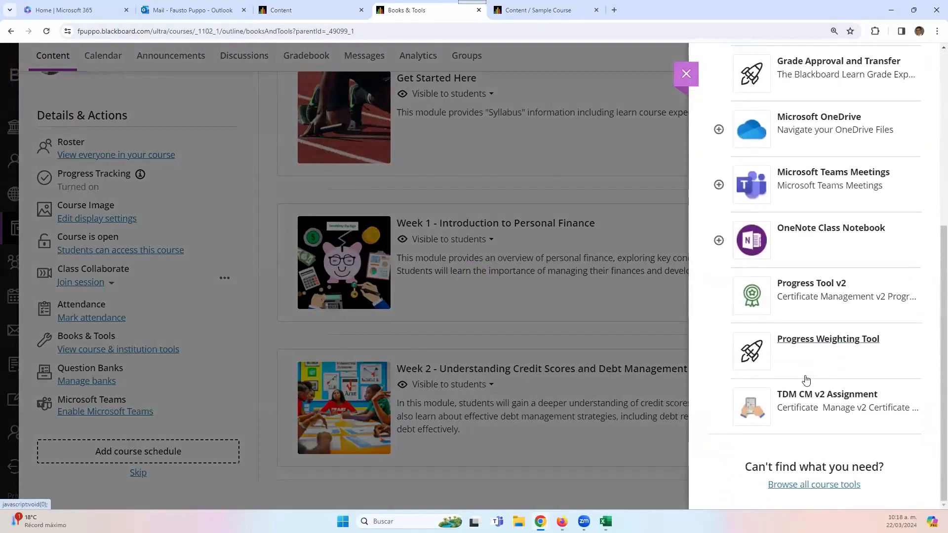
- Browse the full course tools catalogue, then close the Content Market back to the Sandbox outline
left_click(804, 489)
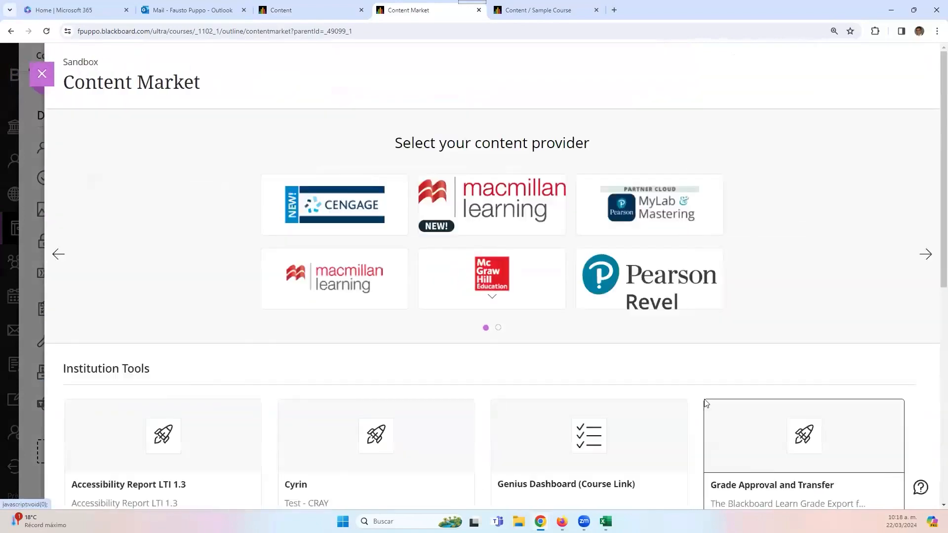
scroll(618, 341, "down", 5)
scroll(612, 341, "down", 4)
scroll(612, 341, "up", 7)
scroll(612, 341, "up", 2)
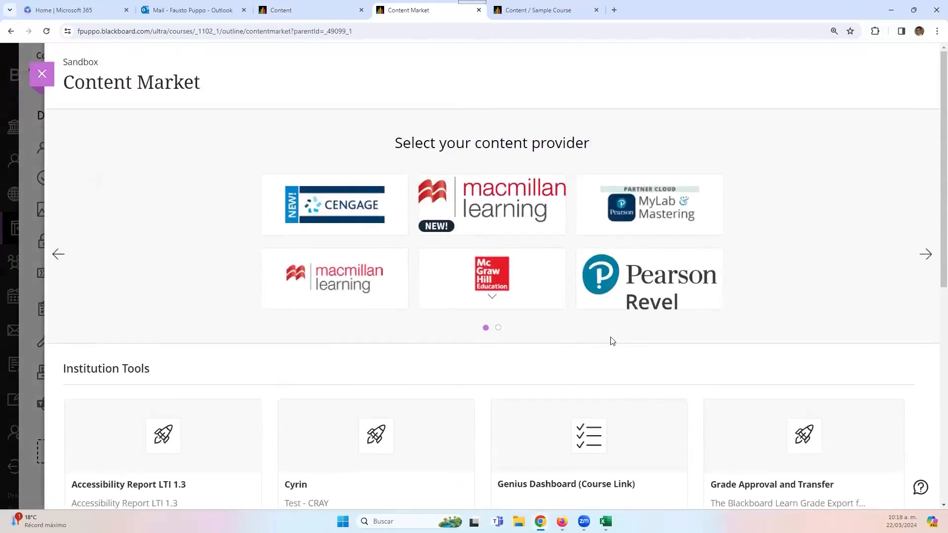
scroll(612, 340, "down", 3)
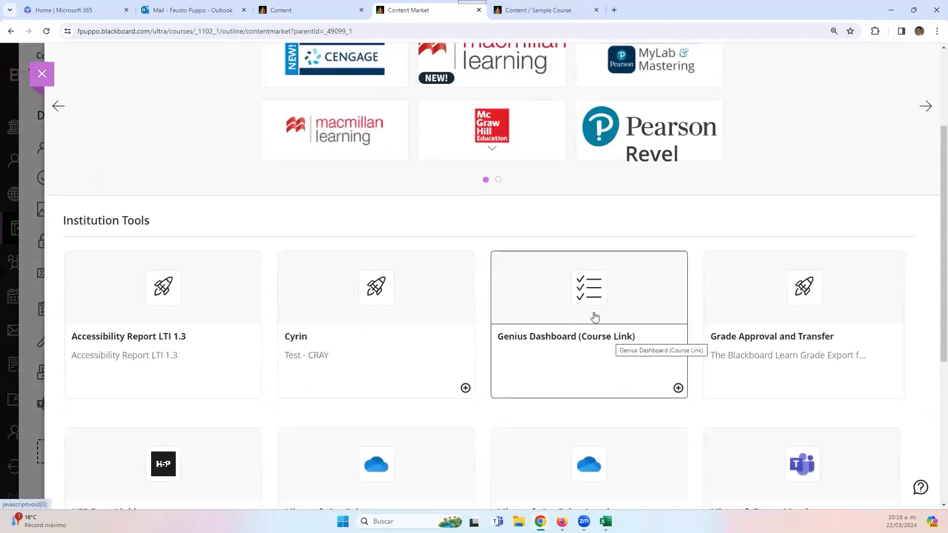
scroll(486, 323, "down", 1)
scroll(546, 355, "down", 4)
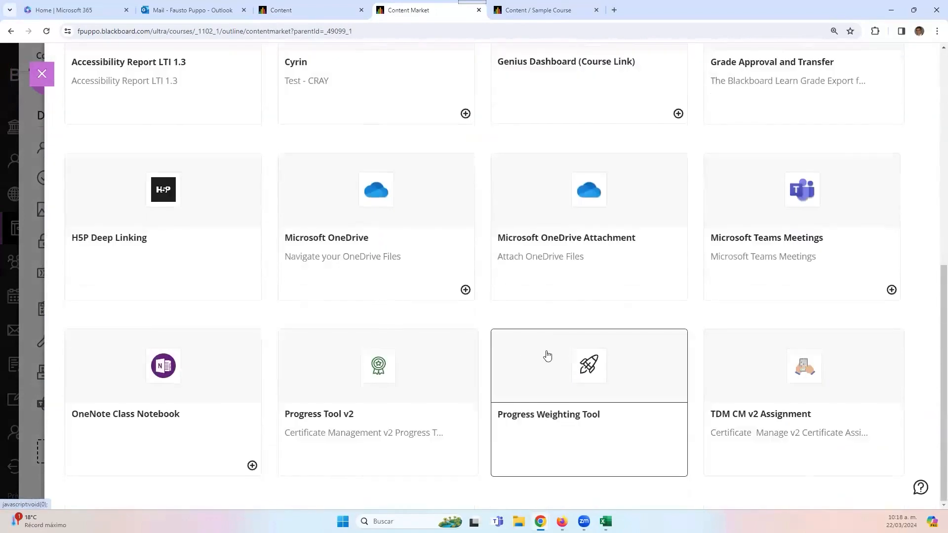
scroll(546, 356, "up", 8)
scroll(499, 356, "down", 8)
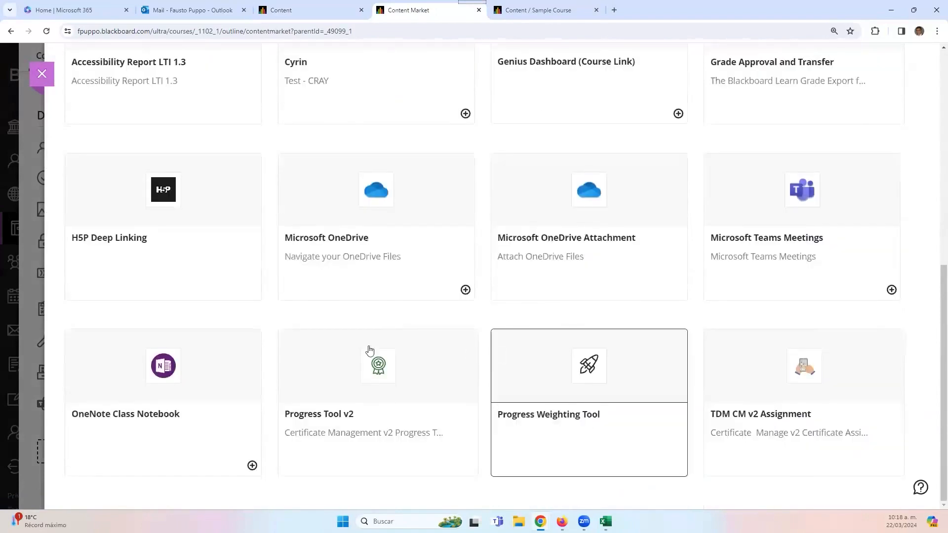
scroll(116, 332, "up", 8)
scroll(212, 328, "down", 3)
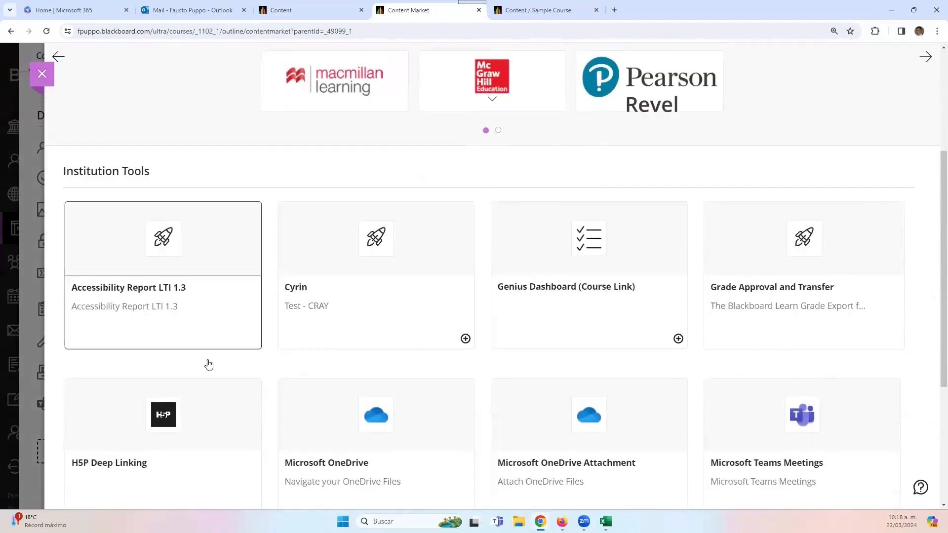
scroll(170, 402, "down", 1)
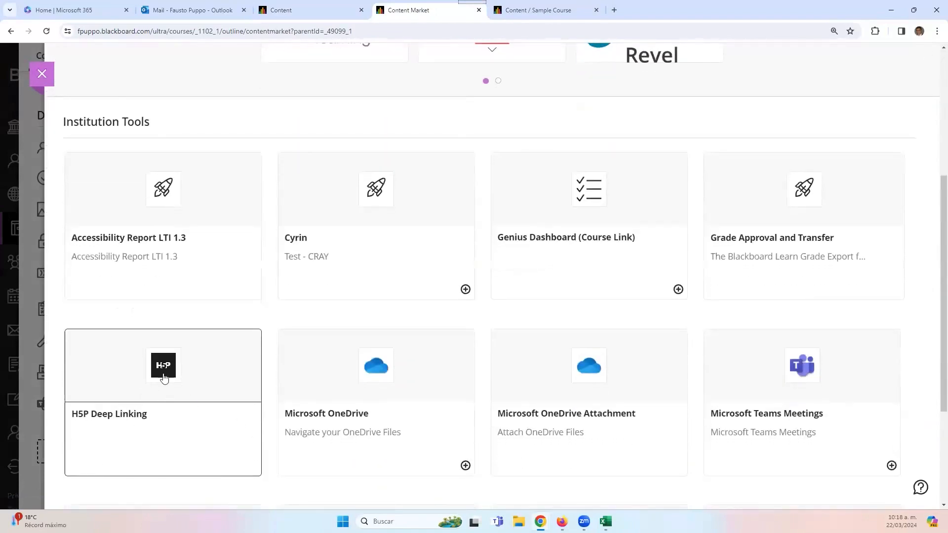
scroll(221, 450, "up", 5)
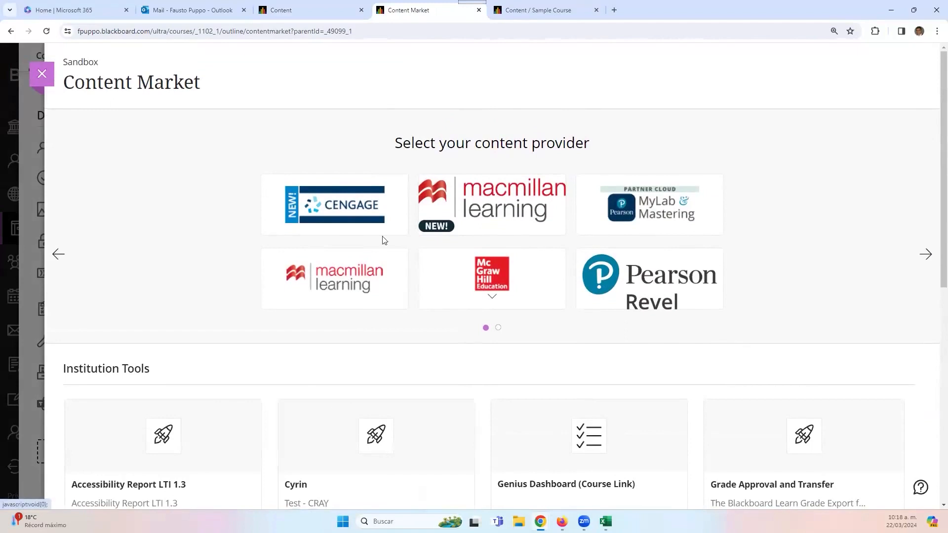
left_click(43, 75)
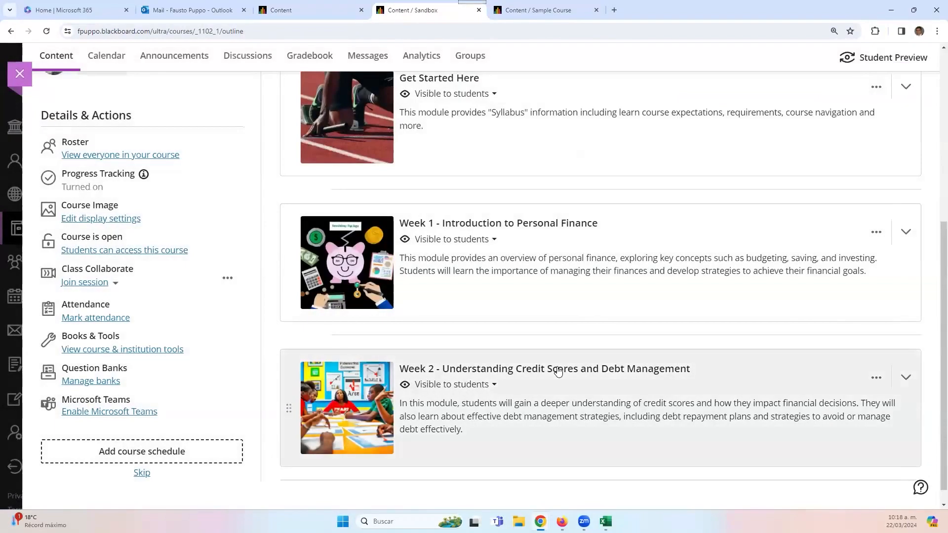
- Expand the Week 2 module and open the Content Market from its add-content options
scroll(568, 369, "up", 1)
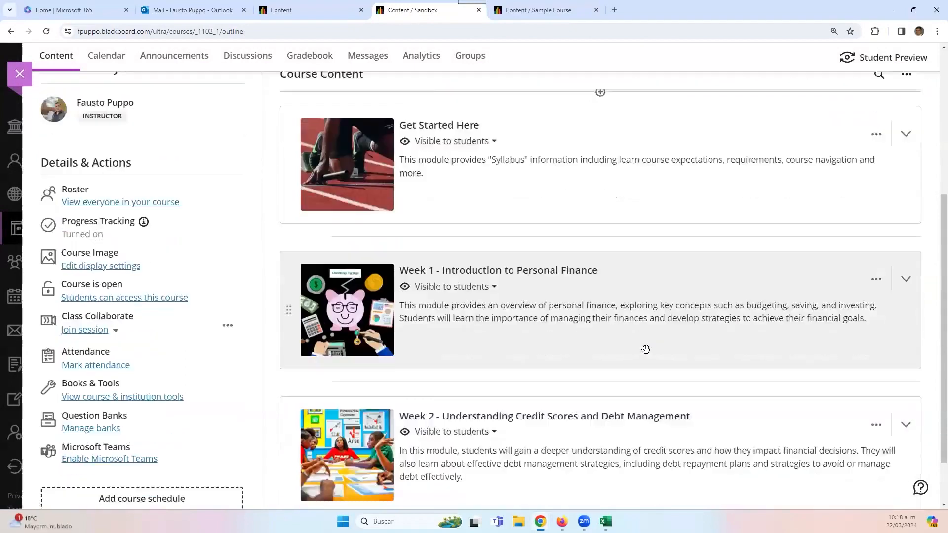
scroll(646, 350, "down", 1)
left_click(607, 414)
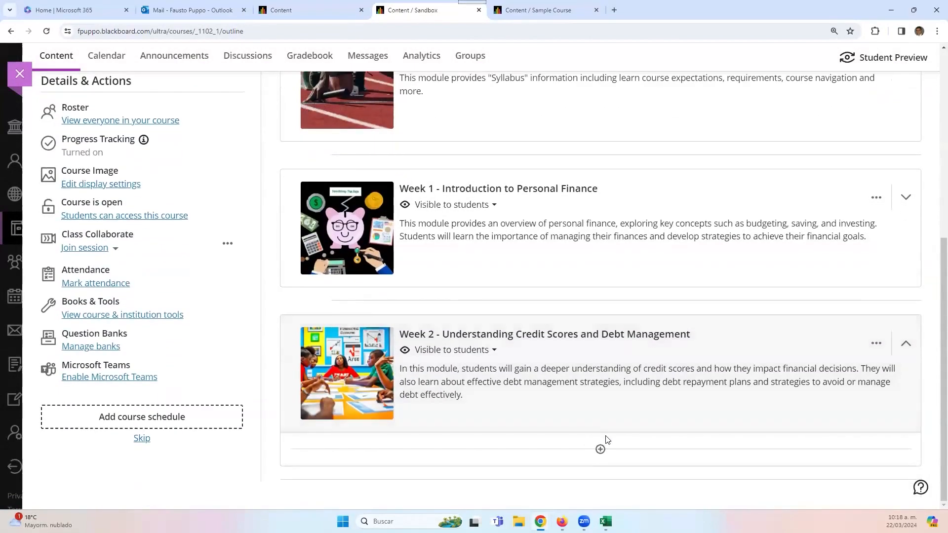
left_click(601, 449)
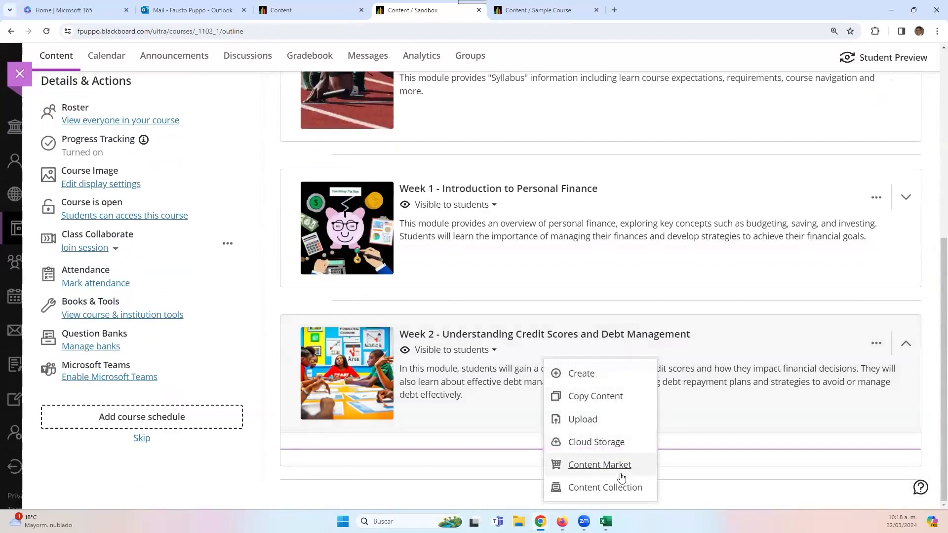
left_click(586, 467)
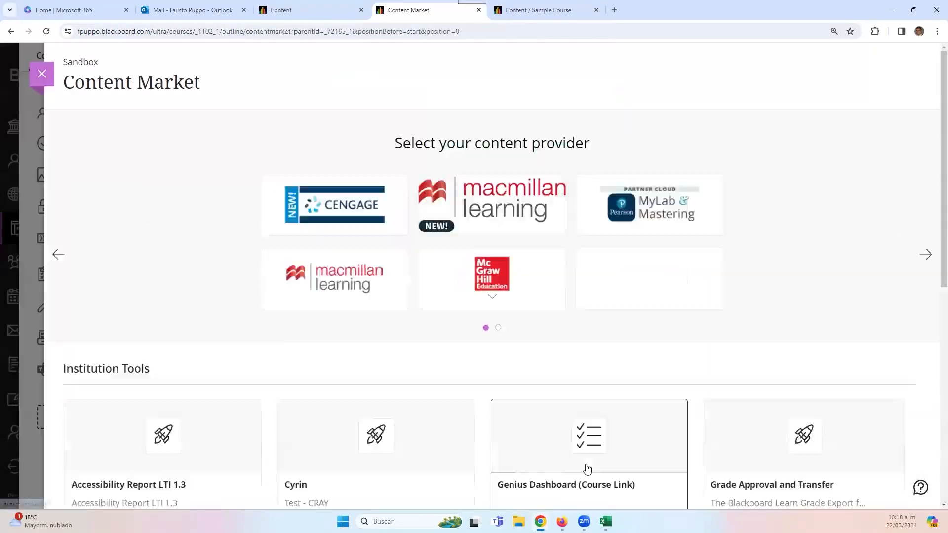
- Look over the Week 2 Content Market tools, then switch to the empty Sample Course
scroll(611, 253, "down", 8)
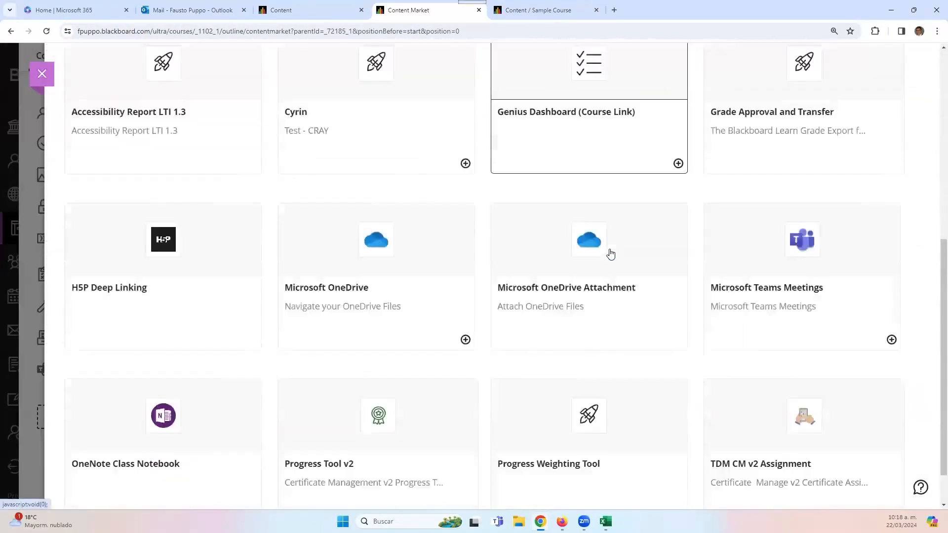
scroll(602, 257, "up", 8)
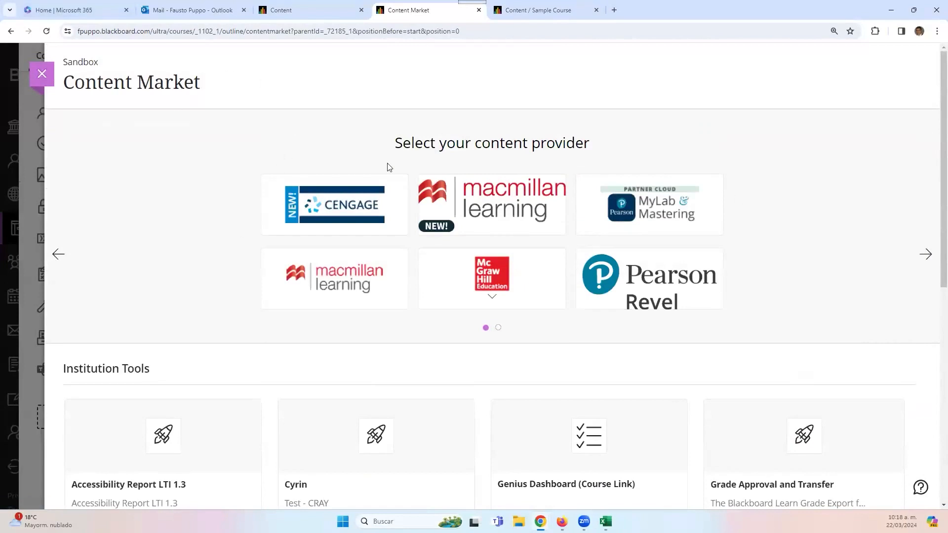
left_click(503, 11)
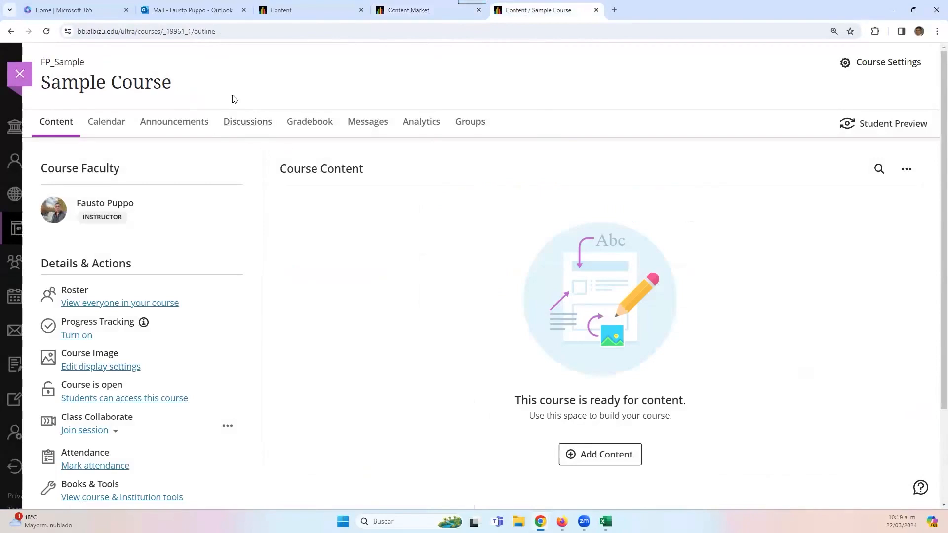
- Open the Sample Course's Content Market and launch Cengage from Used in this course
scroll(538, 400, "down", 2)
scroll(529, 409, "up", 2)
scroll(531, 409, "down", 2)
scroll(531, 409, "up", 2)
left_click(624, 457)
left_click(604, 466)
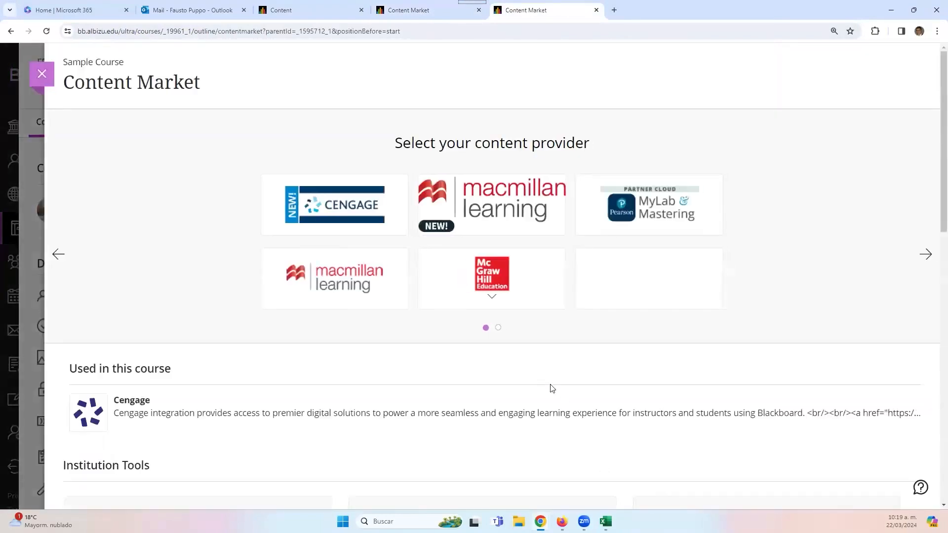
scroll(550, 387, "down", 2)
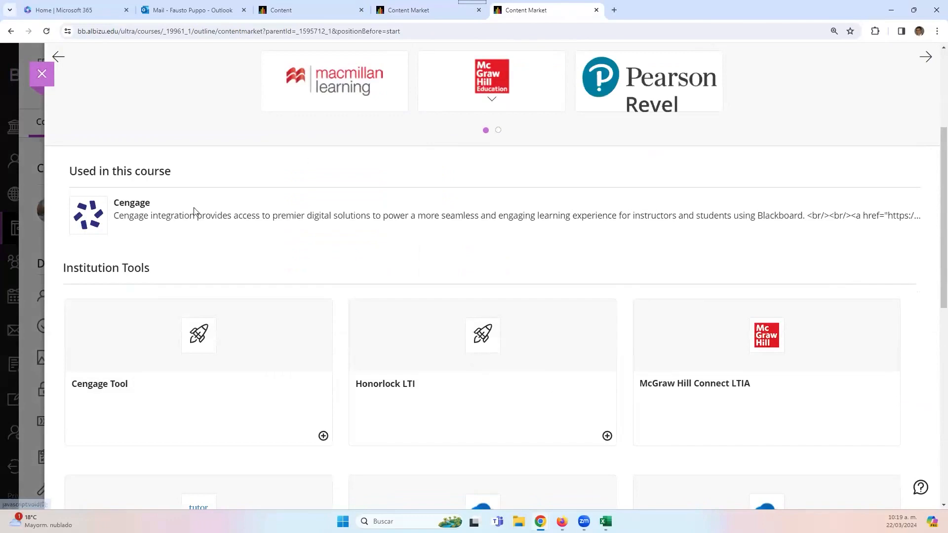
scroll(293, 328, "down", 1)
scroll(324, 343, "down", 2)
scroll(323, 345, "up", 5)
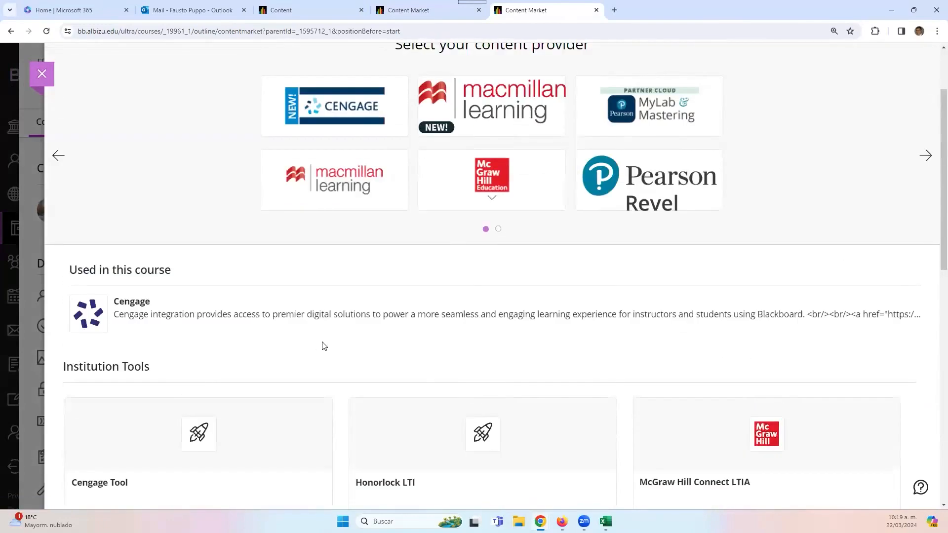
scroll(123, 383, "down", 3)
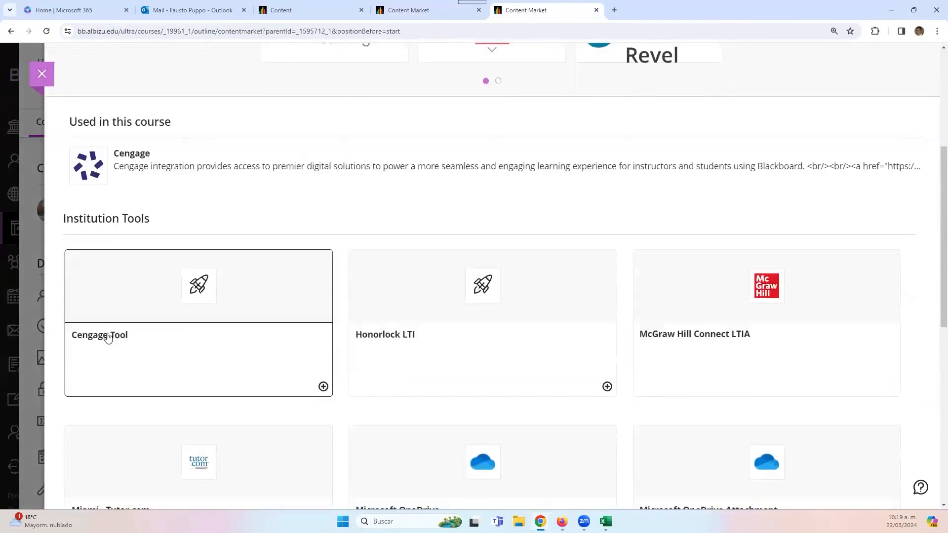
left_click(123, 157)
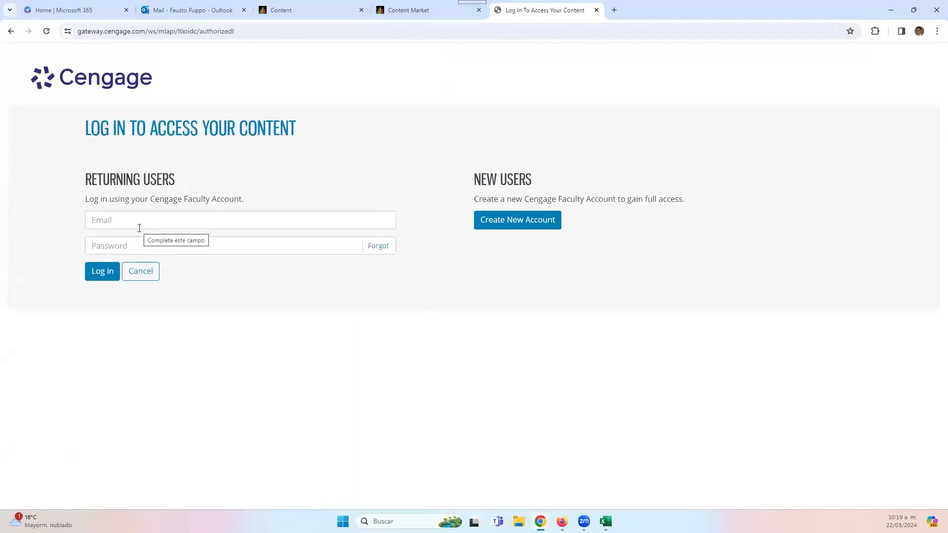
- Cancel the Cengage faculty login without signing in
left_click(134, 271)
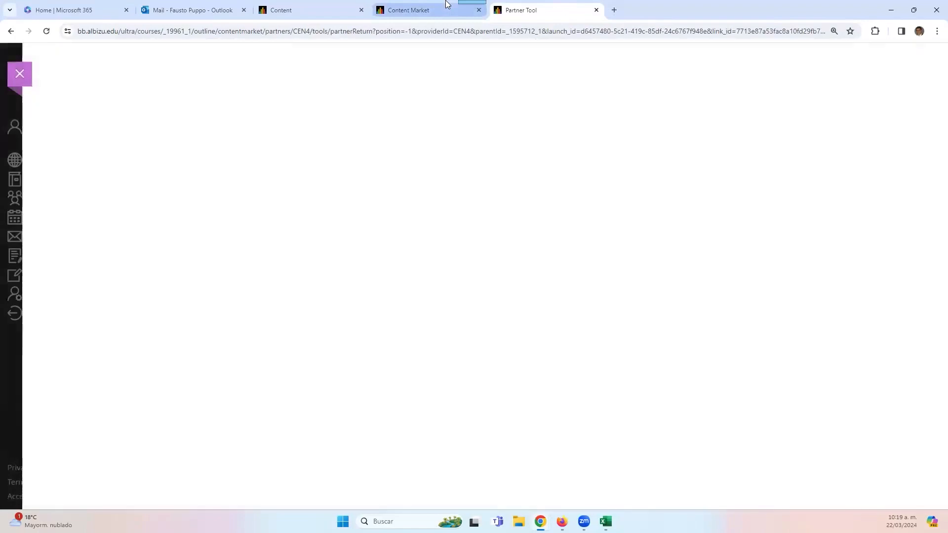
- Switch between the Content Market and Partner Tool pages of the Sample Course
left_click(445, 10)
scroll(516, 293, "down", 4)
scroll(504, 329, "up", 3)
left_click(520, 9)
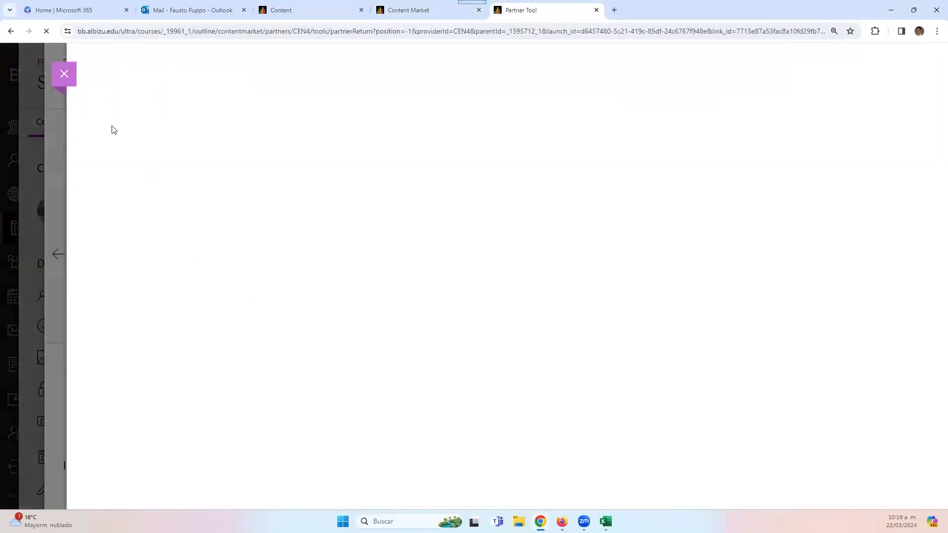
scroll(489, 330, "down", 3)
scroll(489, 329, "up", 3)
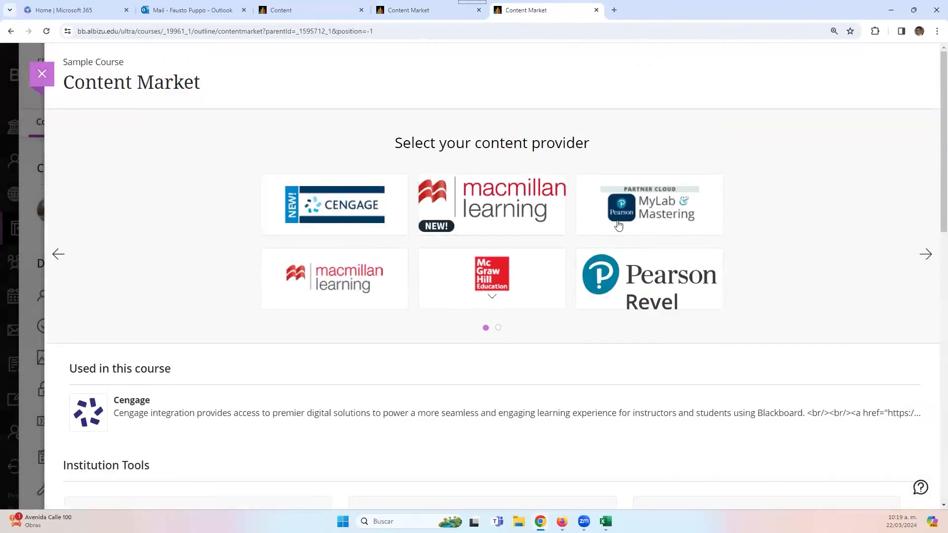
- Try the Macmillan Learning NEW provider, dismiss its error, reload, and page through providers
left_click(505, 218)
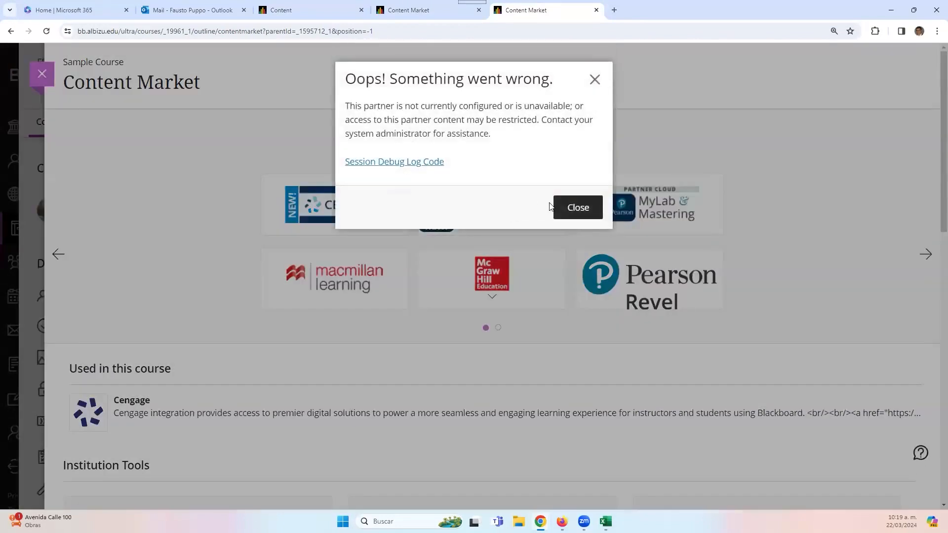
left_click(578, 207)
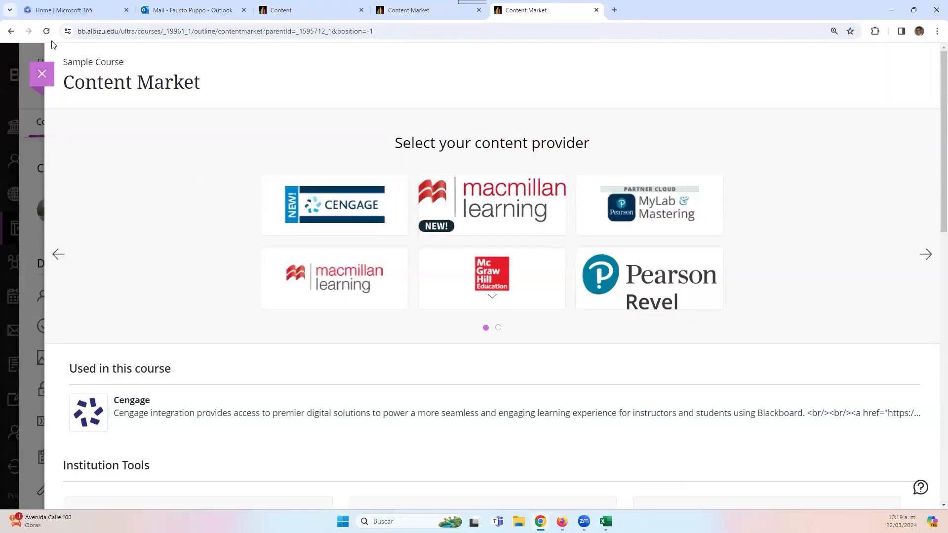
left_click(48, 33)
left_click(926, 255)
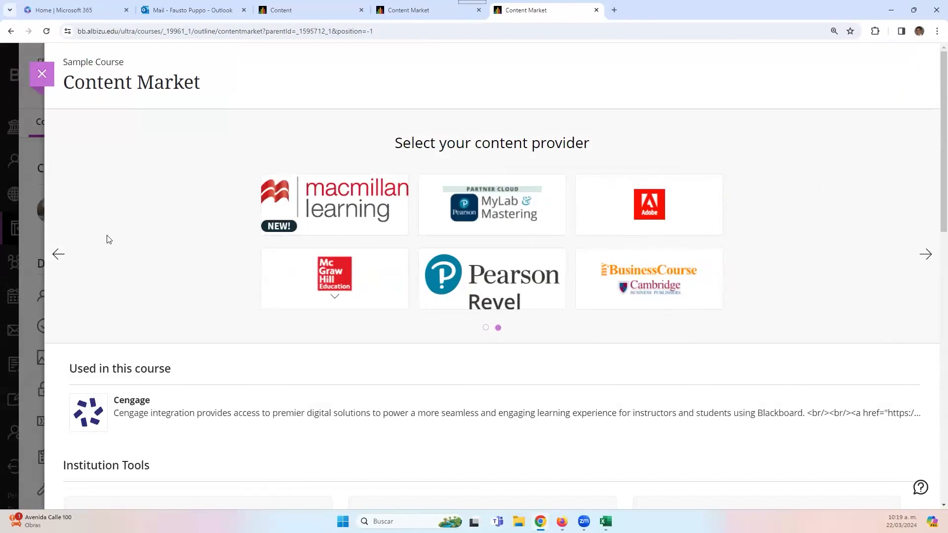
left_click(58, 255)
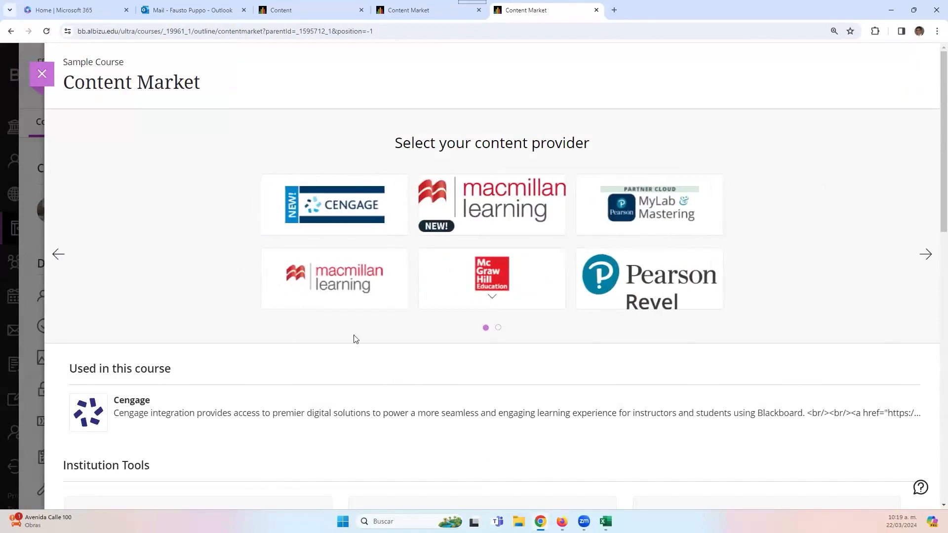
- Launch McGraw Hill Connect and sign in, then move to the other course's partner content page
left_click(473, 302)
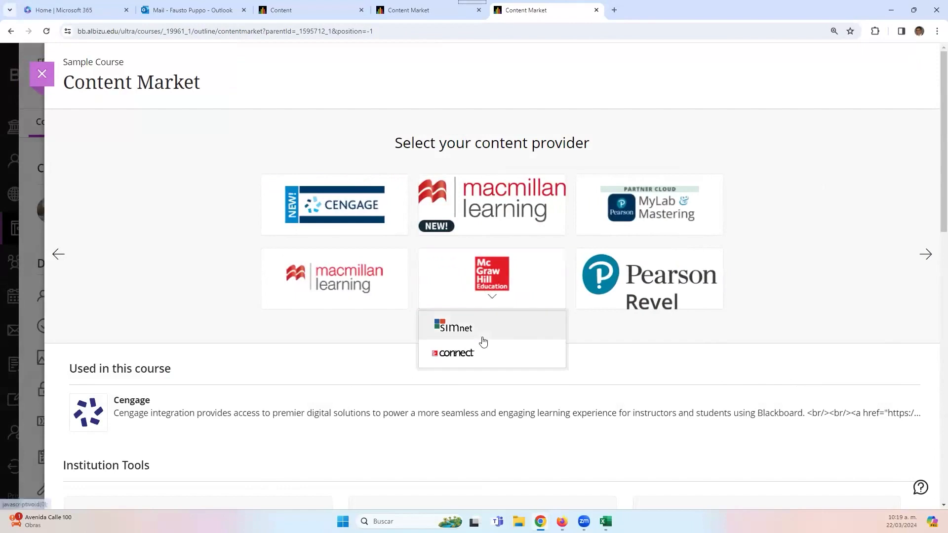
left_click(478, 353)
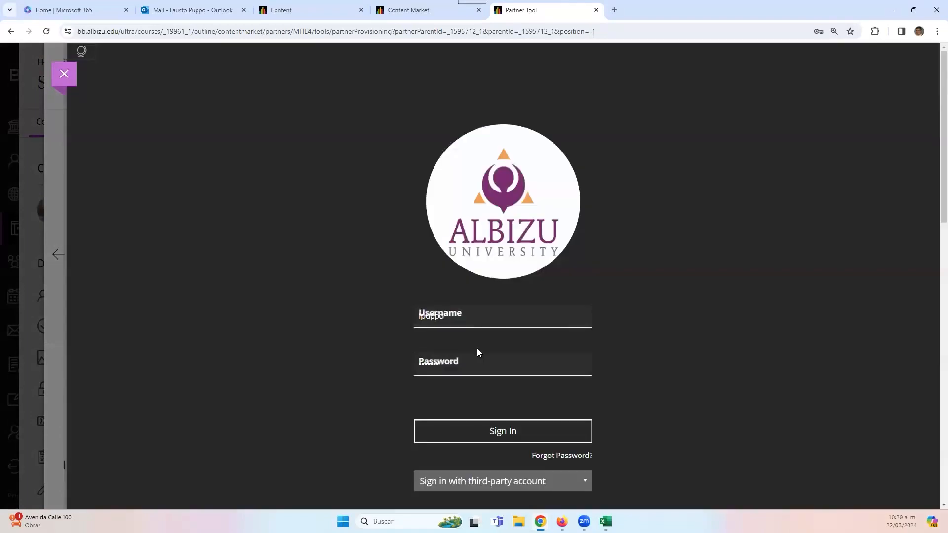
left_click(489, 437)
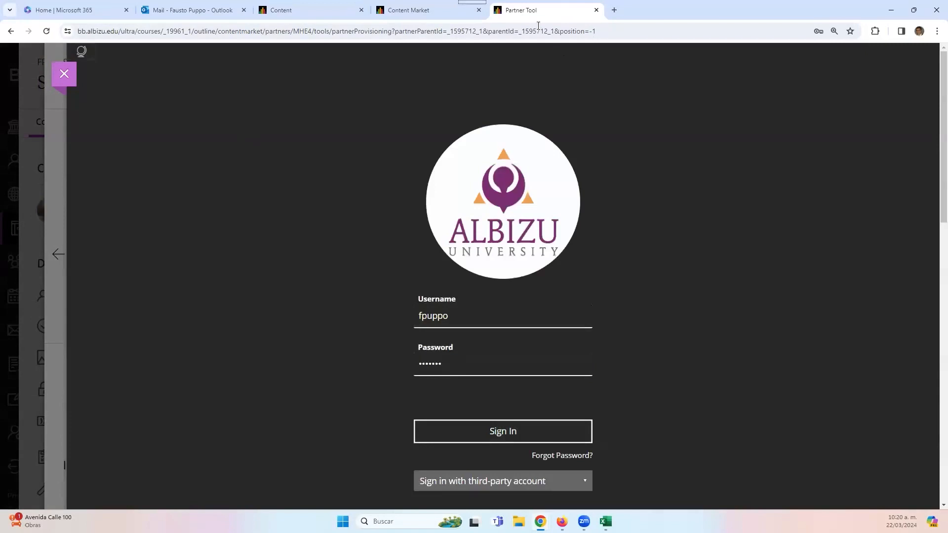
left_click(405, 10)
left_click(316, 10)
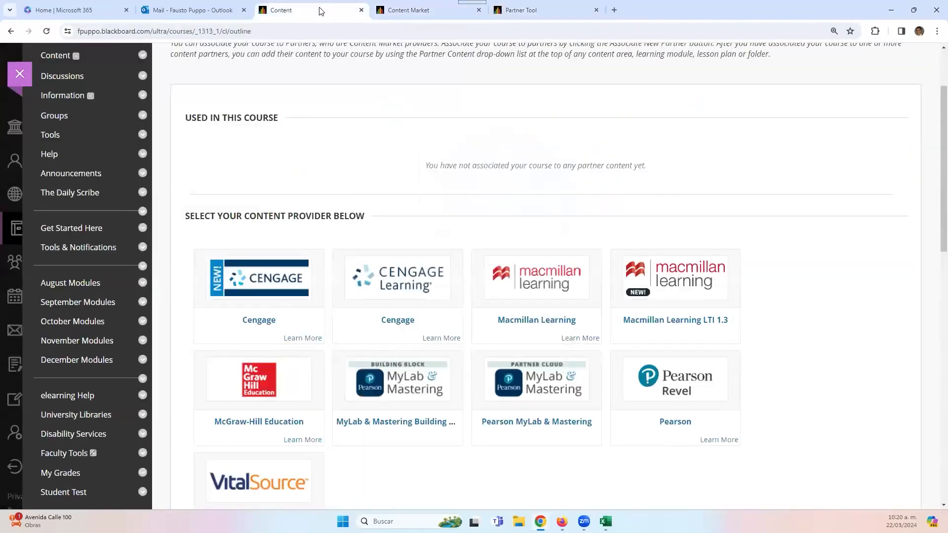
- Back in the Sandbox Content Market, launch H5P Deep Linking from Institution Tools
left_click(395, 7)
scroll(491, 332, "down", 3)
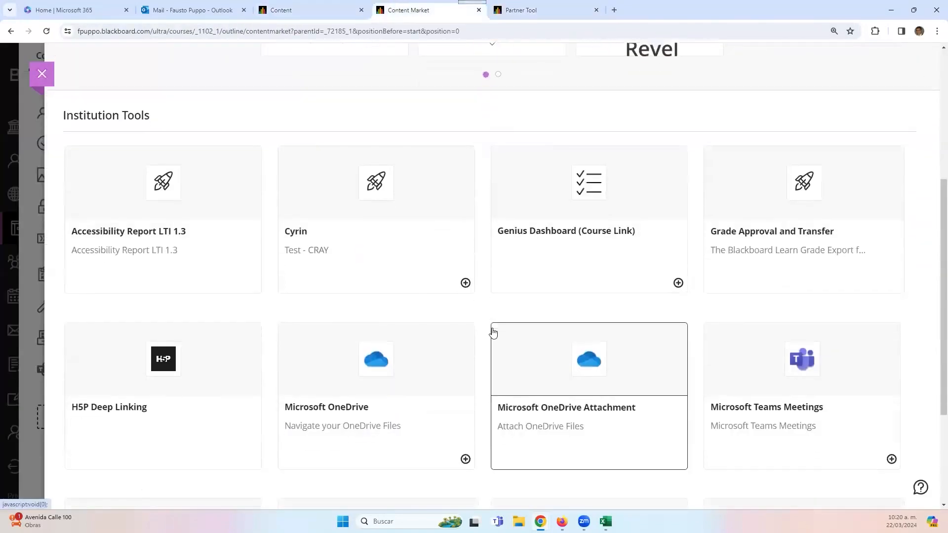
scroll(493, 333, "up", 2)
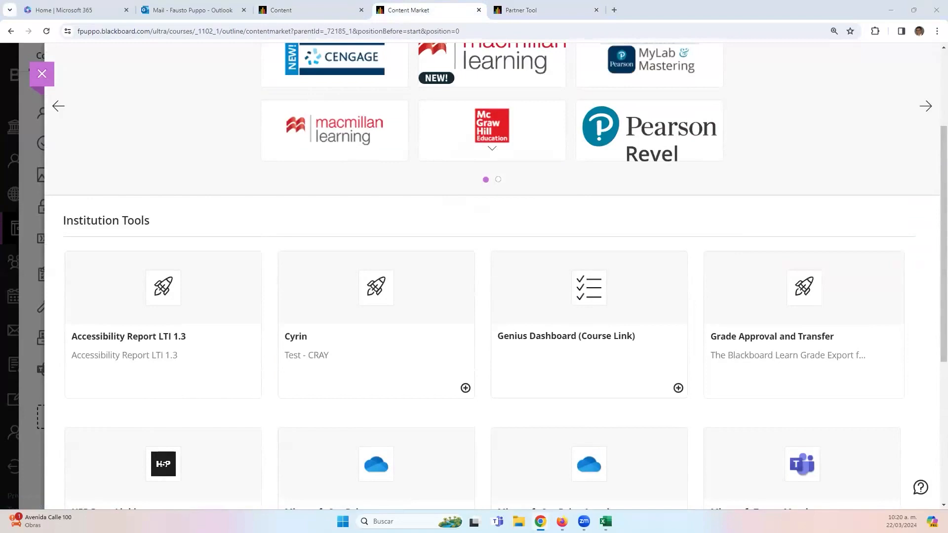
scroll(375, 297, "down", 3)
left_click(187, 383)
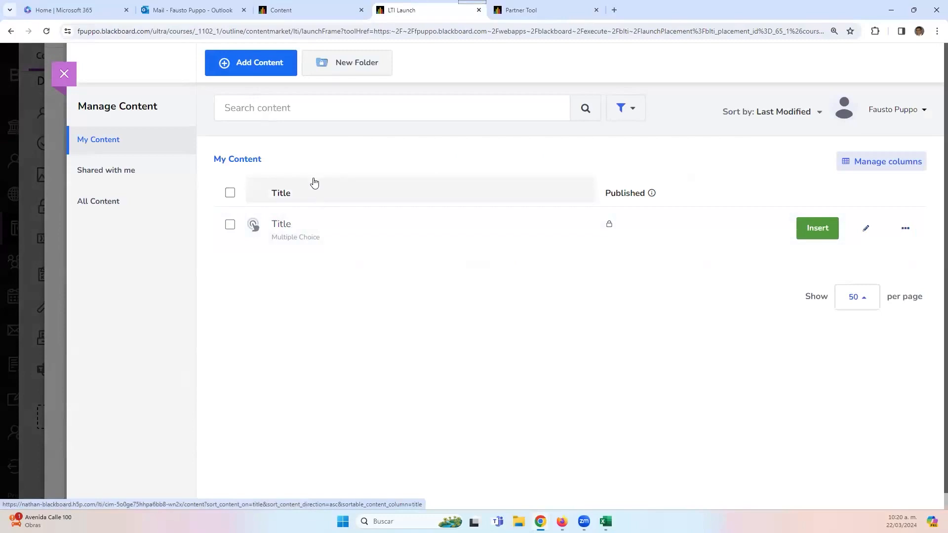
- Open H5P's Create New Content list of all content types, sorted Popular First
left_click(241, 72)
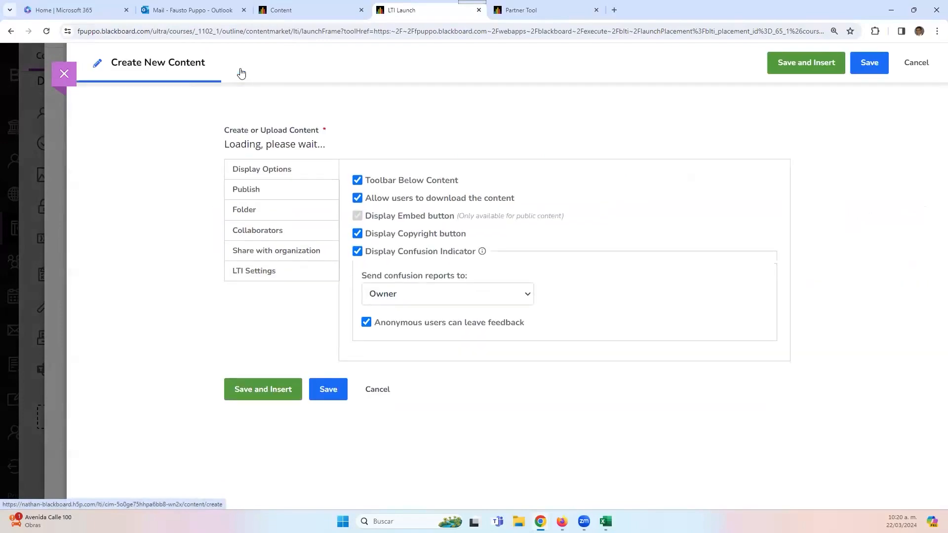
scroll(650, 372, "down", 1)
scroll(851, 344, "down", 1)
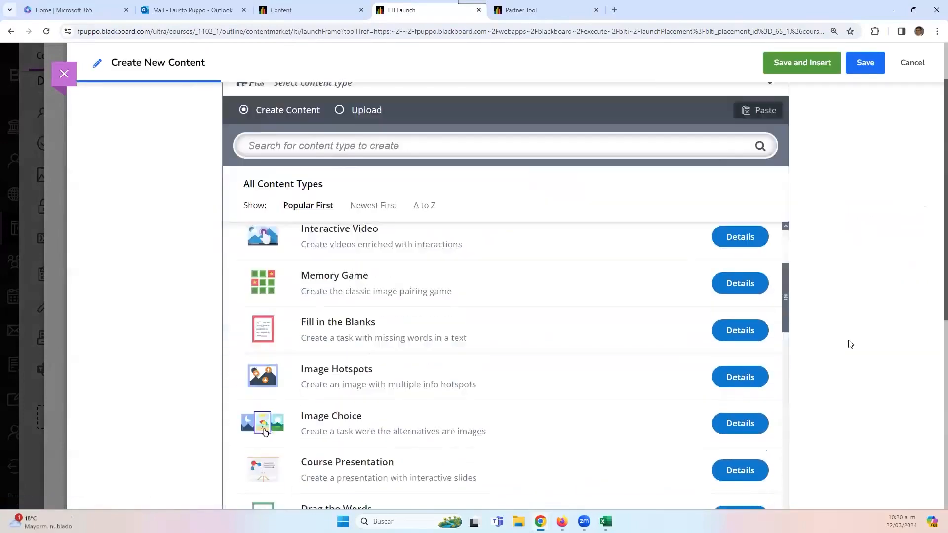
scroll(851, 345, "down", 3)
scroll(474, 306, "up", 4)
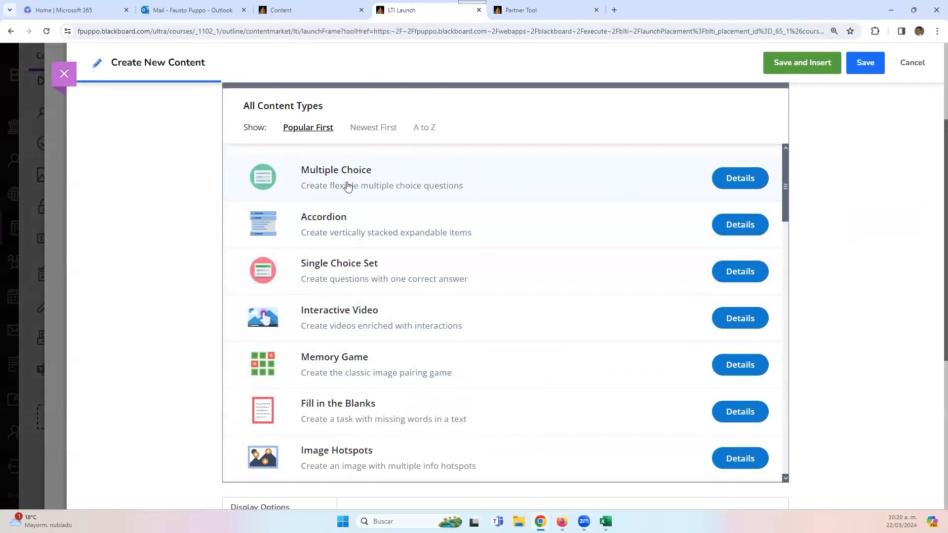
- Choose Multiple Choice and paste the question on why financial goals should be reviewed regularly
left_click(403, 176)
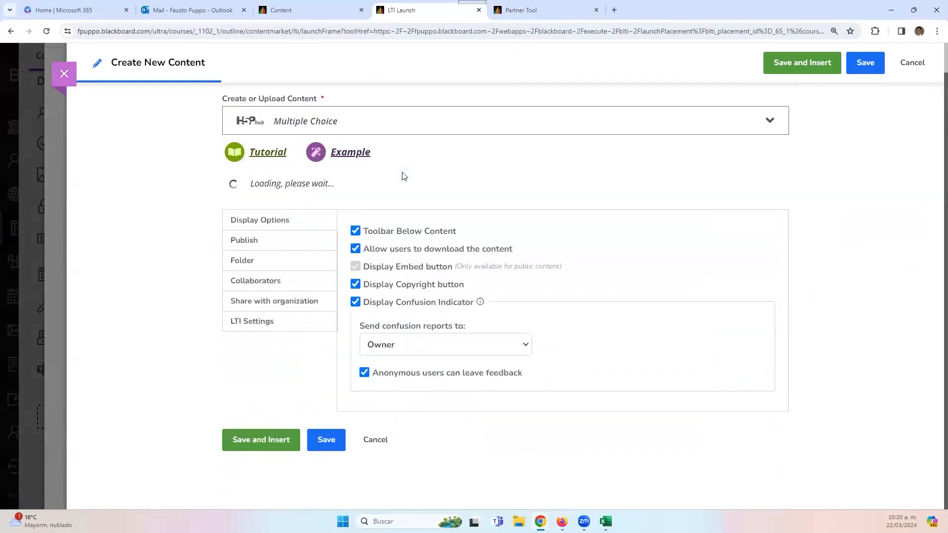
scroll(865, 254, "down", 4)
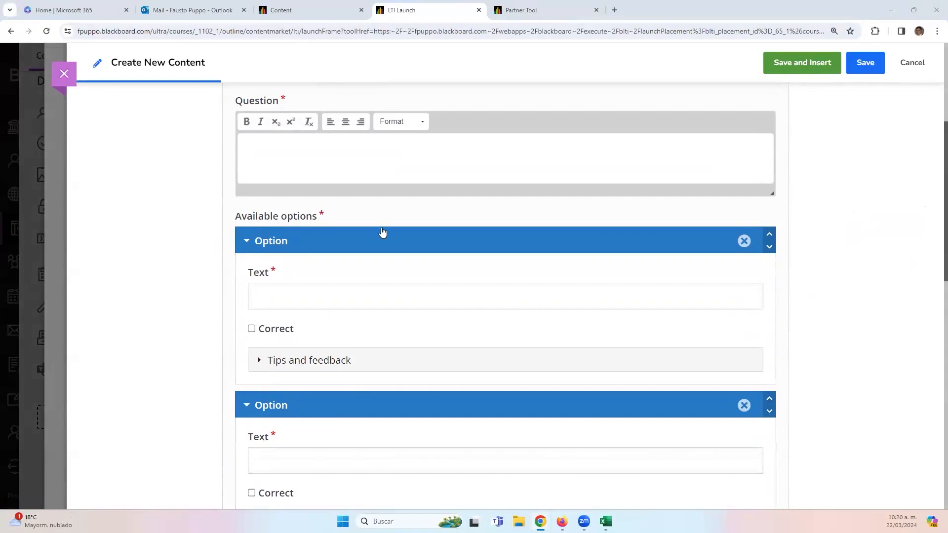
left_click(341, 150)
type("Why is it important to review and update financial goals regularly?")
scroll(674, 346, "down", 3)
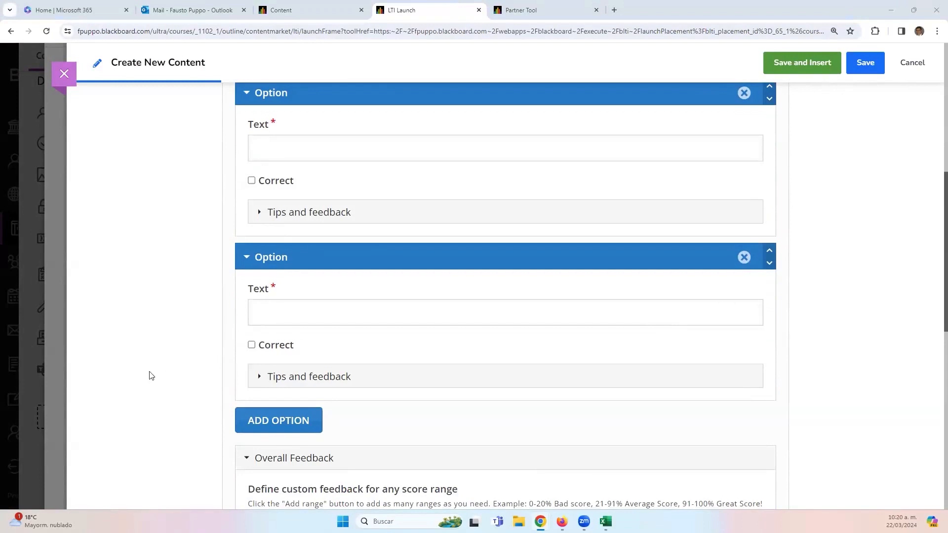
- Paste the texts of the first two answer options
left_click(385, 149)
type("Financial goals remain constant throughout life")
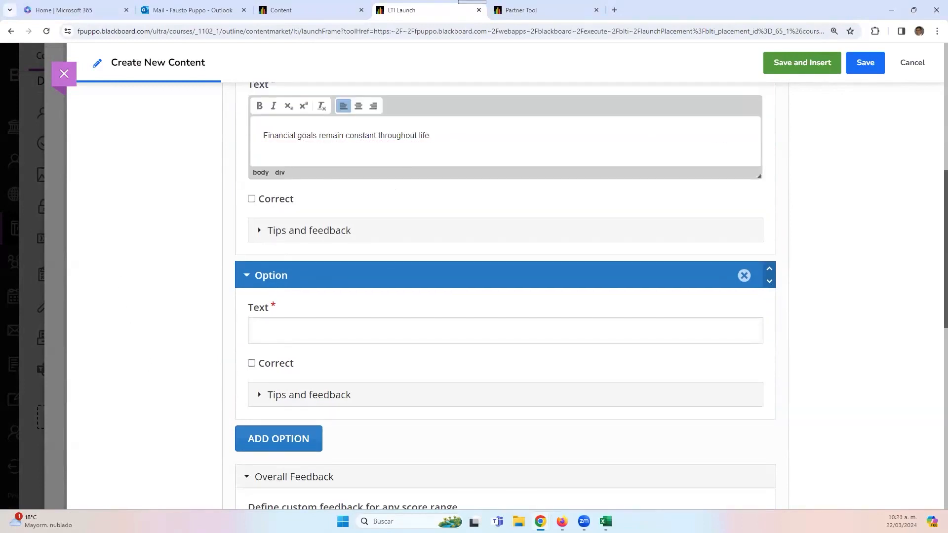
left_click(340, 324)
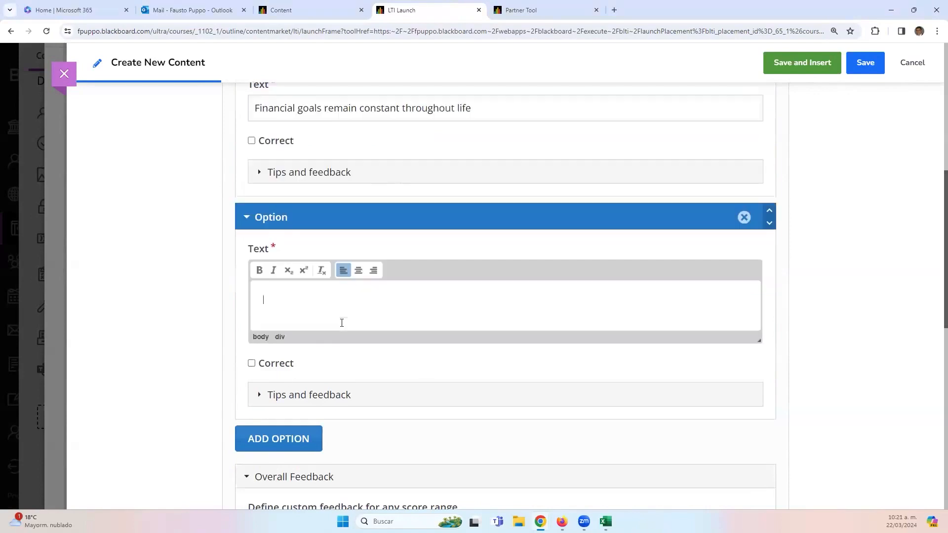
type("Financial goals are set in stone")
scroll(719, 402, "down", 6)
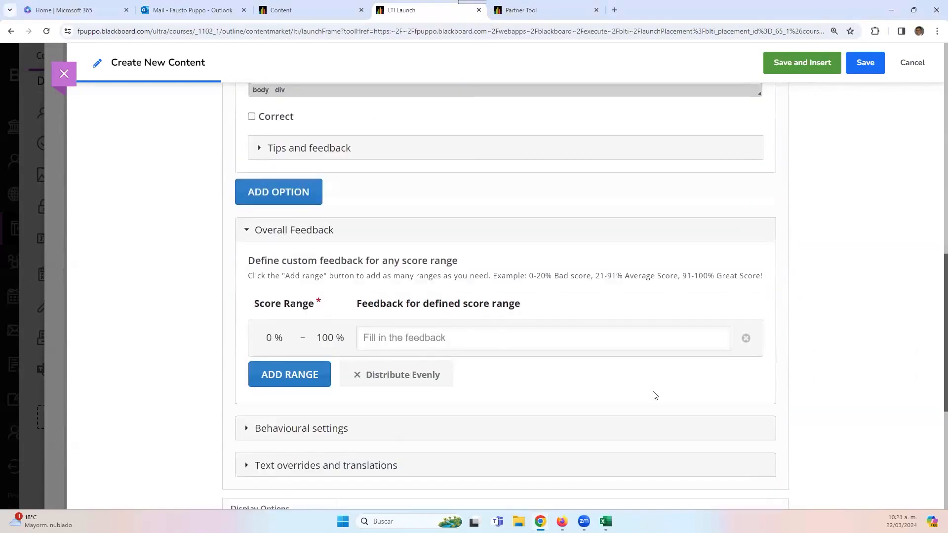
scroll(317, 308, "up", 12)
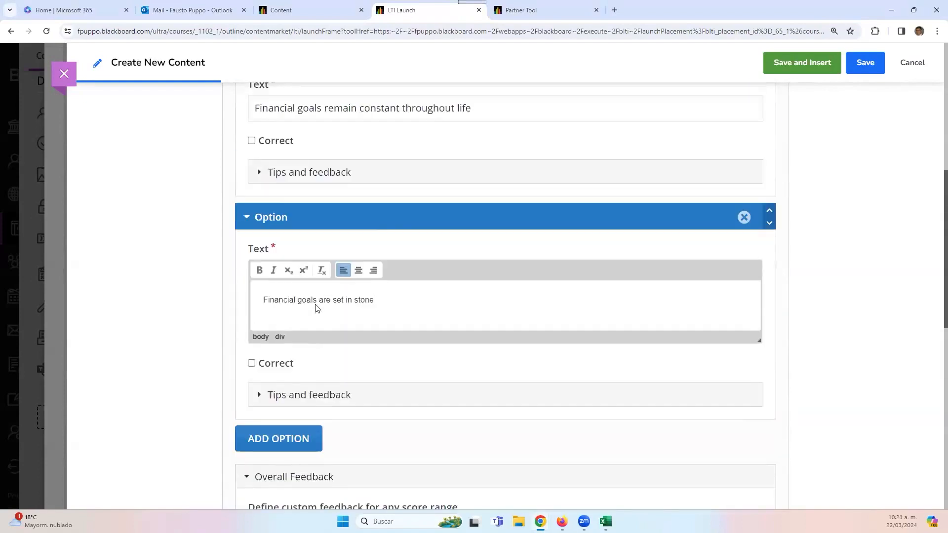
scroll(316, 307, "down", 10)
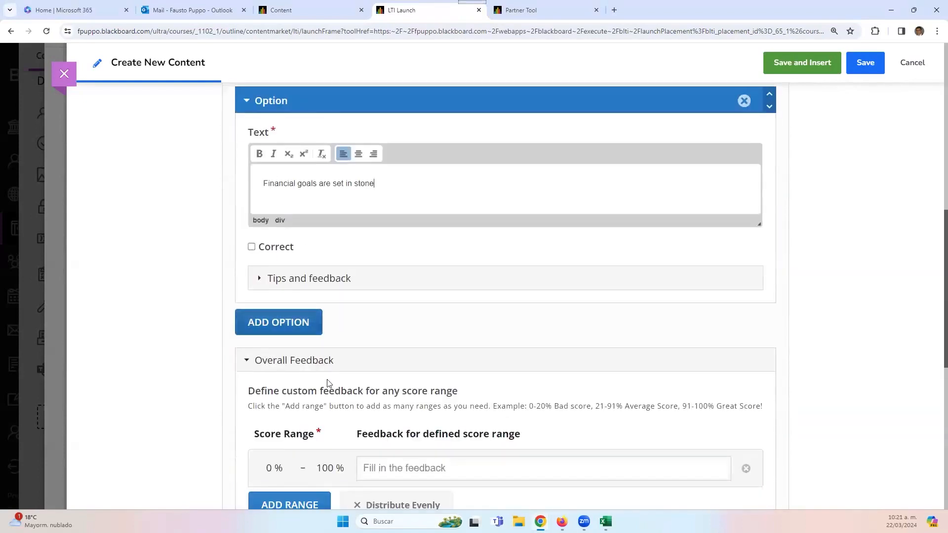
- Add a third option, 'Circumstances and priorities change over time', mark it correct, and Save and Insert
left_click(314, 329)
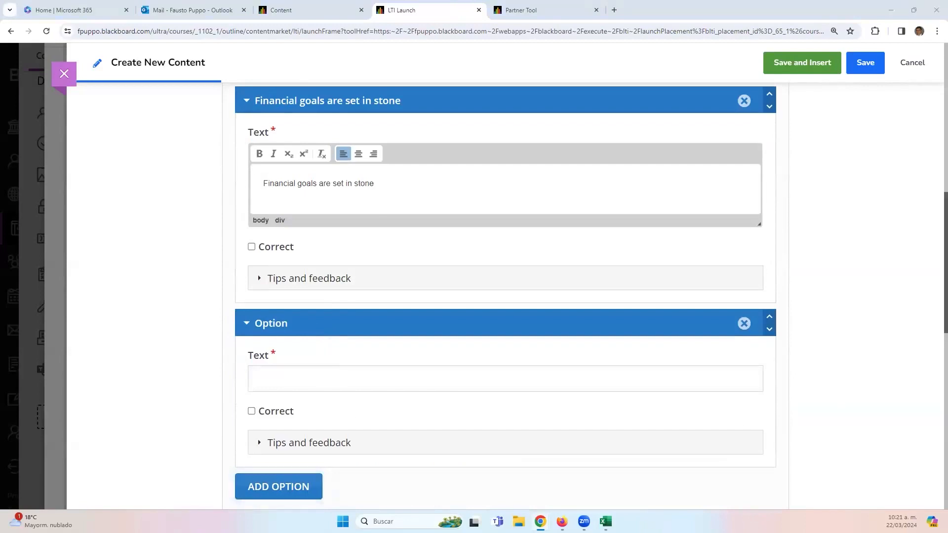
left_click(295, 383)
type("Circumstances and priorities change over time")
scroll(295, 383, "down", 4)
left_click(252, 214)
scroll(459, 394, "down", 8)
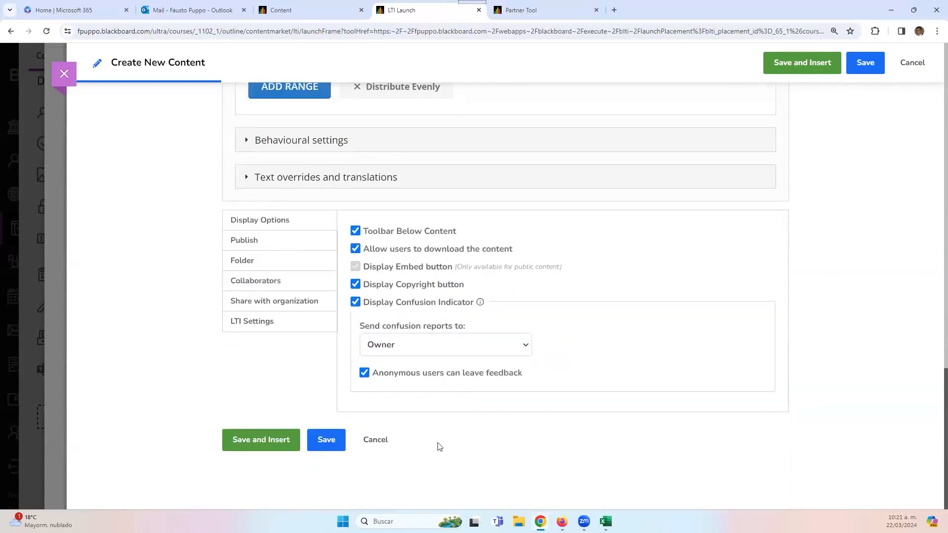
left_click(239, 436)
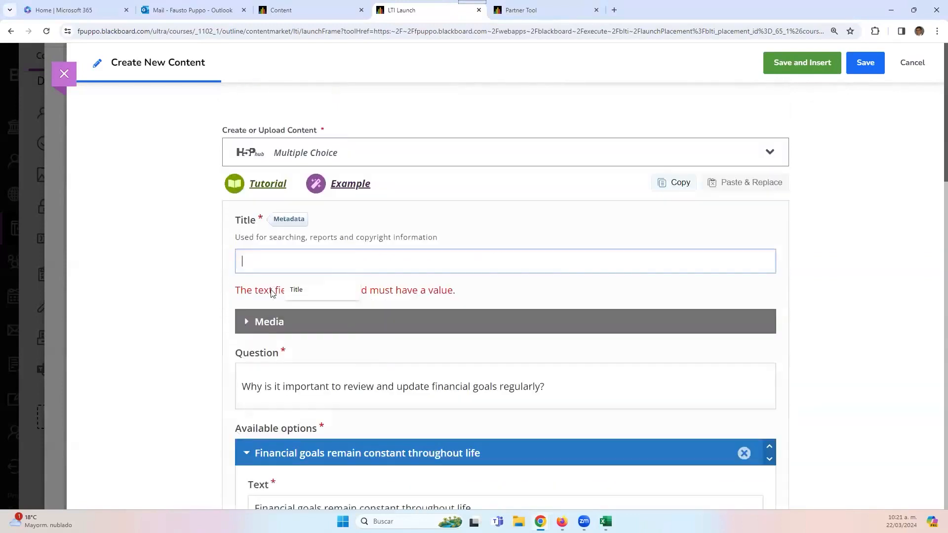
- Title the Multiple Choice item 'Sample' and Save and Insert it into Week 2
type("Sample")
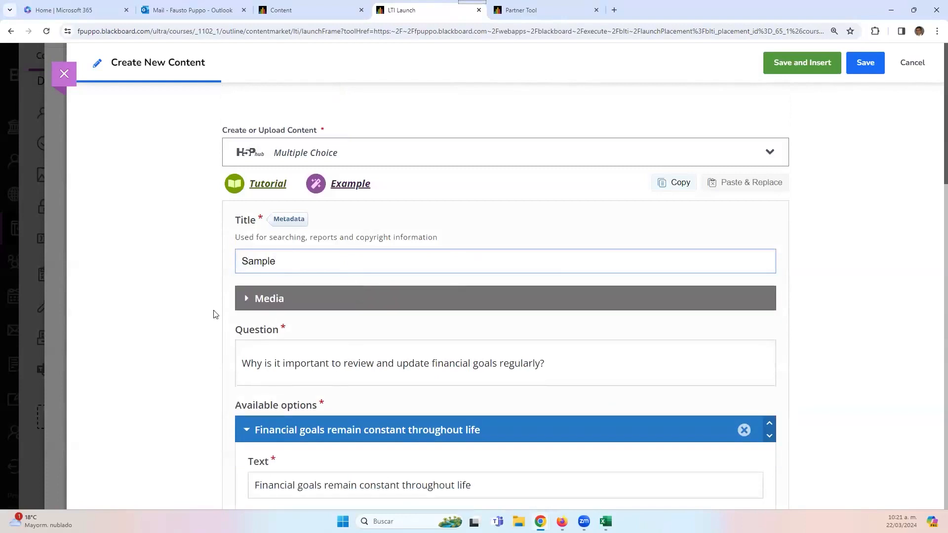
scroll(216, 314, "down", 20)
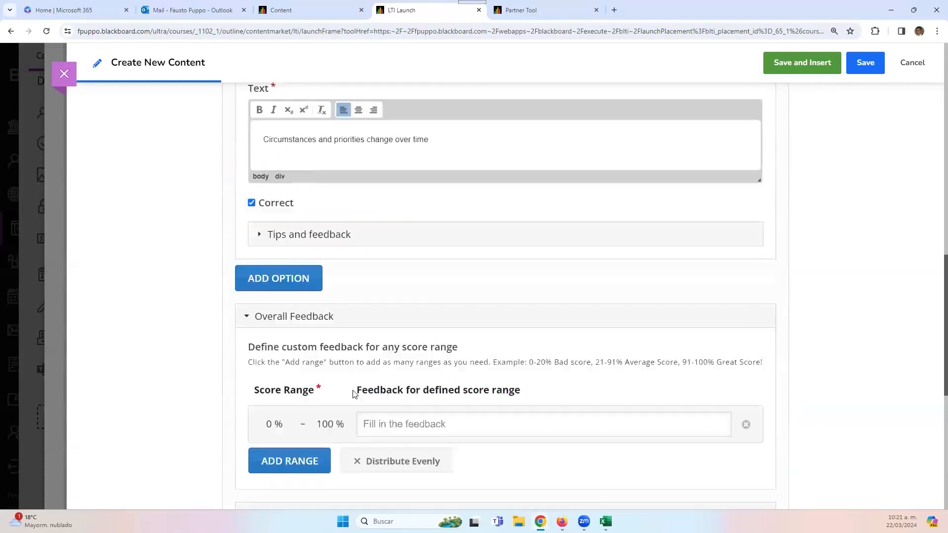
left_click(263, 433)
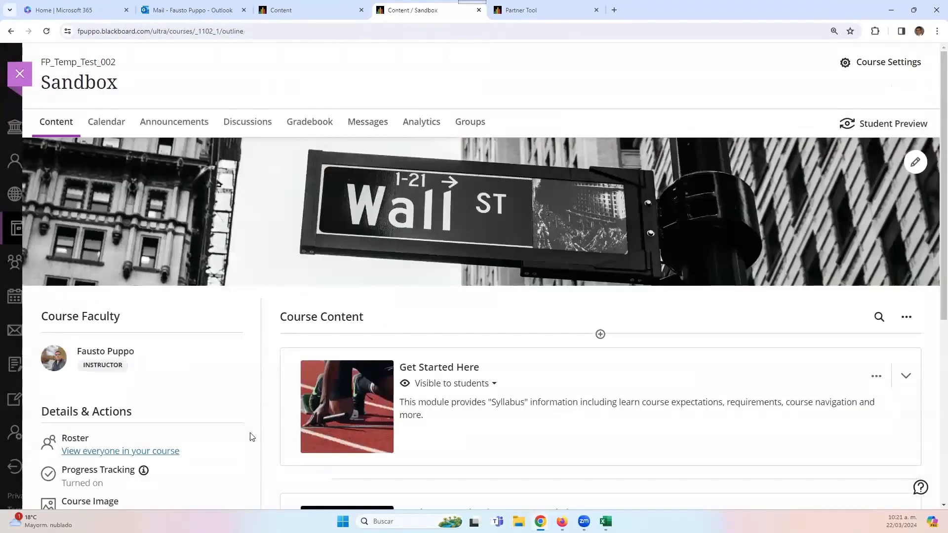
scroll(502, 447, "down", 6)
left_click(543, 395)
scroll(388, 498, "down", 2)
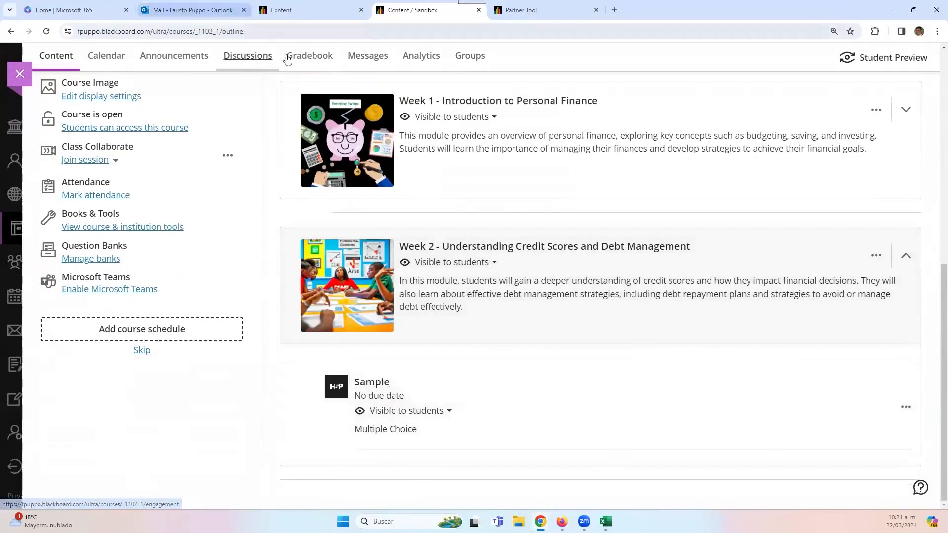
left_click(290, 56)
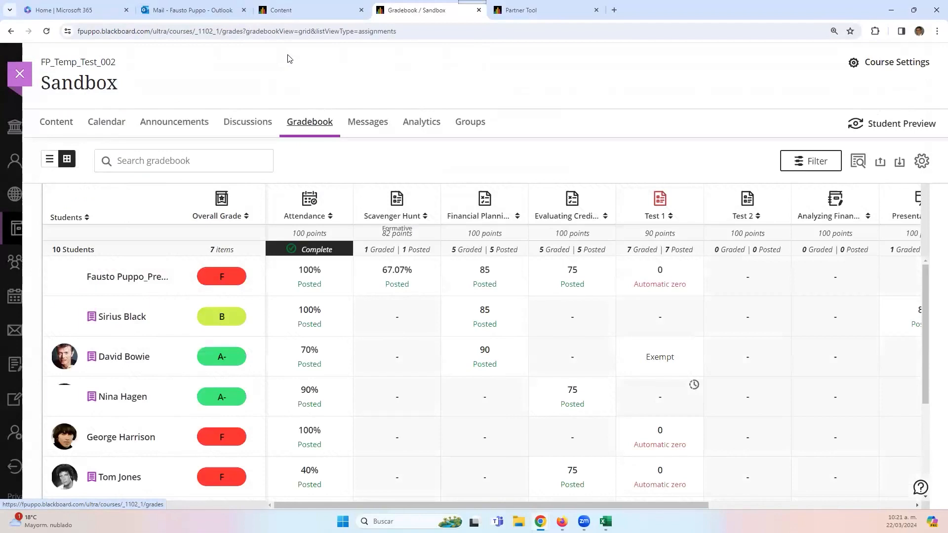
left_click(49, 159)
scroll(267, 364, "down", 1)
scroll(267, 364, "down", 2)
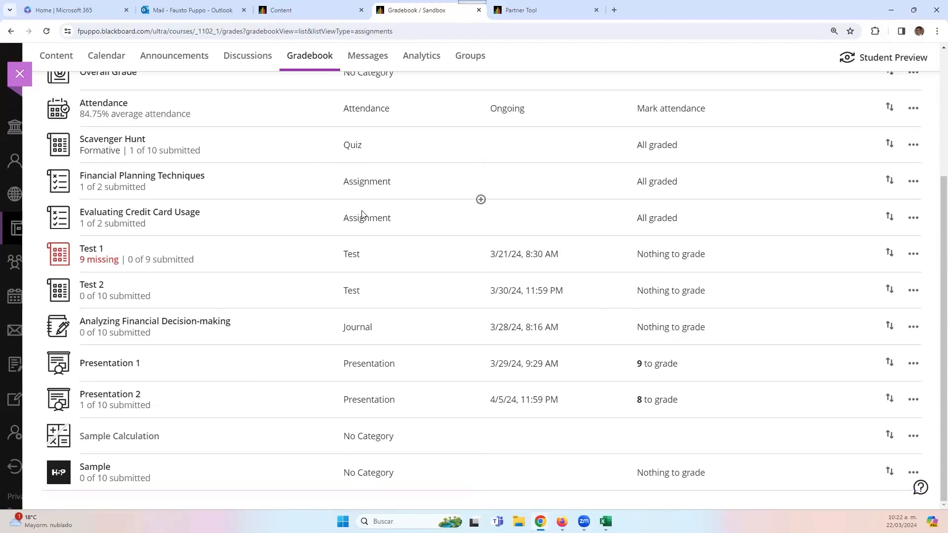
scroll(470, 308, "down", 2)
scroll(153, 421, "up", 4)
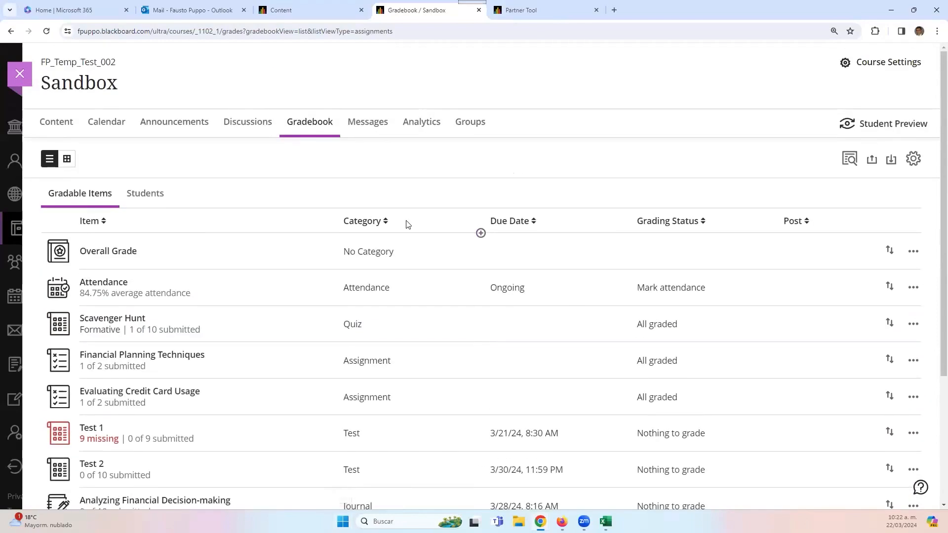
left_click(67, 128)
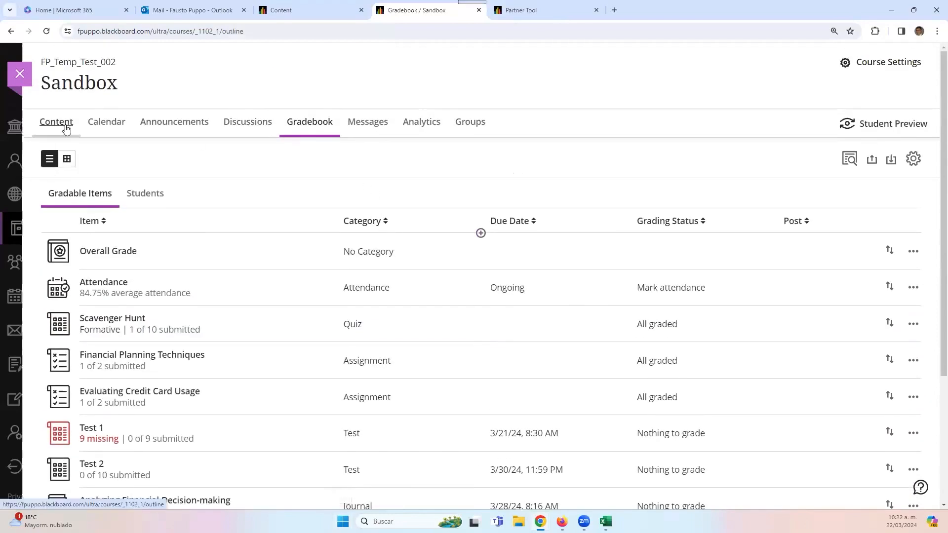
scroll(563, 405, "down", 6)
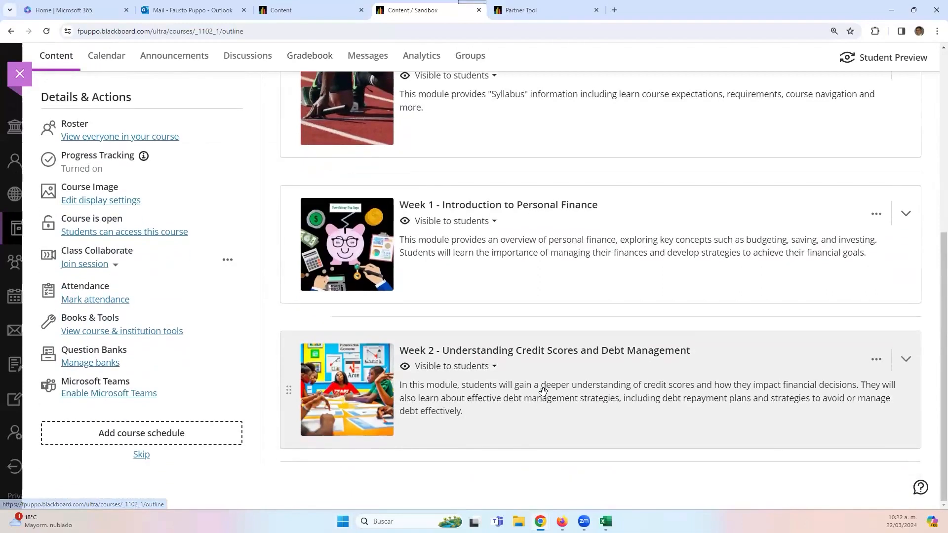
- Expand Week 2 and add Microsoft Teams Meetings from the Content Market's Institution Tools
left_click(543, 392)
scroll(502, 425, "down", 2)
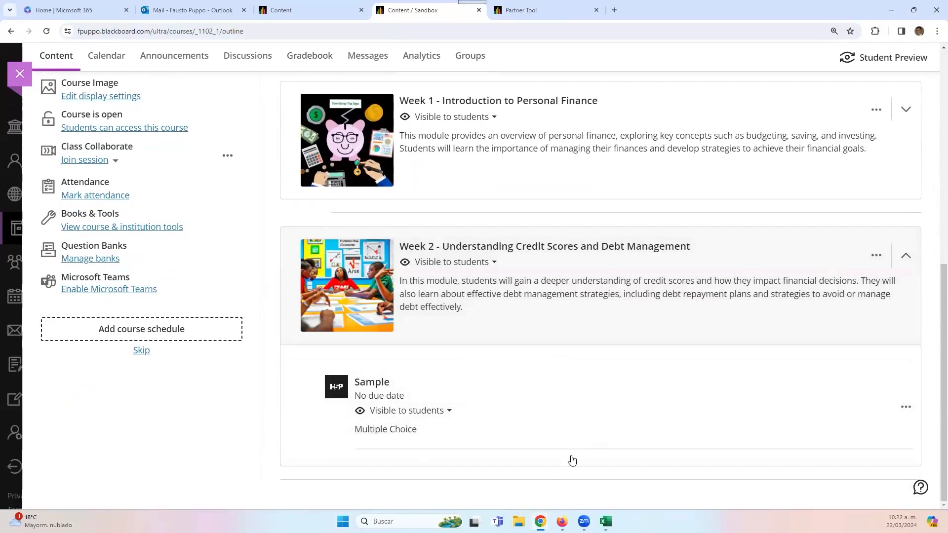
left_click(599, 449)
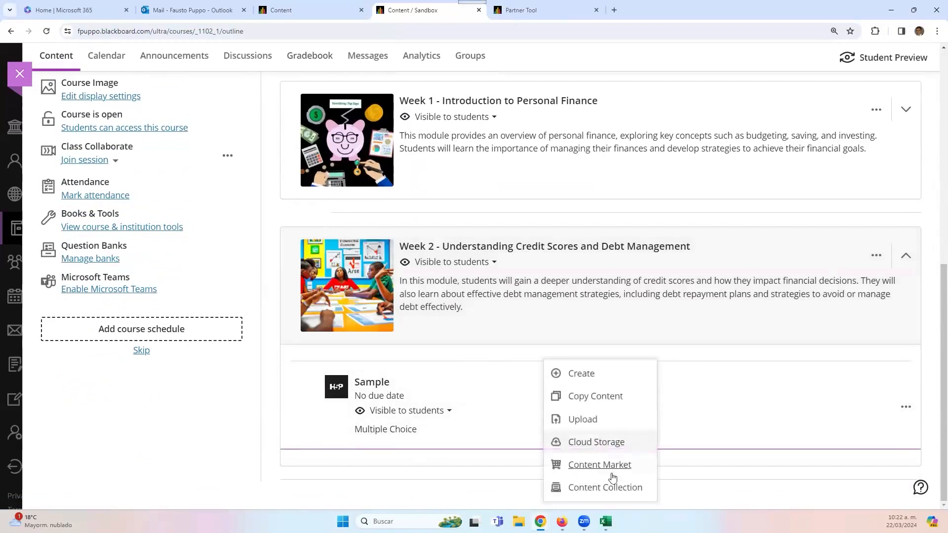
left_click(610, 467)
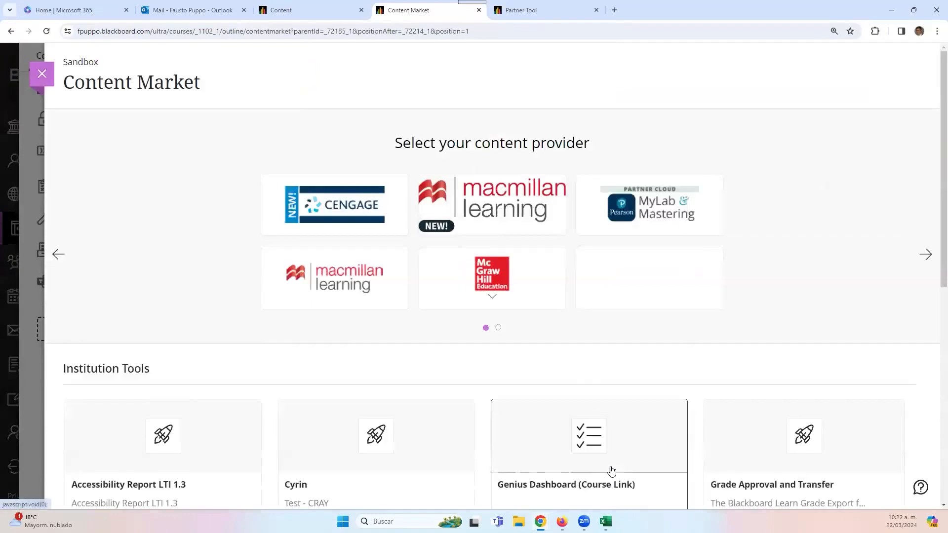
scroll(618, 460, "down", 8)
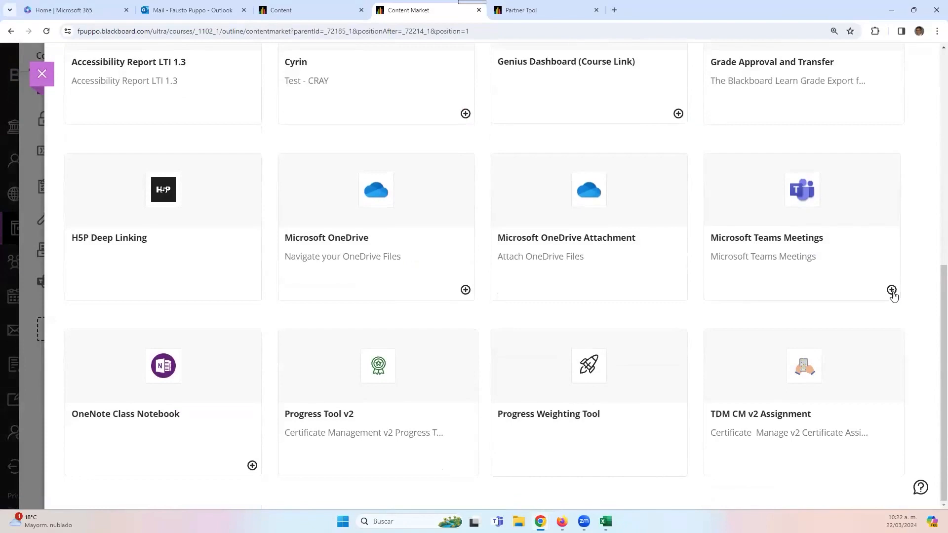
left_click(892, 291)
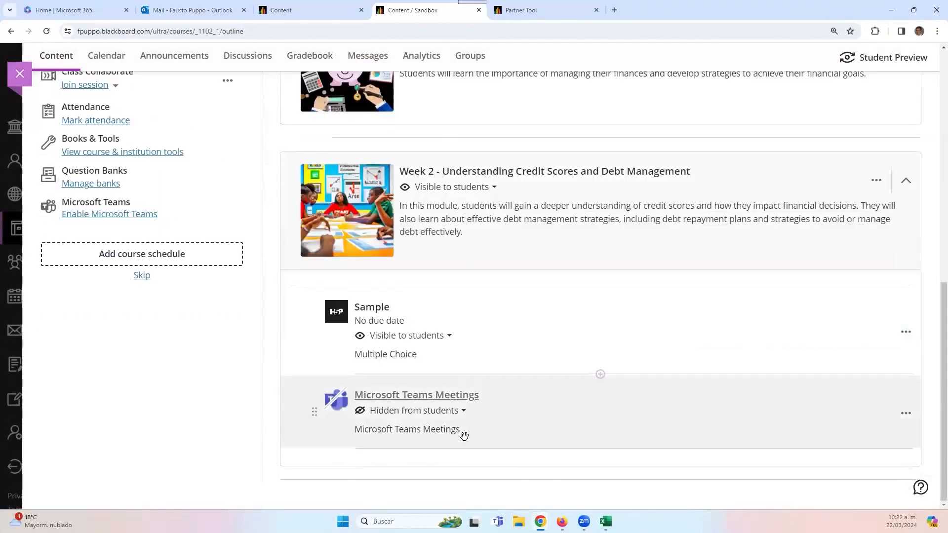
- Set the Teams Meetings item to Visible to students, then test its link and close the sign-in panel
left_click(461, 411)
left_click(446, 431)
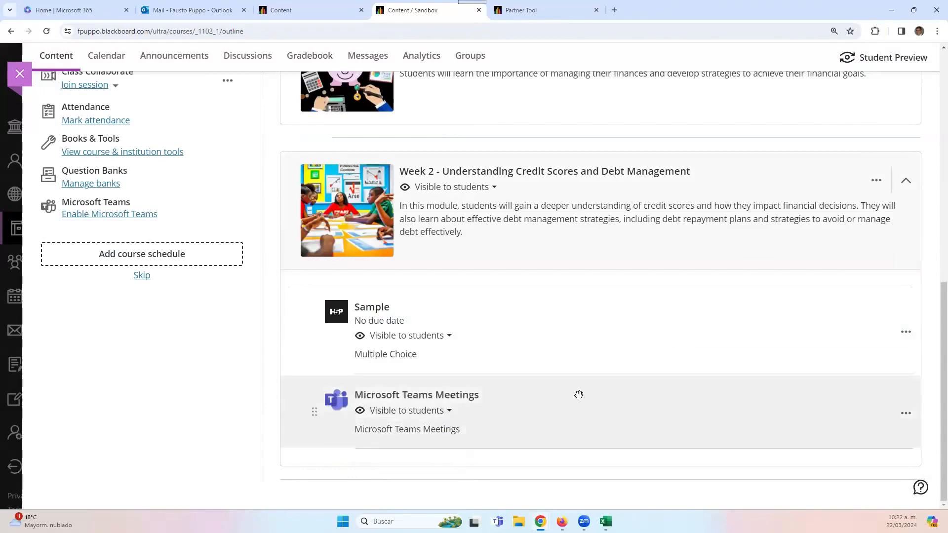
left_click(406, 396)
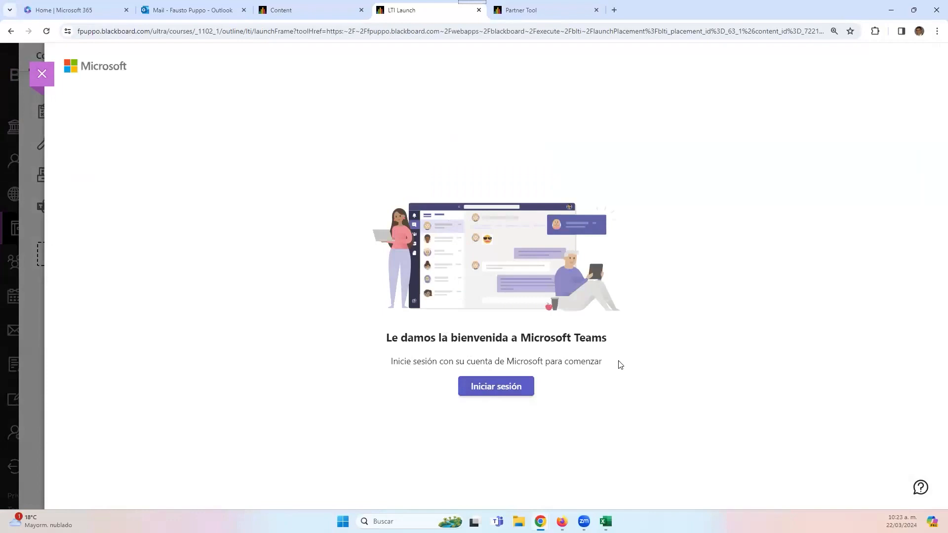
left_click(33, 79)
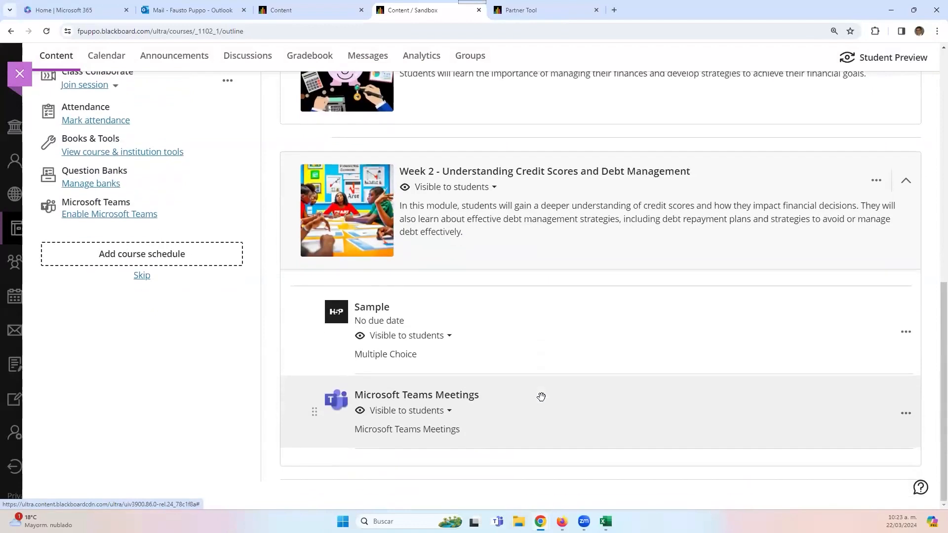
- Open the Content Market from the add-content divider below Microsoft Teams Meetings in Week 2
scroll(519, 404, "up", 2)
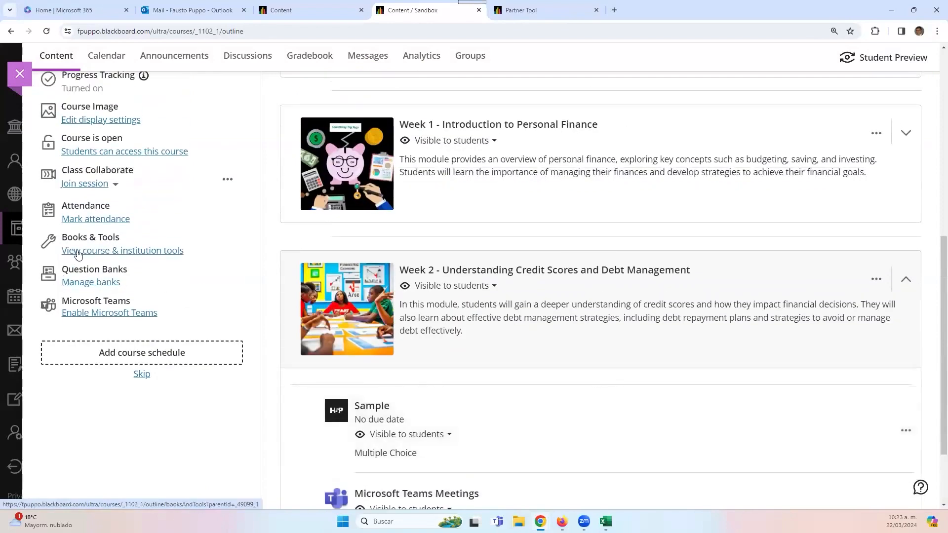
scroll(491, 422, "down", 2)
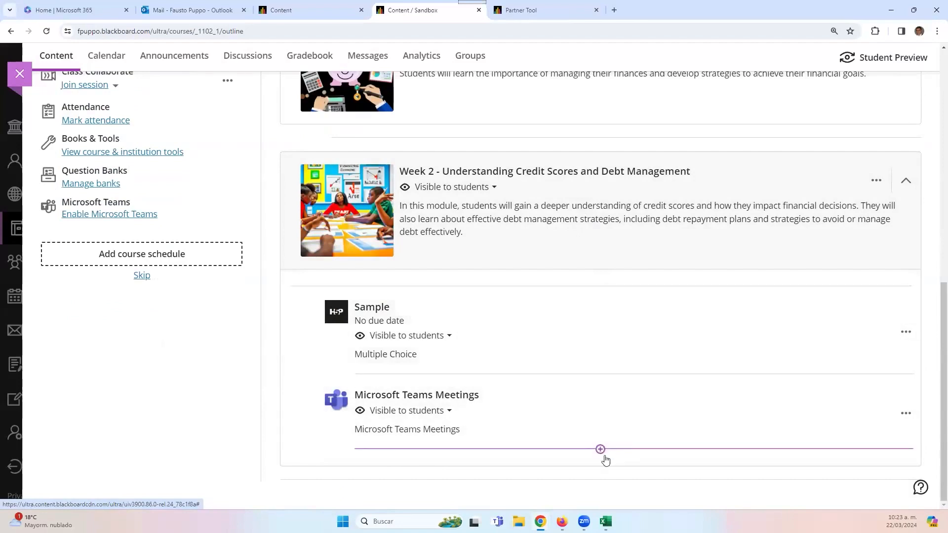
left_click(600, 450)
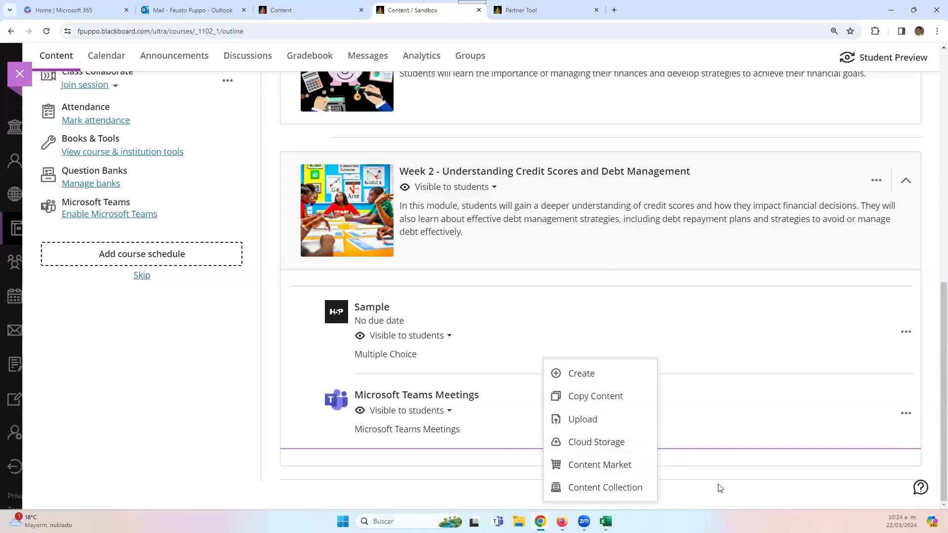
left_click(701, 459)
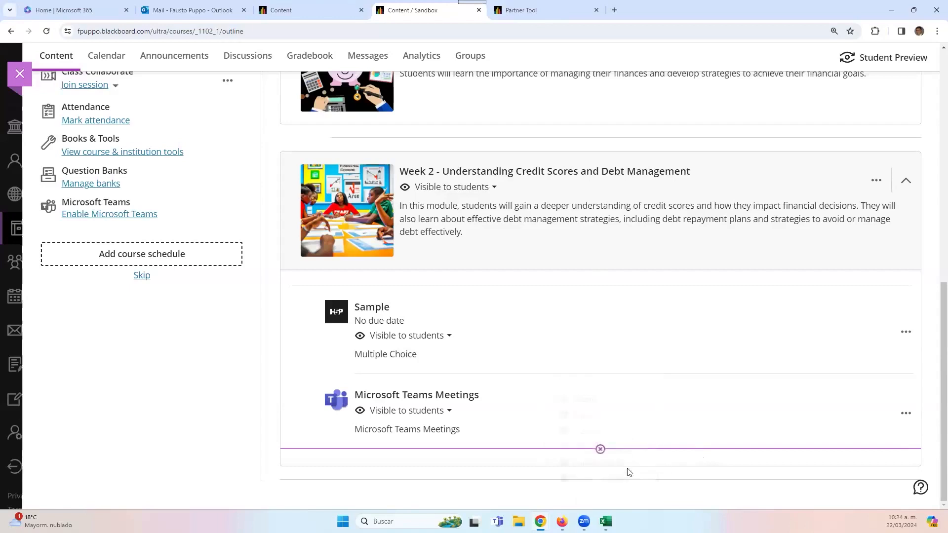
left_click(601, 450)
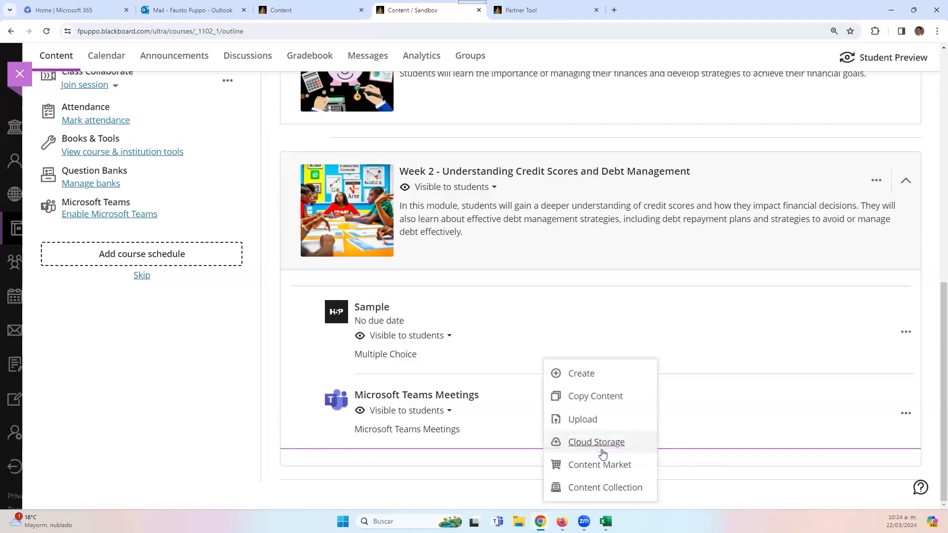
left_click(613, 467)
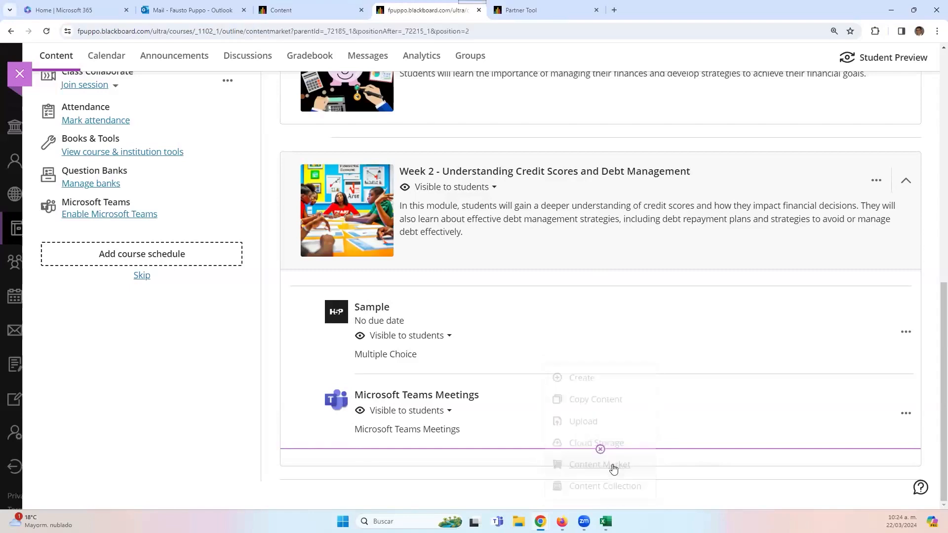
scroll(504, 332, "down", 8)
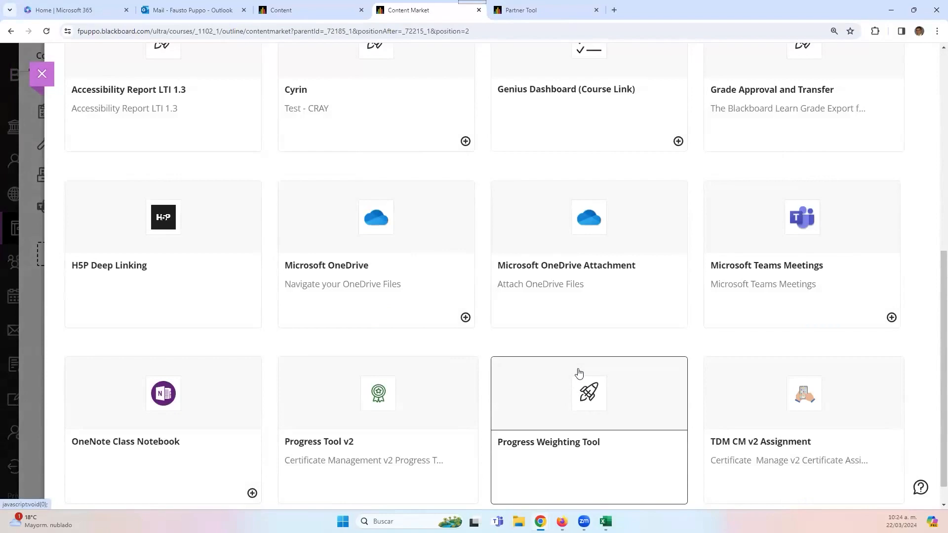
scroll(587, 425, "down", 1)
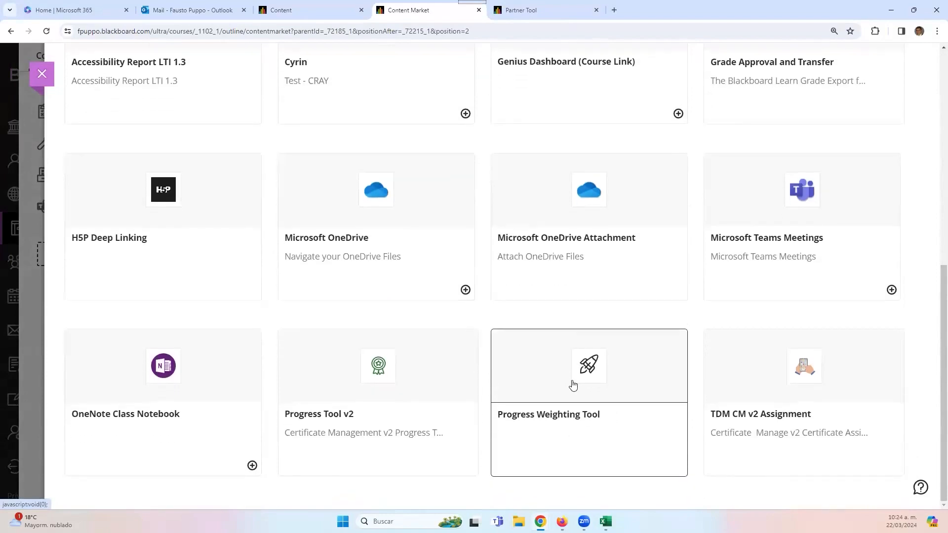
scroll(482, 327, "up", 3)
scroll(391, 490, "down", 3)
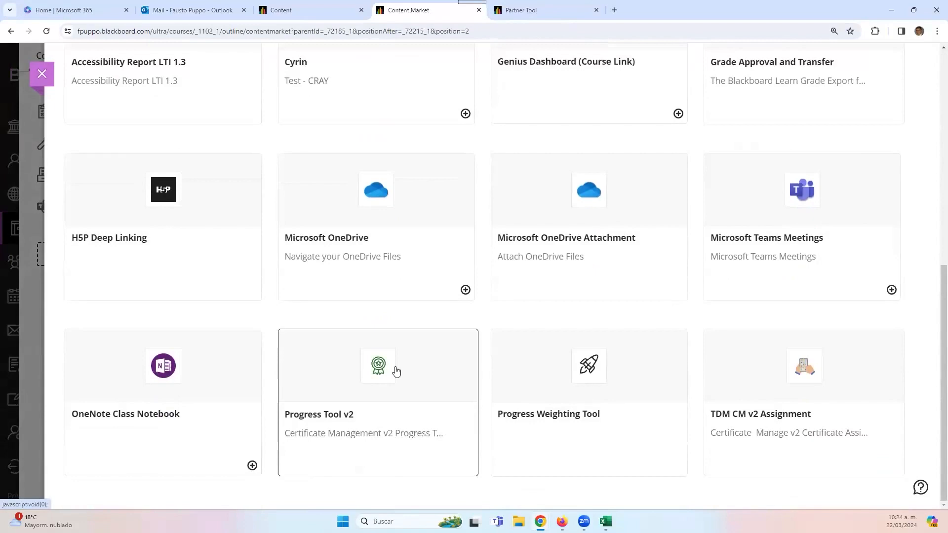
scroll(310, 397, "up", 2)
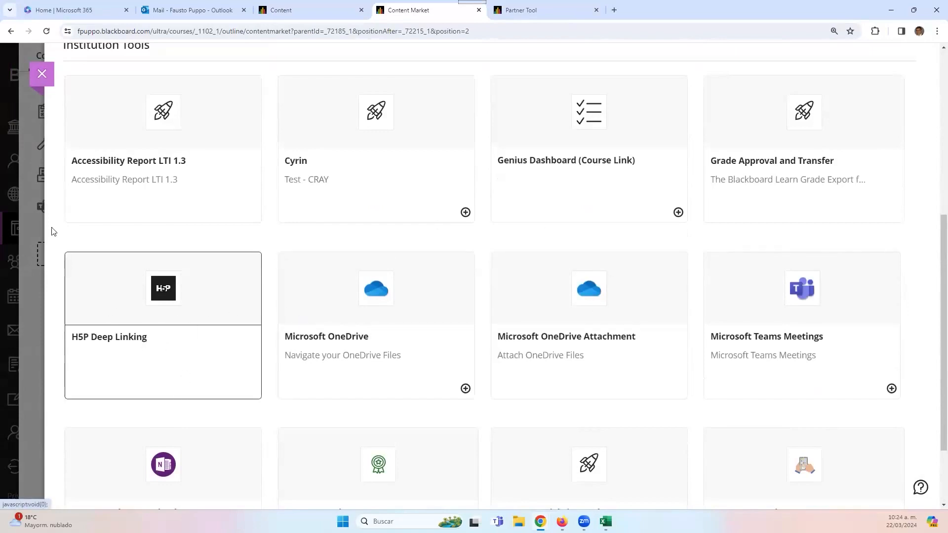
- Launch H5P Deep Linking, tick and untick Sample, then start adding new H5P content
left_click(177, 325)
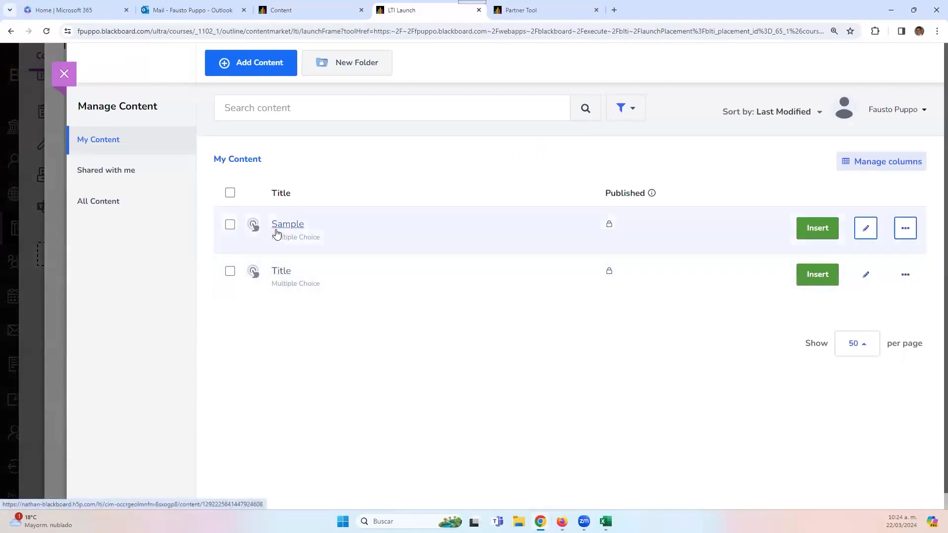
left_click(230, 226)
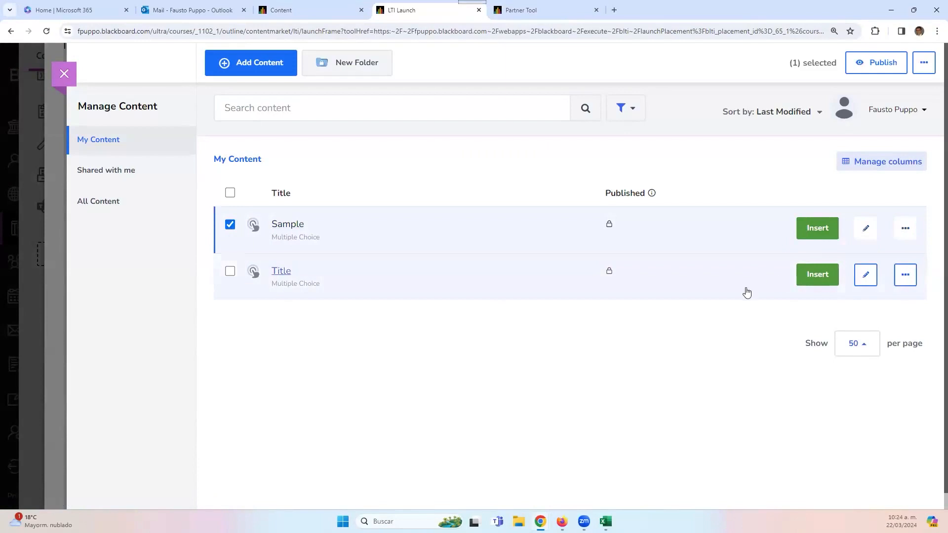
left_click(230, 224)
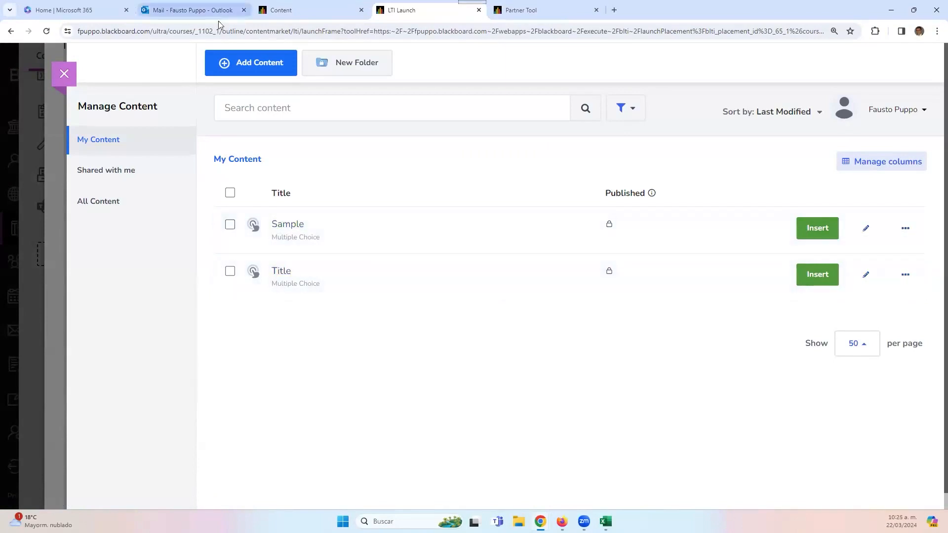
left_click(266, 71)
scroll(449, 332, "down", 2)
scroll(459, 424, "up", 2)
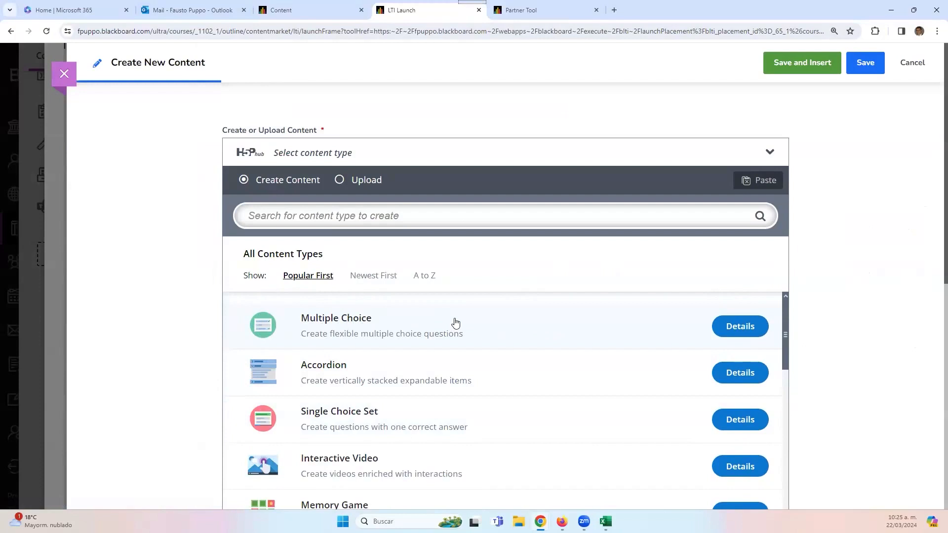
- Cancel the new H5P content and confirm leaving, back to My Content with Sample and Title
scroll(464, 387, "down", 1)
scroll(449, 398, "up", 1)
scroll(621, 364, "down", 3)
scroll(396, 372, "up", 3)
scroll(782, 330, "down", 10)
scroll(751, 422, "down", 5)
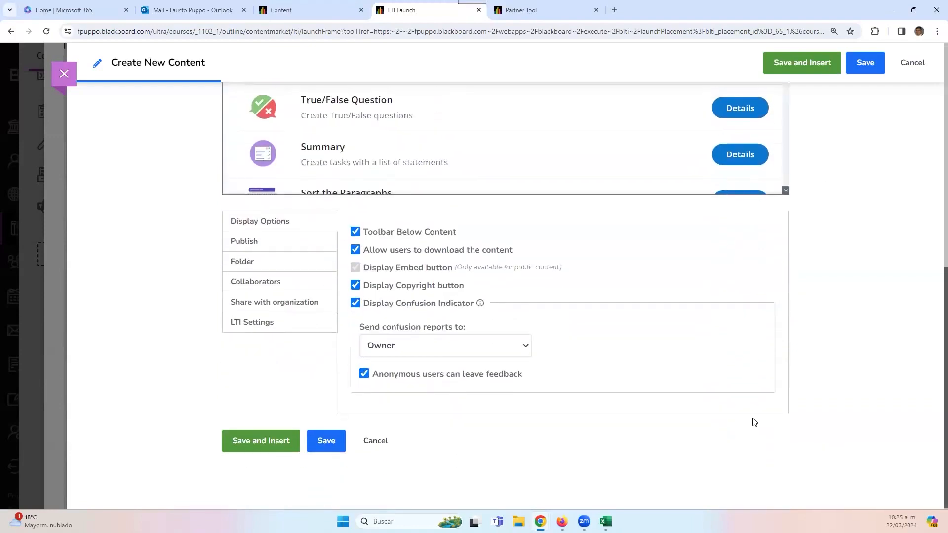
left_click(386, 440)
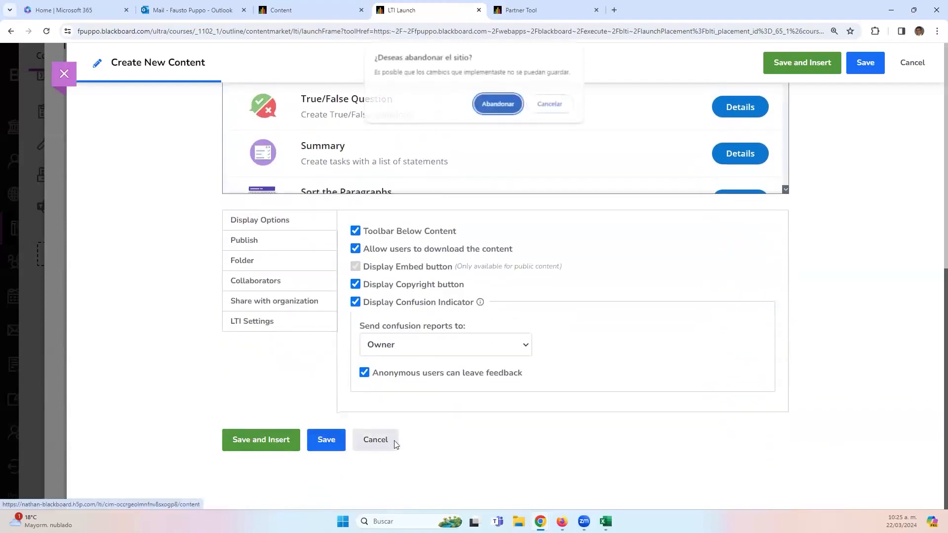
left_click(499, 104)
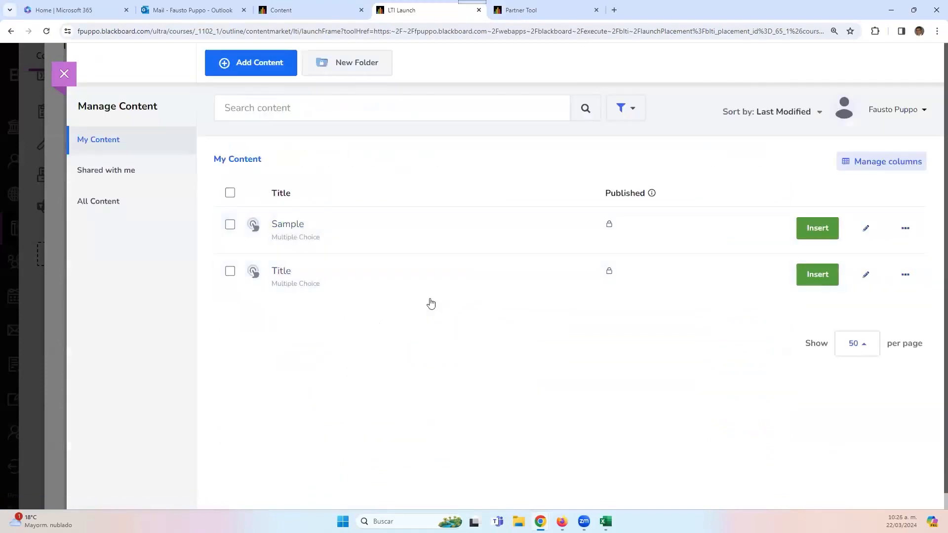
- Tick the Sample item, then close the H5P Manage Content panel
left_click(230, 225)
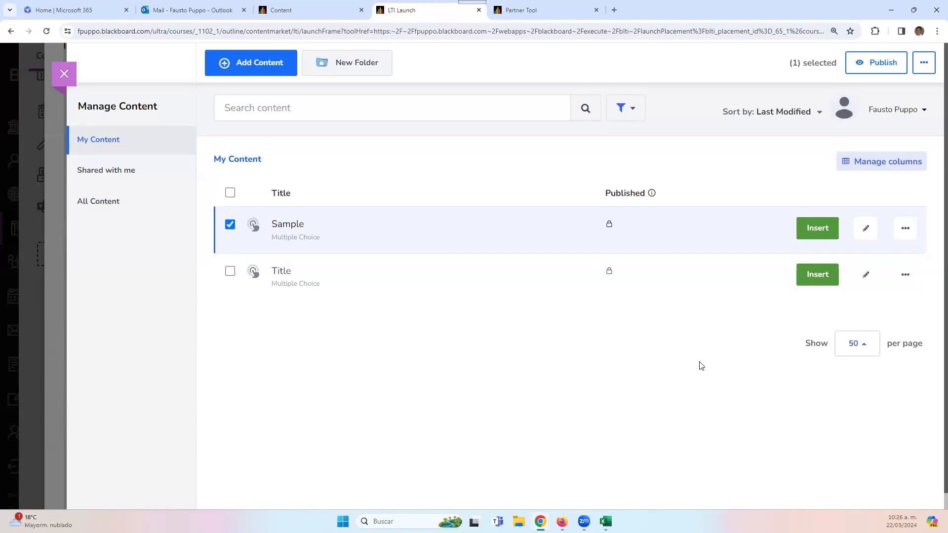
left_click(60, 81)
scroll(242, 296, "up", 4)
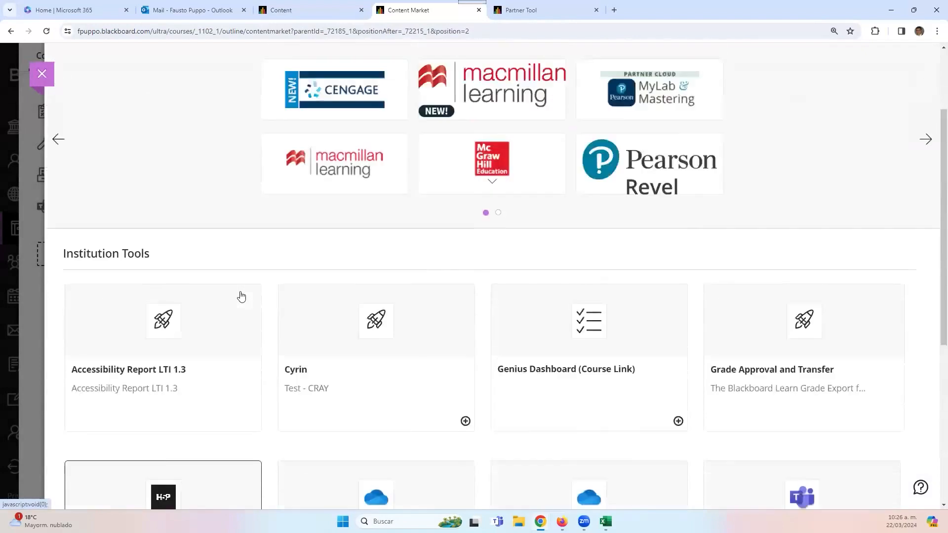
scroll(242, 297, "up", 3)
left_click(42, 73)
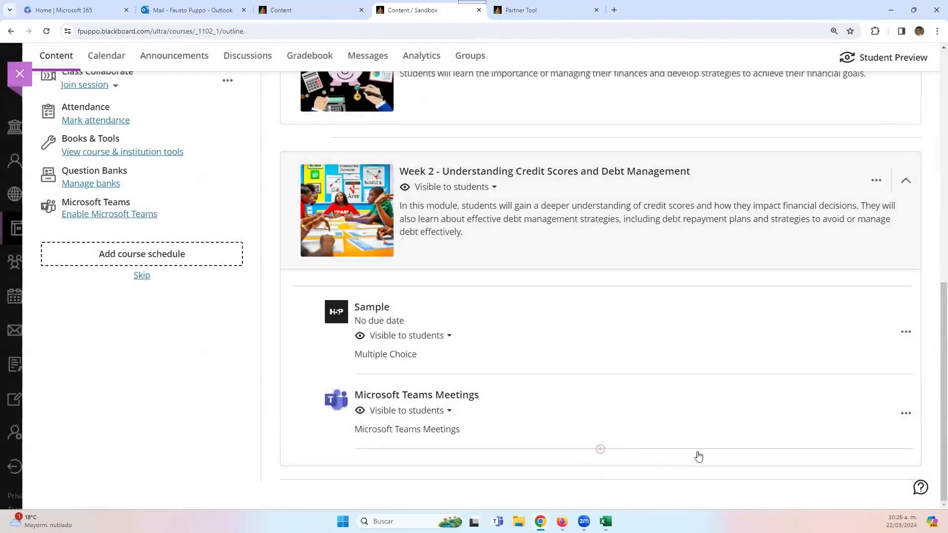
left_click(601, 449)
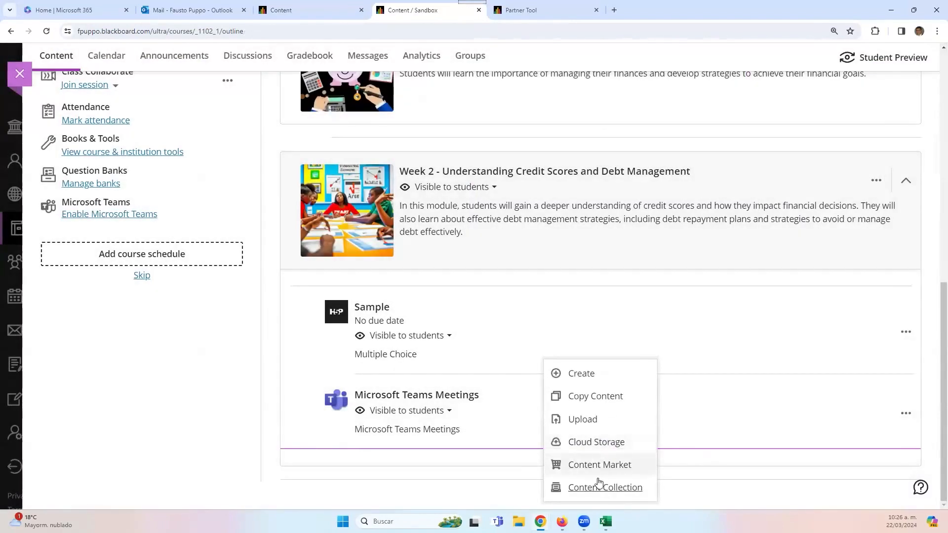
left_click(712, 418)
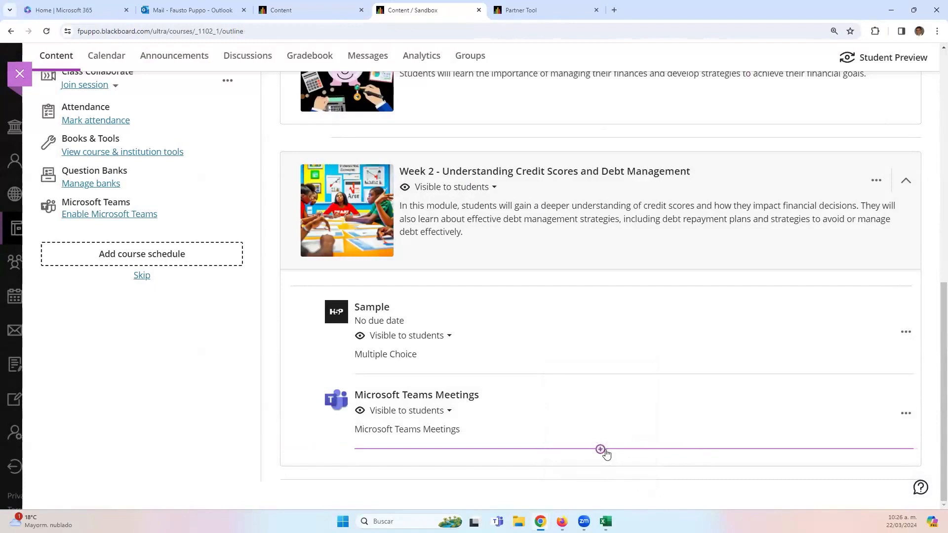
left_click(601, 449)
left_click(599, 466)
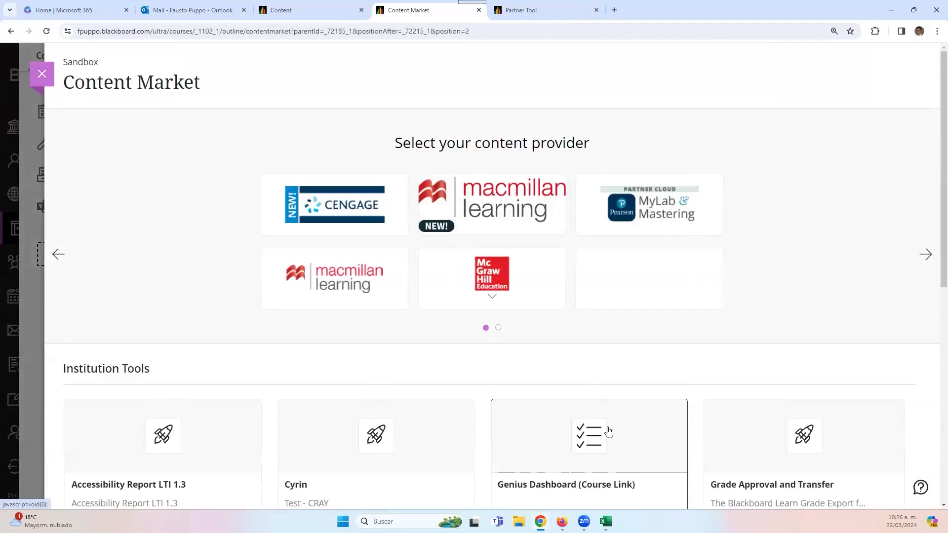
scroll(590, 406, "down", 5)
scroll(633, 484, "down", 2)
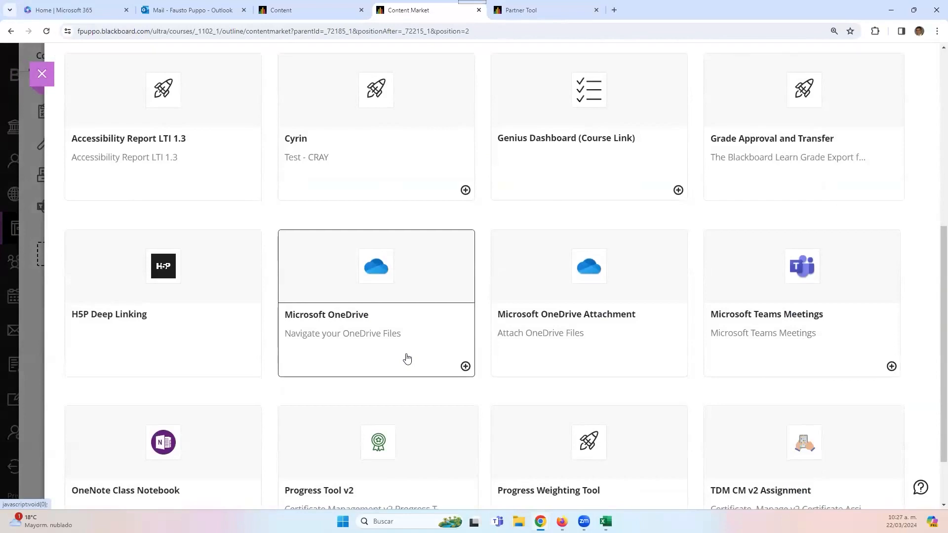
scroll(407, 359, "down", 1)
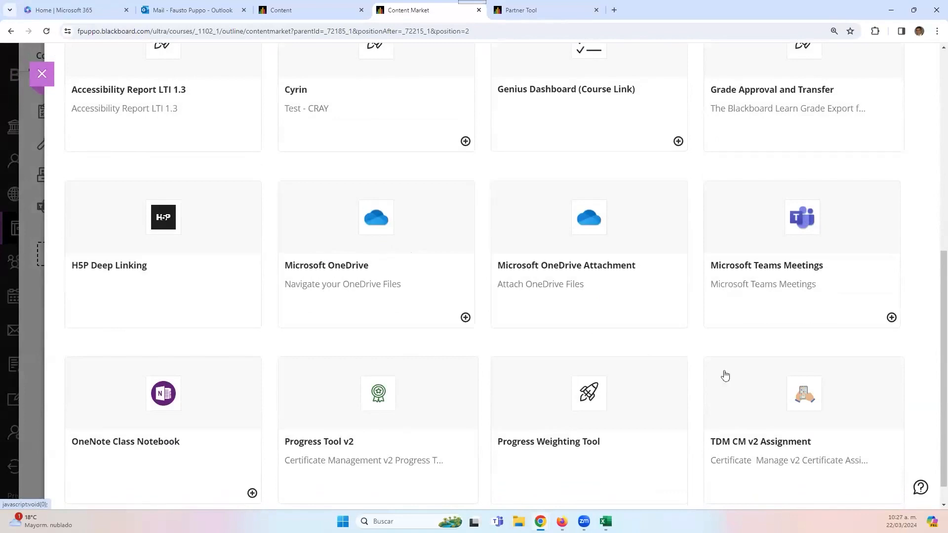
left_click(891, 318)
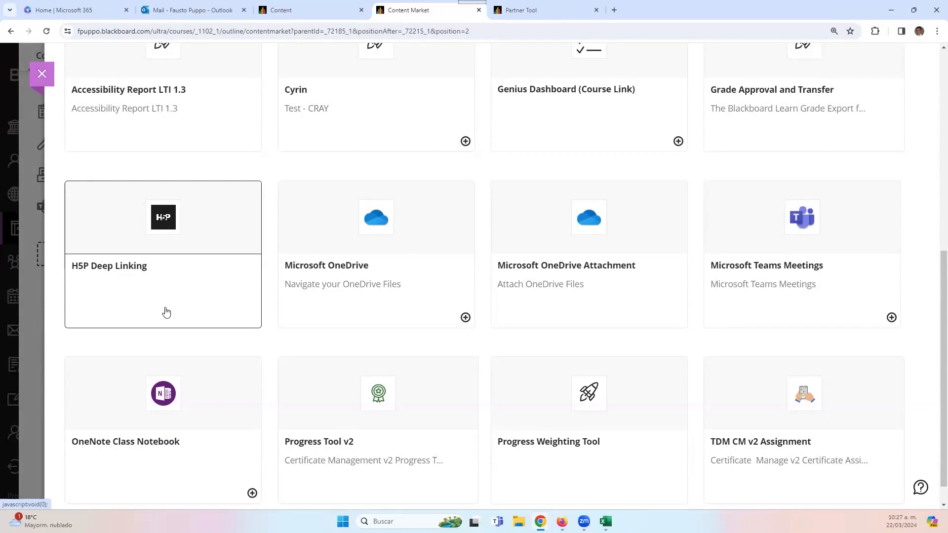
scroll(166, 316, "up", 8)
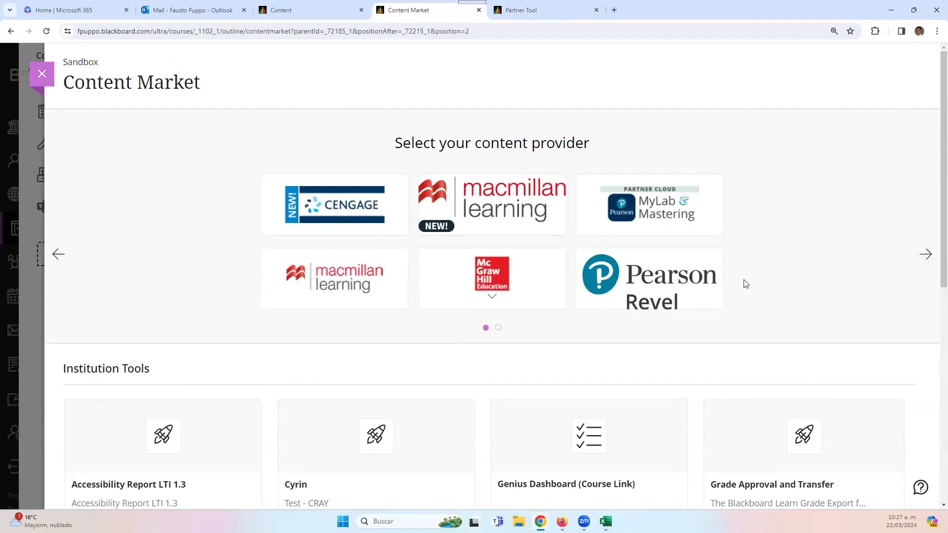
- Browse the Content Market, then close it to return to the Sandbox course outline
scroll(740, 356, "down", 1)
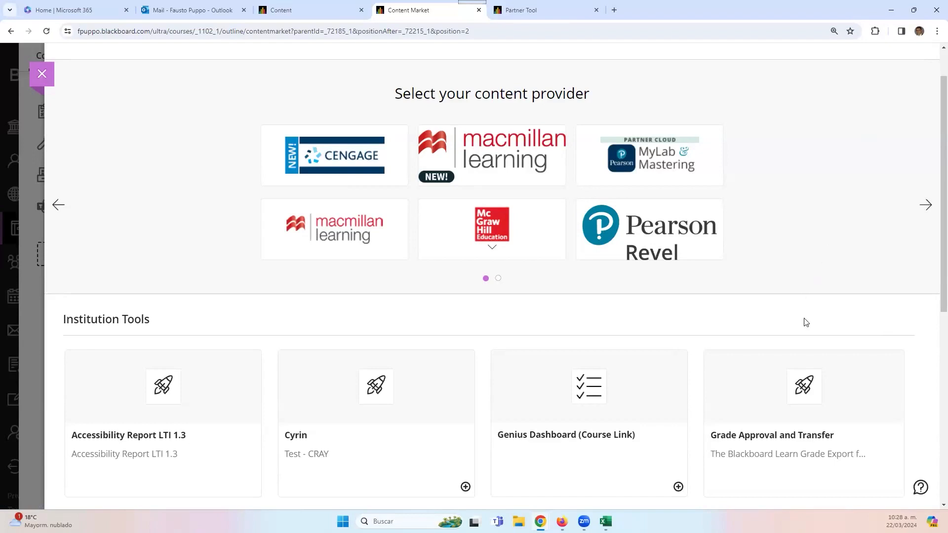
scroll(800, 317, "down", 4)
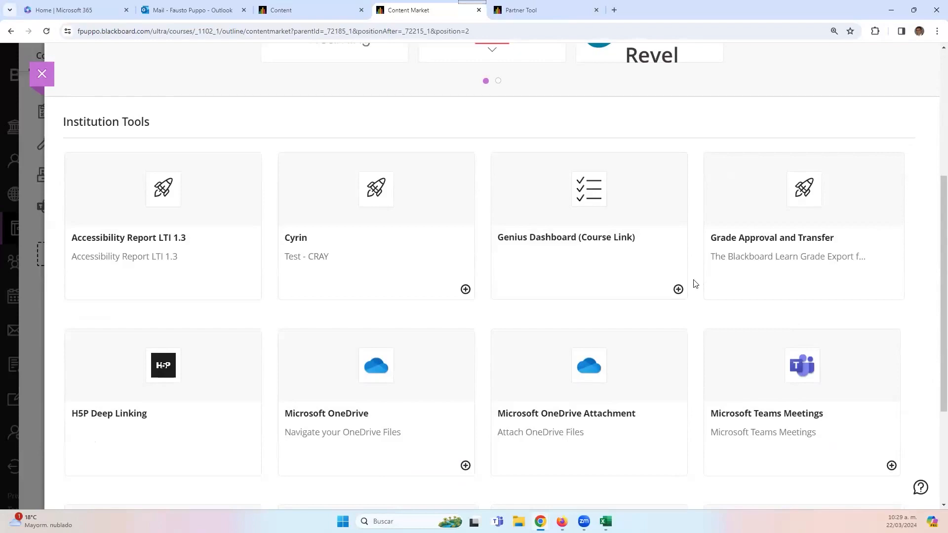
scroll(548, 173, "up", 4)
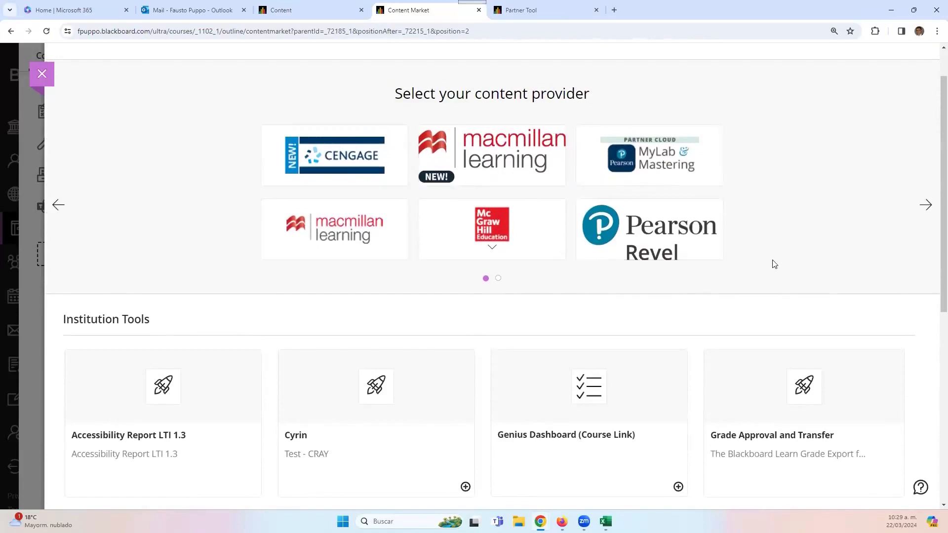
scroll(774, 266, "down", 1)
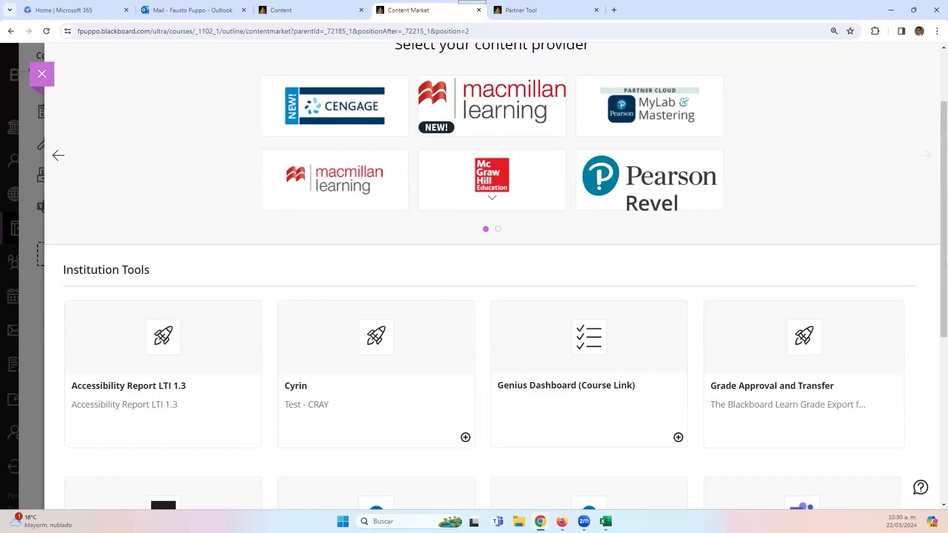
left_click(41, 82)
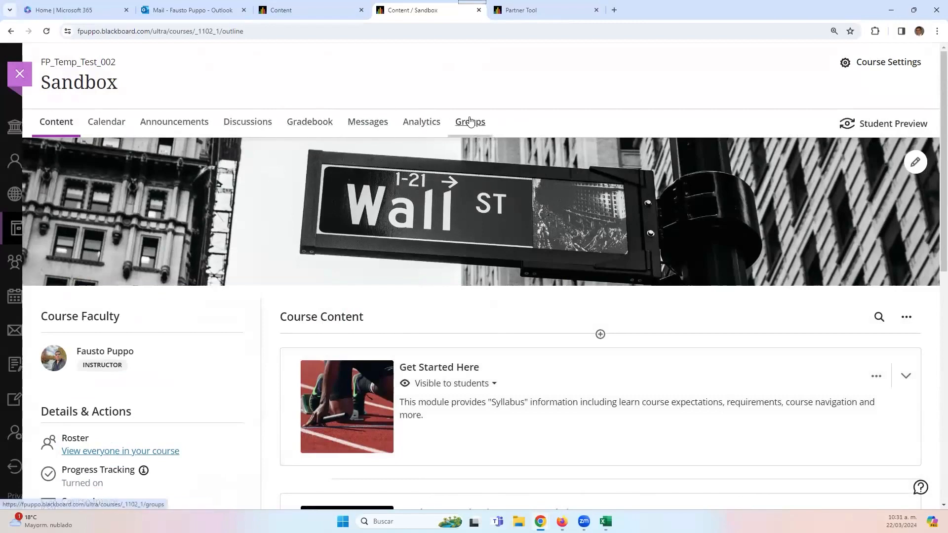
left_click(473, 133)
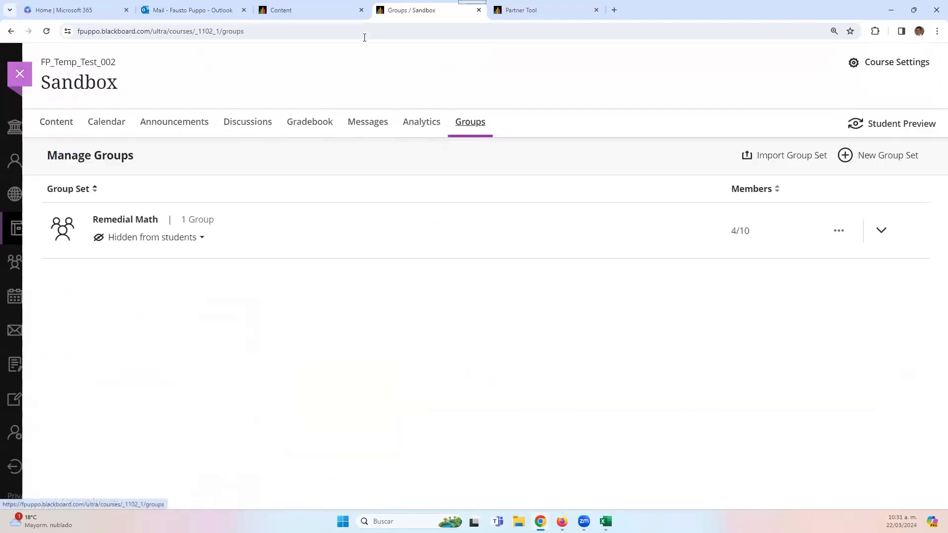
left_click(322, 12)
scroll(105, 323, "down", 14)
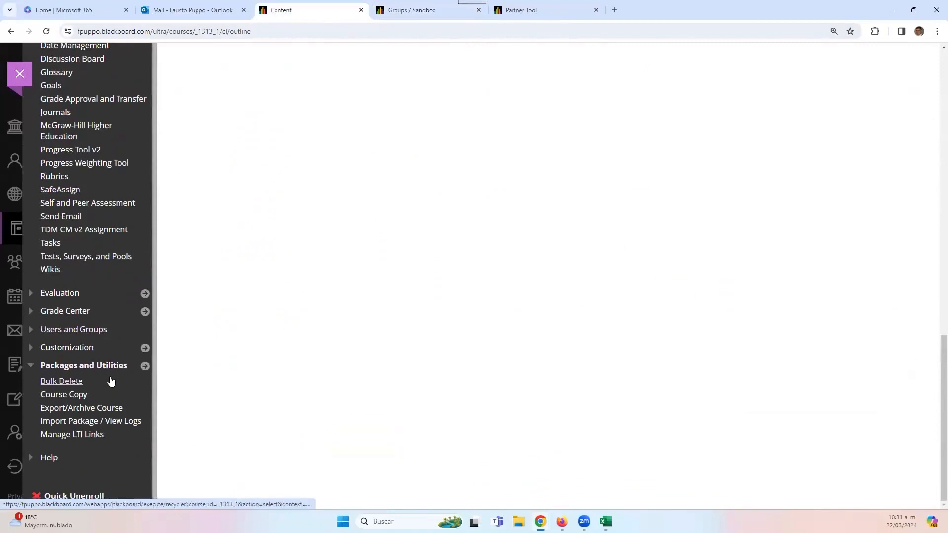
scroll(111, 379, "up", 2)
scroll(111, 379, "down", 1)
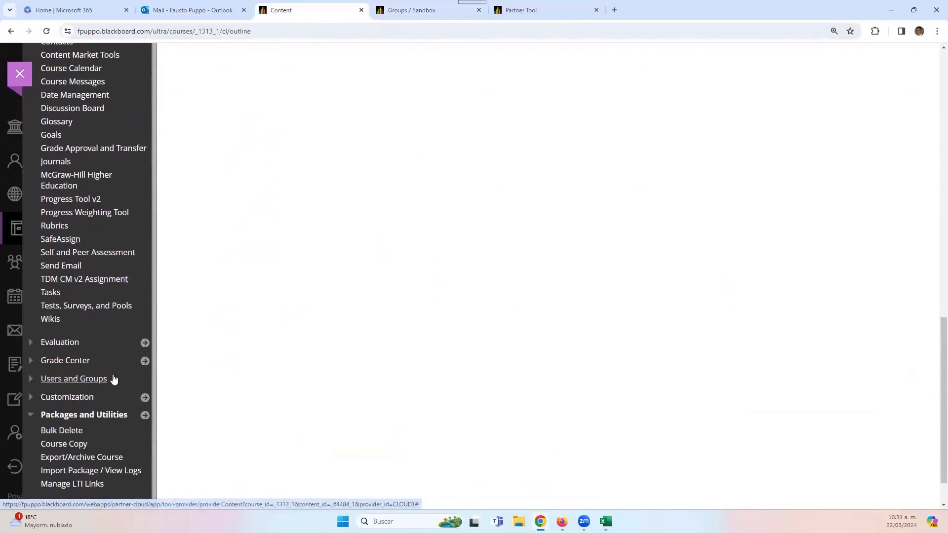
left_click(103, 379)
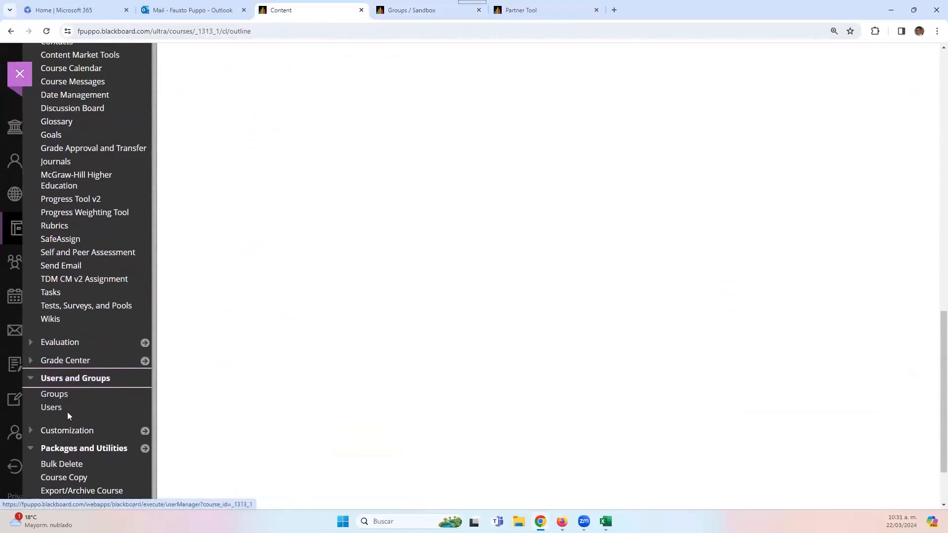
left_click(404, 12)
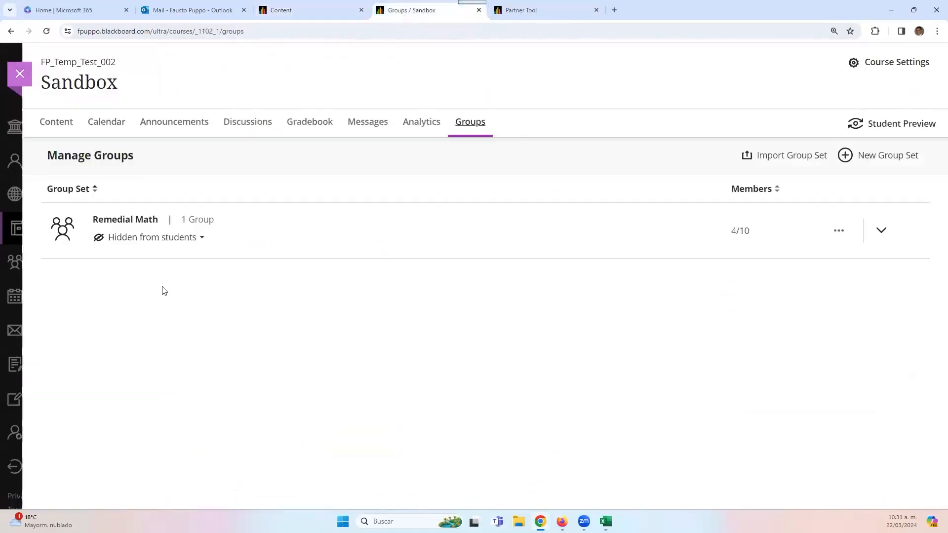
left_click(57, 123)
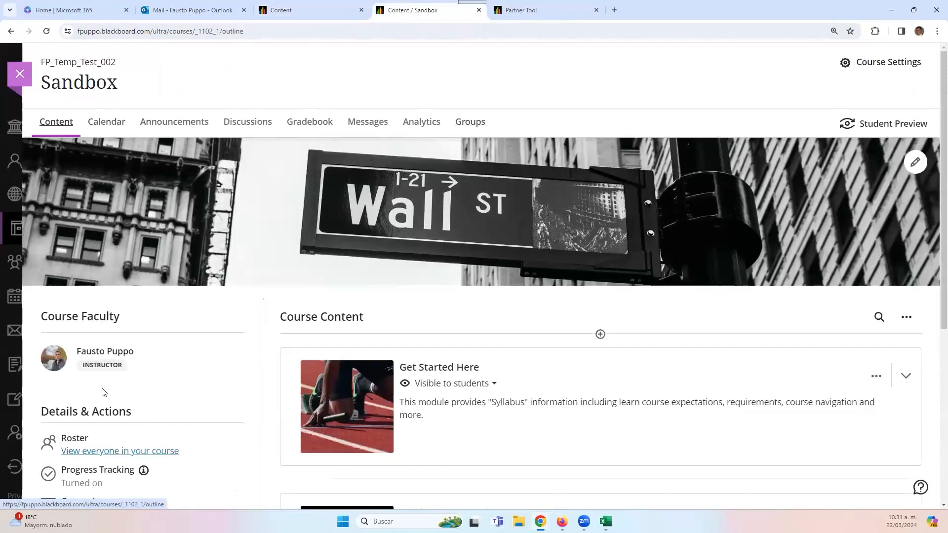
scroll(104, 392, "down", 3)
left_click(92, 304)
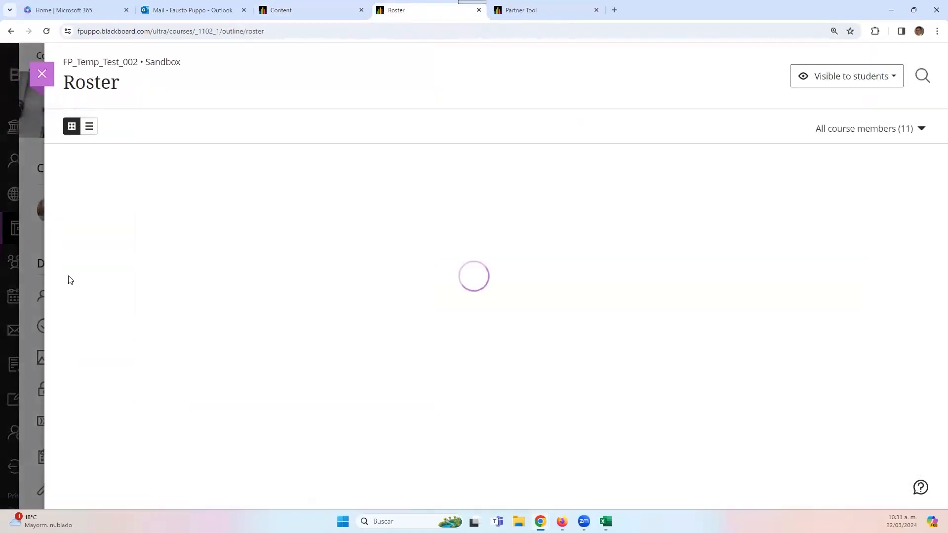
left_click(89, 127)
left_click(75, 128)
left_click(89, 129)
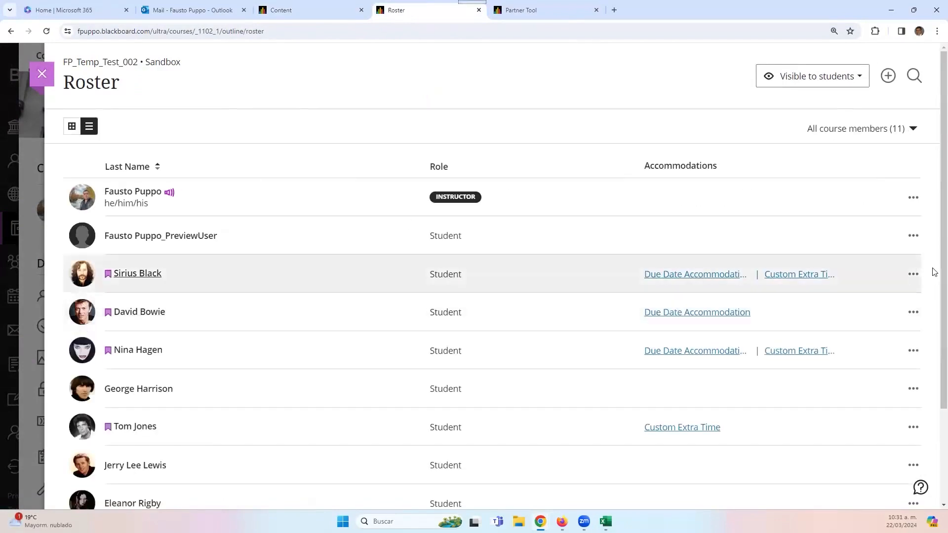
left_click(913, 274)
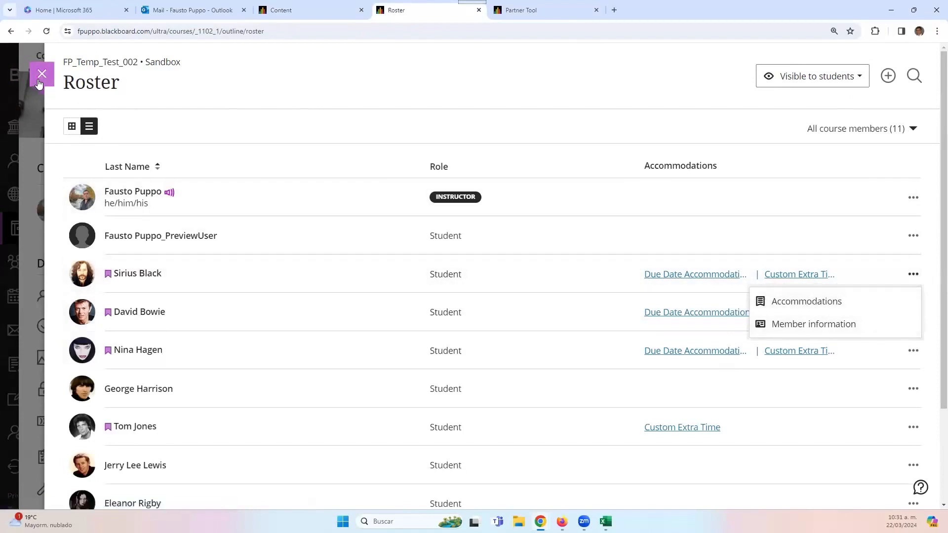
left_click(40, 79)
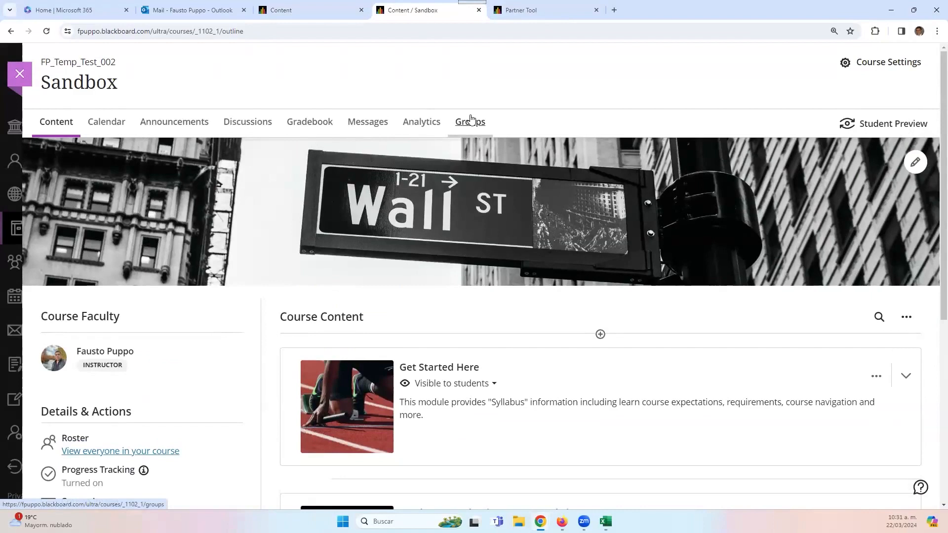
- Go to the Sandbox course's Groups page, dismissing the add-content menu on the way
scroll(161, 334, "down", 6)
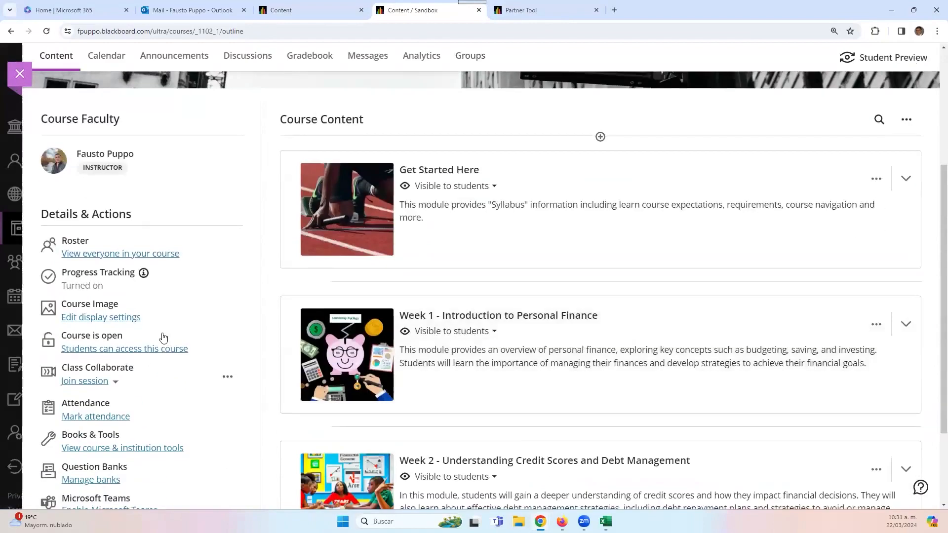
scroll(136, 266, "up", 4)
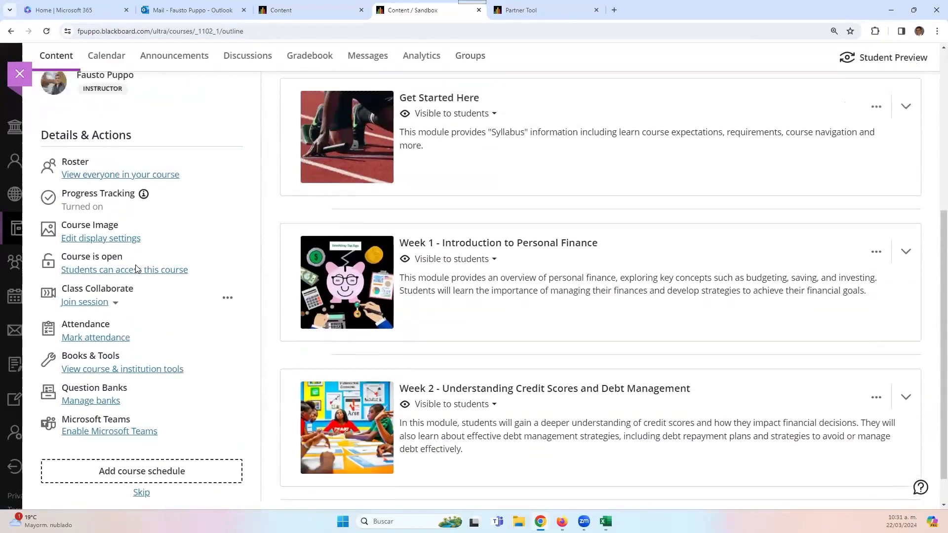
scroll(138, 261, "down", 3)
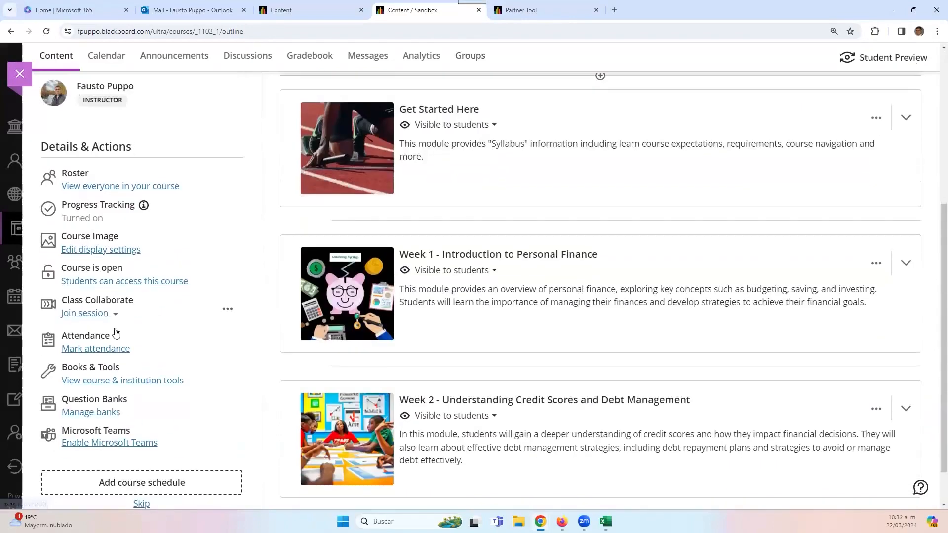
scroll(117, 336, "up", 5)
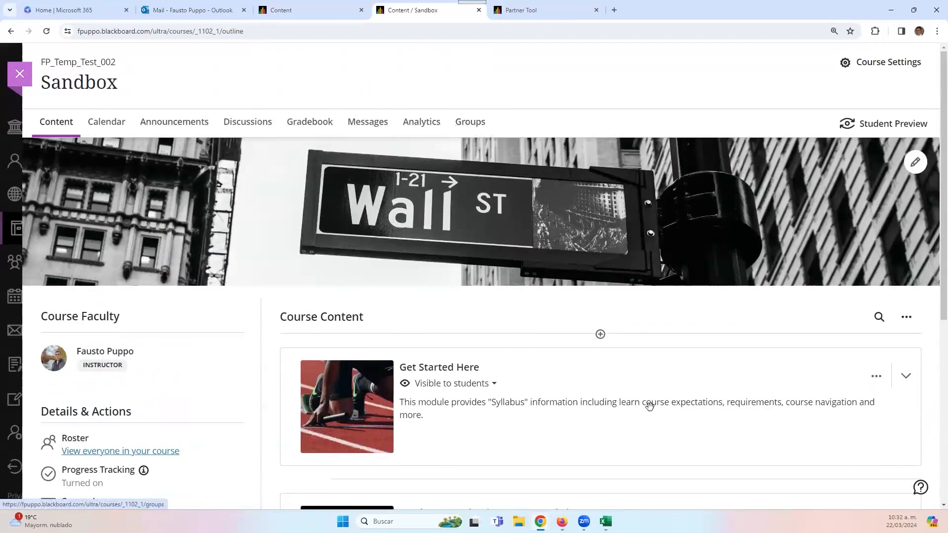
left_click(600, 335)
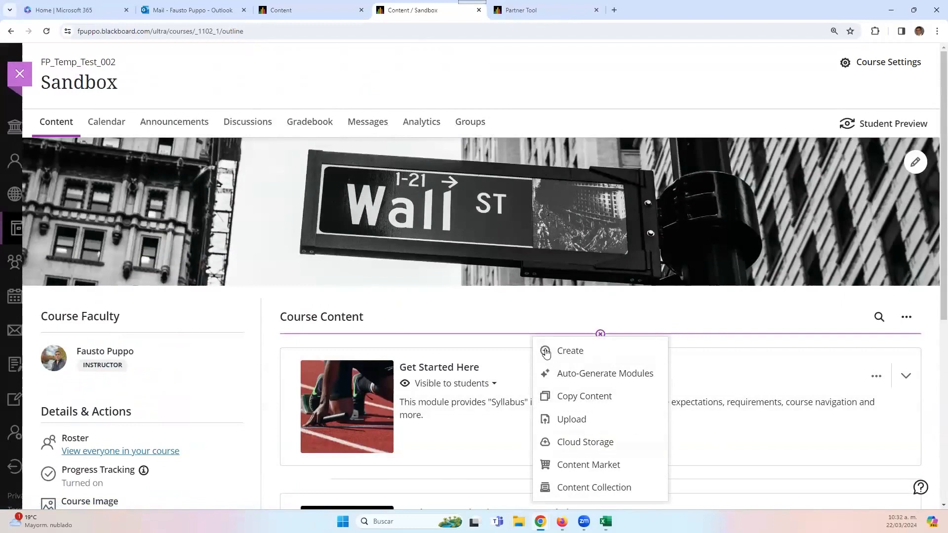
left_click(509, 114)
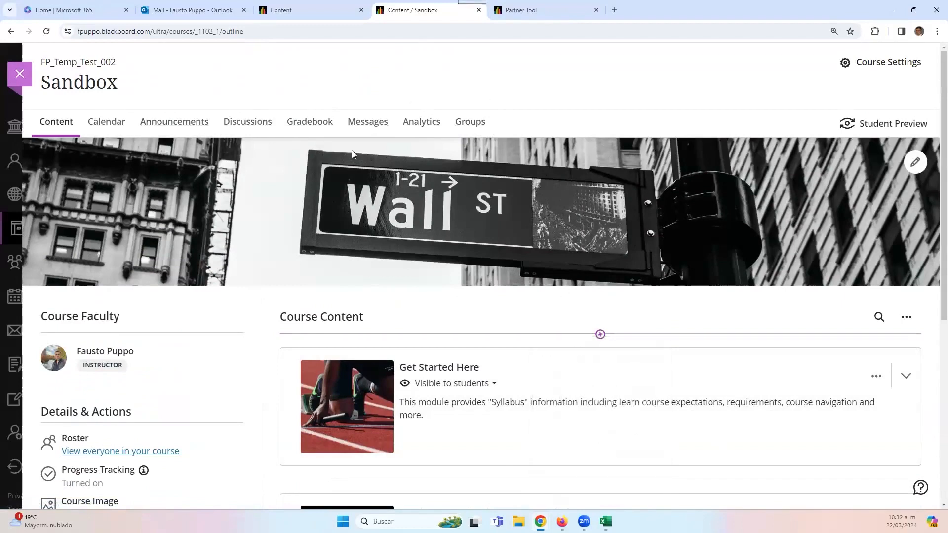
left_click(473, 128)
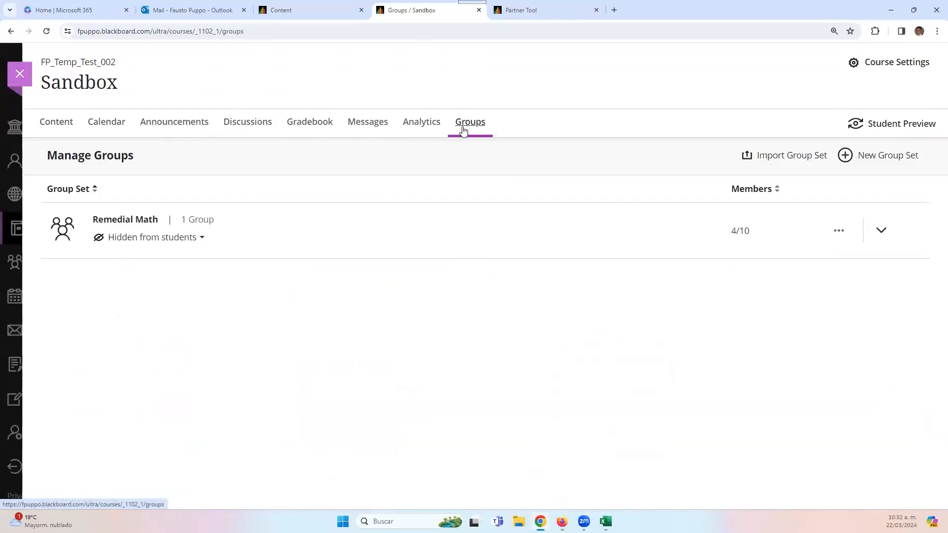
- Create a group set titled 'Sample Custom Group Set', visible to students, keeping Custom grouping
left_click(847, 157)
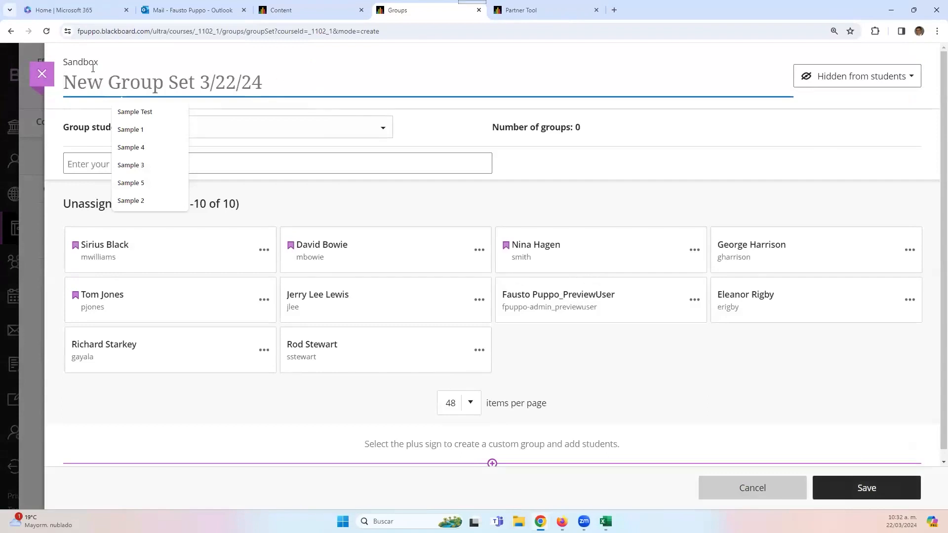
type("Sample ")
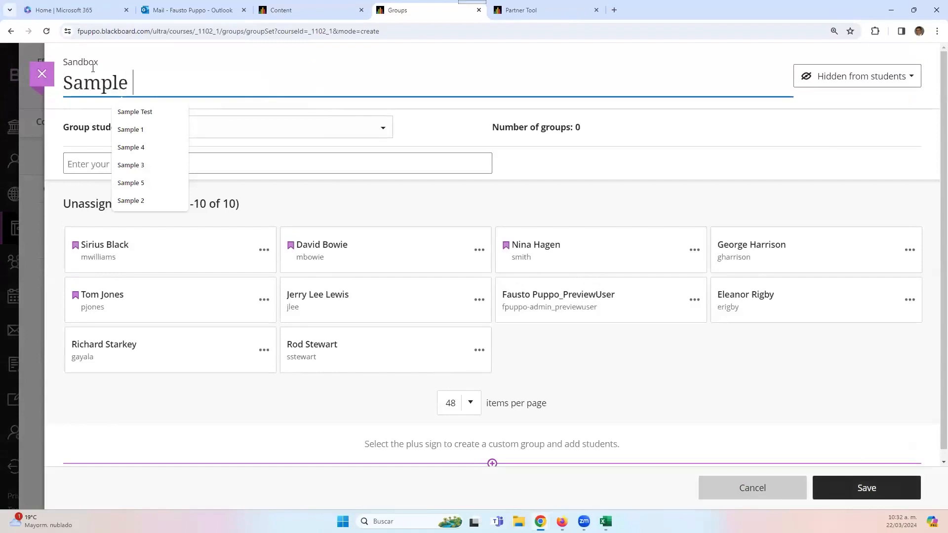
type("C")
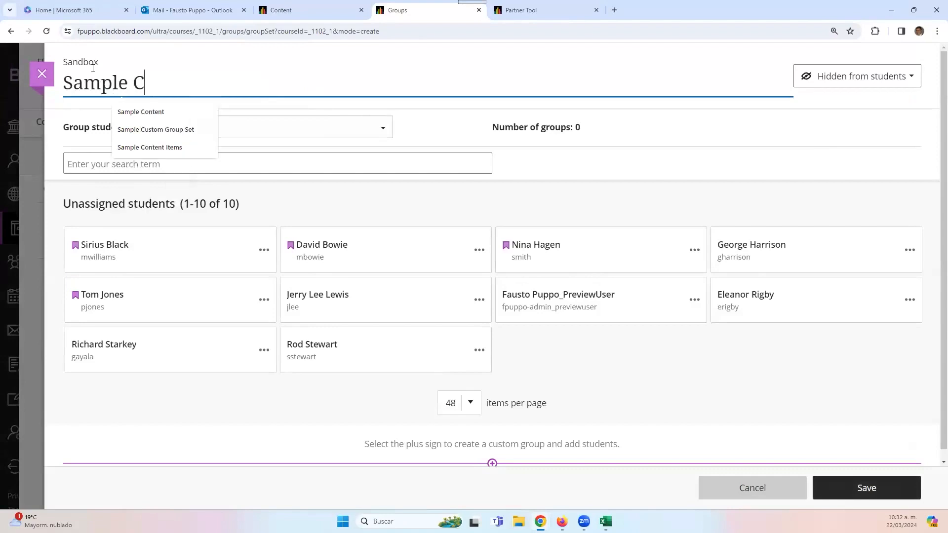
type("ustom Group Set")
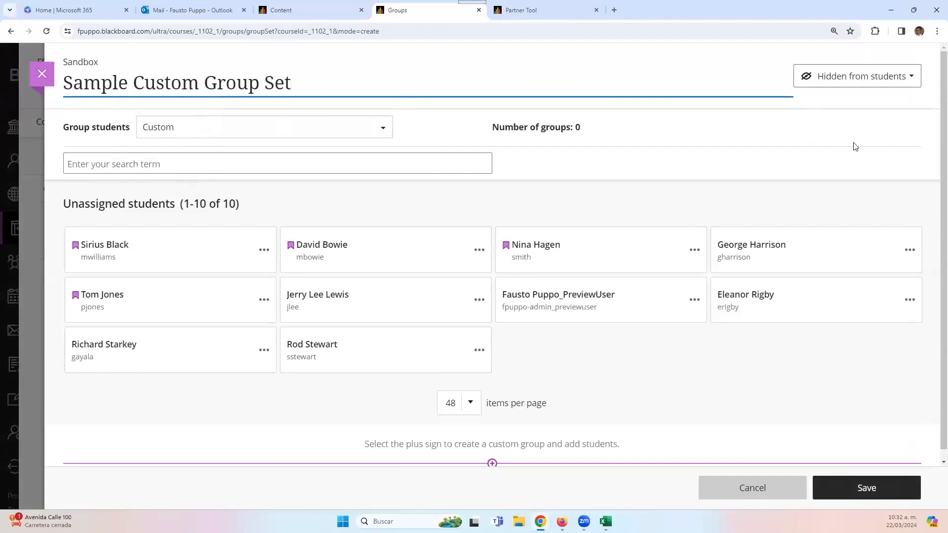
left_click(840, 73)
left_click(830, 103)
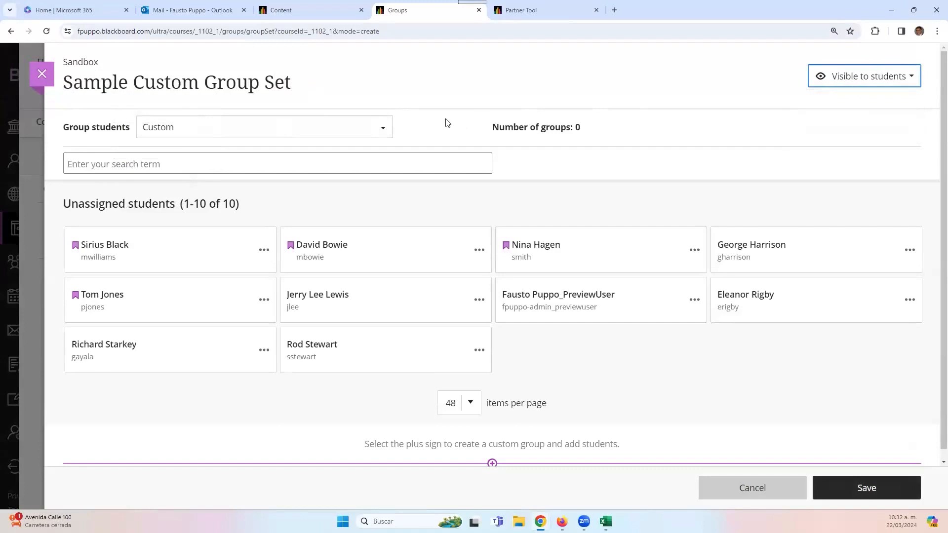
left_click(380, 127)
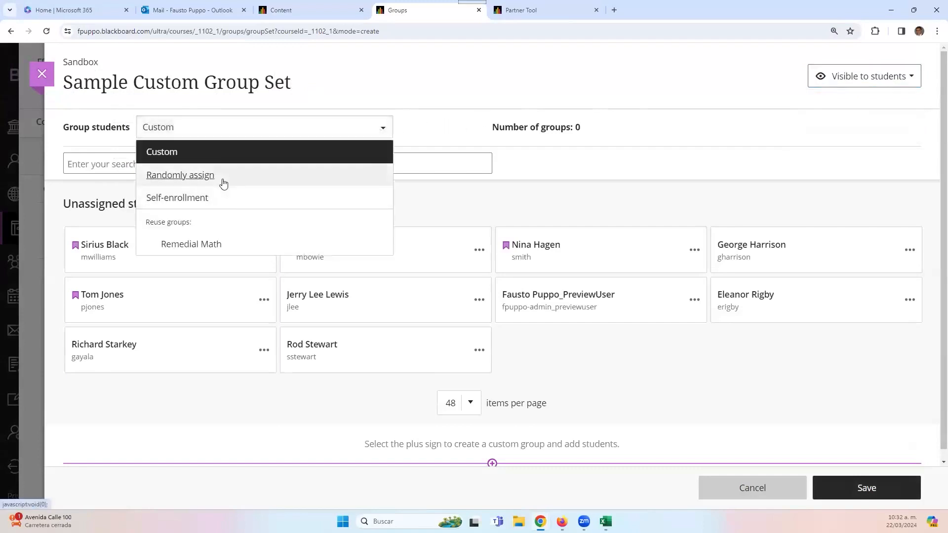
left_click(339, 93)
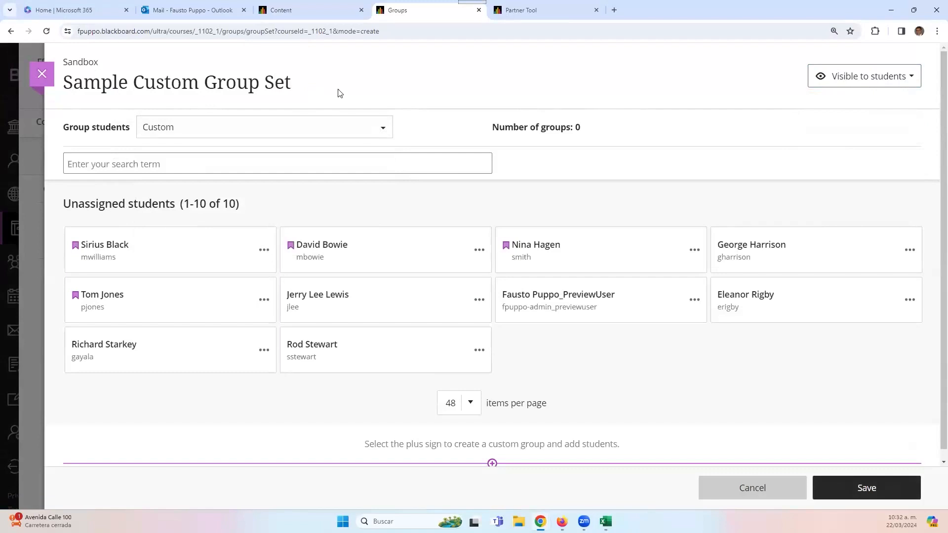
scroll(425, 256, "down", 1)
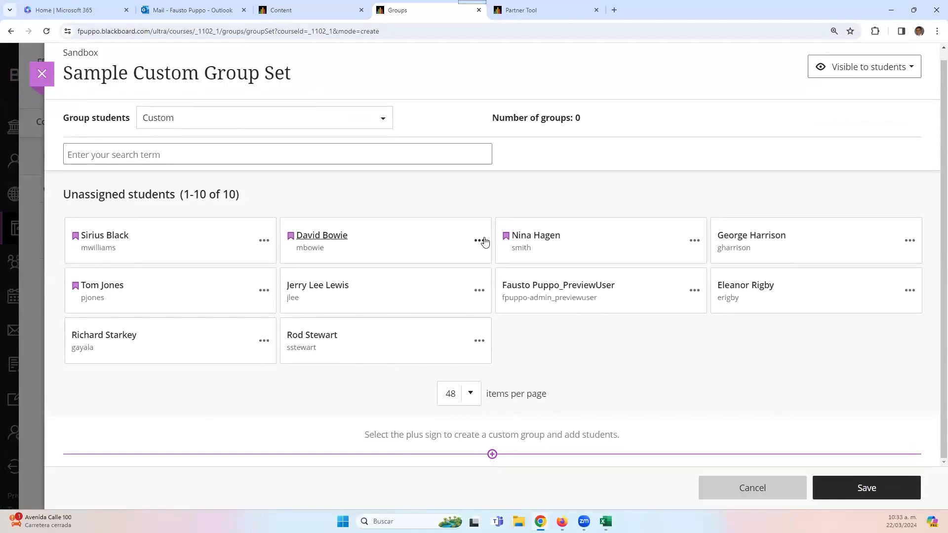
- Add a custom group, rename New Group 1 to 'Group 1', and leave its description blank
left_click(493, 455)
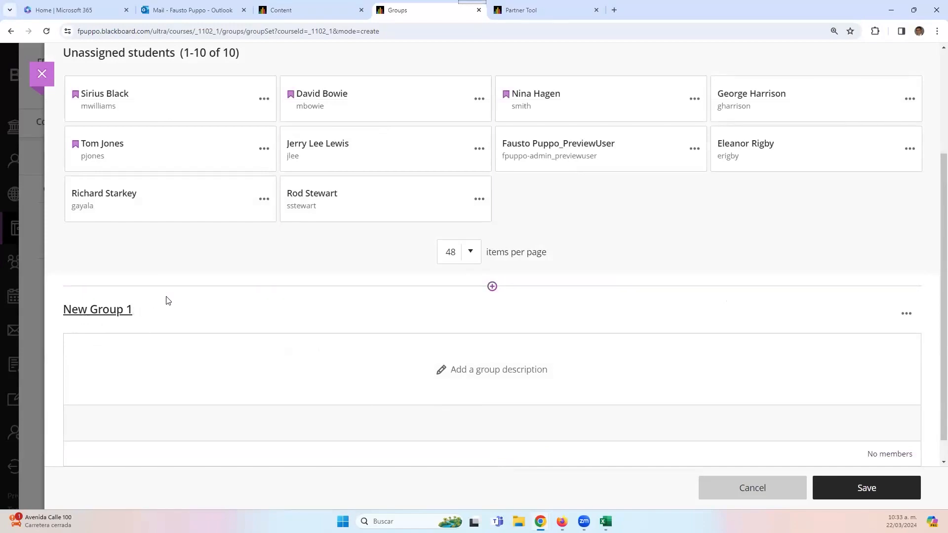
left_click(145, 310)
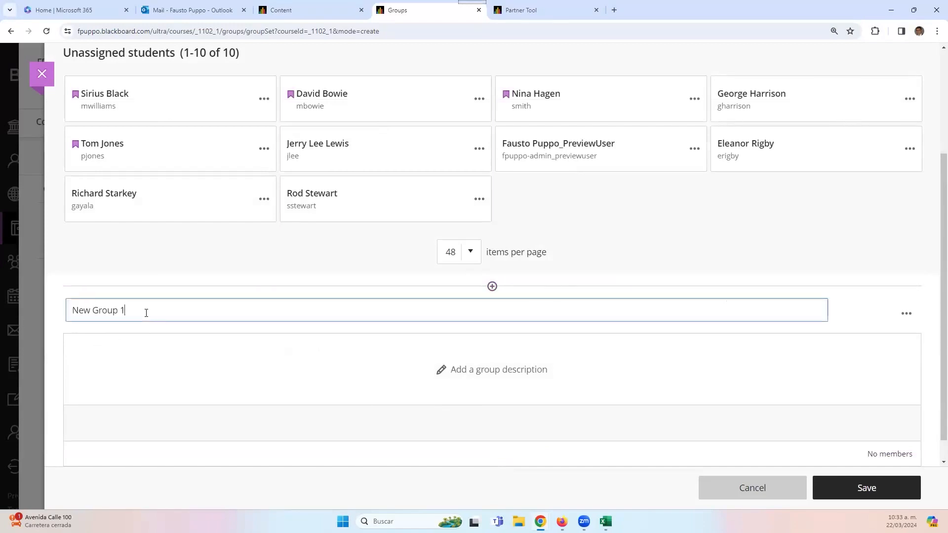
left_click_drag(94, 314, 38, 316)
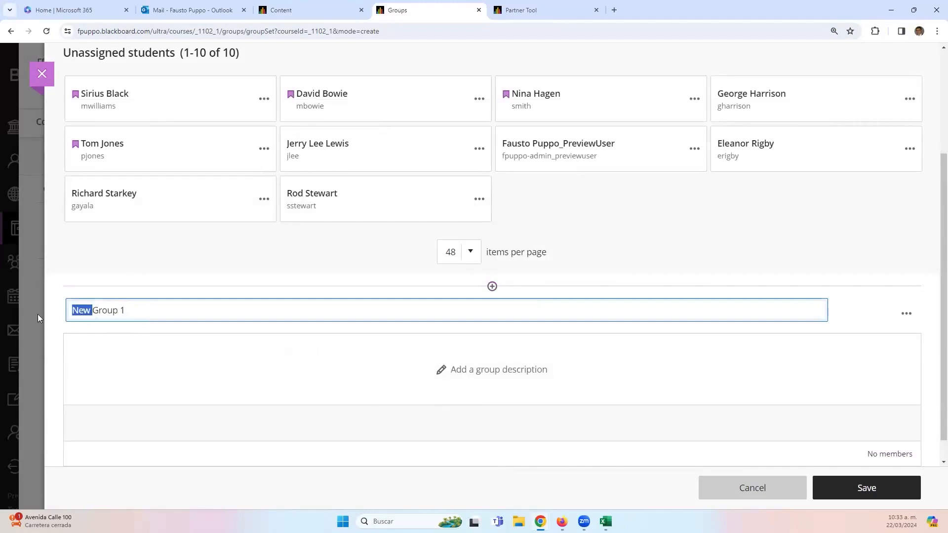
key("BackSpace")
left_click(450, 369)
scroll(466, 384, "down", 1)
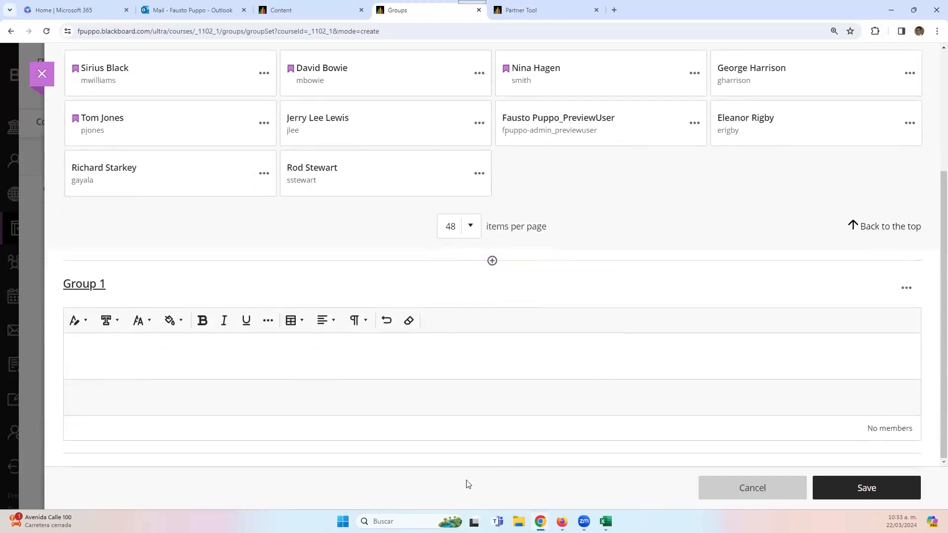
left_click(247, 346)
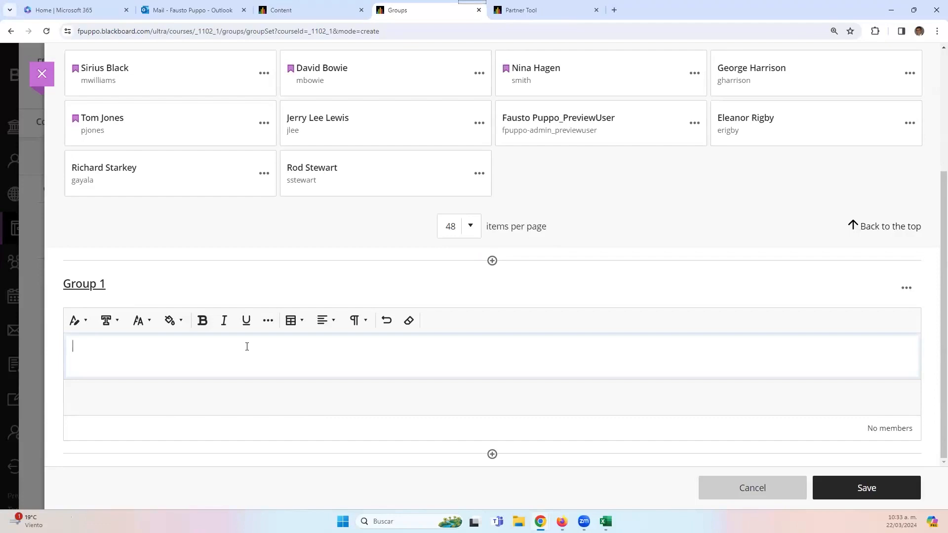
left_click(447, 279)
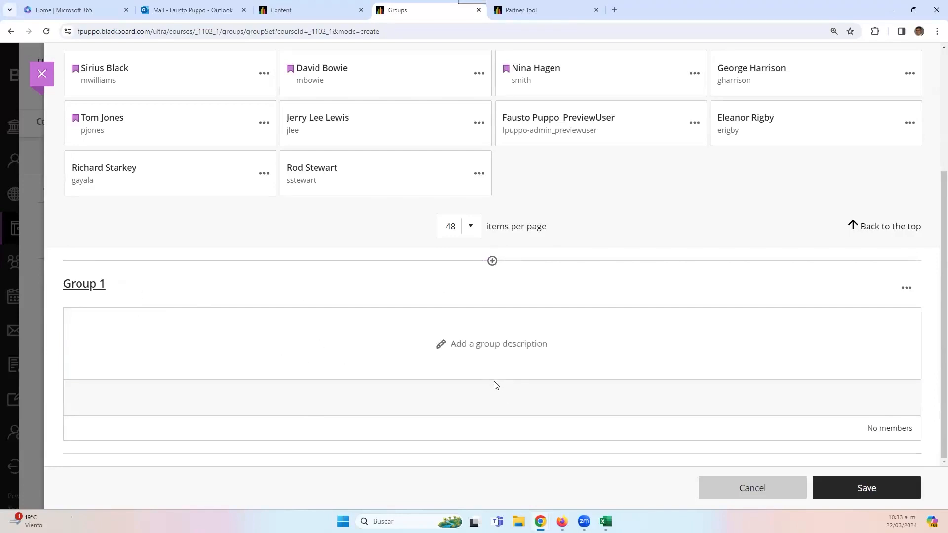
scroll(364, 292, "up", 2)
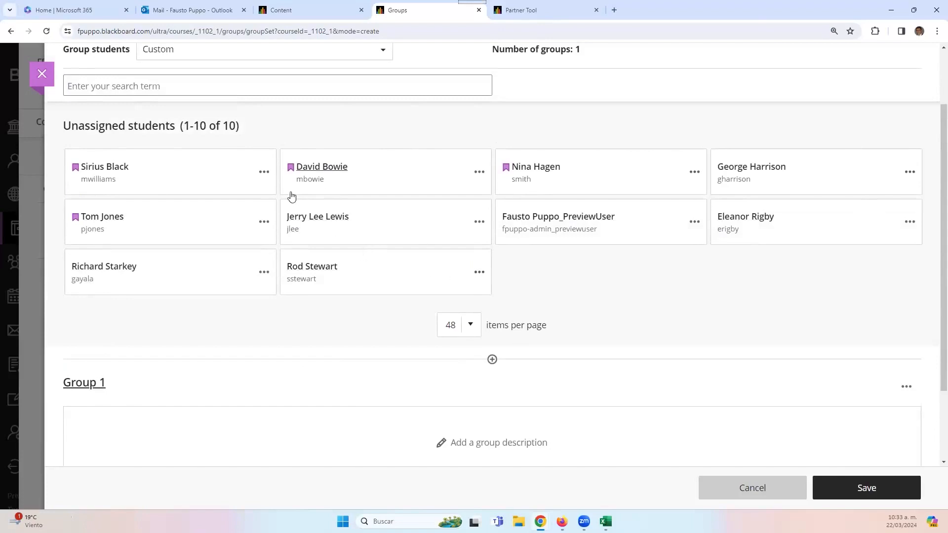
- Put the first student in Group 1 and the next in a new group renamed 'Group 2'
left_click(267, 175)
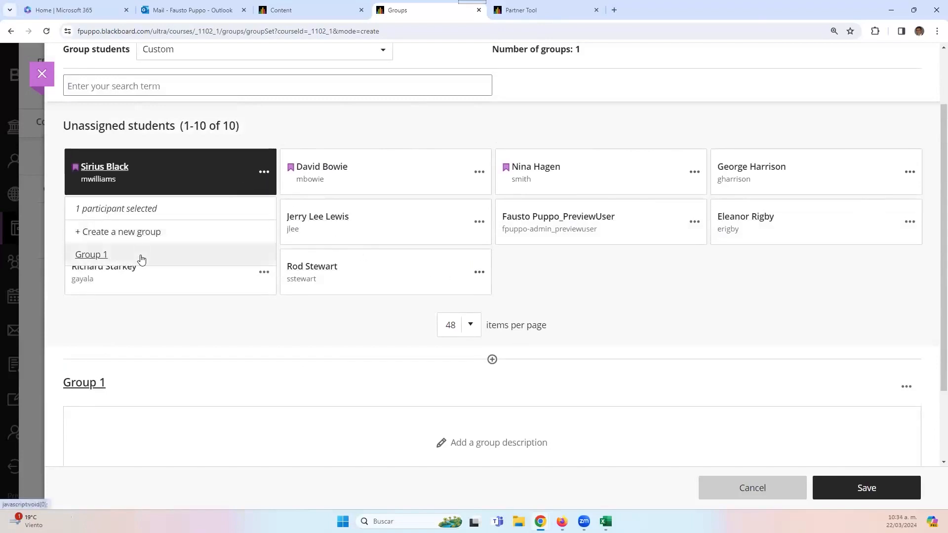
left_click(95, 256)
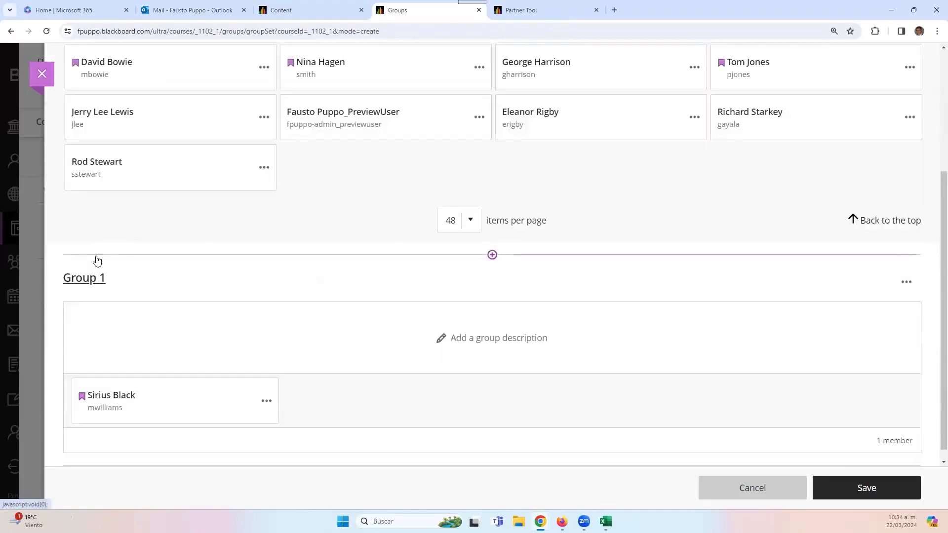
left_click(272, 164)
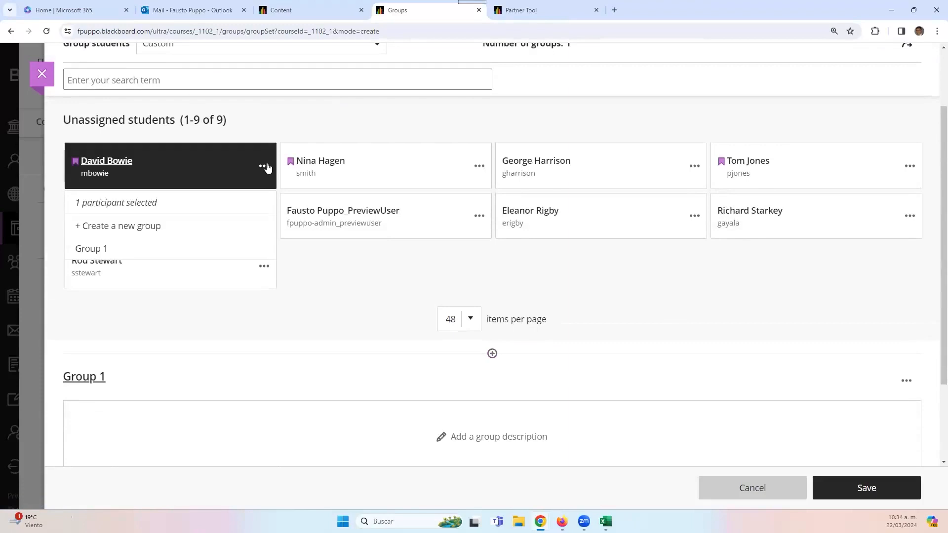
left_click(155, 232)
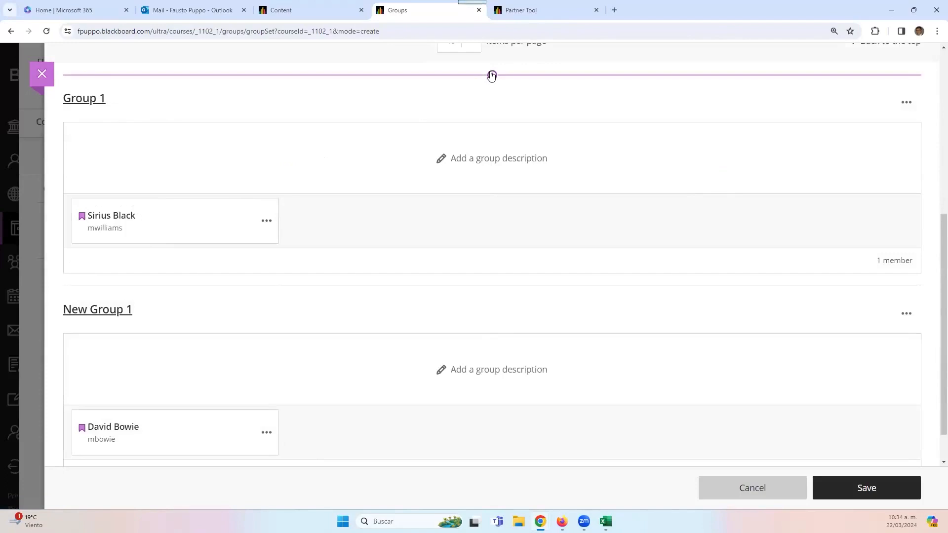
scroll(155, 294, "up", 4)
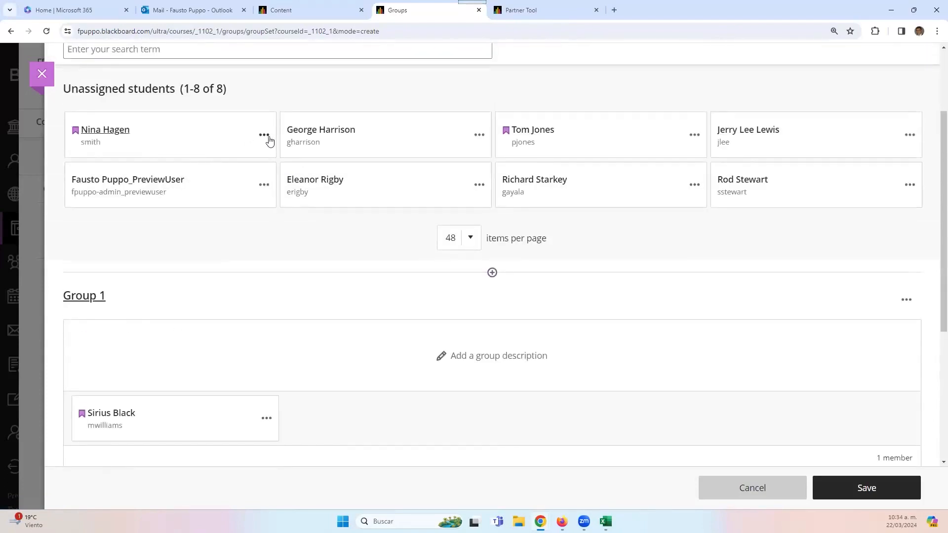
scroll(232, 348, "down", 4)
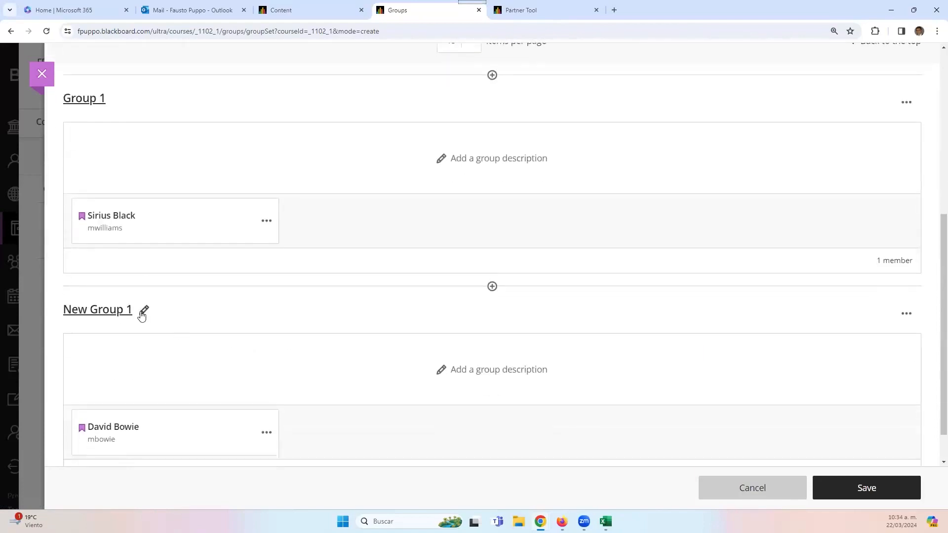
left_click(143, 310)
type("2")
key("BackSpace")
key("BackSpace")
key("BackSpace")
key("BackSpace")
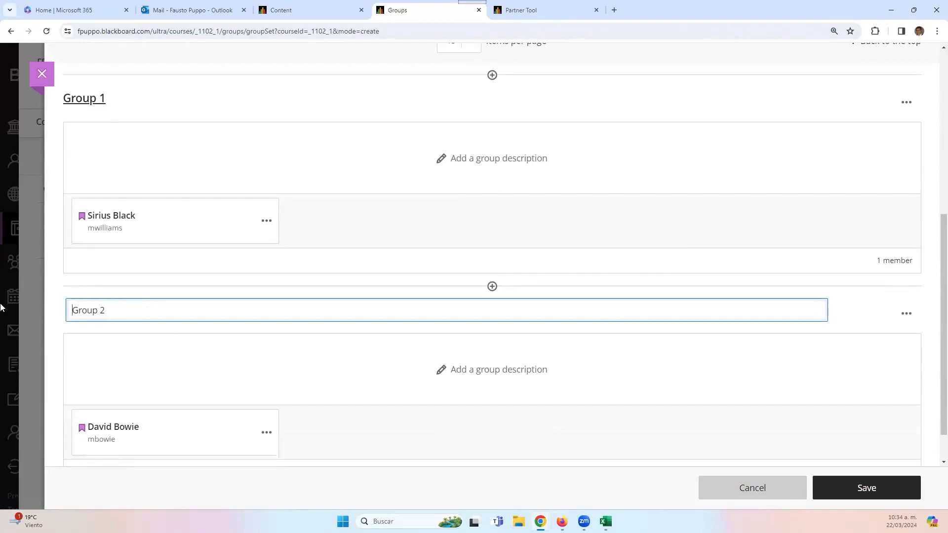
left_click(61, 296)
- Assign five more students, filling Group 1 to five members and adding one to Group 2
scroll(411, 313, "up", 4)
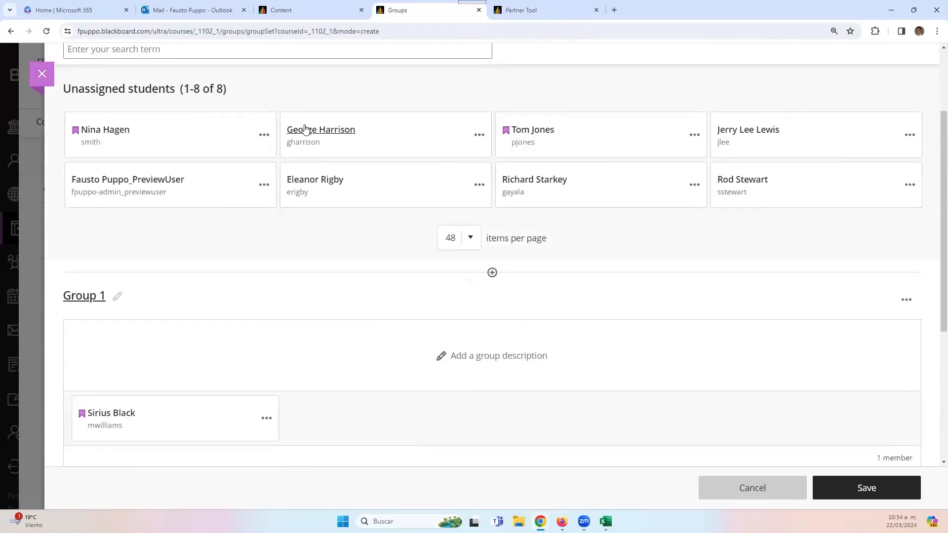
left_click(271, 140)
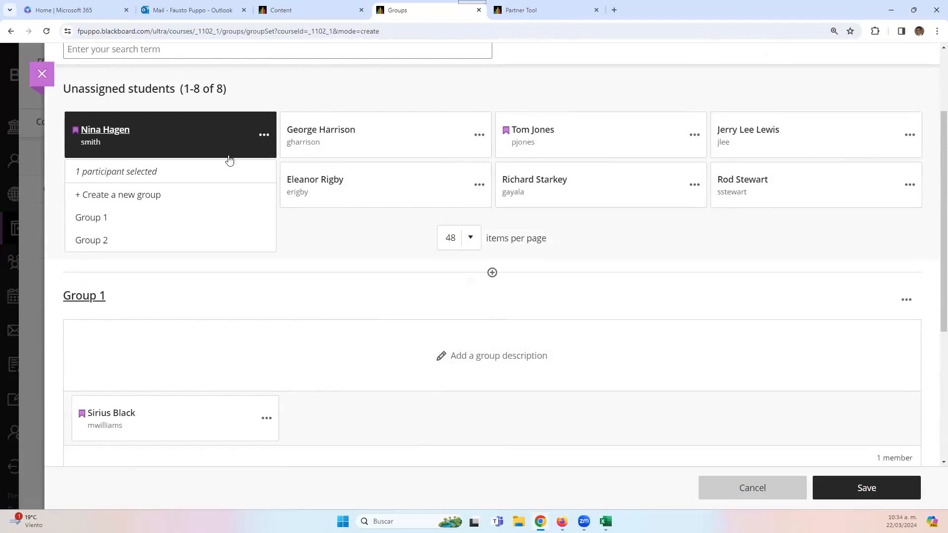
left_click(182, 219)
left_click(261, 131)
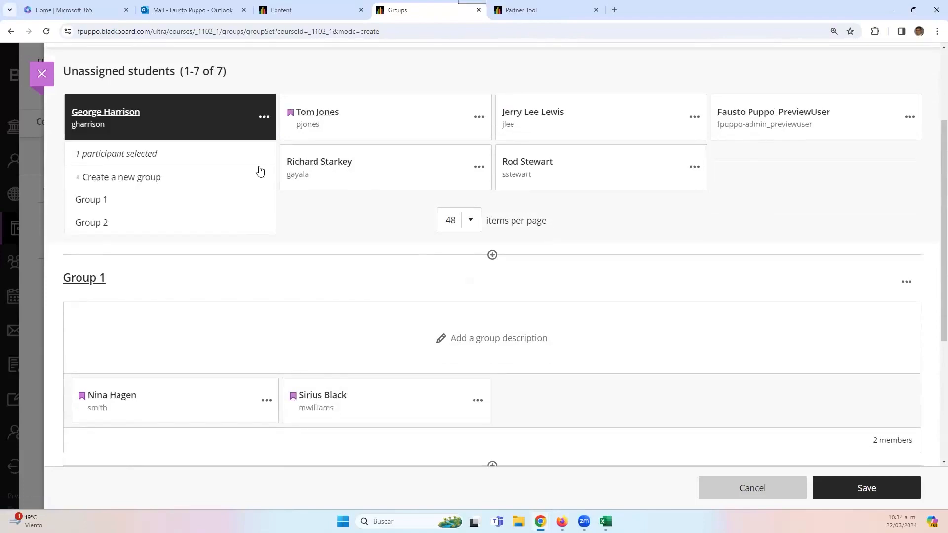
left_click(239, 223)
scroll(256, 195, "down", 5)
scroll(271, 178, "up", 4)
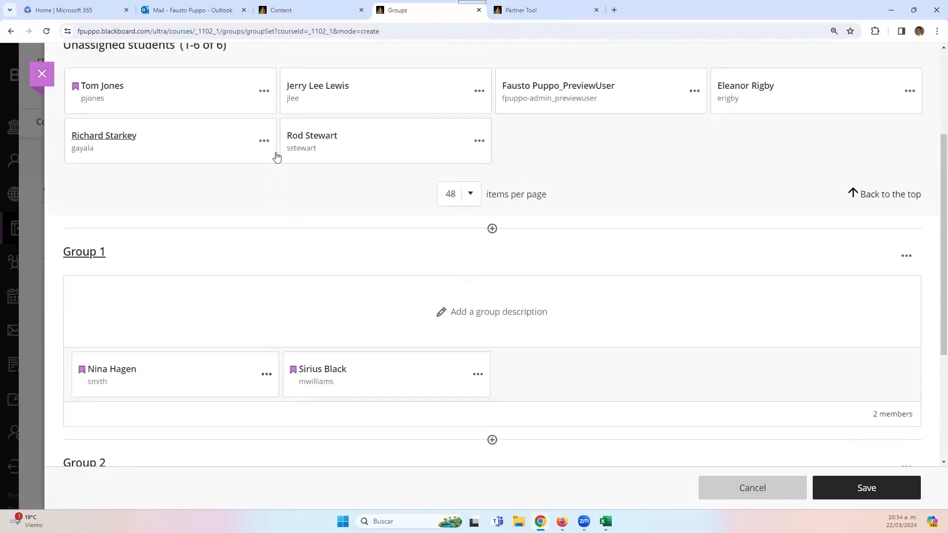
left_click(269, 143)
left_click(248, 220)
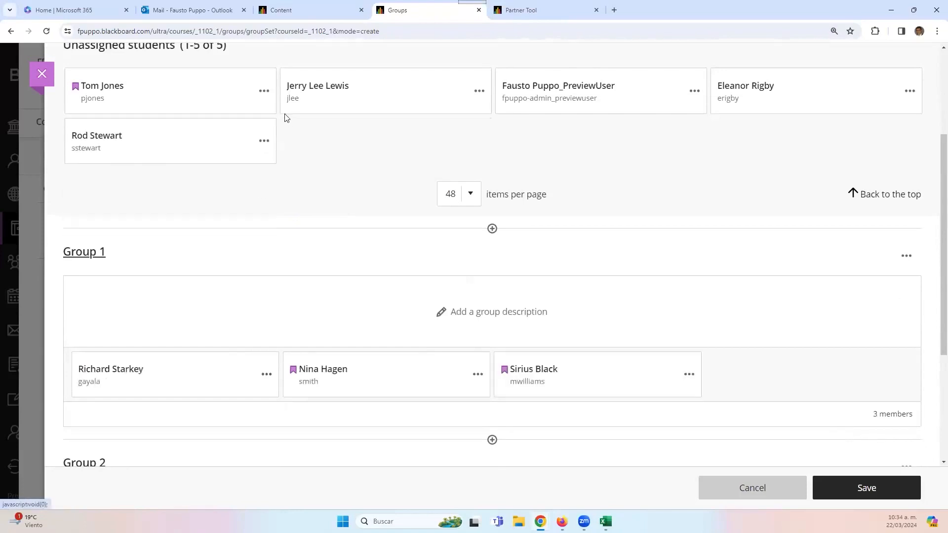
left_click(264, 91)
left_click(182, 173)
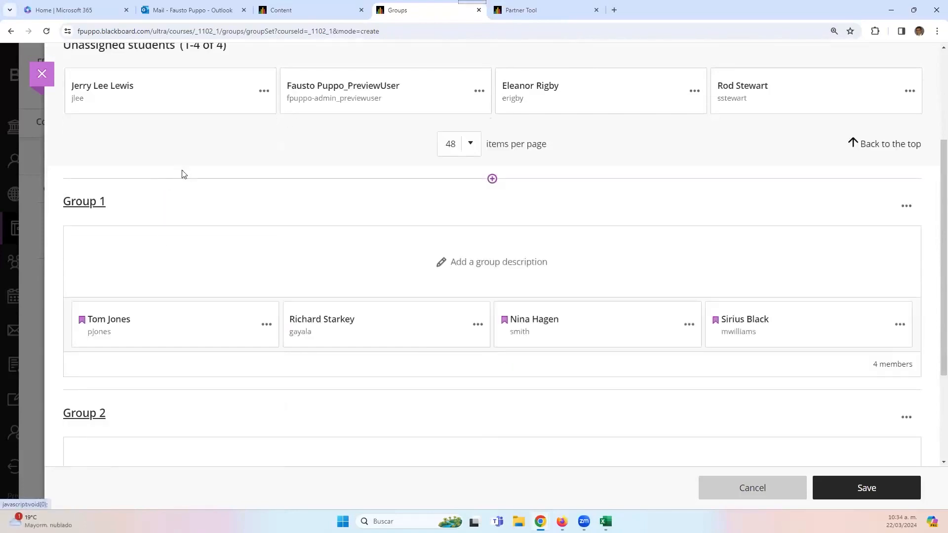
left_click(265, 91)
left_click(236, 174)
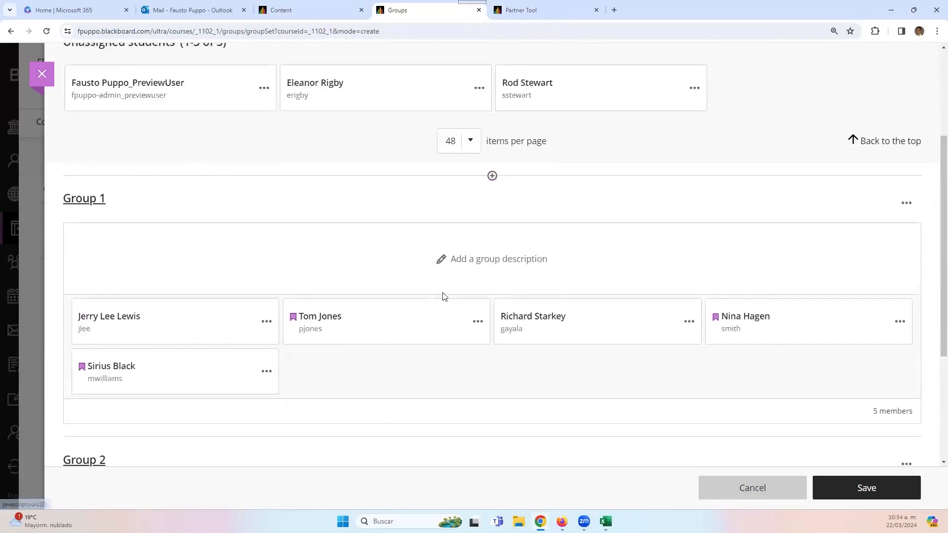
- Place the preview user and the last two students in Group 2, giving it five members
scroll(543, 262, "down", 3)
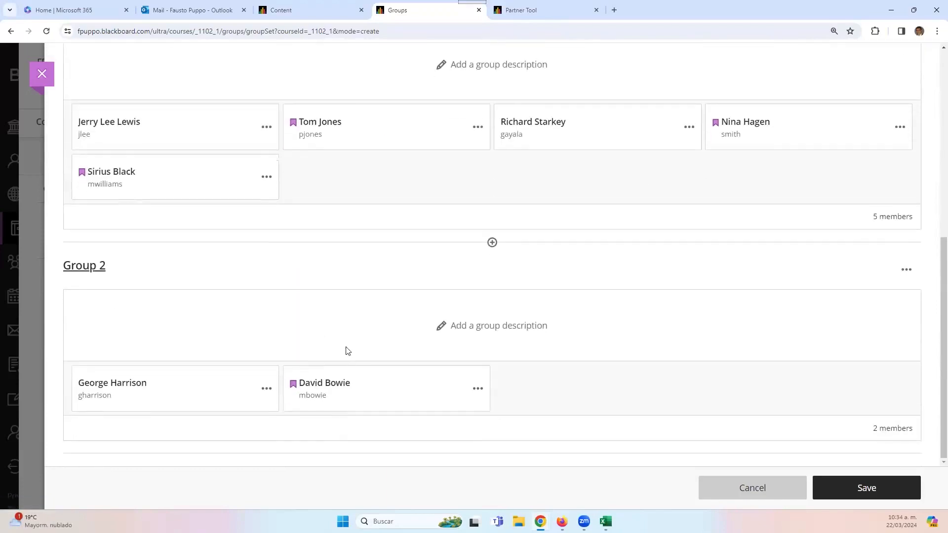
scroll(316, 257, "up", 4)
left_click(264, 91)
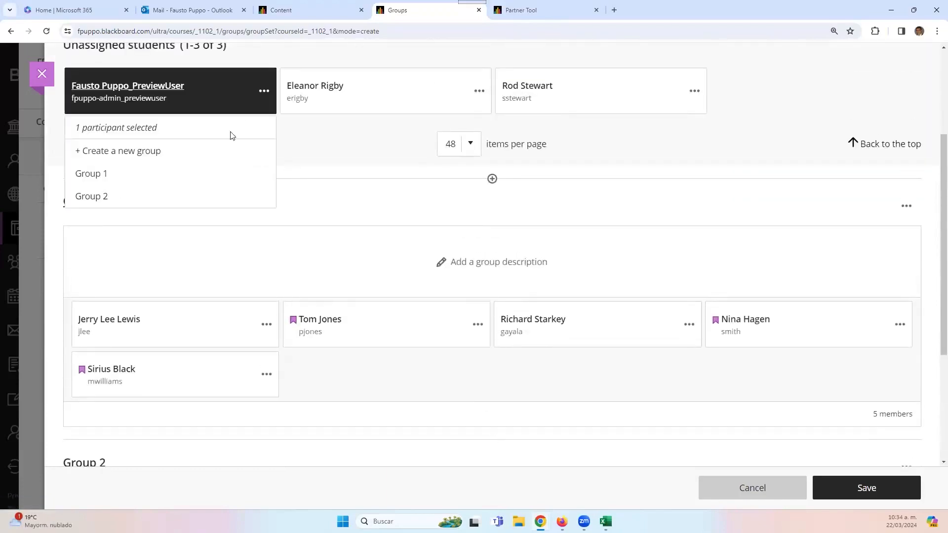
left_click(191, 197)
scroll(212, 193, "down", 4)
scroll(277, 137, "up", 1)
scroll(274, 143, "up", 5)
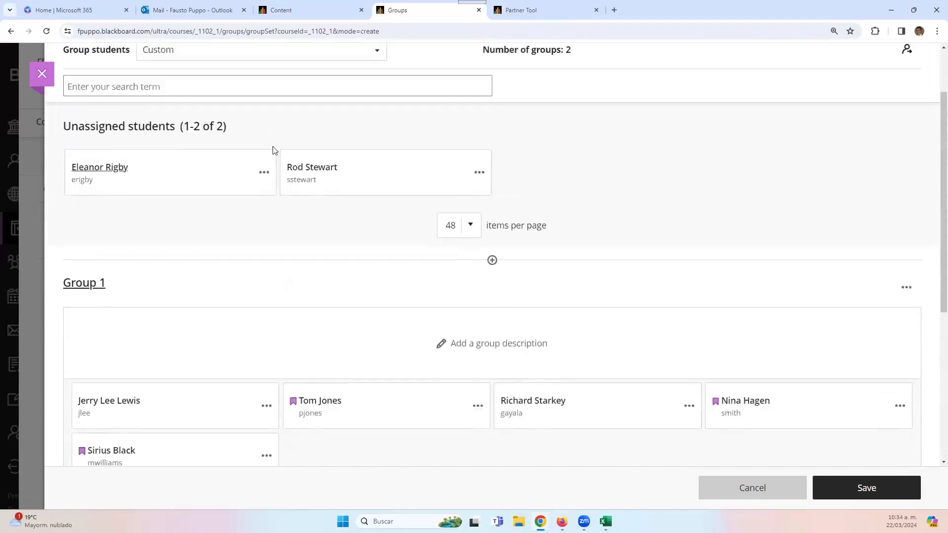
left_click(263, 202)
left_click(190, 309)
scroll(277, 134, "up", 4)
left_click(264, 97)
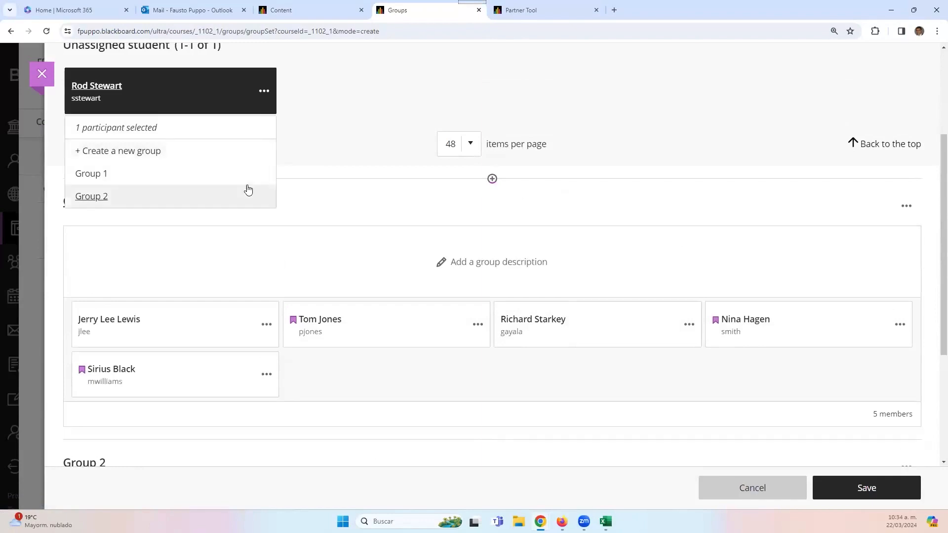
left_click(247, 194)
- Review a Group 2 member's reassignment options without changing anything
scroll(525, 191, "up", 2)
scroll(525, 192, "down", 3)
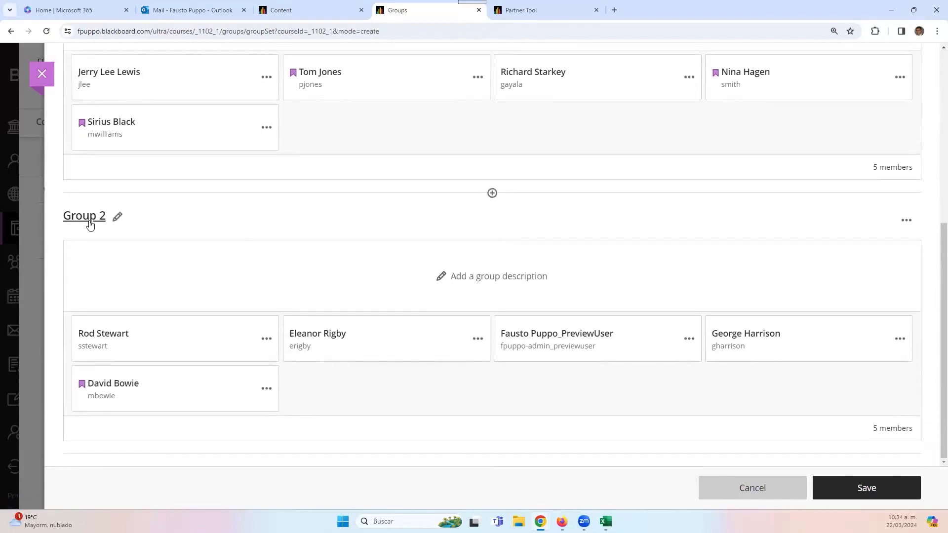
left_click(477, 340)
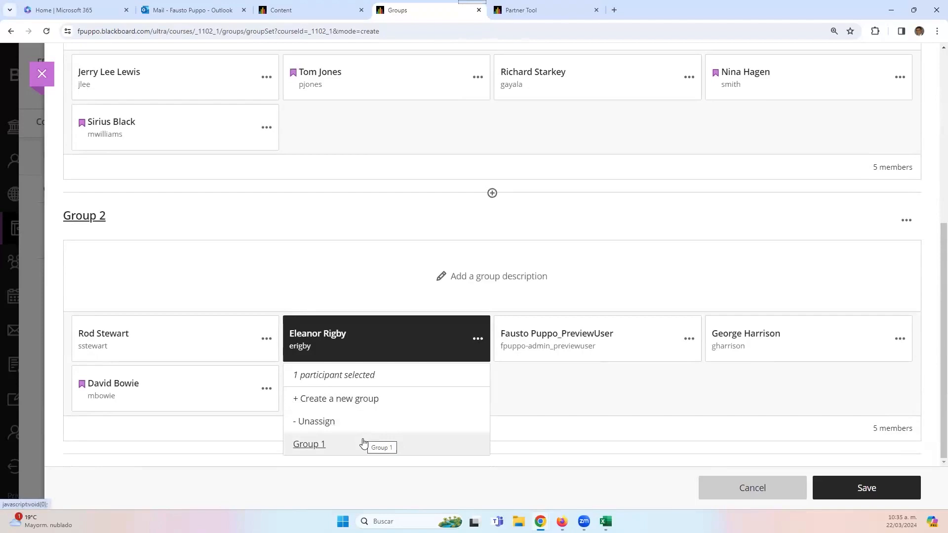
left_click(364, 281)
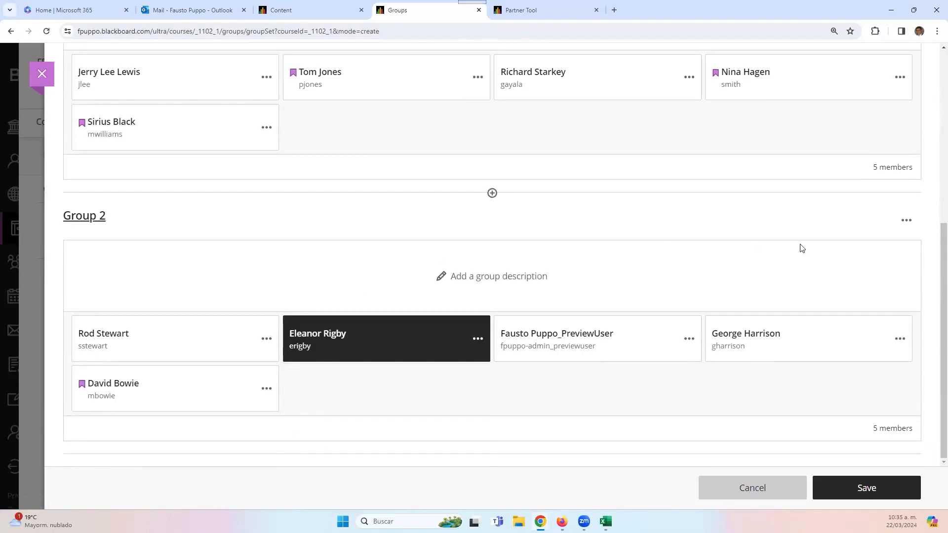
- Check Group 1's options, then save Sample Custom Group Set with 2 groups and 10/10 members
scroll(802, 248, "up", 1)
scroll(802, 248, "up", 3)
mouse_move(103, 107)
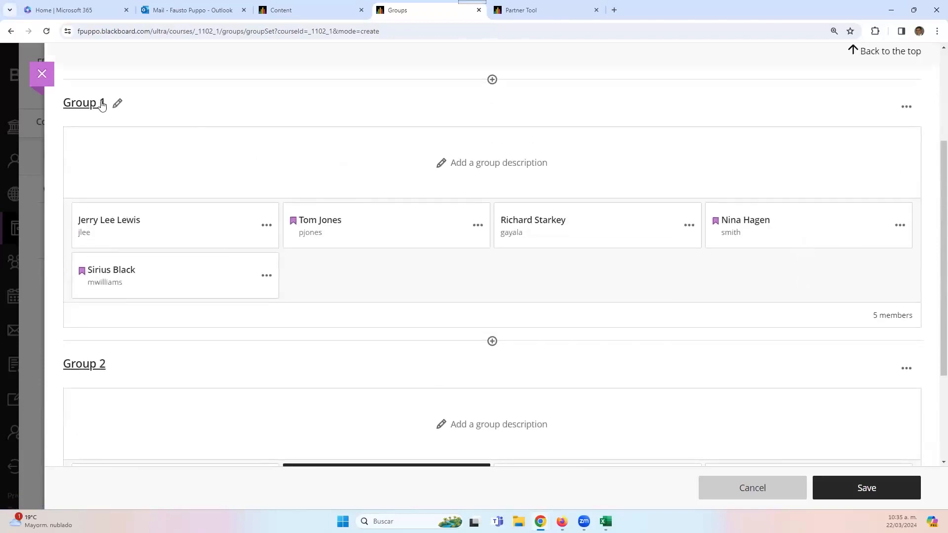
left_click(908, 109)
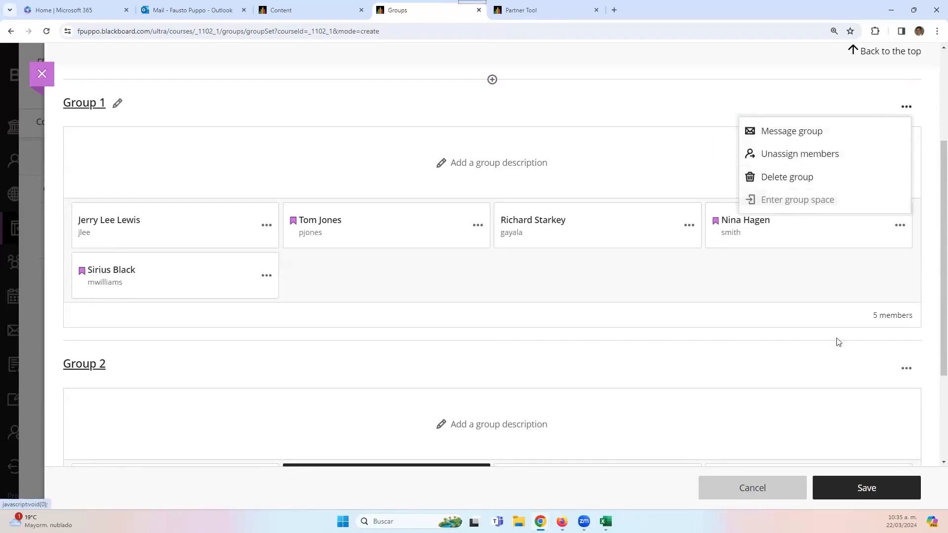
left_click(835, 495)
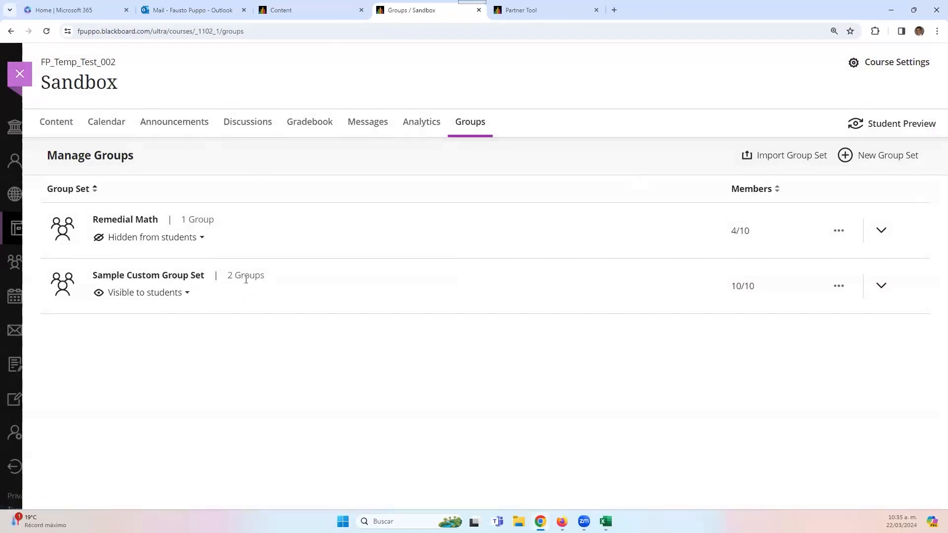
left_click(882, 286)
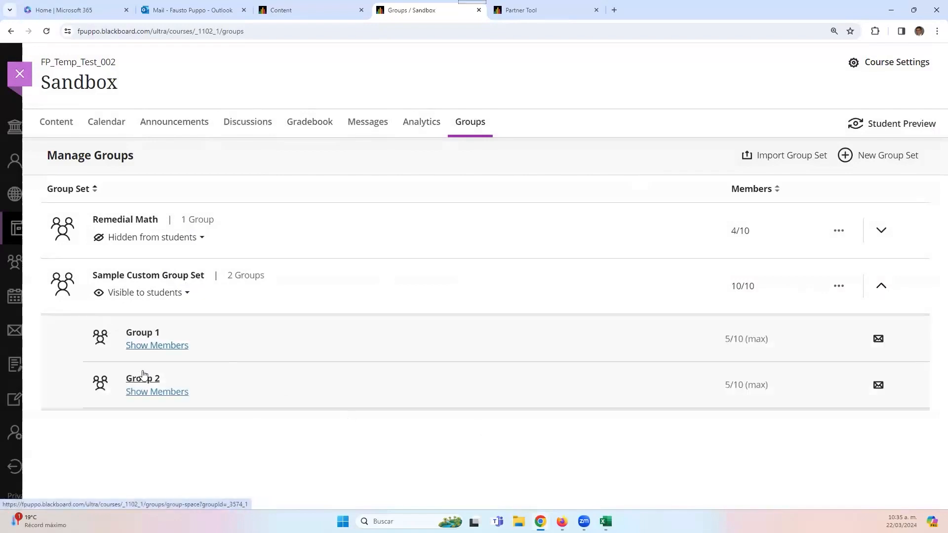
left_click(148, 347)
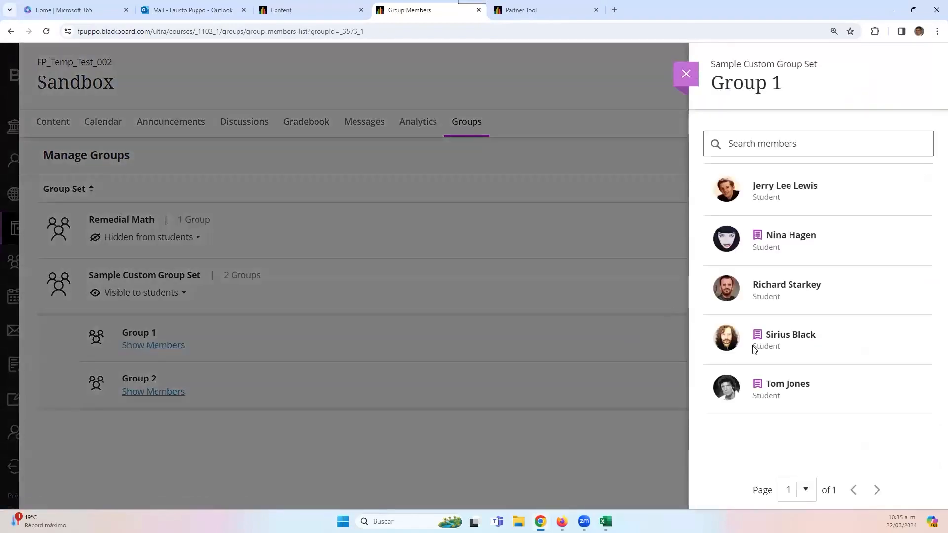
left_click(686, 73)
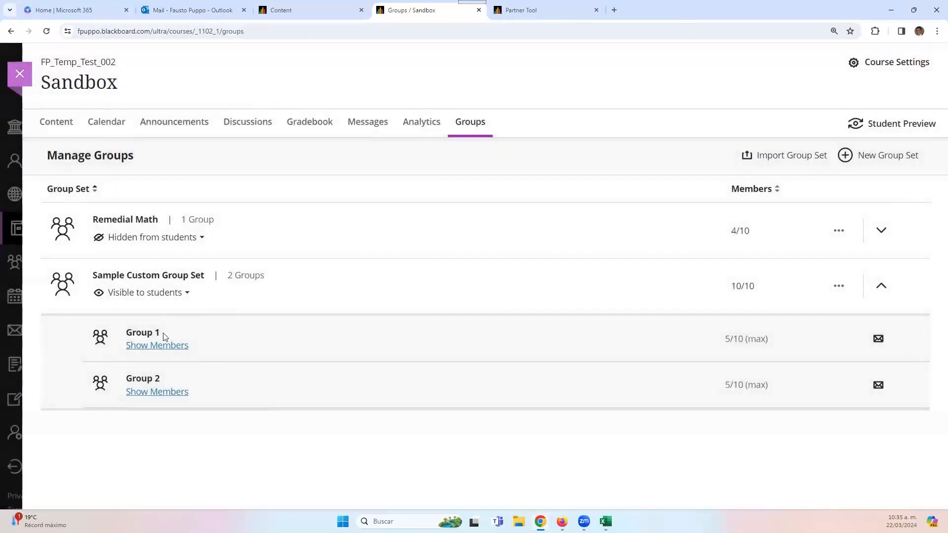
left_click(147, 335)
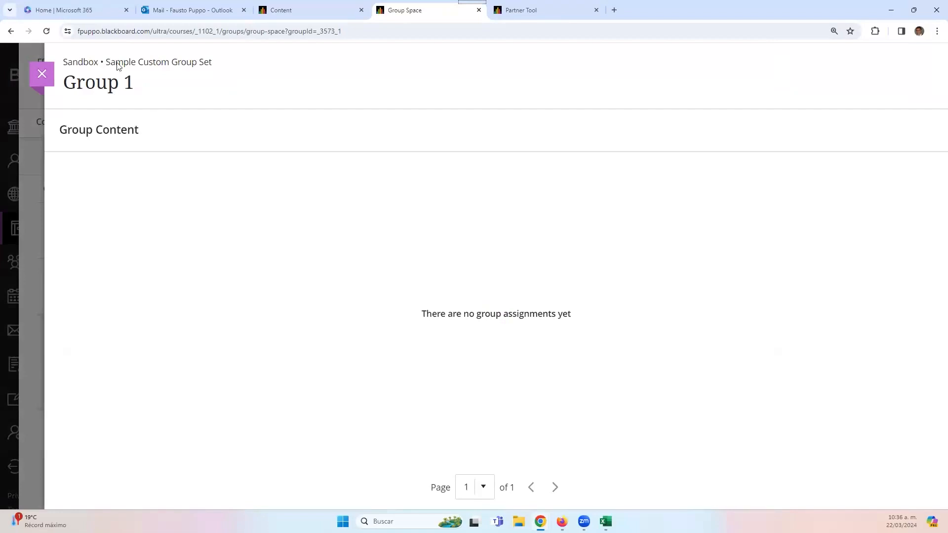
left_click(42, 75)
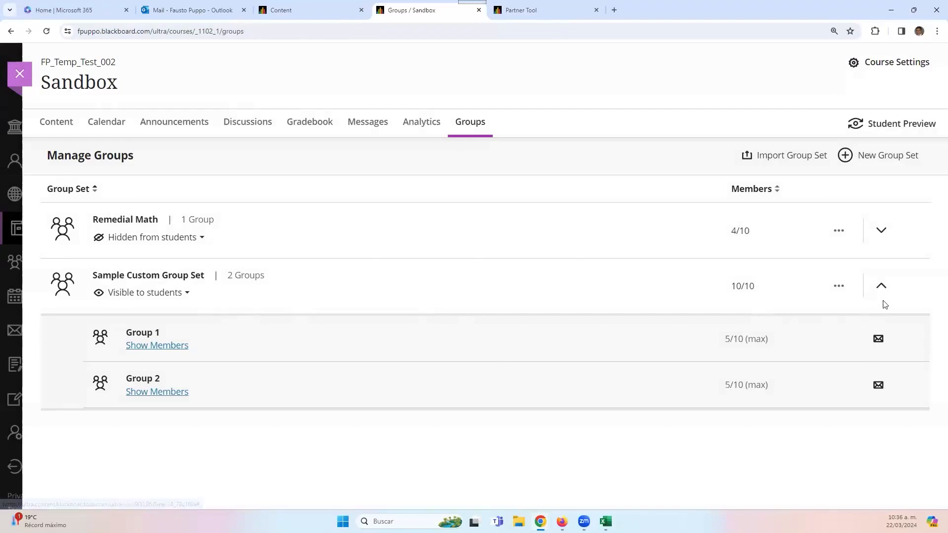
left_click(882, 286)
left_click(882, 286)
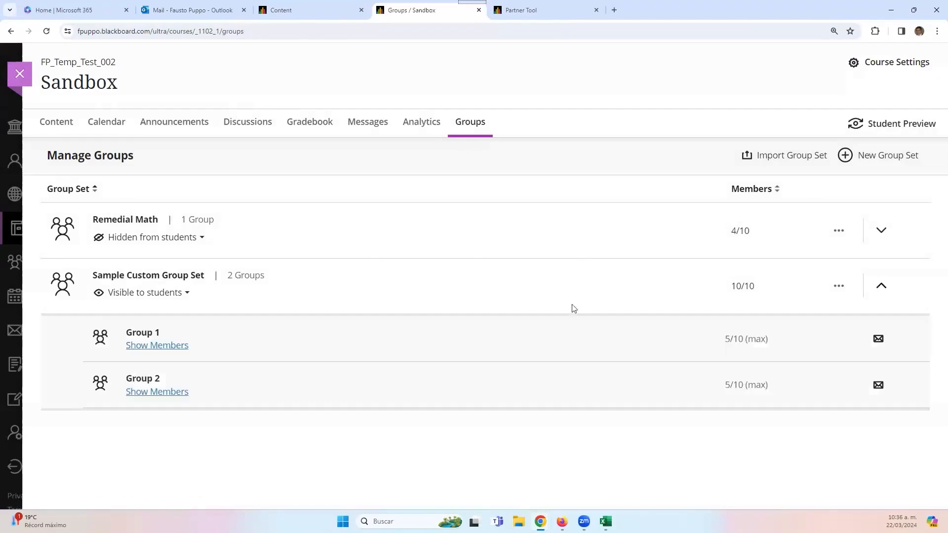
left_click(355, 285)
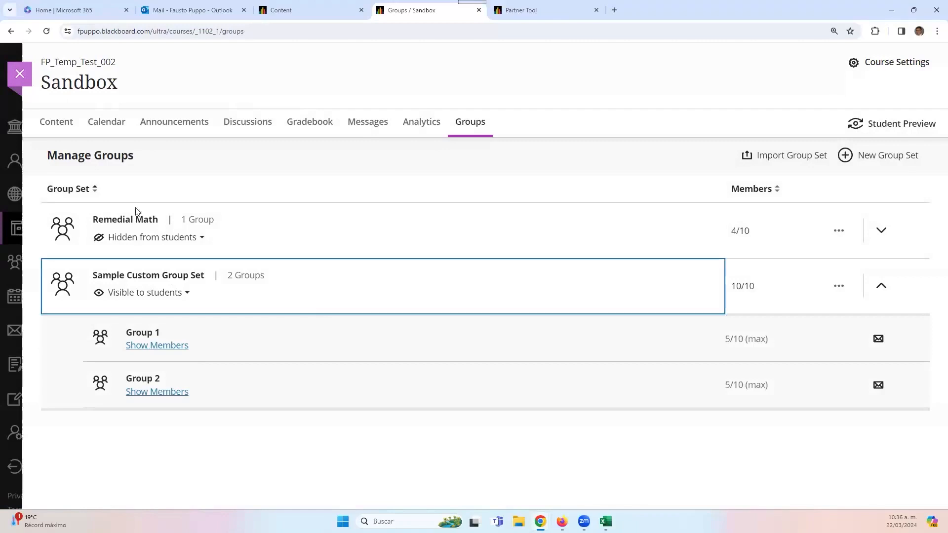
left_click(882, 288)
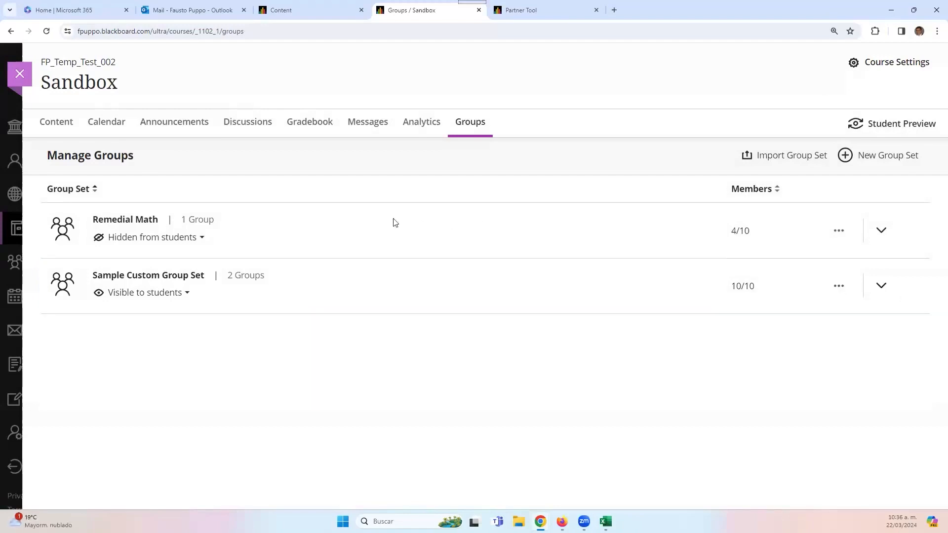
left_click(141, 225)
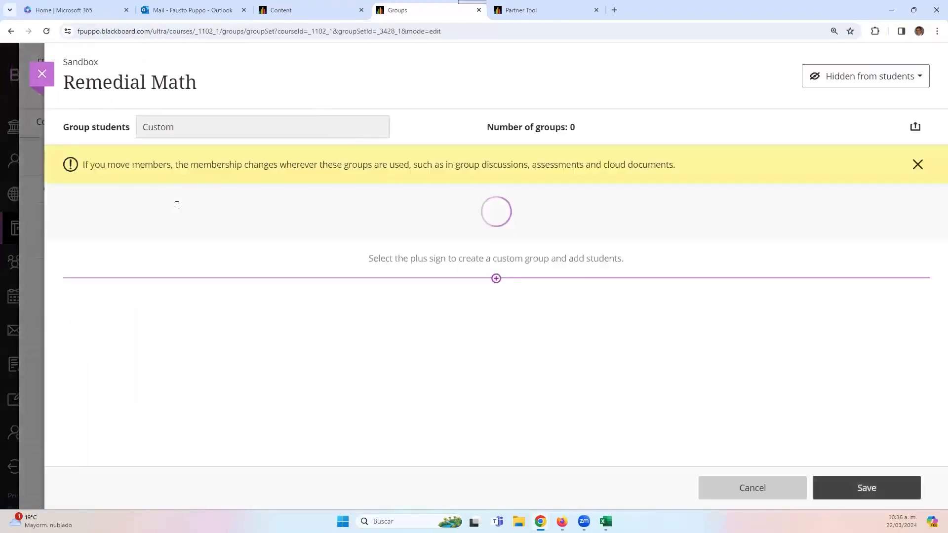
left_click(42, 75)
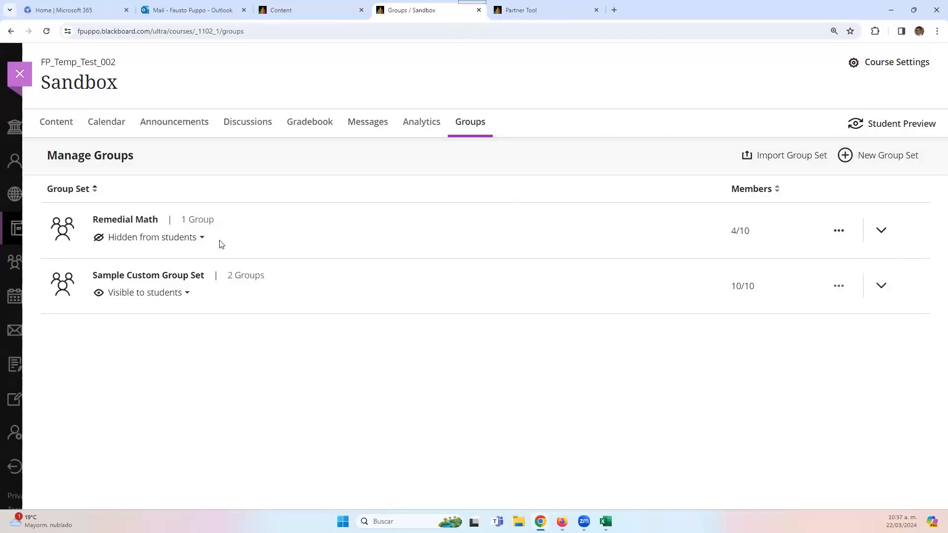
left_click(882, 231)
left_click(152, 291)
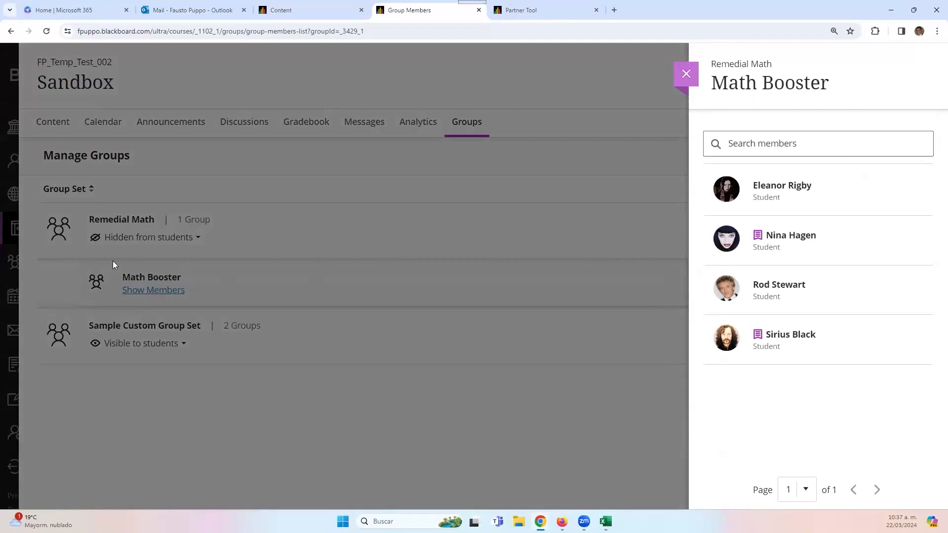
left_click(686, 74)
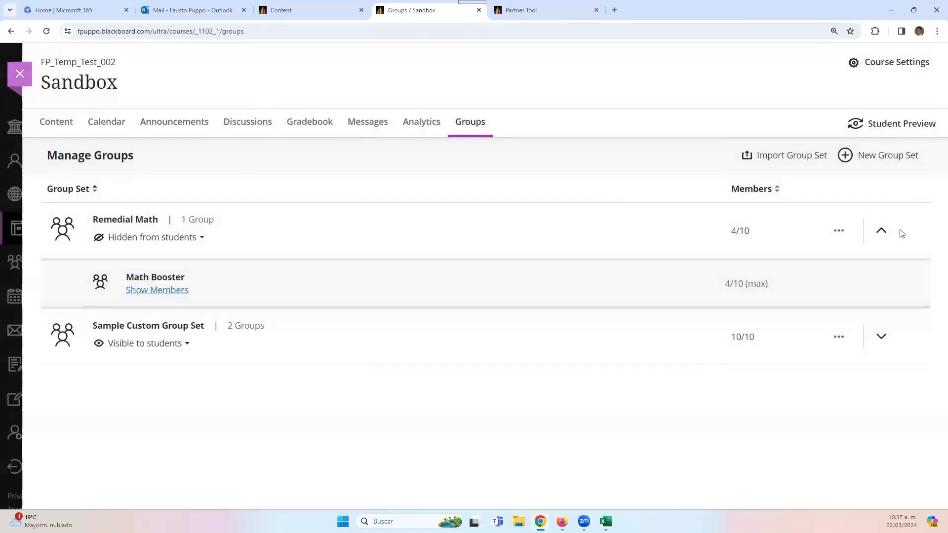
left_click(882, 231)
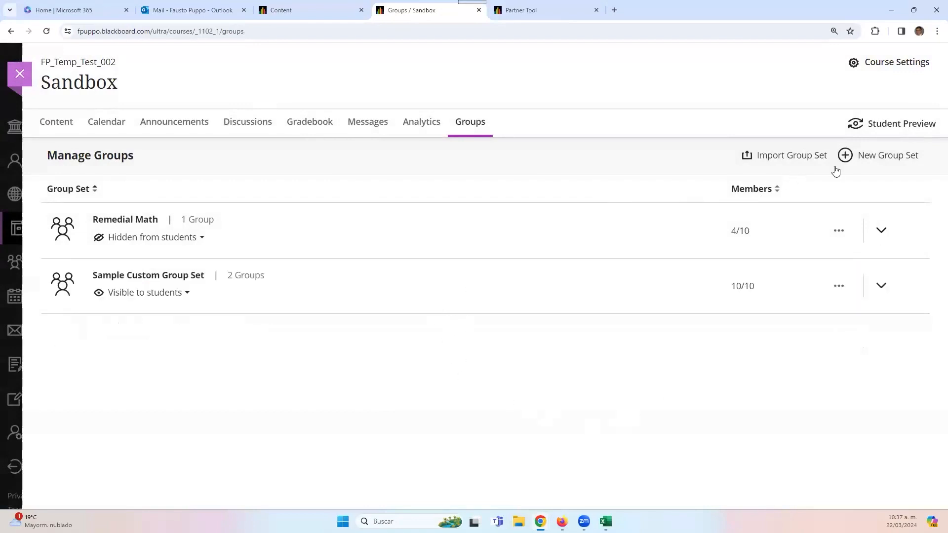
- Create a group set named 'Sample Random Group Set', visible to students
left_click(846, 155)
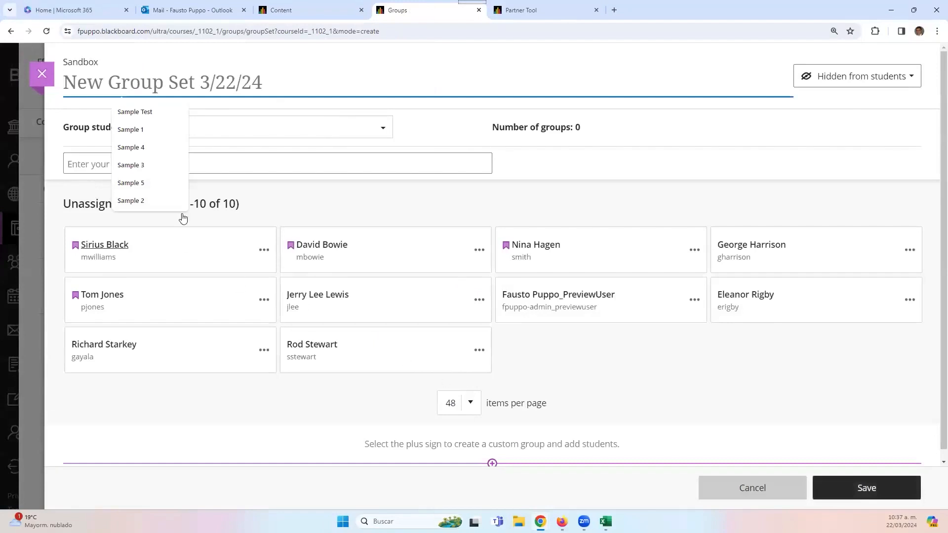
type("Sample")
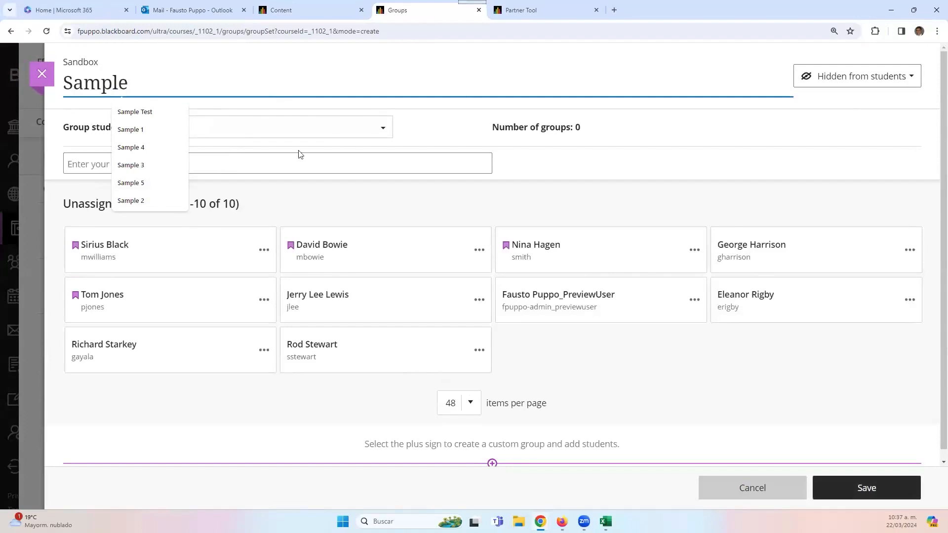
type("Random")
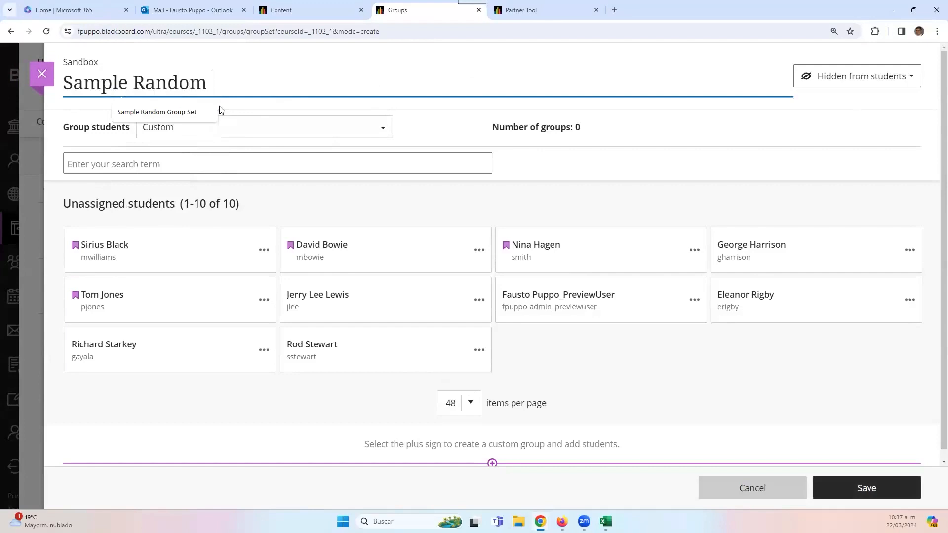
left_click(184, 112)
left_click(854, 79)
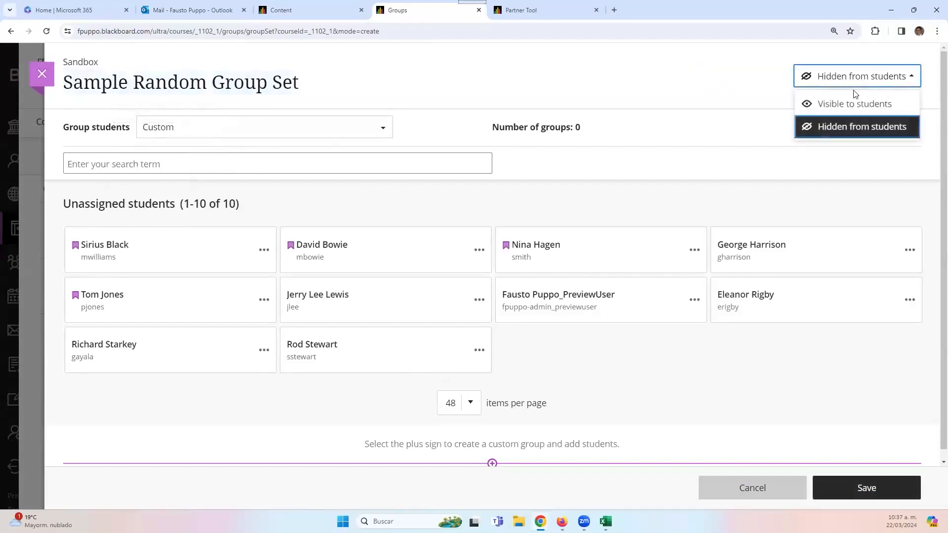
left_click(853, 105)
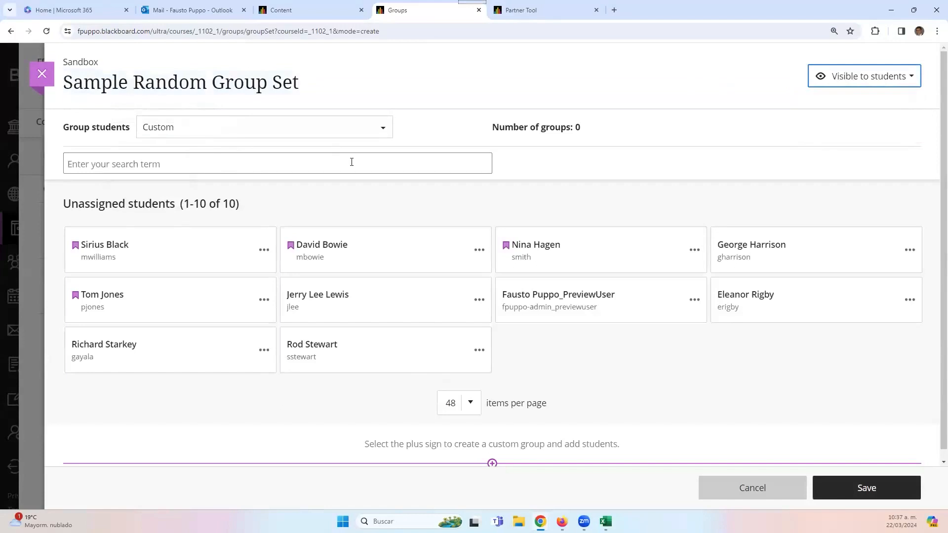
- Set the group set to assign students to groups randomly
left_click(264, 139)
left_click(242, 177)
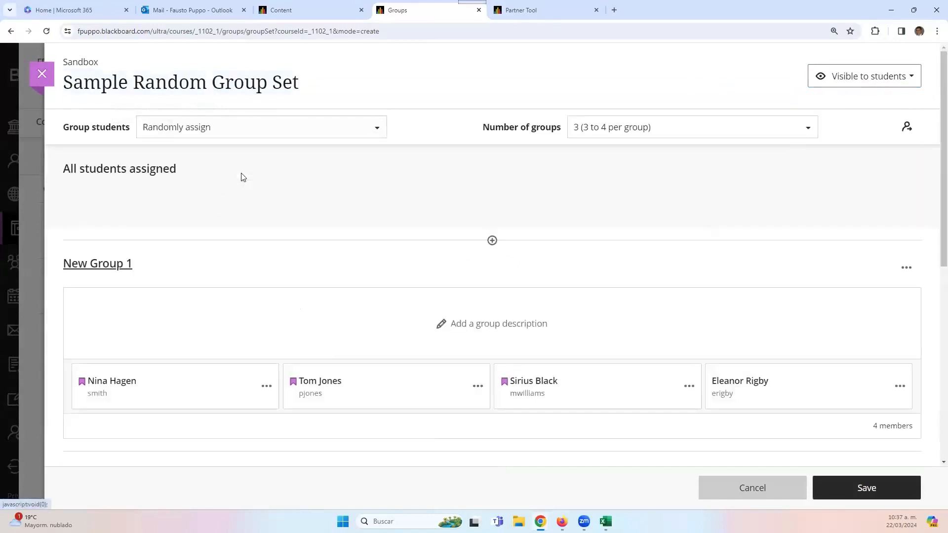
left_click(641, 131)
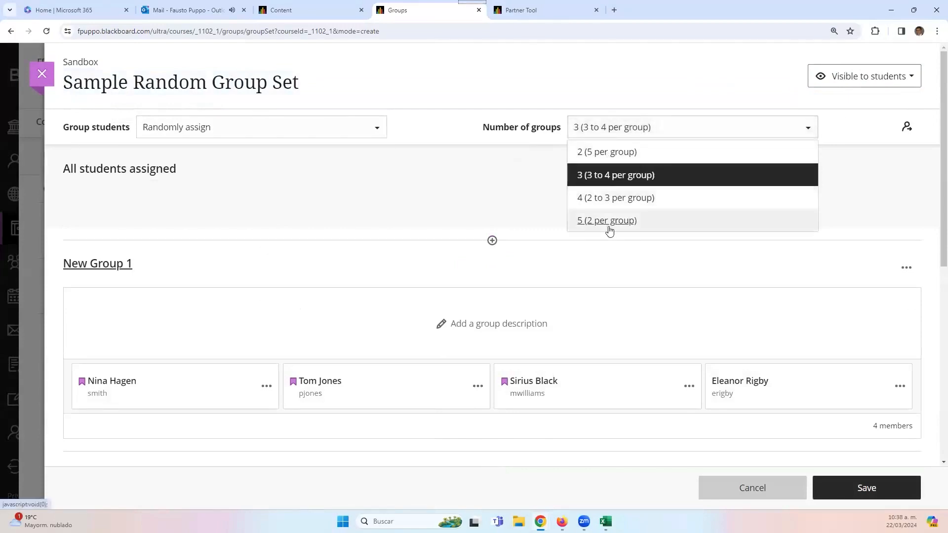
- Keep three groups of 3 to 4 students and rename New Group 1 to 'Group 1'
left_click(601, 181)
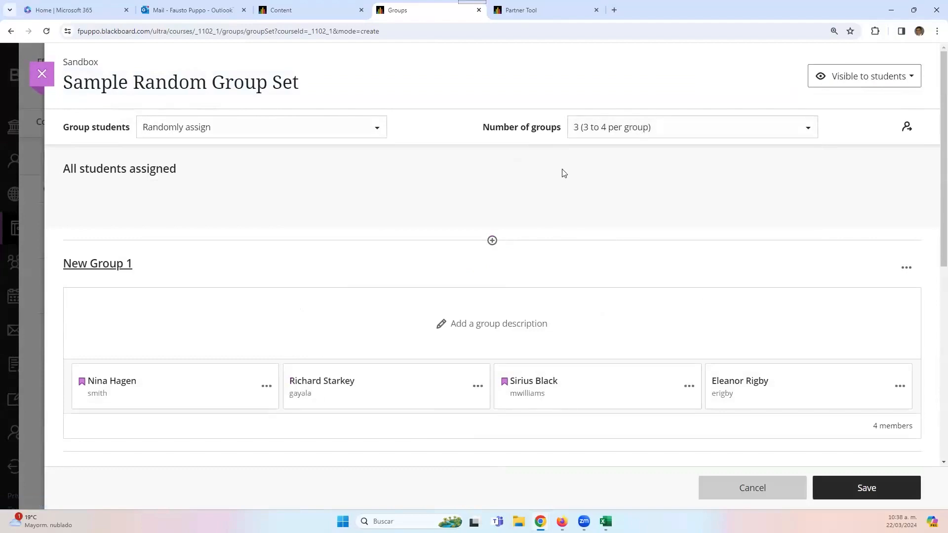
scroll(467, 199, "down", 1)
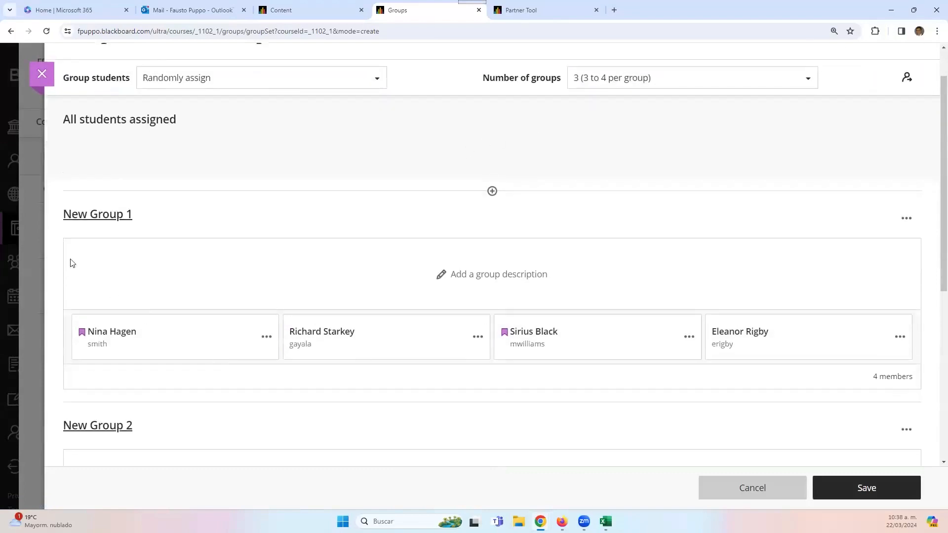
left_click(95, 214)
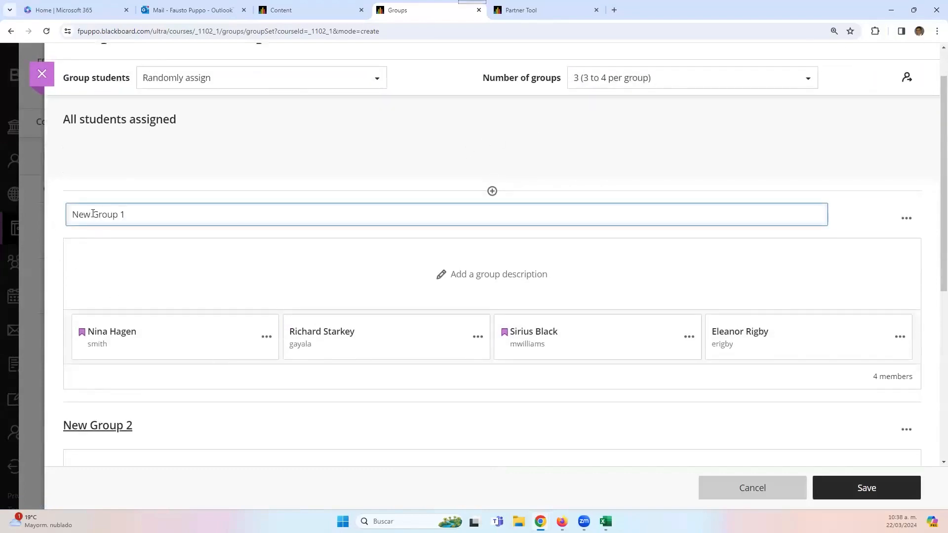
left_click_drag(92, 214, 1, 215)
key("BackSpace")
scroll(121, 379, "down", 3)
- Rename New Group 2 and New Group 3 to 'Group 2' and 'Group 3'
left_click(110, 282)
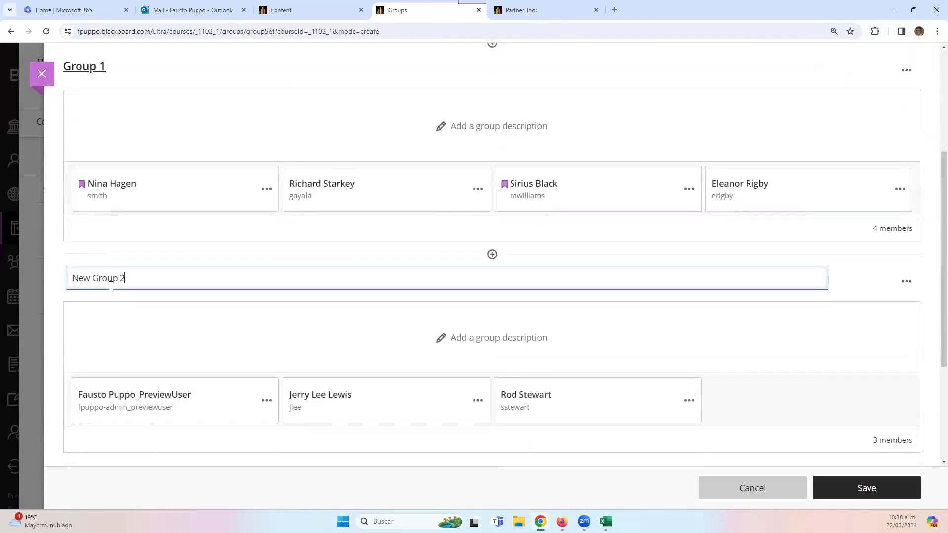
left_click_drag(96, 282, 2, 286)
left_click(121, 279)
left_click_drag(94, 279, 6, 280)
key("BackSpace")
scroll(117, 338, "down", 4)
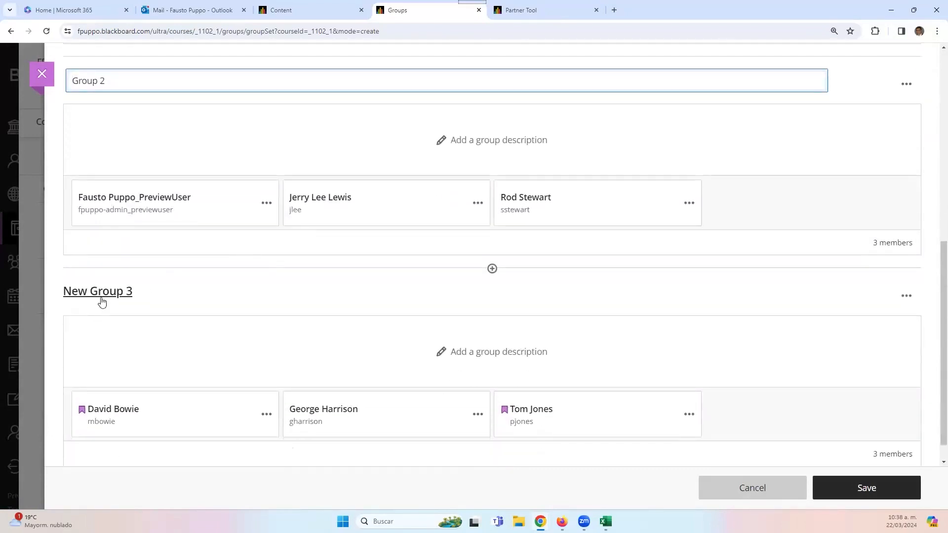
left_click(99, 292)
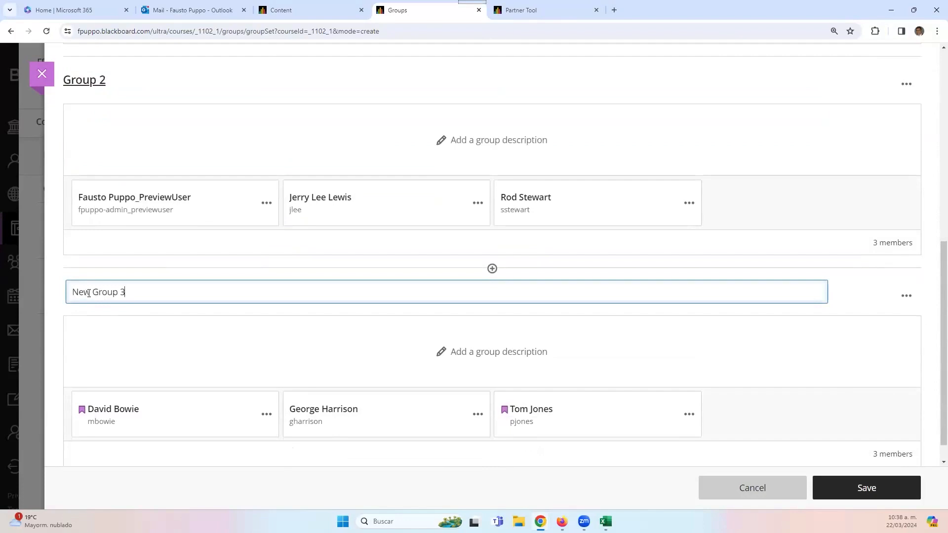
left_click_drag(95, 294, 69, 296)
key("BackSpace")
scroll(561, 391, "up", 5)
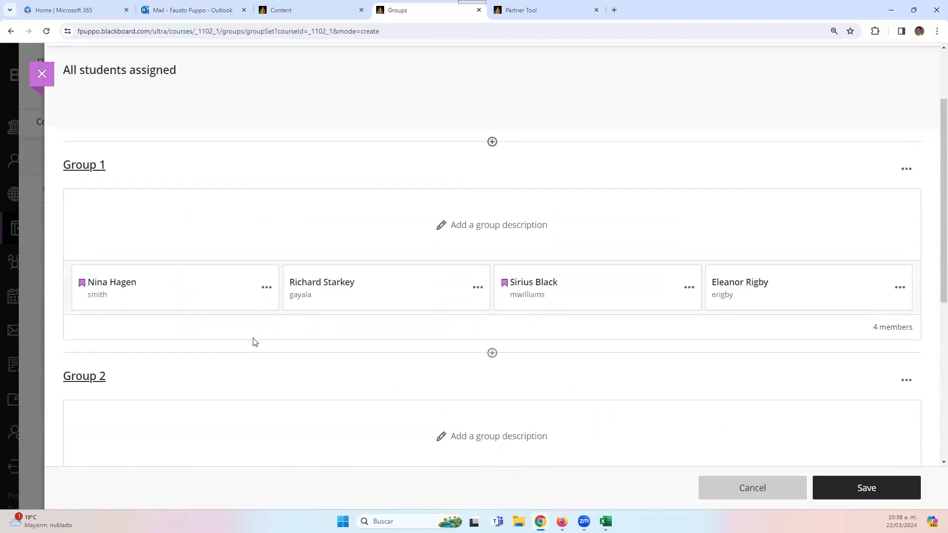
scroll(252, 341, "down", 2)
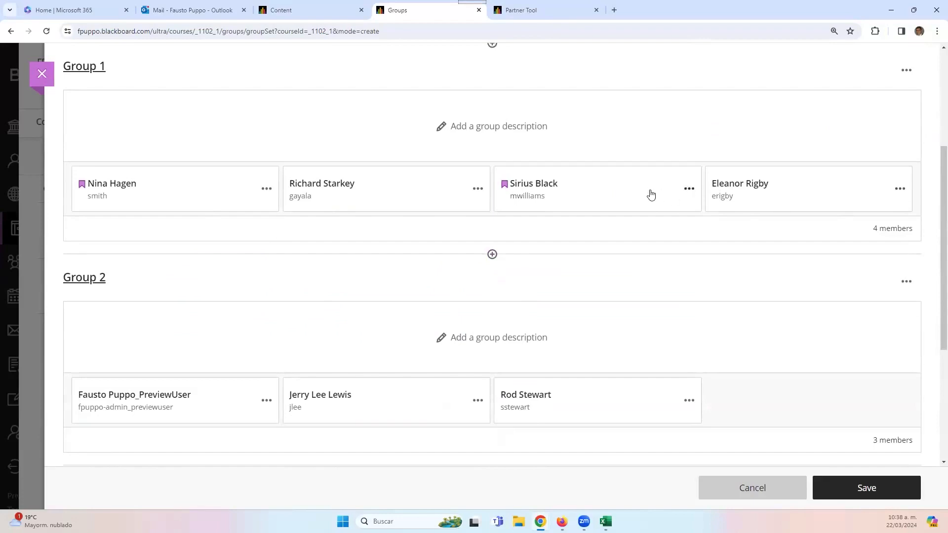
- Move one Group 1 student into Group 3 and save the random group set
left_click(689, 189)
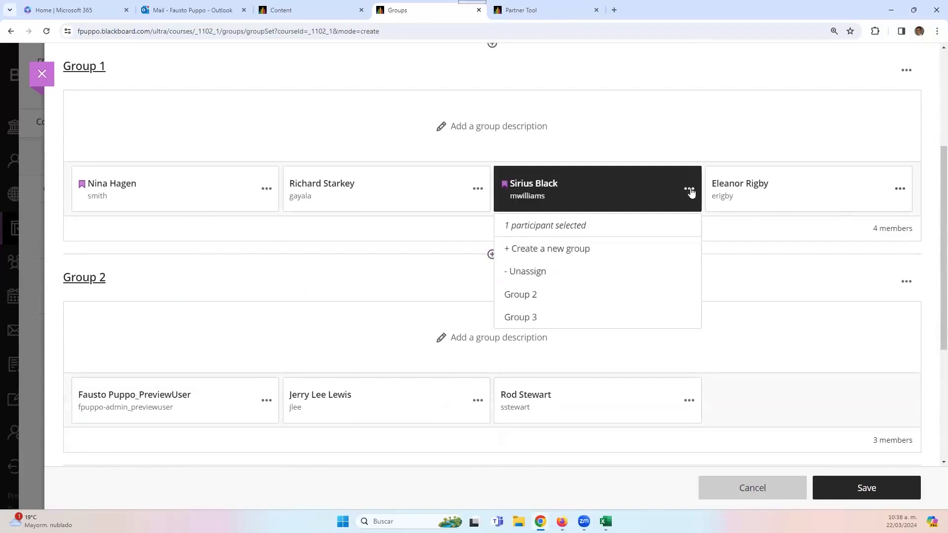
left_click(516, 317)
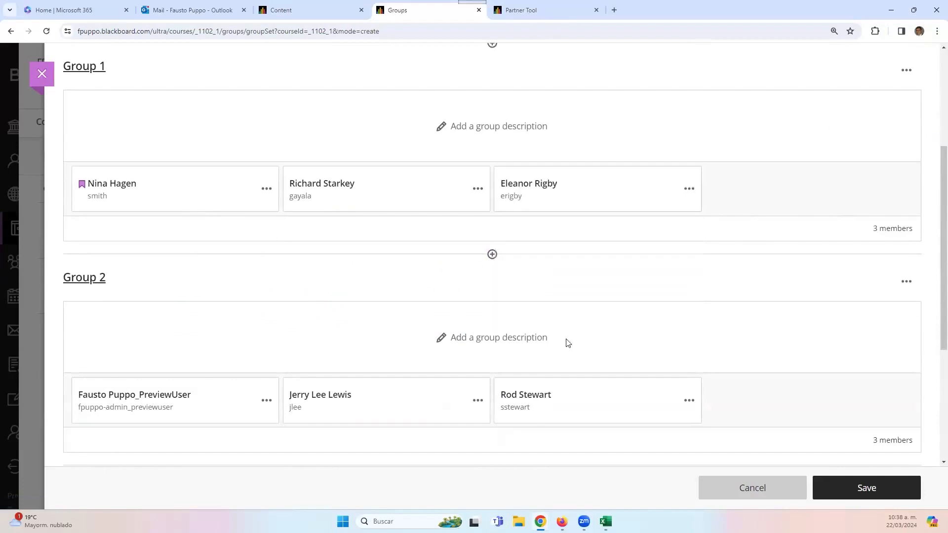
left_click(896, 496)
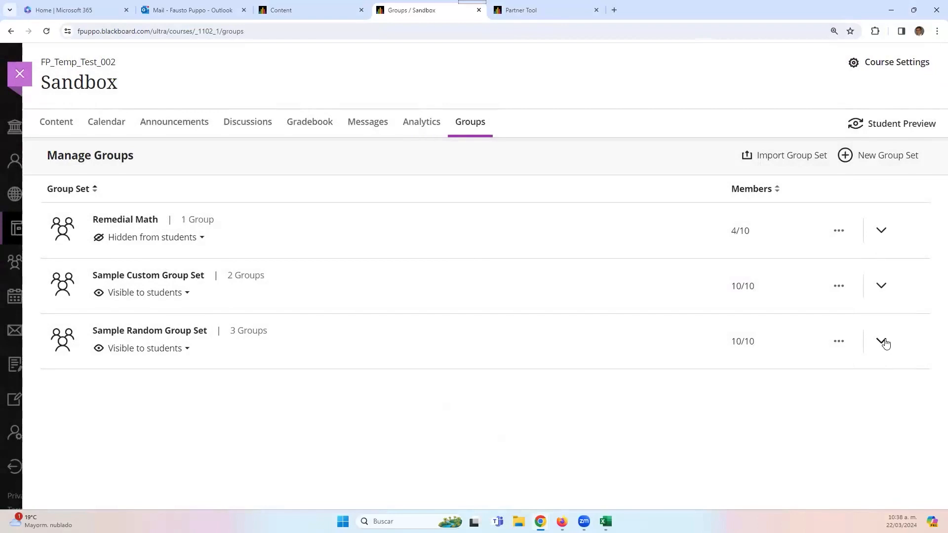
- View Group 1's members in Sample Random Group Set, collapse it, and begin a new group set
left_click(882, 342)
scroll(468, 385, "down", 1)
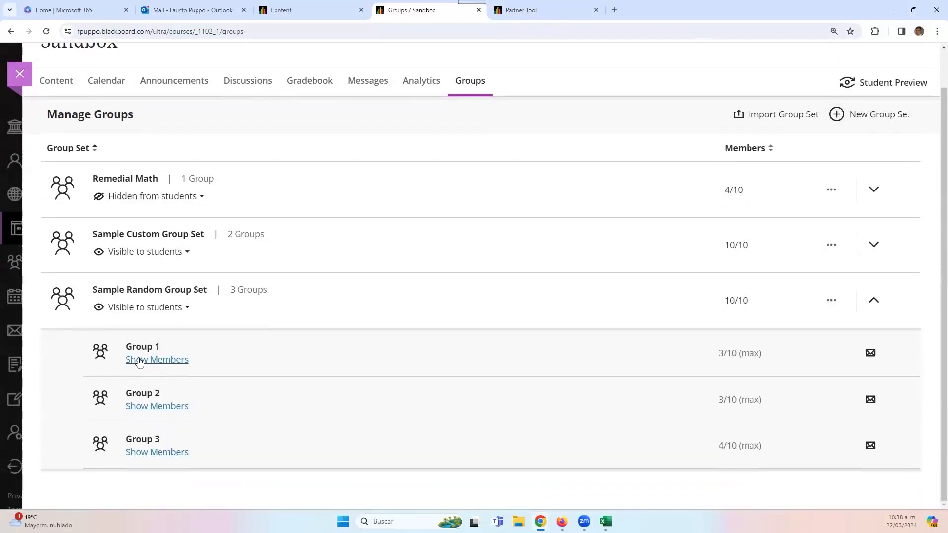
left_click(145, 362)
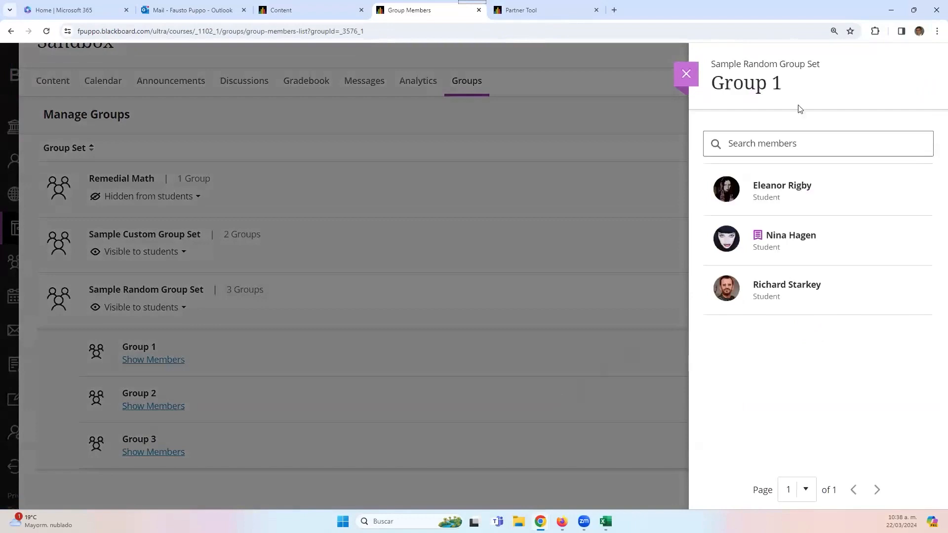
left_click(693, 72)
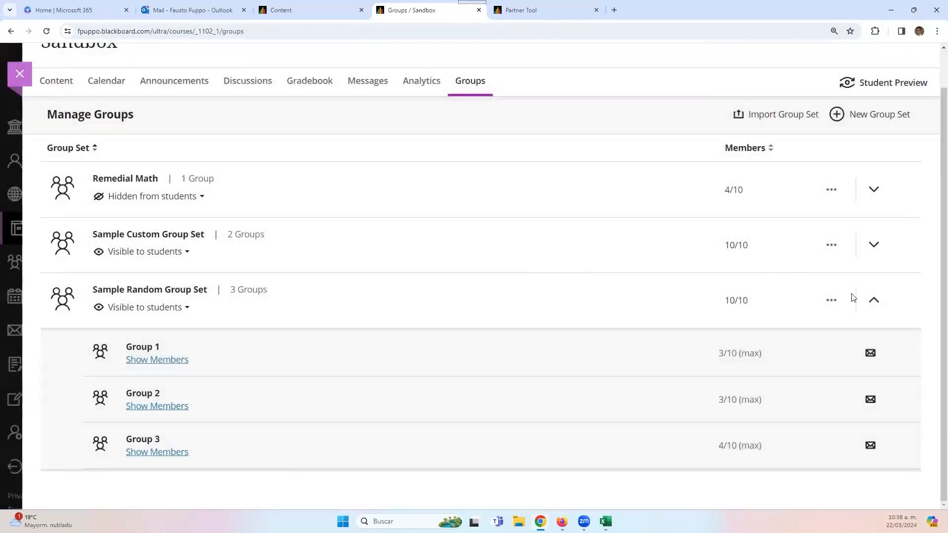
left_click(869, 305)
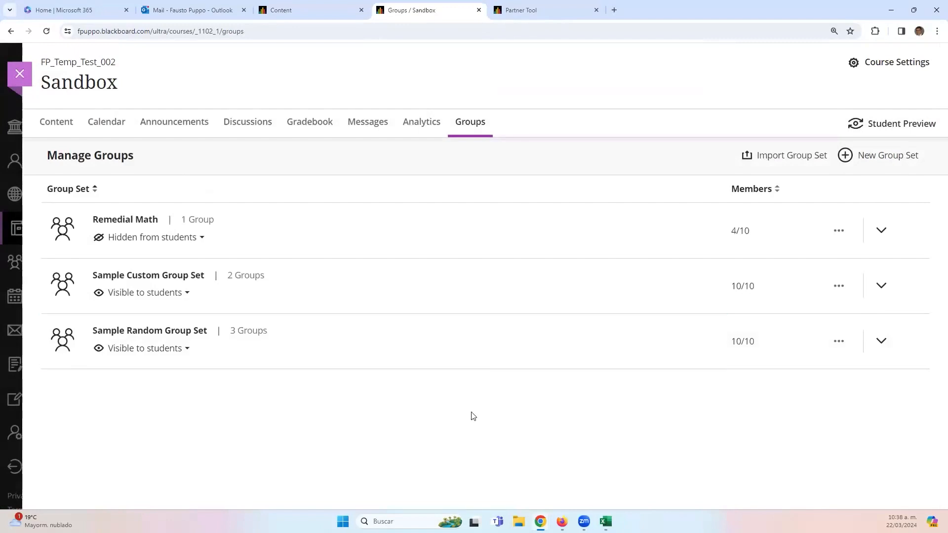
left_click(867, 159)
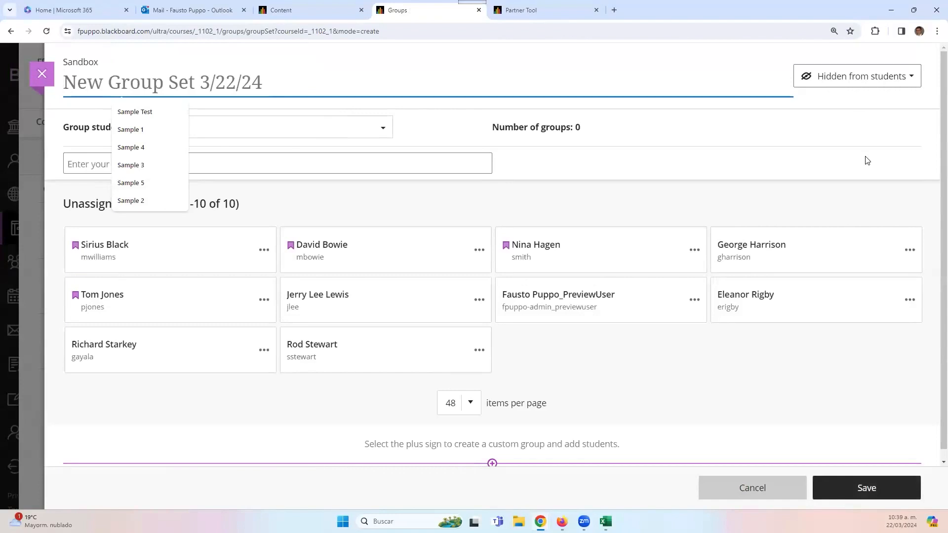
- Title the set 'Sample Self-Enroll Group Set', make it visible, and choose Self-enrollment grouping
type("Samp")
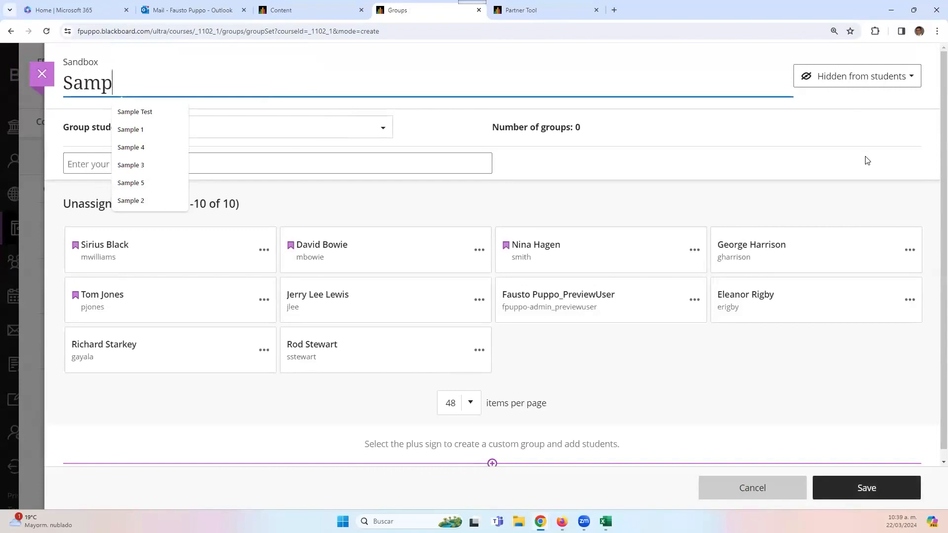
type("le S")
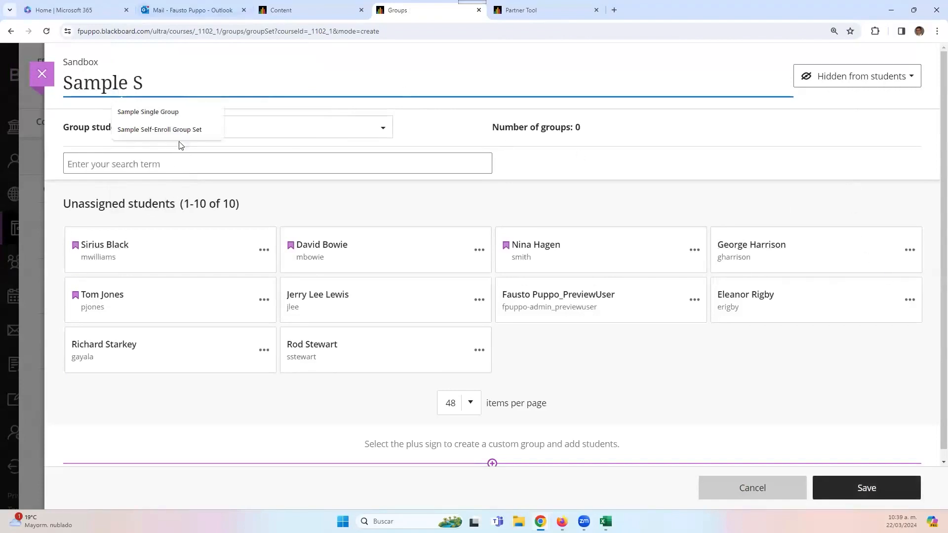
left_click(186, 130)
left_click(845, 82)
left_click(844, 102)
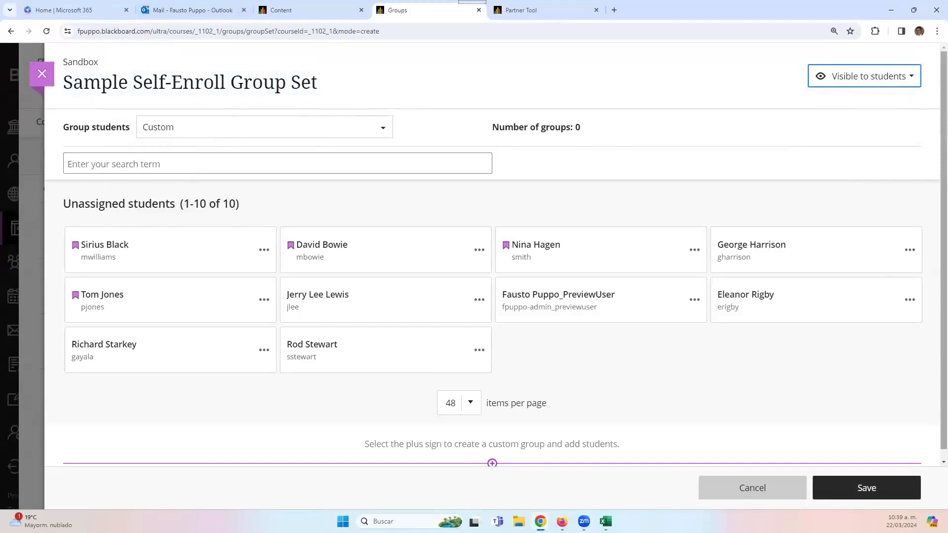
left_click(313, 127)
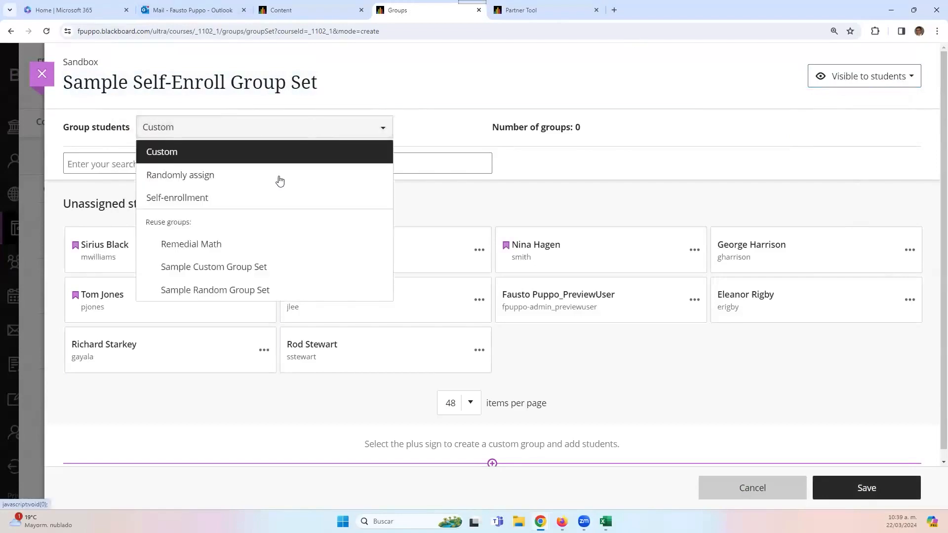
left_click(207, 200)
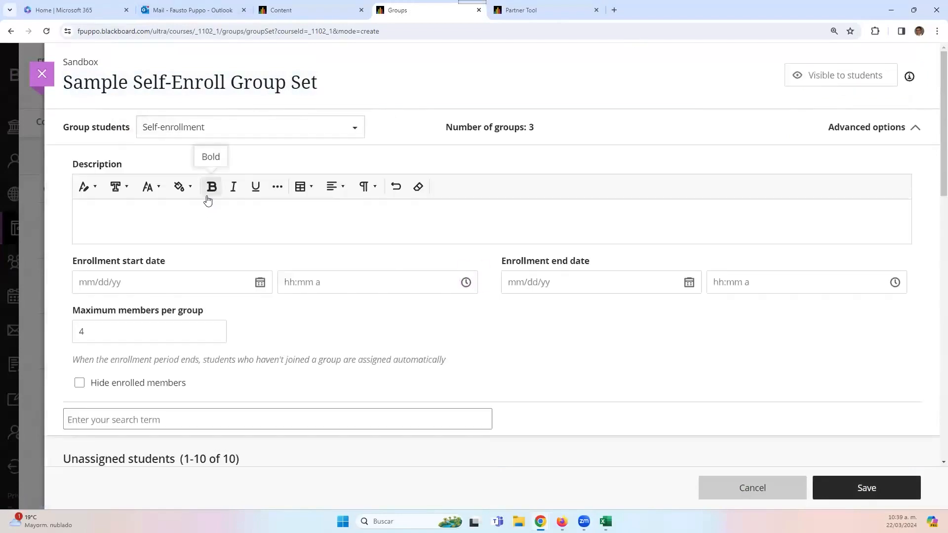
- Paste lorem ipsum placeholder text into the group set's Description field
left_click(207, 217)
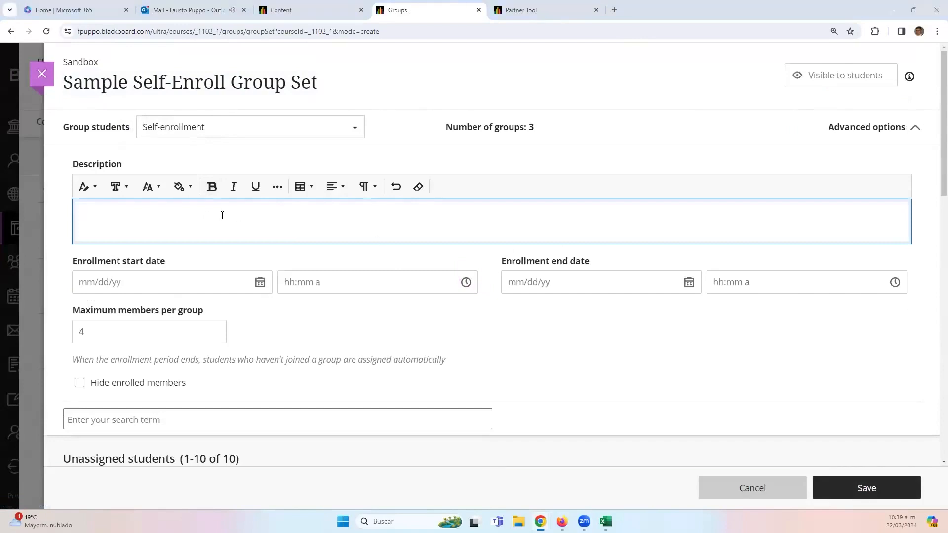
key("ctrl+v")
scroll(247, 216, "down", 3)
scroll(273, 217, "up", 2)
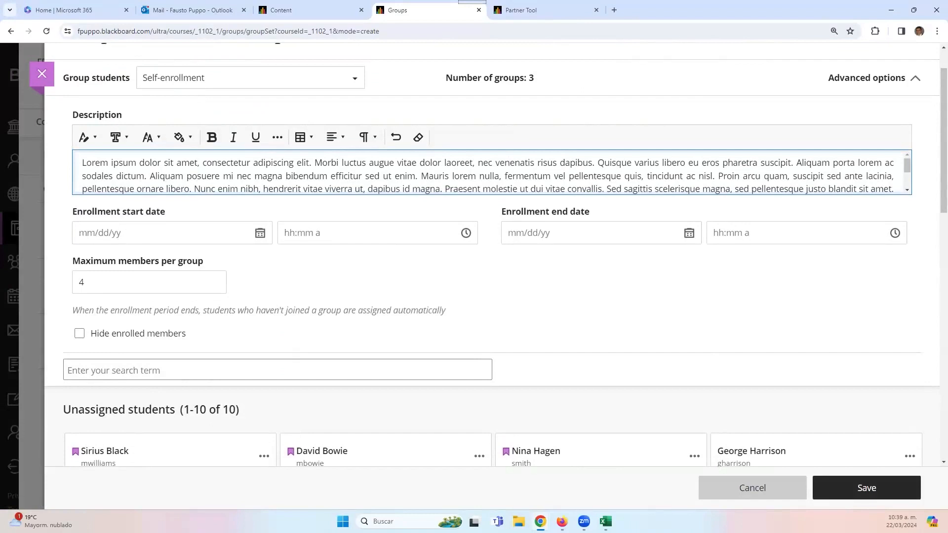
left_click(259, 234)
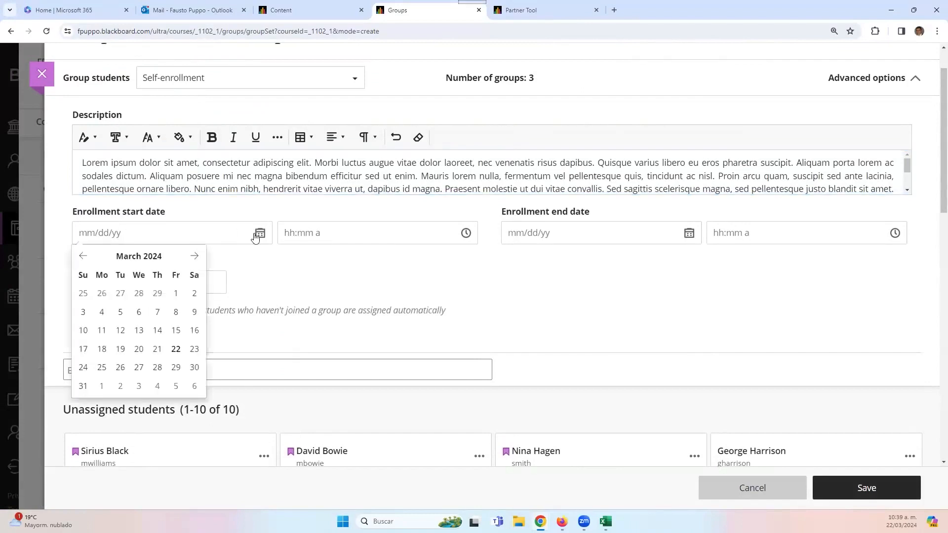
- Set the enrollment start date to March 22 and the end date to March 29, 2024
left_click(172, 351)
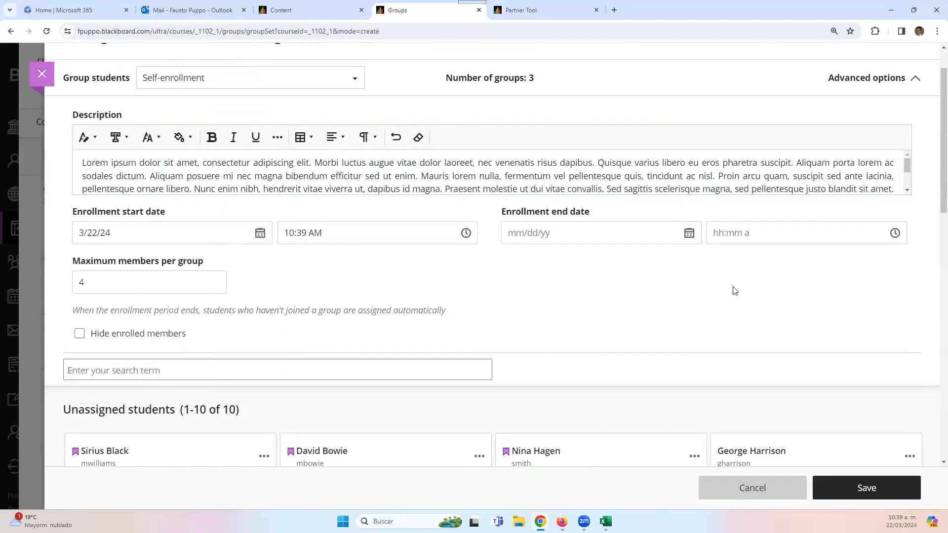
left_click(689, 235)
left_click(606, 368)
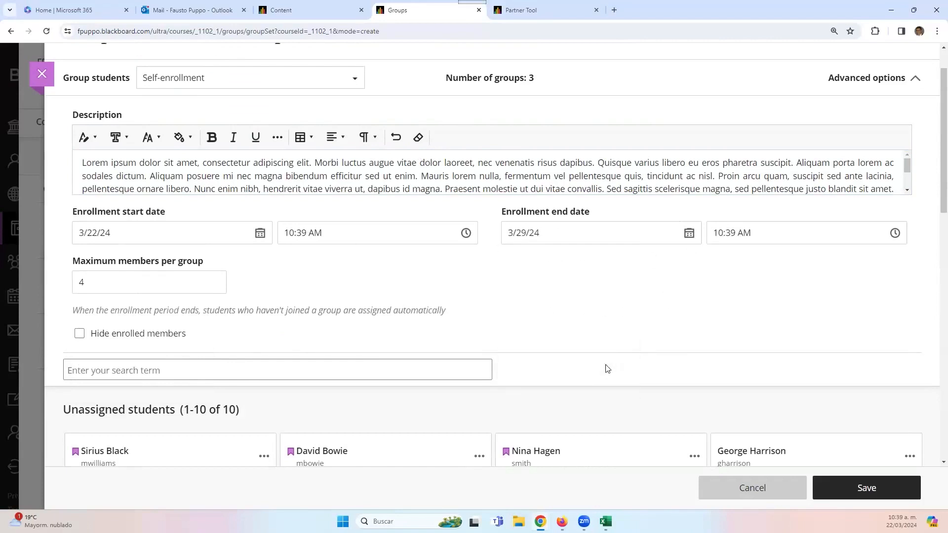
- Set the enrollment end time to 11:59 PM
left_click(870, 239)
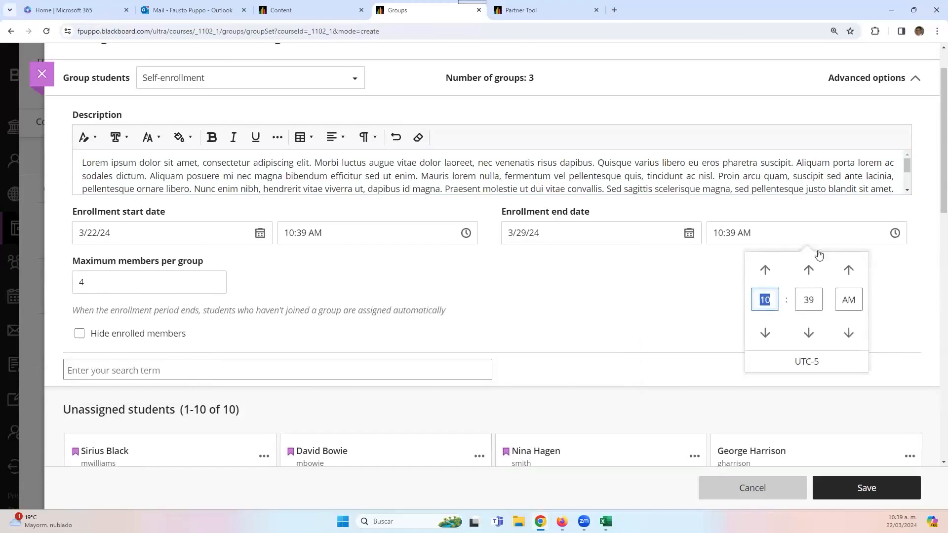
left_click(765, 270)
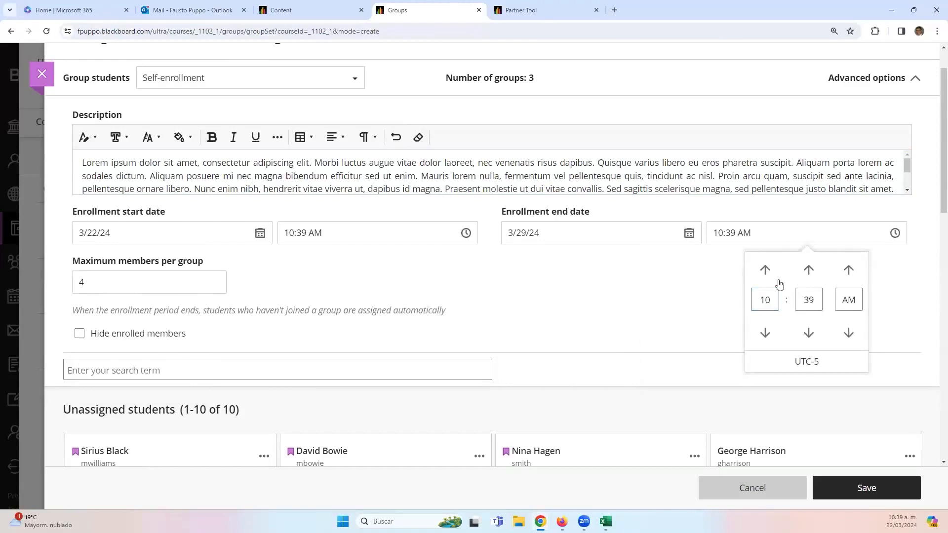
left_click(798, 300)
type("59")
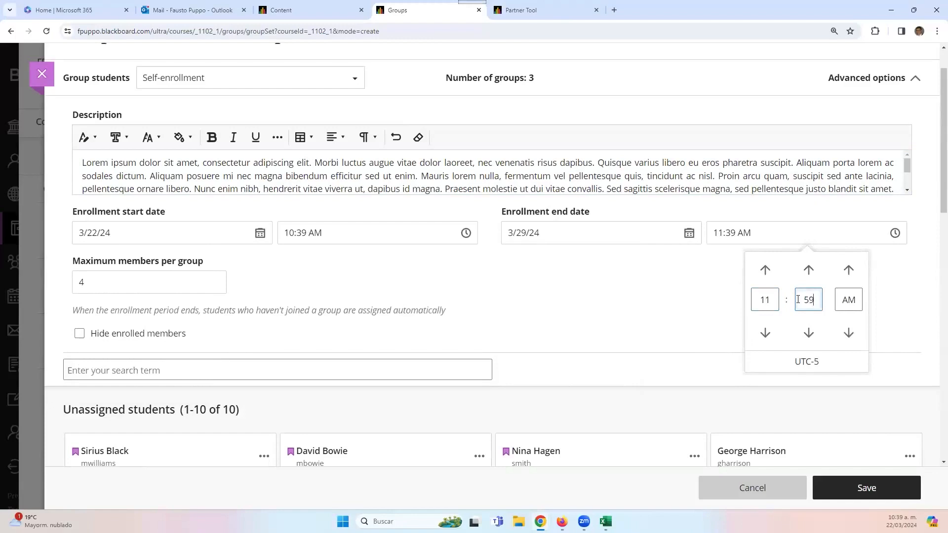
left_click(848, 269)
left_click(886, 307)
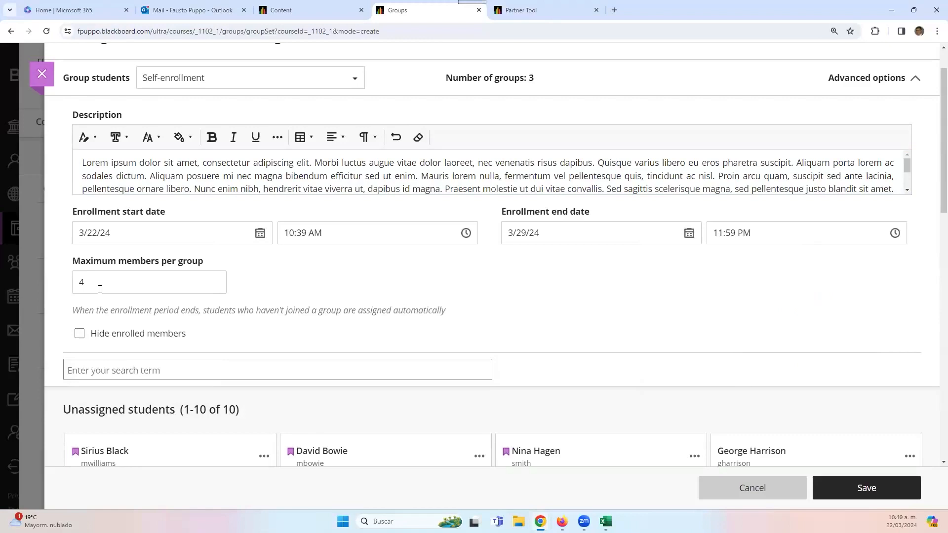
- Turn on Hide enrolled members for the self-enroll group set
scroll(100, 289, "down", 1)
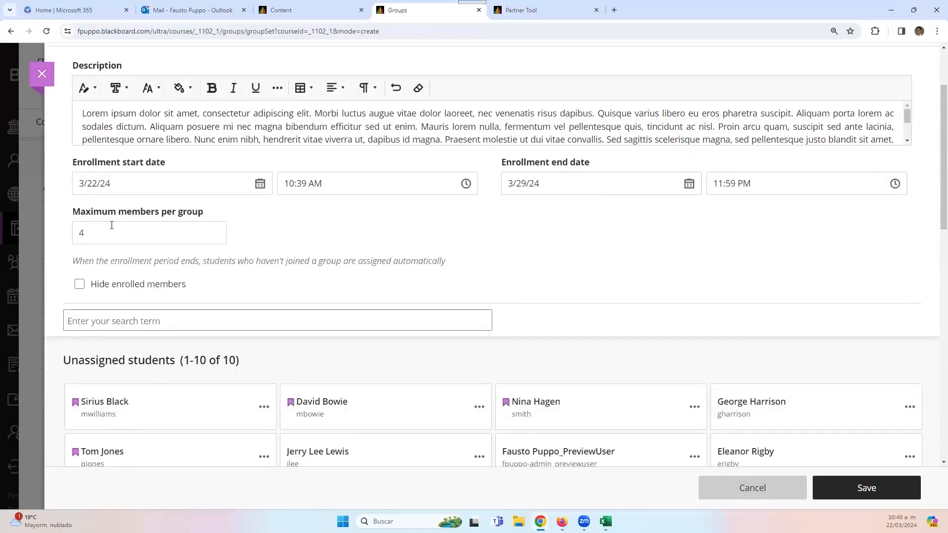
scroll(123, 343, "down", 10)
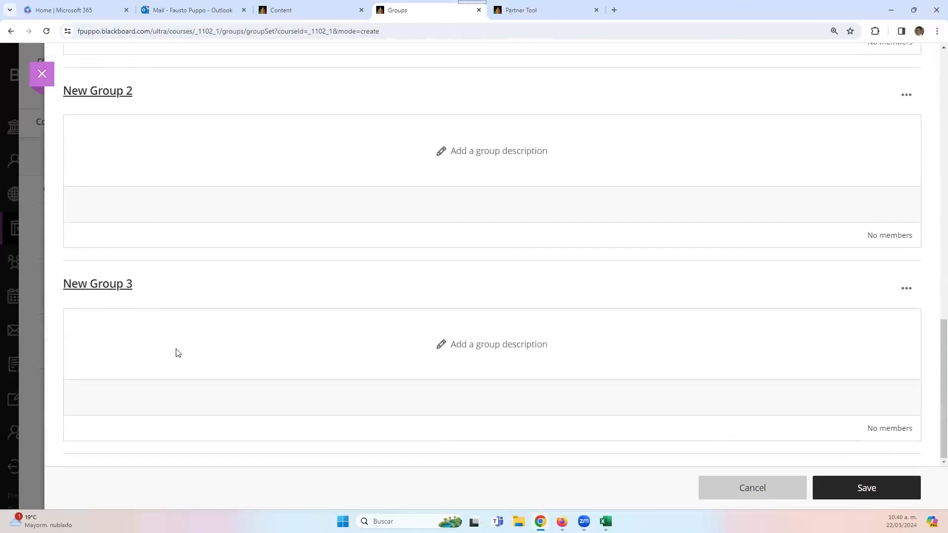
scroll(175, 348, "up", 10)
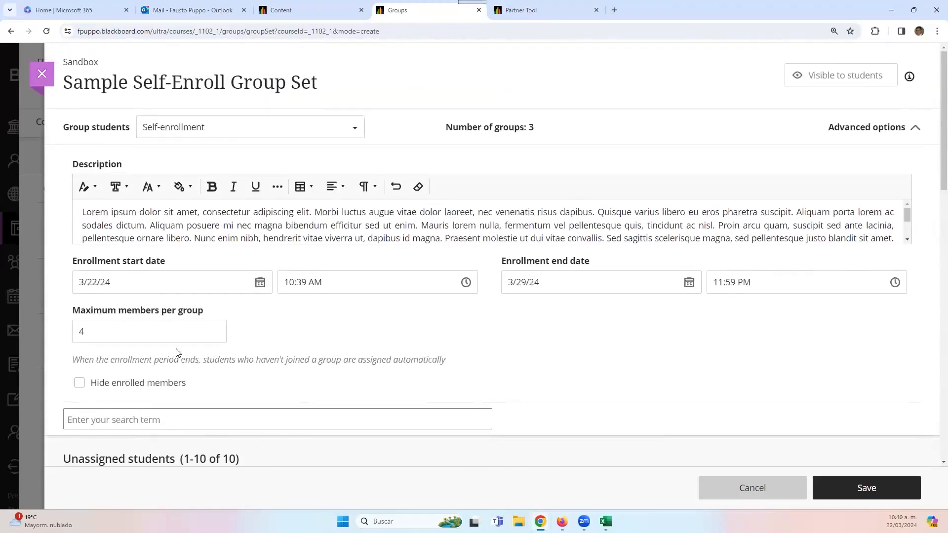
scroll(341, 220, "down", 3)
scroll(123, 435, "down", 3)
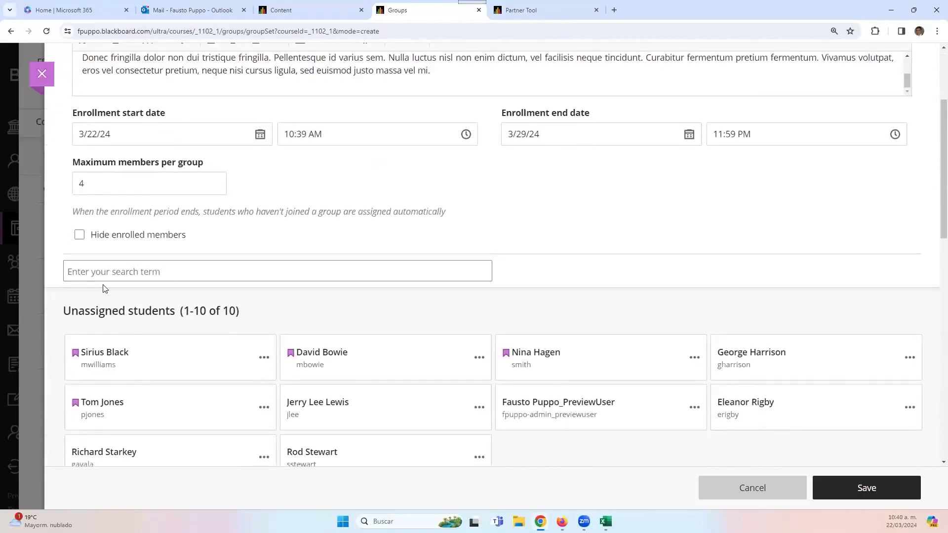
left_click(82, 236)
- Review New Group 1, 2 and 3, which still have no members
scroll(241, 333, "down", 5)
scroll(241, 334, "down", 4)
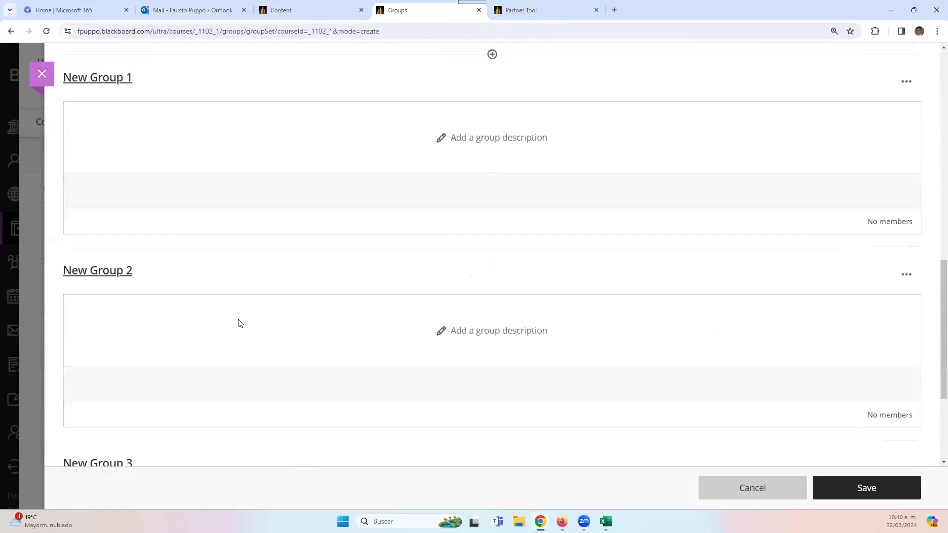
scroll(239, 324, "up", 1)
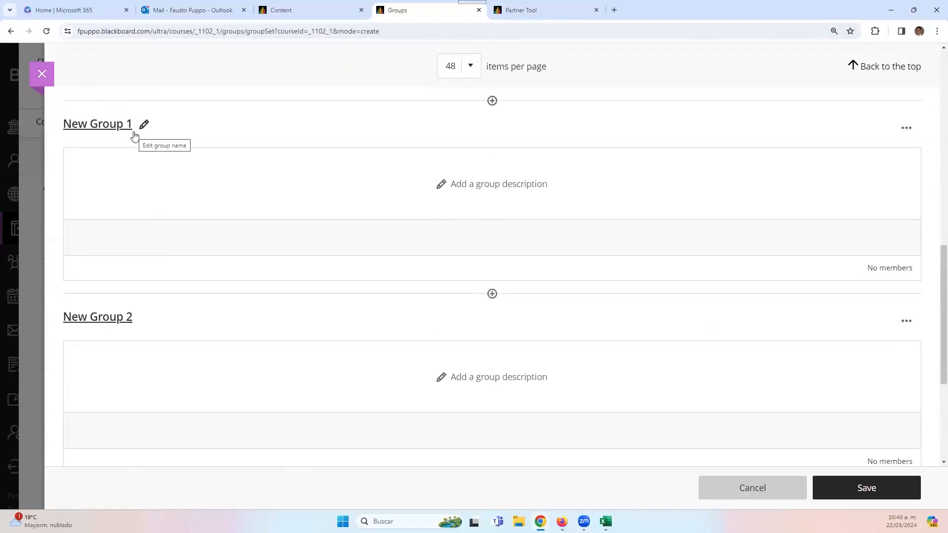
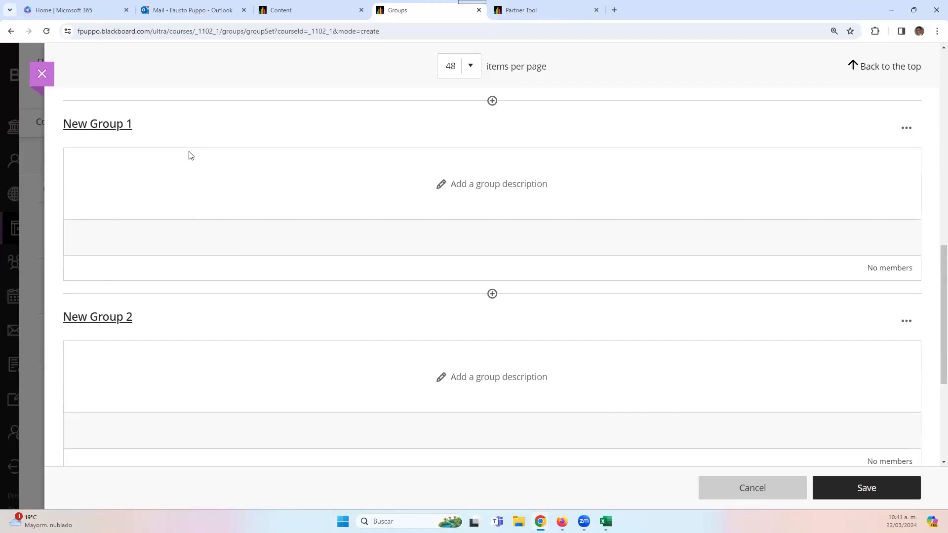
- Rename New Group 1 to Paper and paste a placeholder description
left_click(143, 127)
left_click_drag(144, 126, 63, 131)
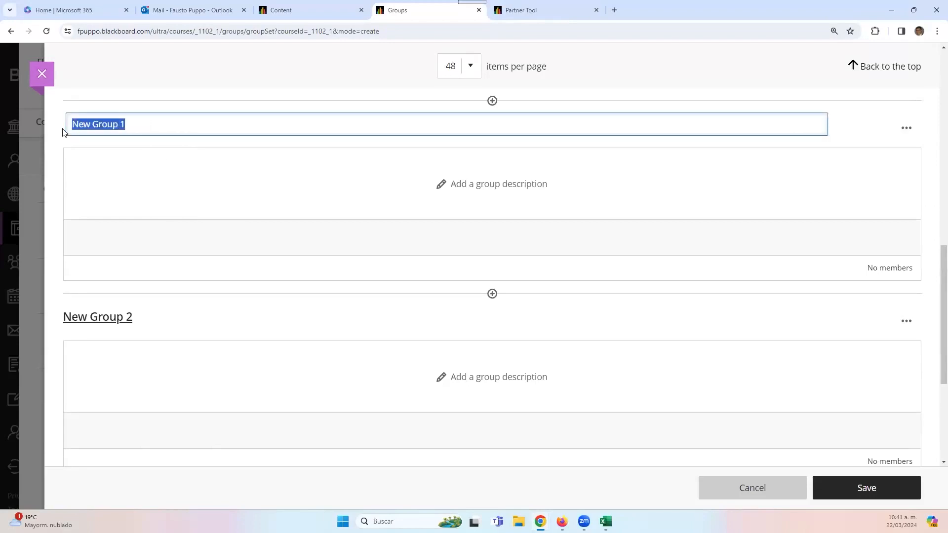
type("Paper")
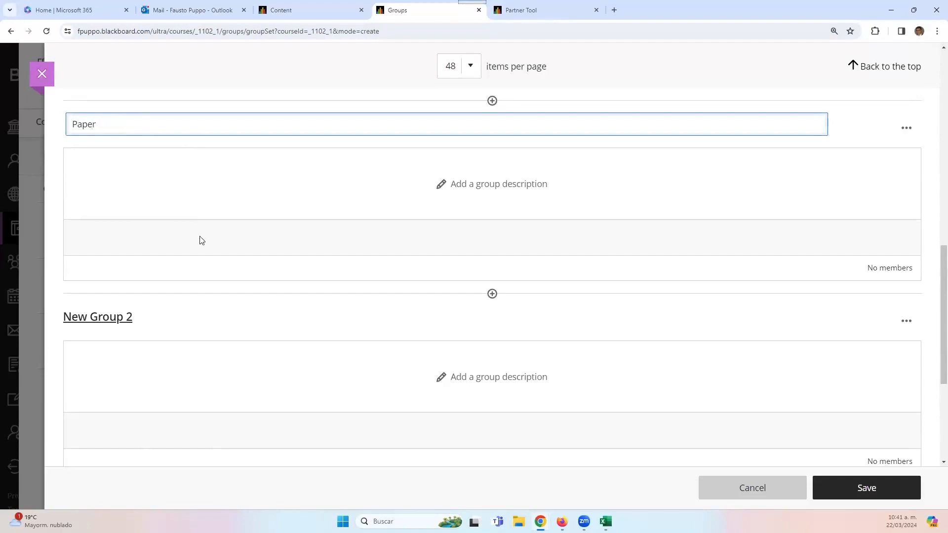
left_click(444, 183)
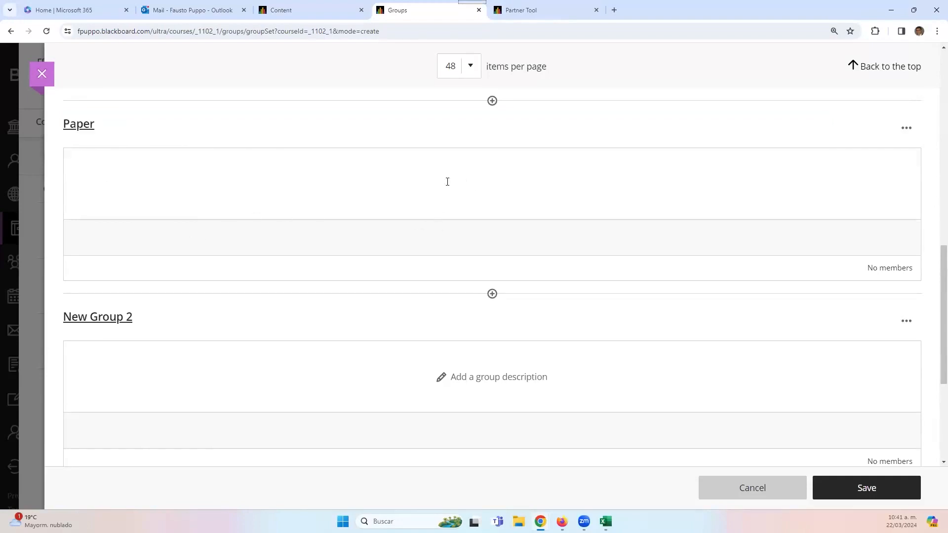
left_click(180, 182)
key("ctrl+v")
scroll(177, 303, "down", 2)
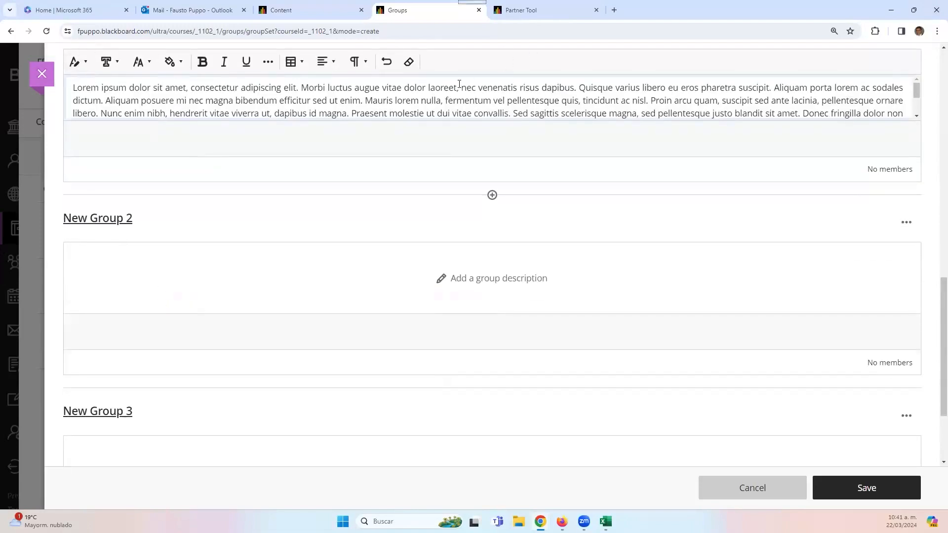
- Rename New Group 2 to Infographics with a placeholder description
left_click(126, 222)
left_click_drag(127, 225, 19, 229)
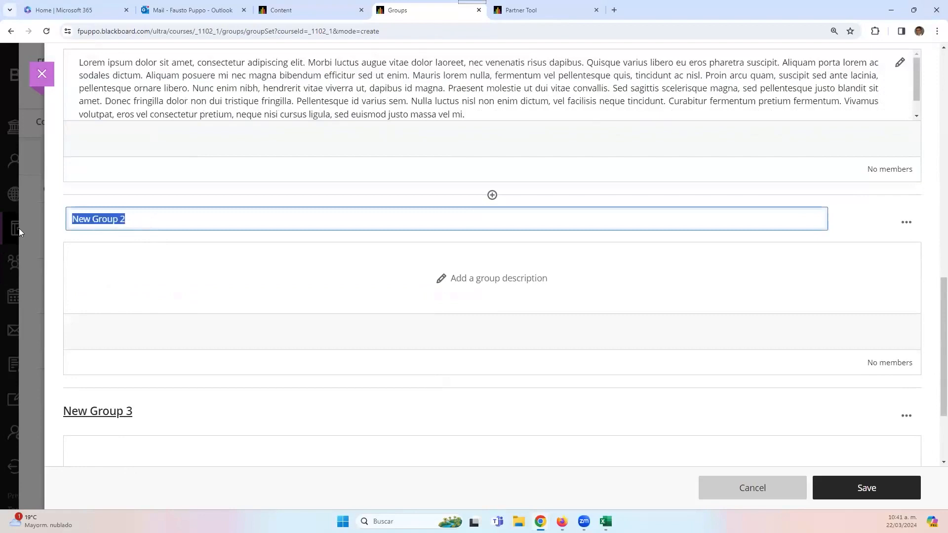
type("In")
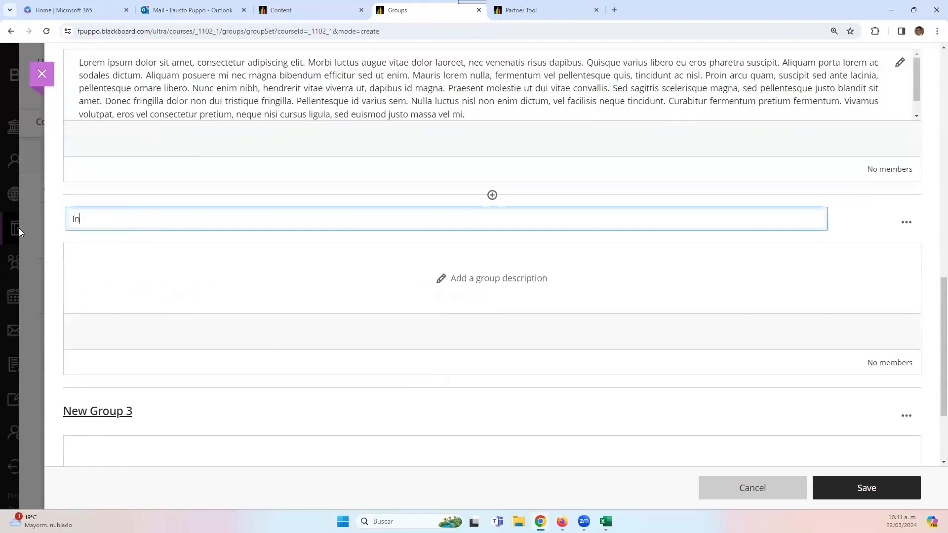
type("fographics")
left_click(490, 279)
type("Lorem ipsum dolor sit amet, consectetur adipiscing elit. Morbi luctus augue vitae dolor laoreet, nec venenatis risus dapibus. Quisque varius libero eu eros pharetra suscipit. Aliquam porta lorem ac sodales dictum. Aliquam posuere mi nec magna bibendum efficitur sed ut enim. Mauris lorem nulla, fermentum vel pellentesque quis, tincidunt ac nisl. Proin arcu quam, suscipit sed ante lacinia, pellentesque ornare libero. Nunc enim nibh, hendrerit vitae viverra ut, dapibus id magna. Praesent molestie ut dui vitae convallis. Sed sagittis scelerisque magna, sed pellentesque justo blandit sit amet. Donec fringilla dolor non dui tristique fringilla. Pellentesque id varius sem. Nulla luctus nisl non enim dictum, vel facilisis neque tincidunt. Curabitur fermentum pretium fermentum. Vivamus volutpat, eros vel consectetur pretium, neque nisi cursus ligula, sed euismod justo massa vel mi.")
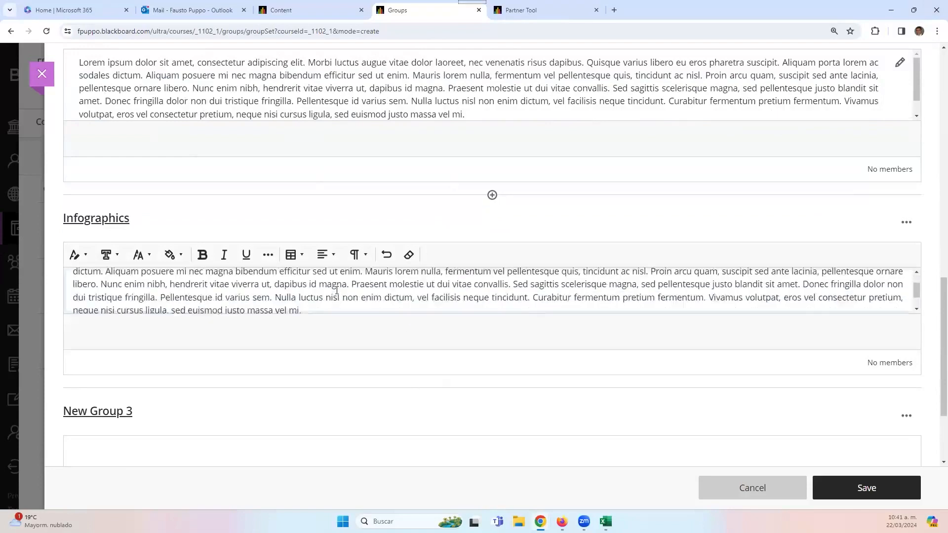
scroll(388, 269, "down", 3)
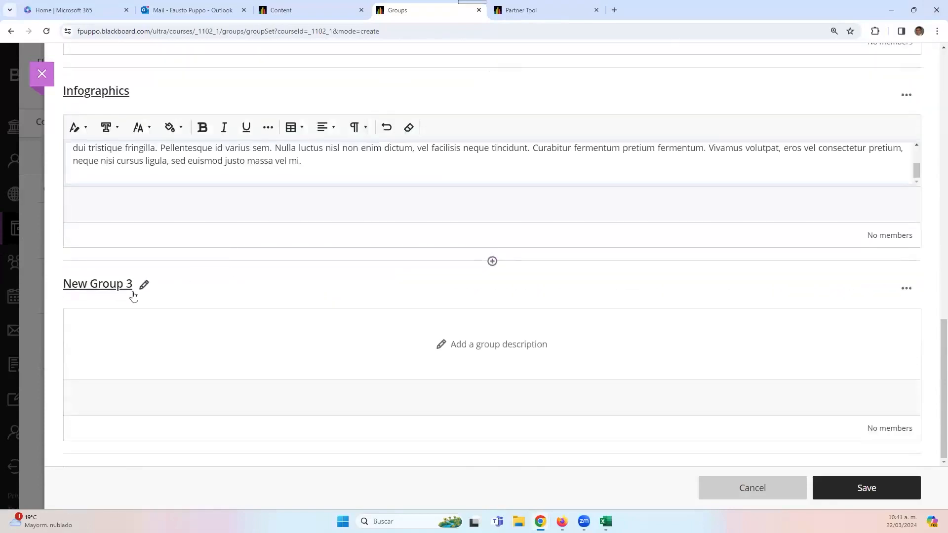
- Rename New Group 3 to Vlog with a placeholder description, then save the group set
left_click(147, 284)
left_click_drag(149, 286, 0, 306)
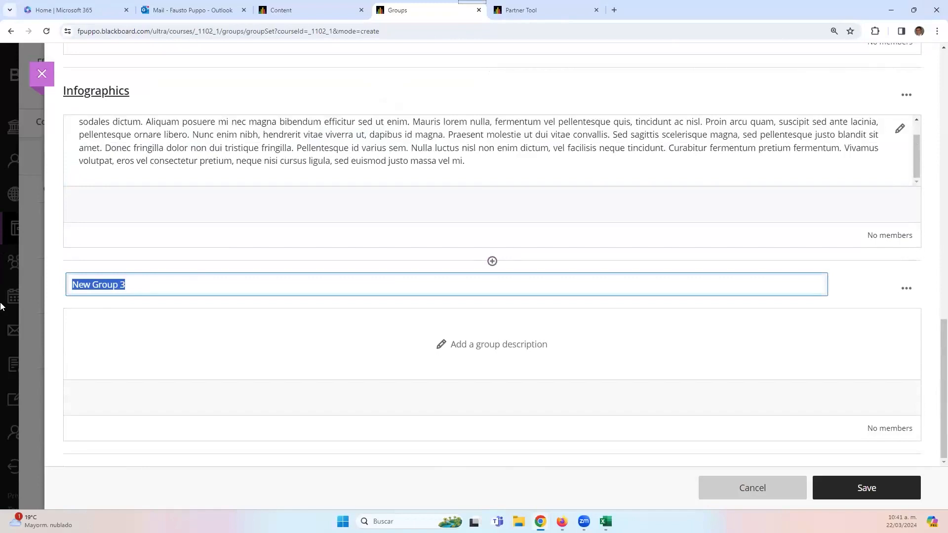
type("Vlog")
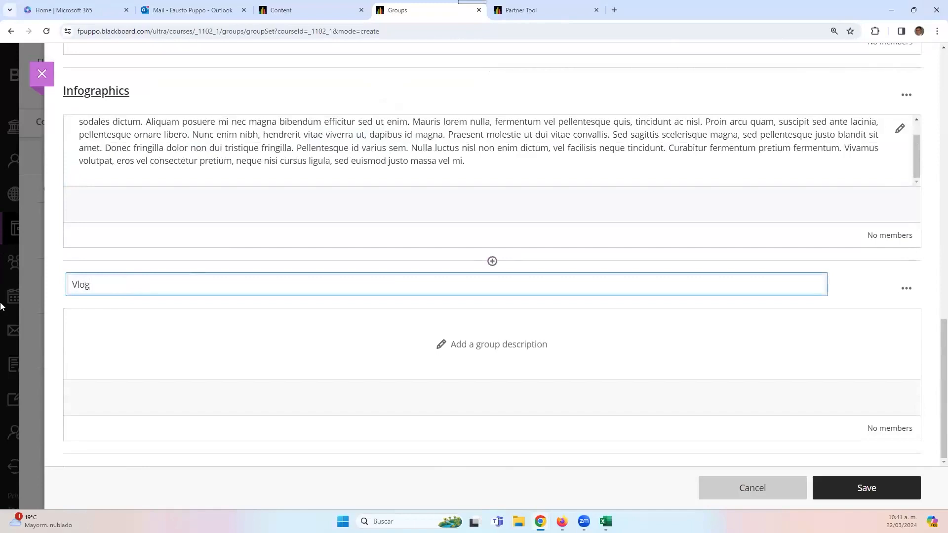
left_click(438, 356)
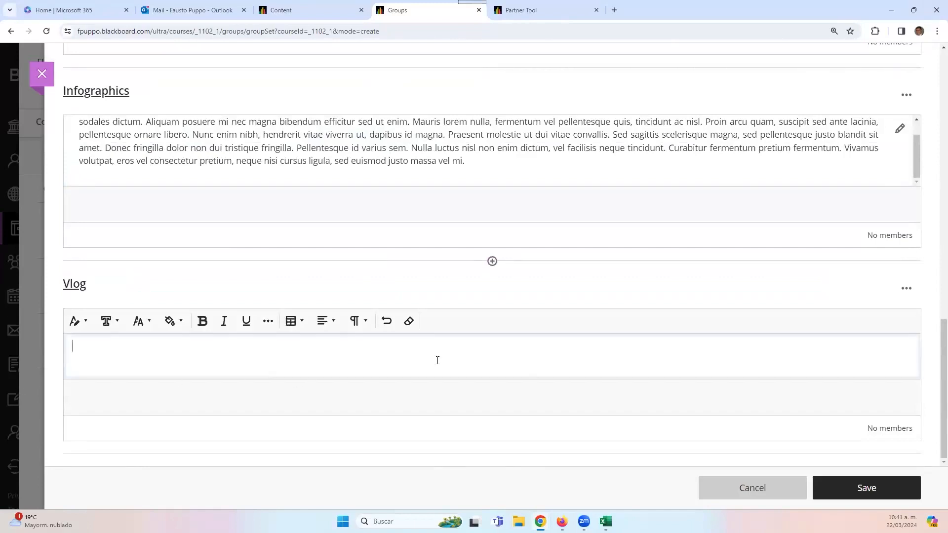
key("ctrl+v")
scroll(373, 352, "down", 3)
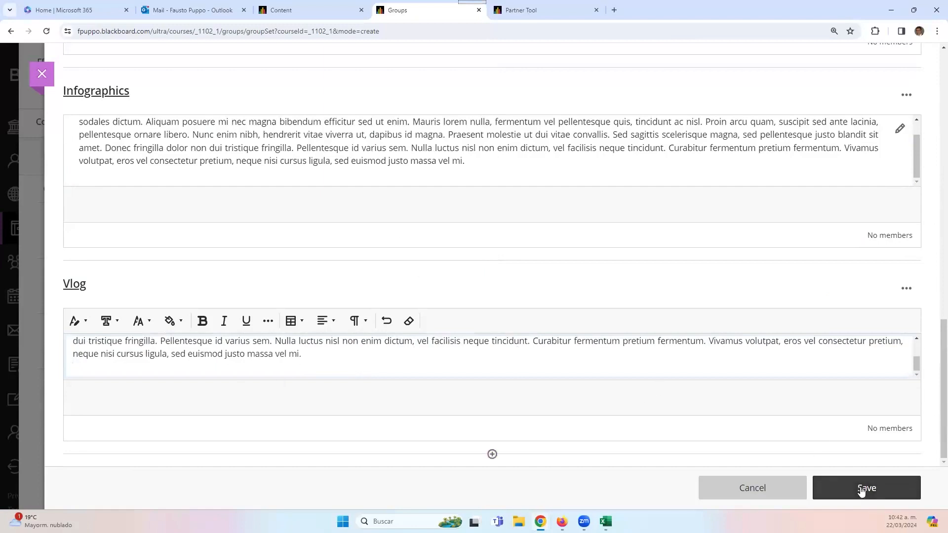
left_click(836, 489)
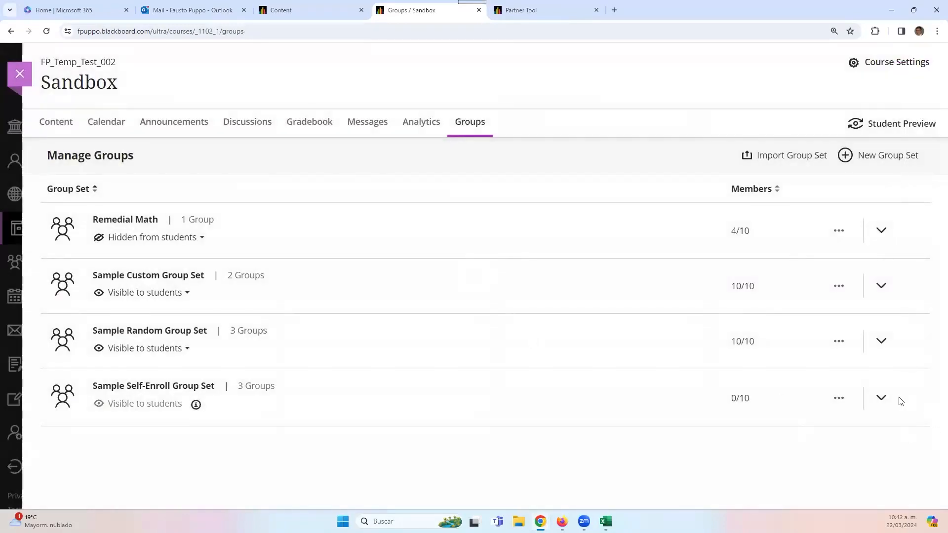
- Expand Sample Self-Enroll Group Set to confirm Paper, Infographics and Vlog, then return to Content
left_click(883, 400)
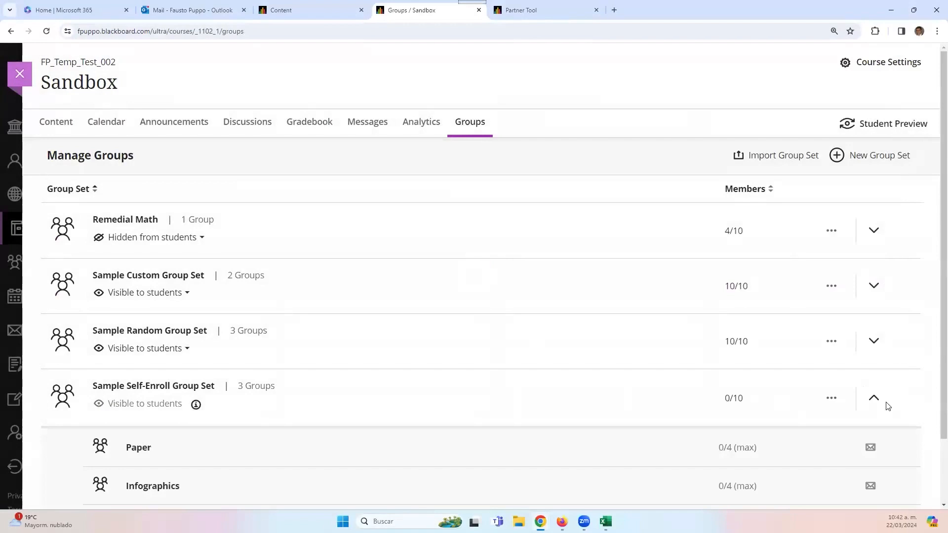
scroll(748, 413, "down", 2)
scroll(783, 370, "up", 2)
scroll(267, 461, "down", 2)
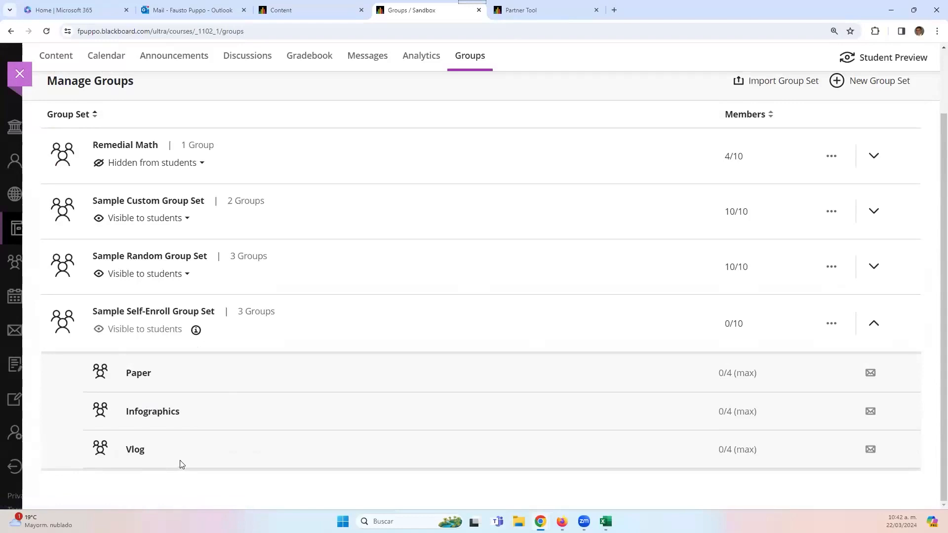
left_click(875, 326)
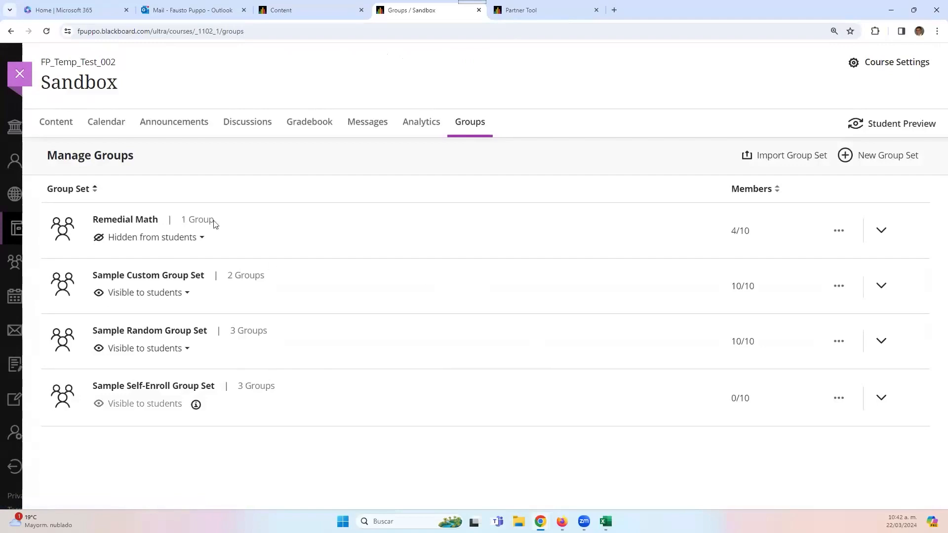
left_click(85, 134)
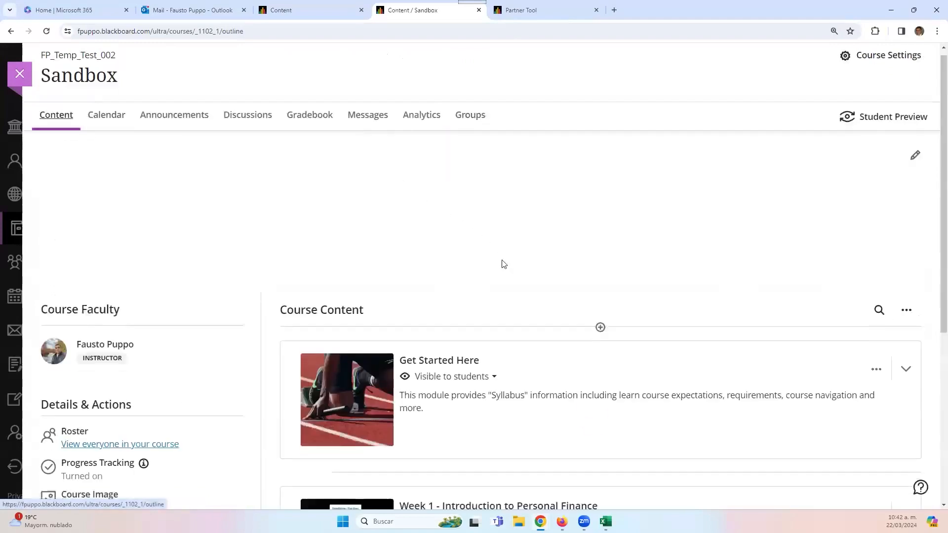
- Create a new assignment in Week 2 titled Sample Assignment
scroll(630, 309, "down", 6)
left_click(624, 374)
scroll(578, 395, "down", 4)
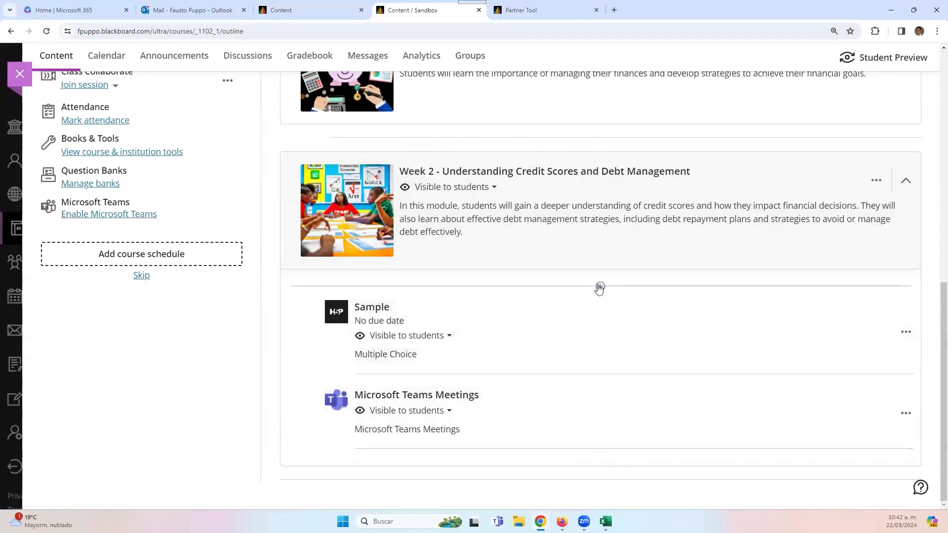
left_click(600, 287)
left_click(583, 316)
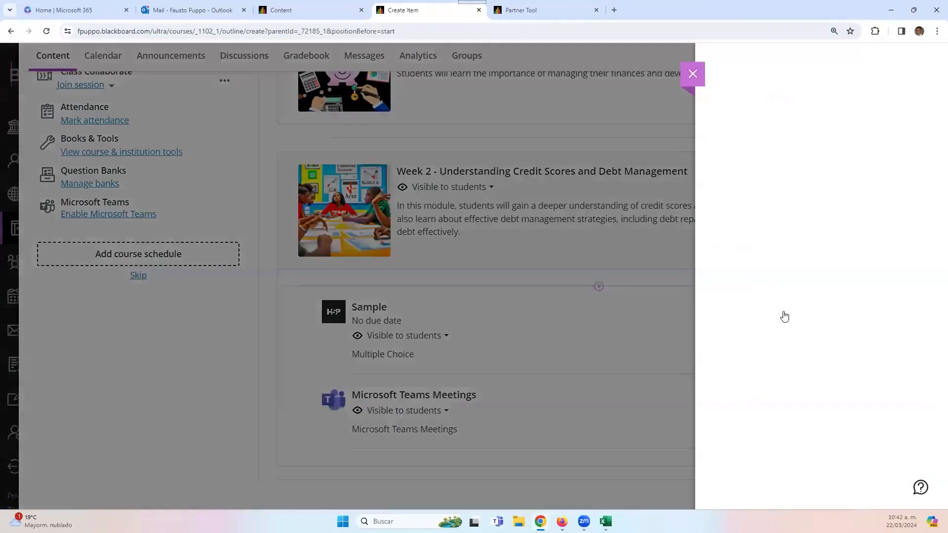
left_click(774, 311)
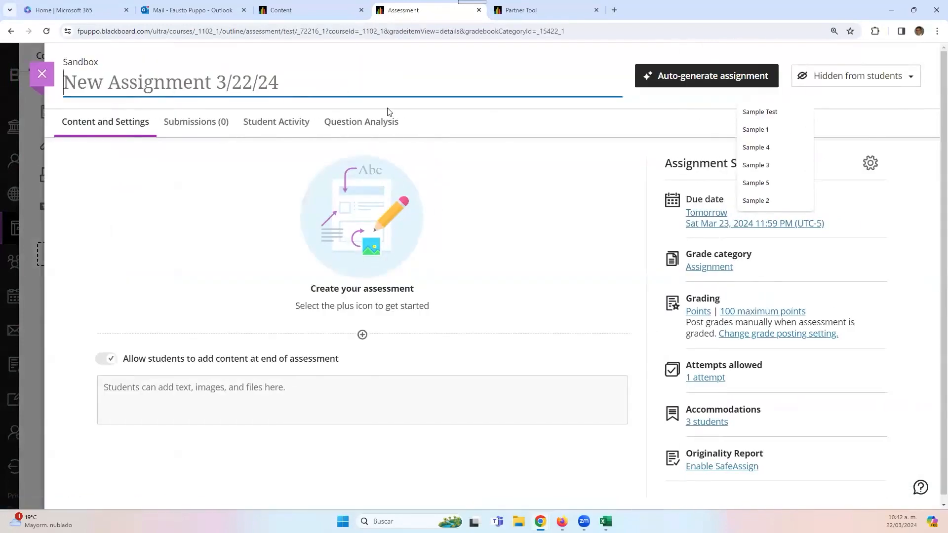
type("Assi")
key("BackSpace")
key("BackSpace")
key("BackSpace")
key("BackSpace")
type("D")
key("BackSpace")
type("Sample ")
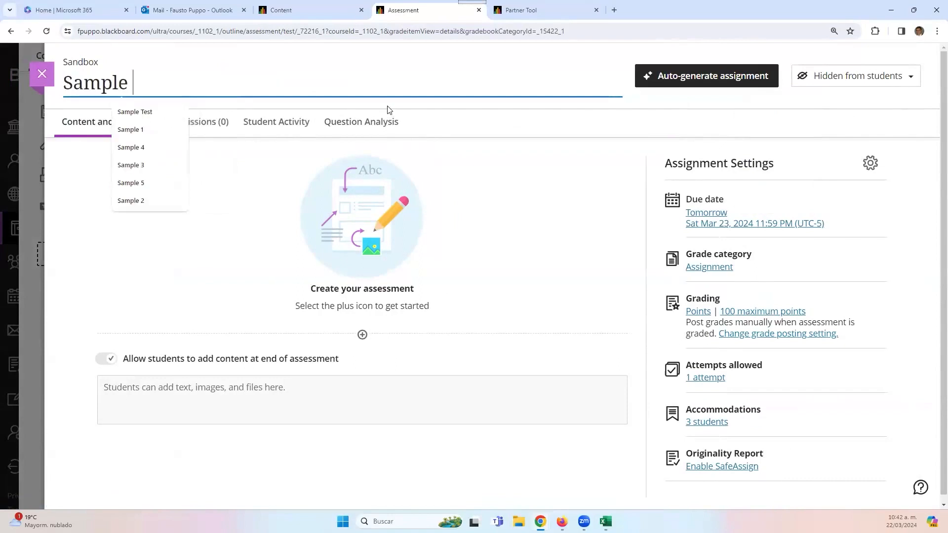
type("Assignment")
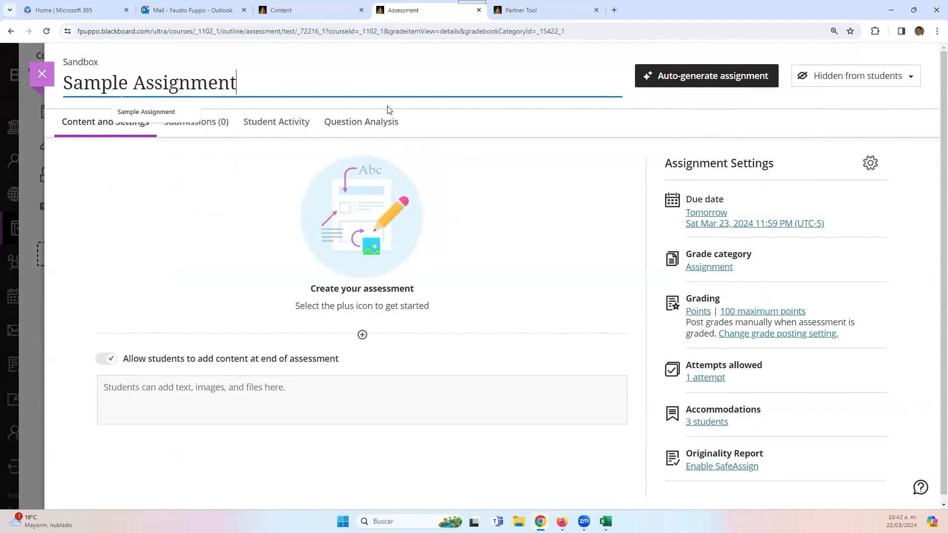
- Add a text block reading 'Pick a group and follow the instructions provided.'
left_click(362, 334)
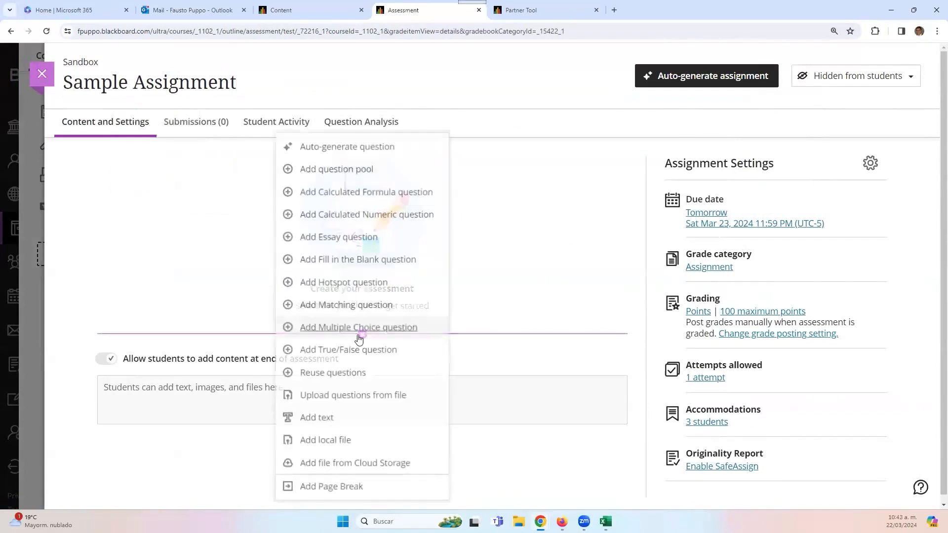
left_click(353, 424)
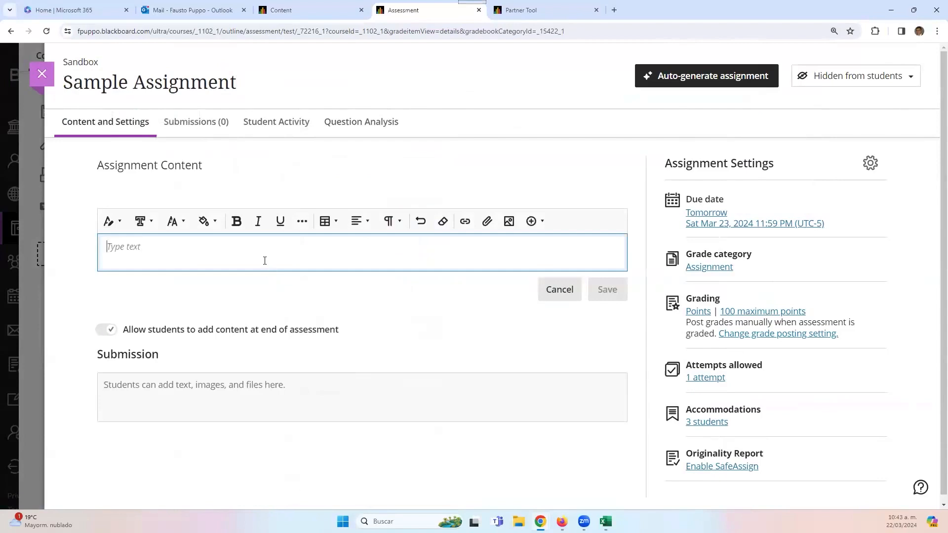
type("Pick a groups a")
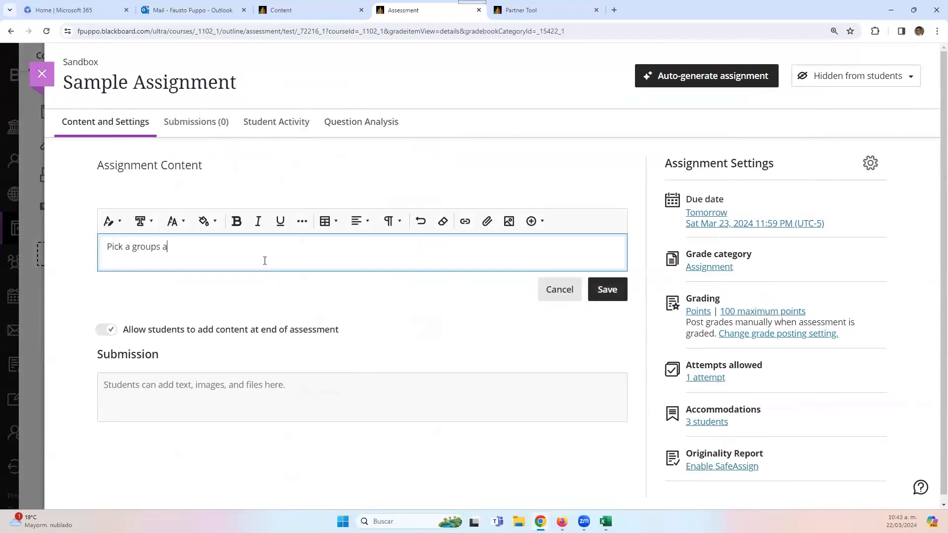
key("BackSpace")
key("BackSpace")
key("BackSpace")
type("and follow the instructions ")
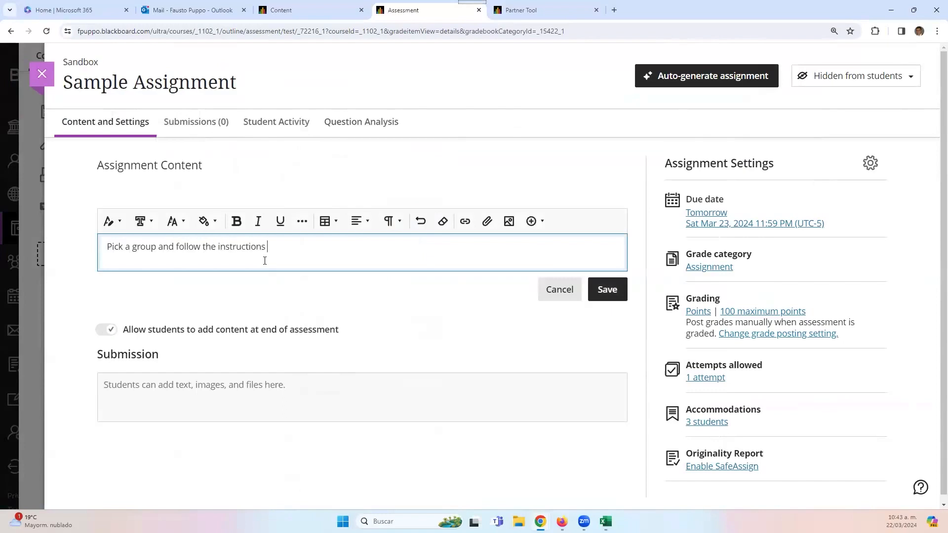
type("provided.")
left_click(607, 290)
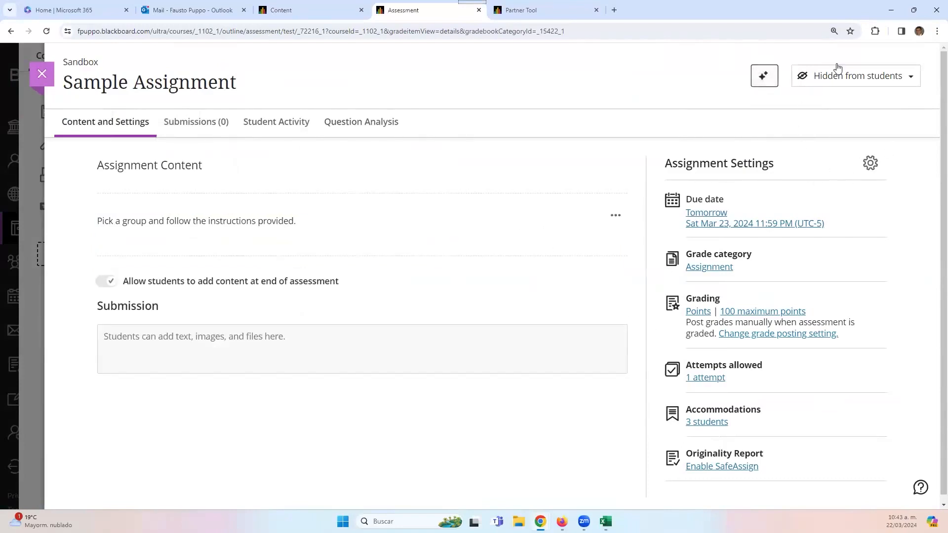
- Make the Sample Assignment visible to students
left_click(836, 79)
left_click(840, 99)
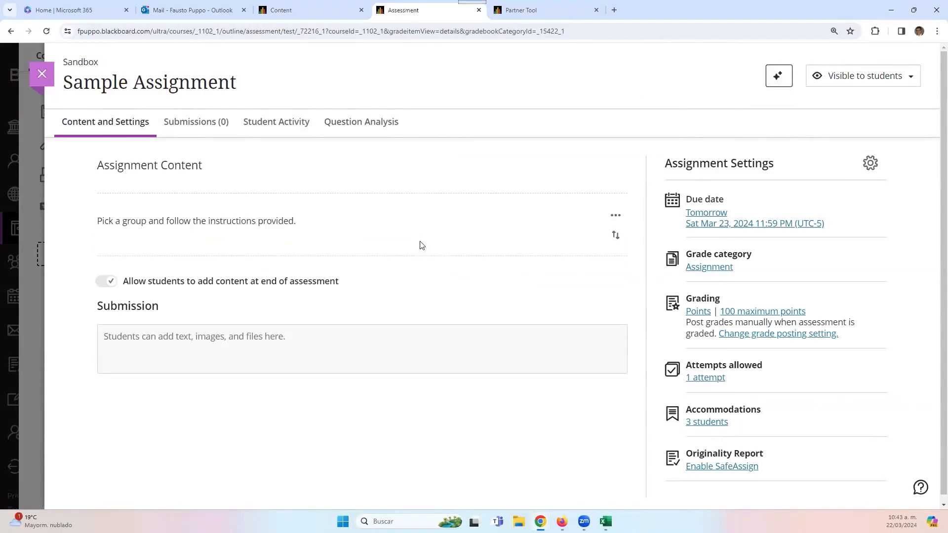
mouse_move(428, 256)
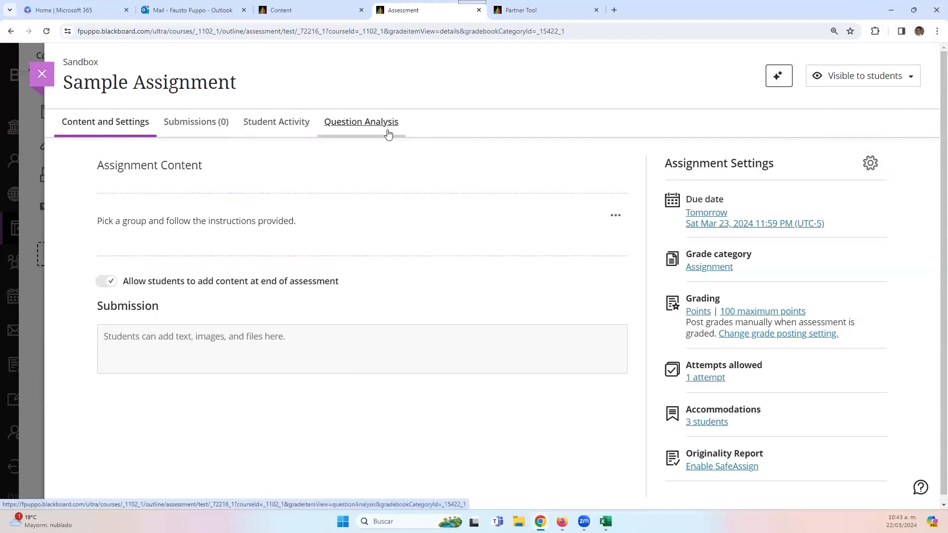
- Change the Sample Assignment's due date to March 29 in its settings
left_click(872, 165)
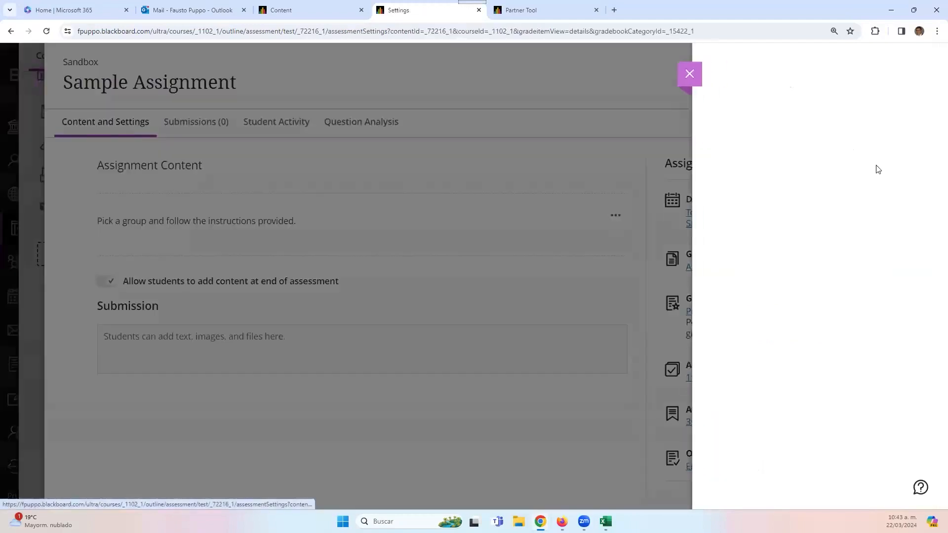
scroll(724, 268, "down", 3)
scroll(725, 268, "up", 2)
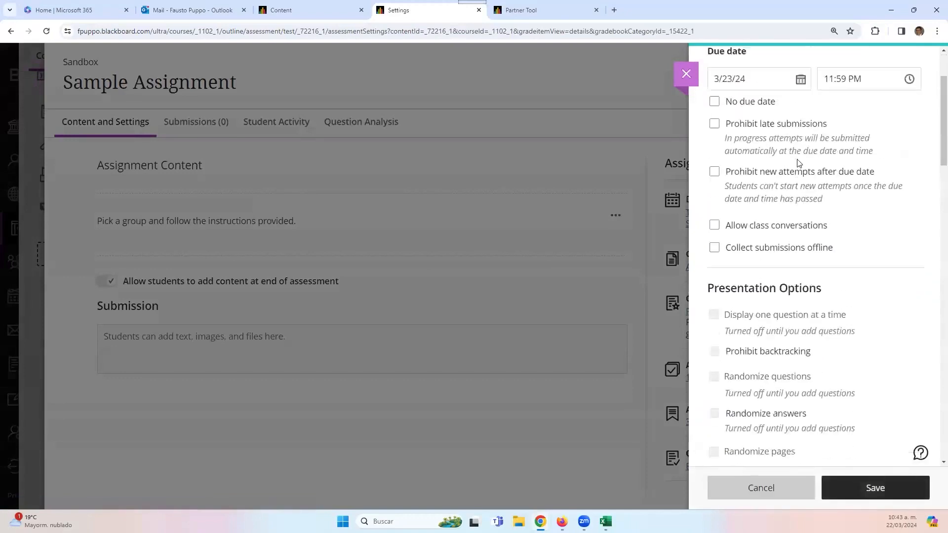
left_click(801, 135)
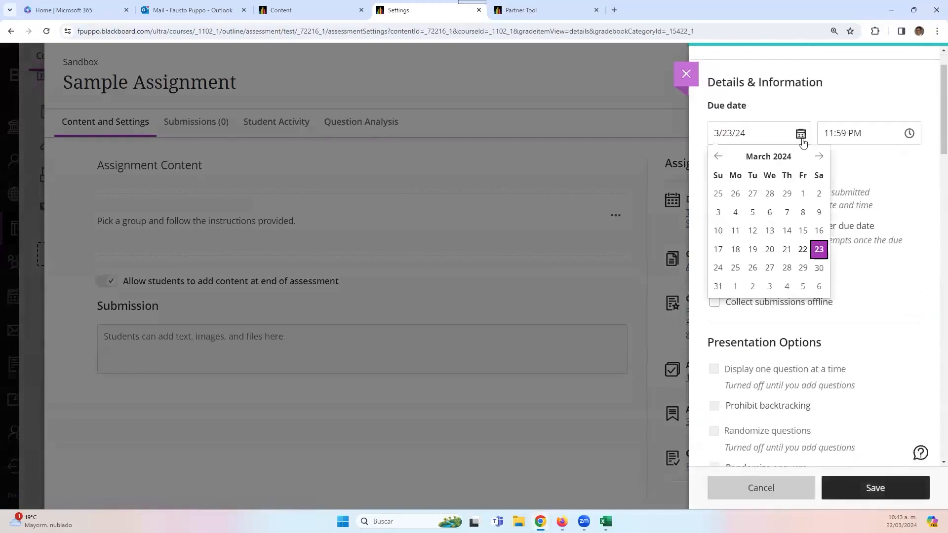
left_click(803, 268)
scroll(825, 273, "down", 1)
scroll(824, 273, "down", 10)
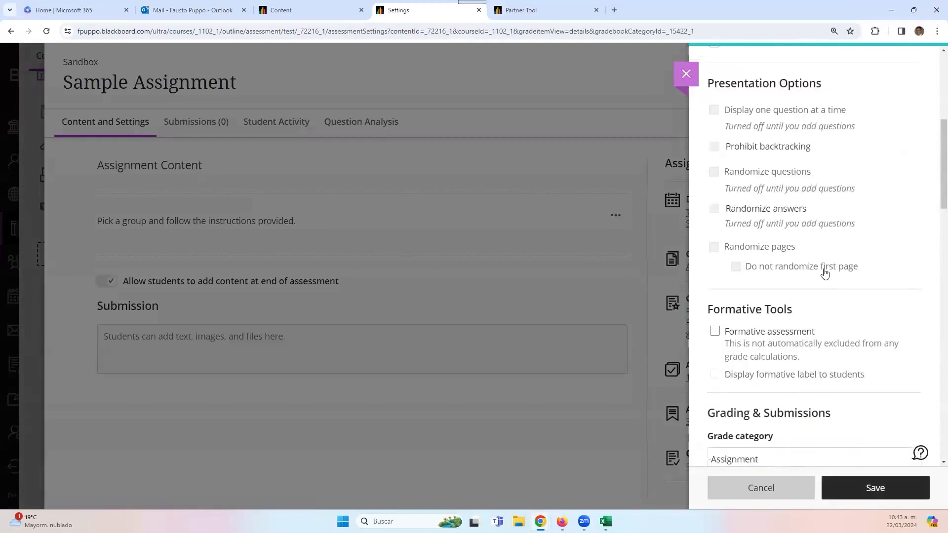
scroll(793, 241, "down", 2)
scroll(793, 241, "down", 6)
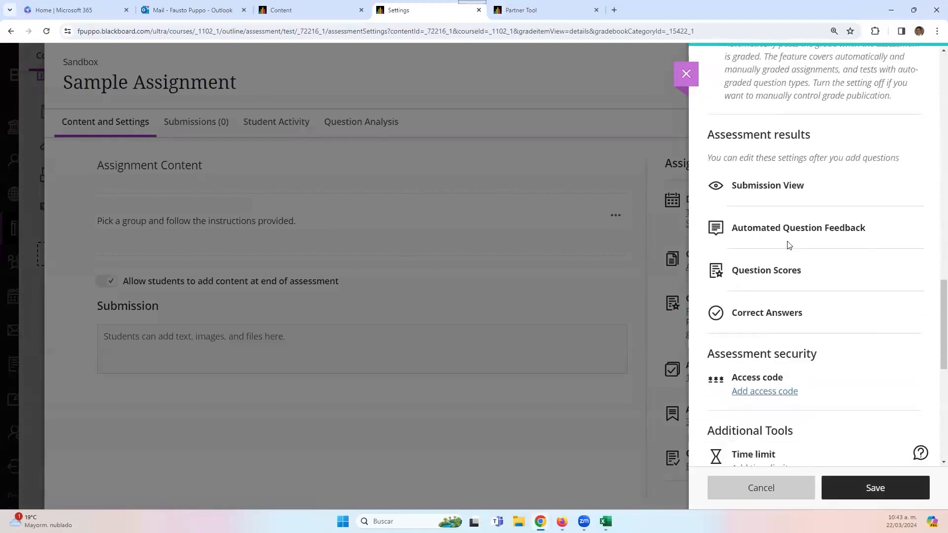
scroll(782, 181, "up", 4)
scroll(782, 181, "down", 8)
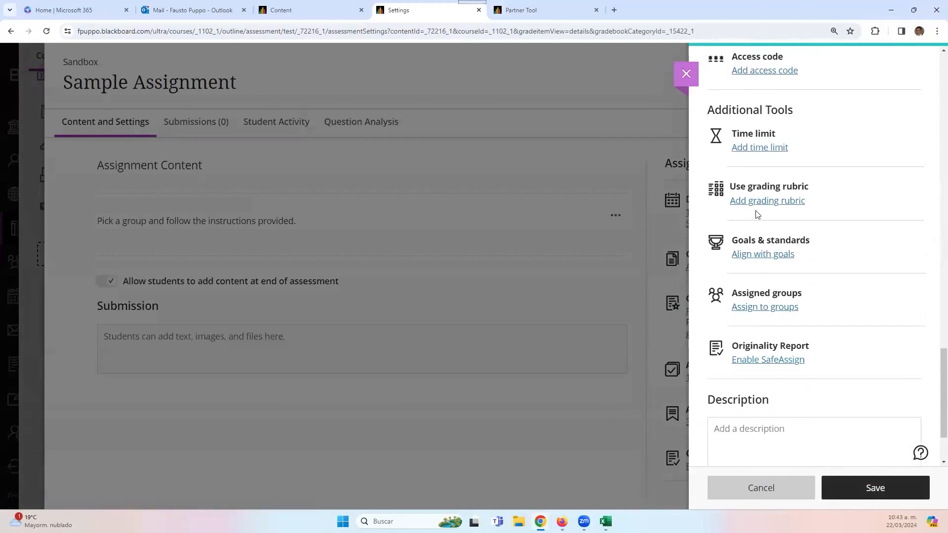
scroll(794, 271, "down", 1)
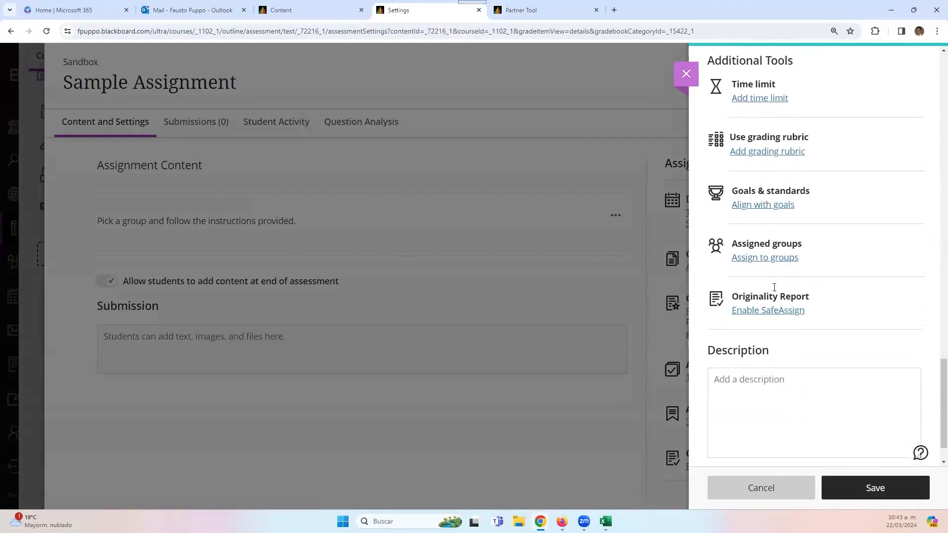
- Assign the Sample Assignment to the Sample Self-Enroll Group Set groups and save
left_click(754, 265)
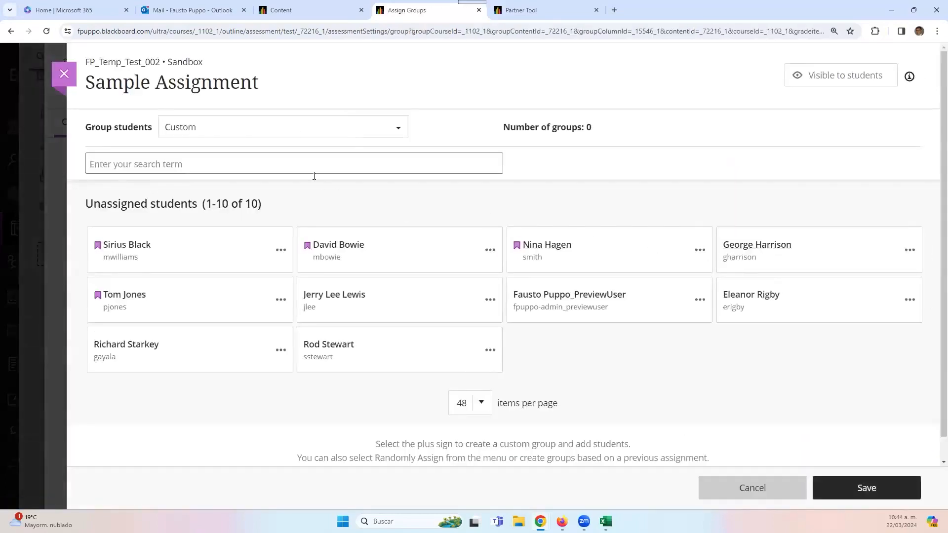
left_click(328, 127)
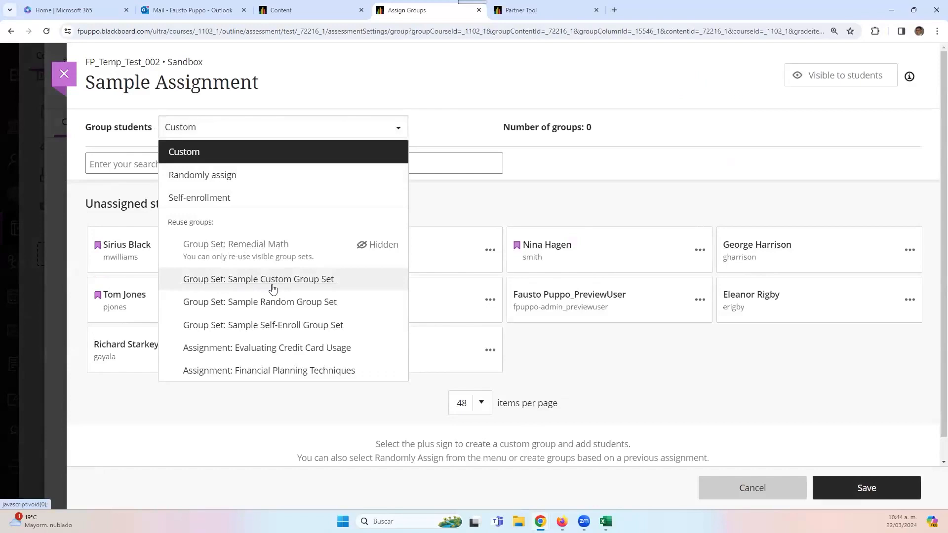
left_click(292, 326)
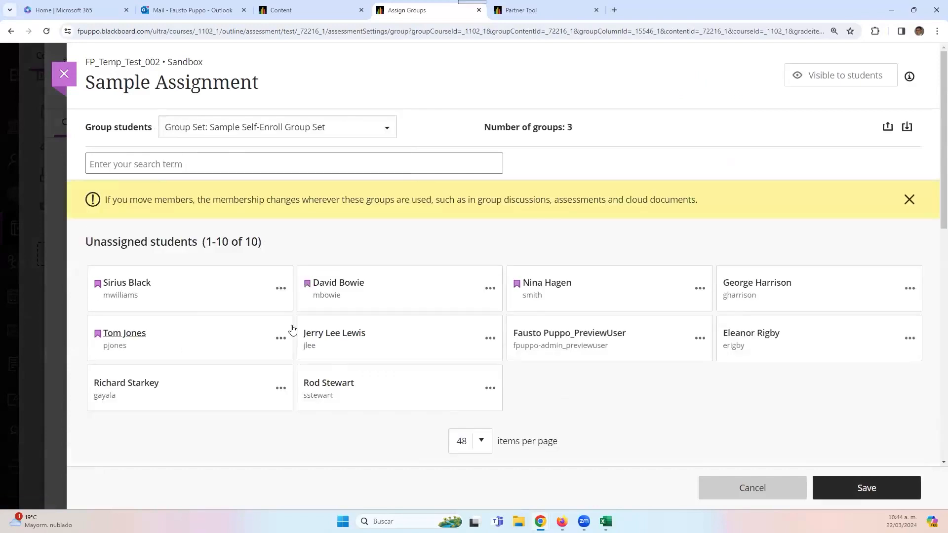
left_click(864, 488)
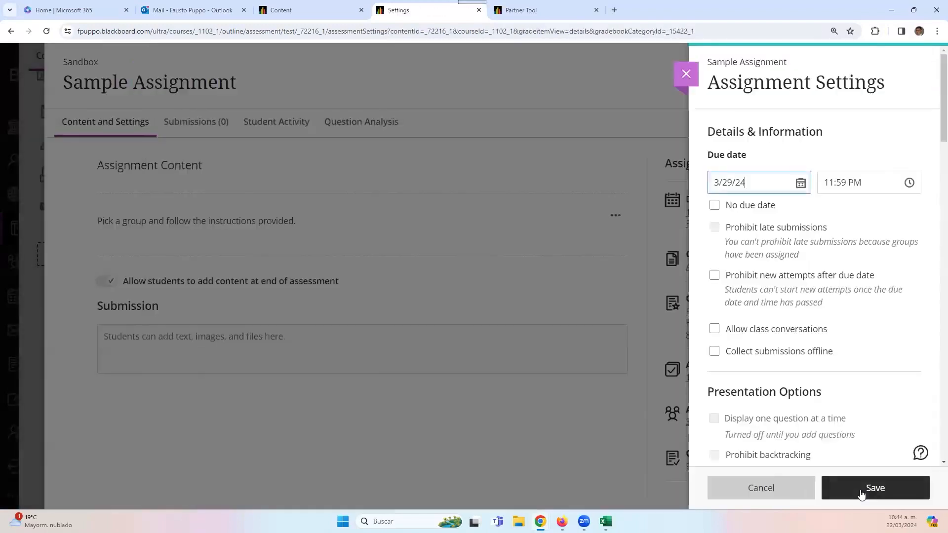
left_click(863, 489)
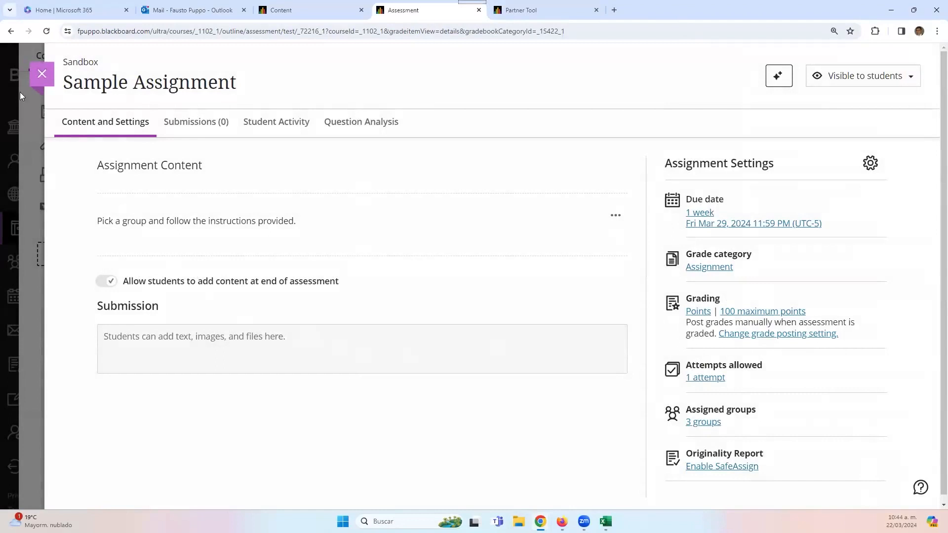
- Close the assignment and start Student Preview of the course
left_click(42, 75)
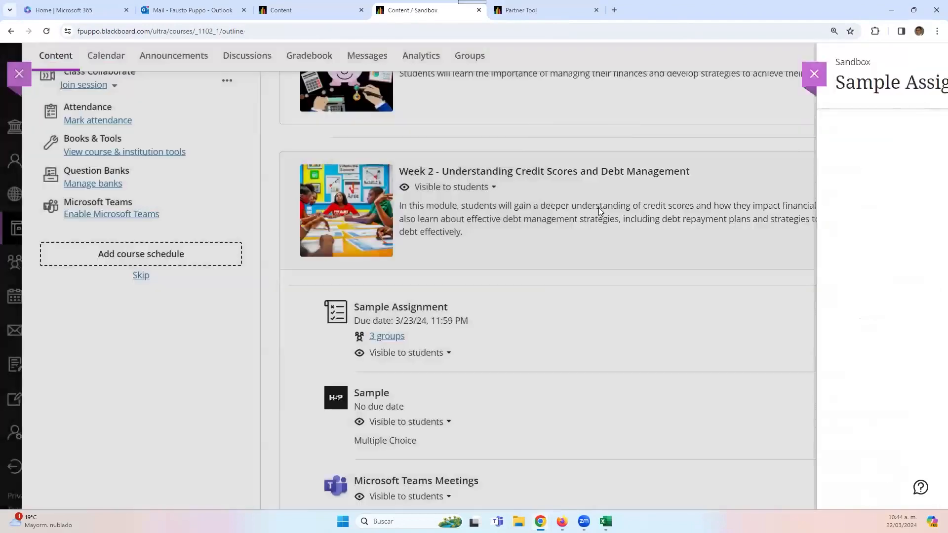
left_click(905, 132)
left_click(551, 249)
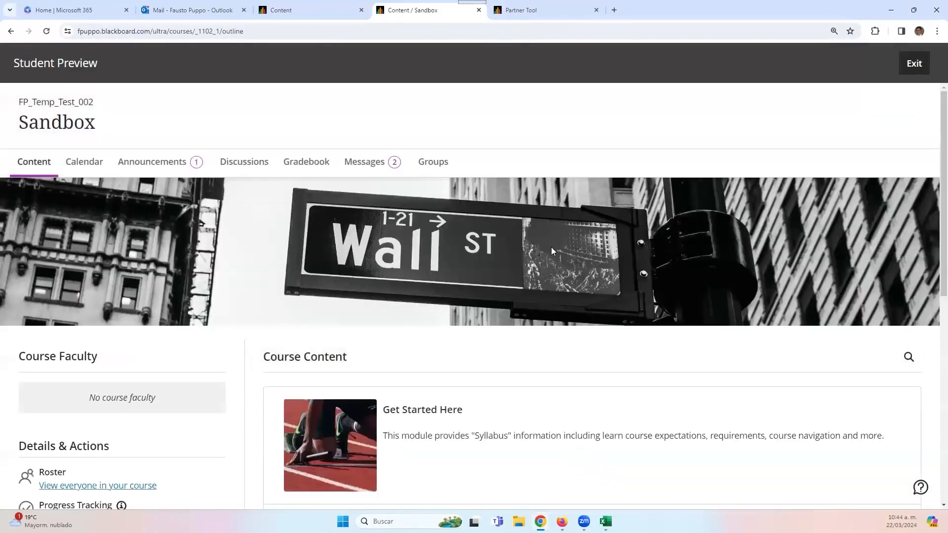
- Reload the course and open the Sample Assignment's group sign-up in Week 2
left_click(47, 31)
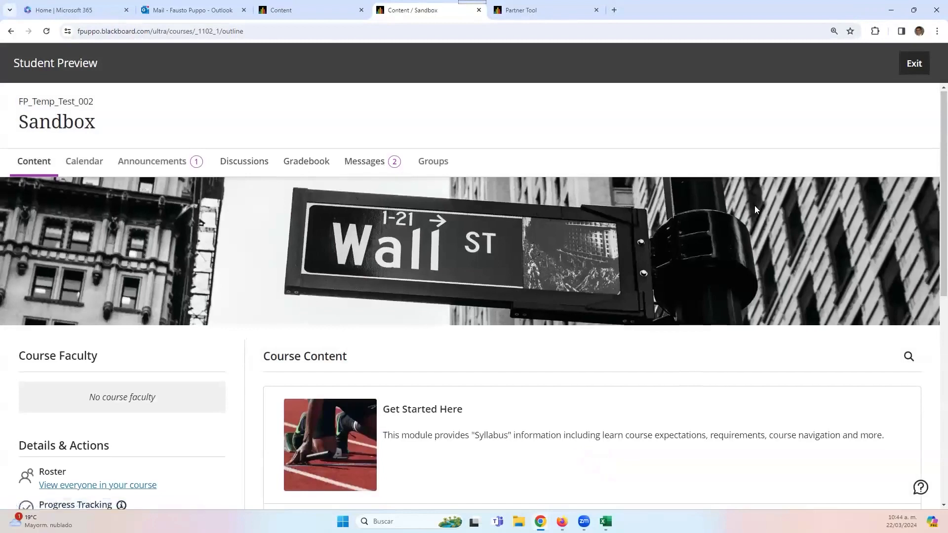
scroll(610, 291, "down", 10)
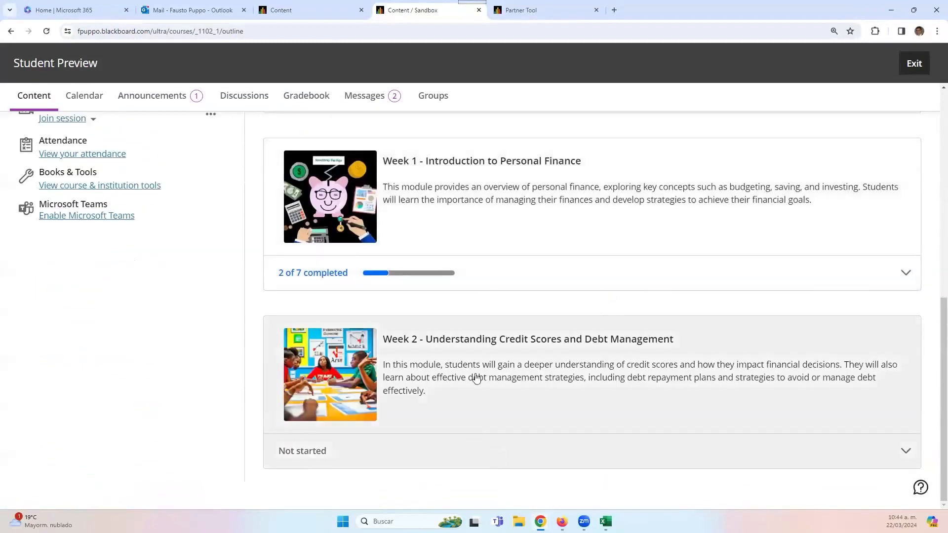
left_click(517, 382)
scroll(514, 381, "down", 5)
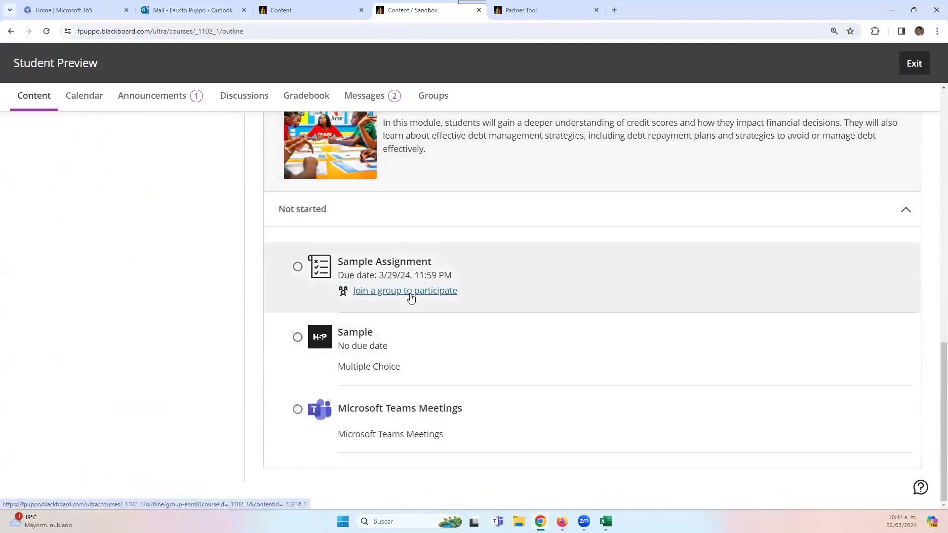
left_click(411, 296)
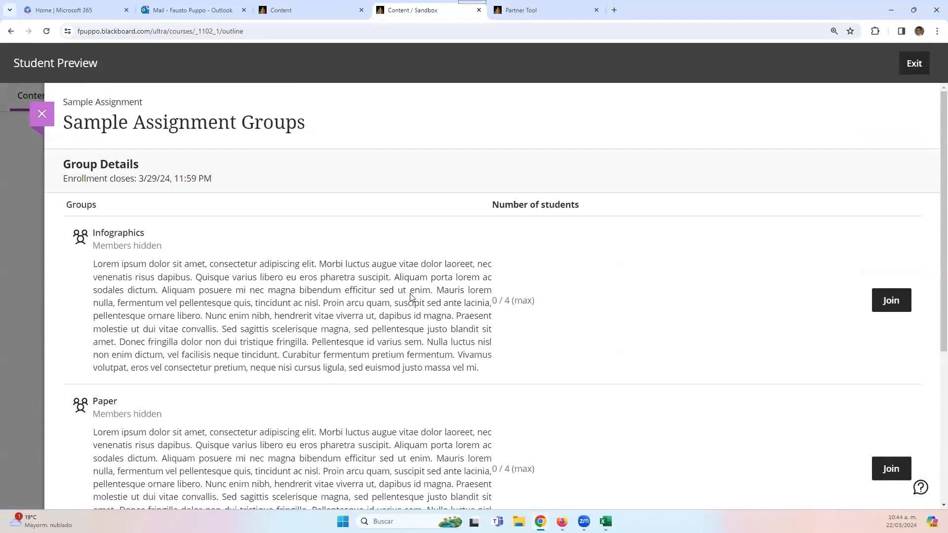
- Join the Vlog group as the preview student
scroll(143, 247, "down", 5)
scroll(146, 242, "up", 4)
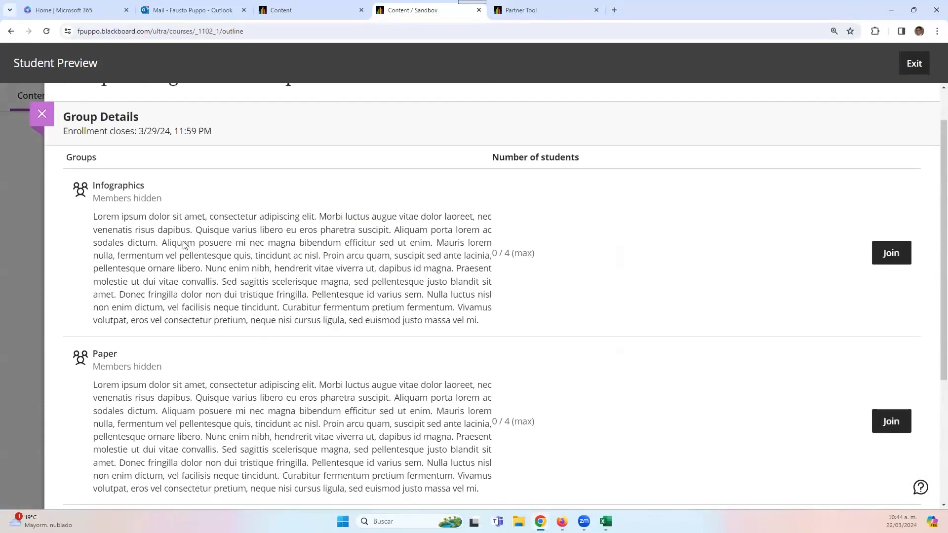
scroll(232, 345, "down", 4)
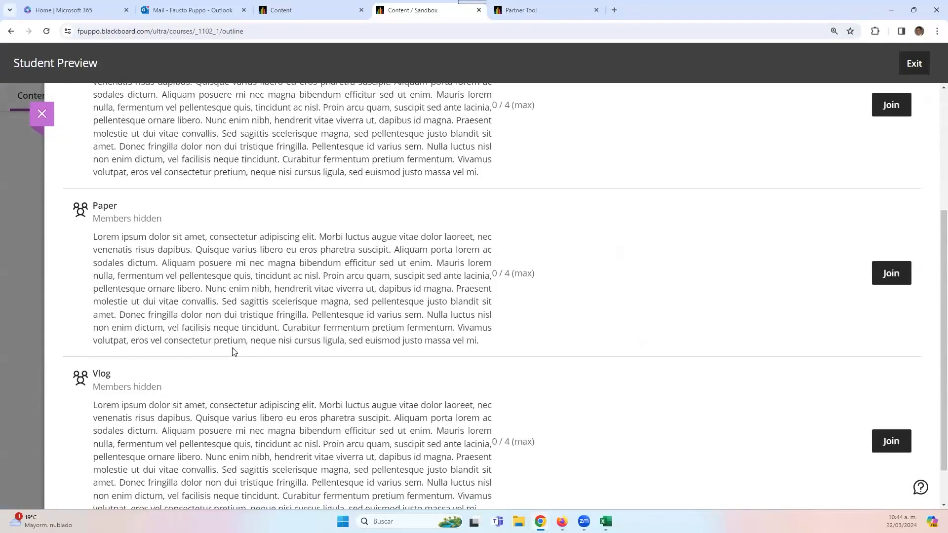
scroll(158, 370, "up", 5)
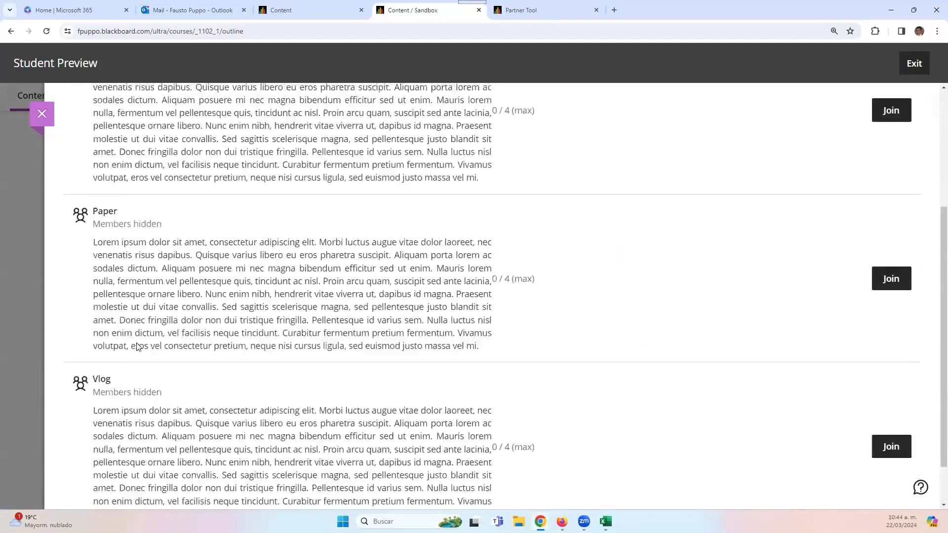
scroll(137, 330, "down", 5)
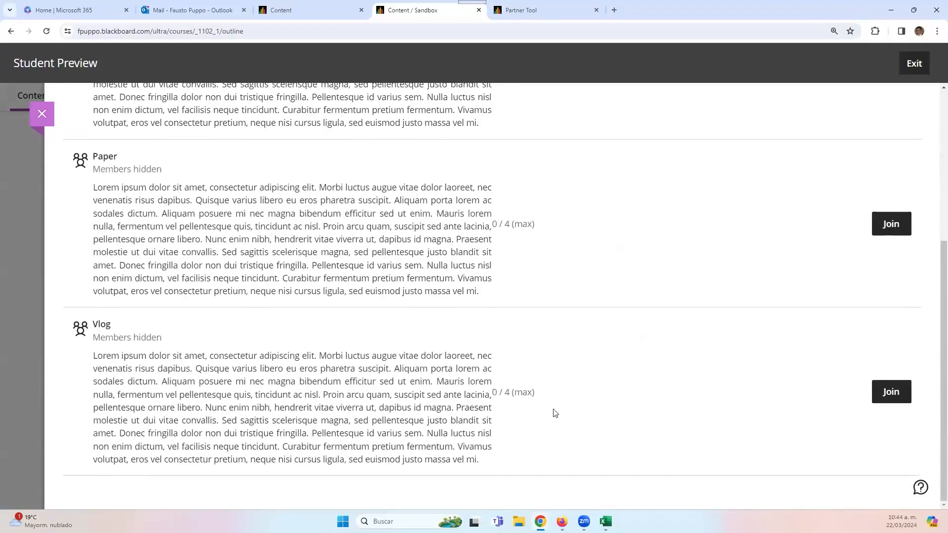
left_click(883, 395)
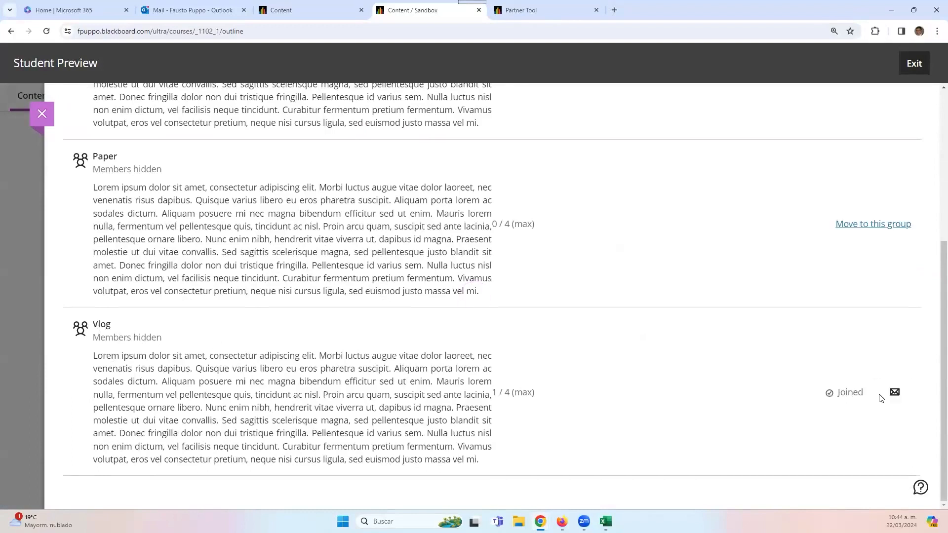
scroll(787, 340, "up", 4)
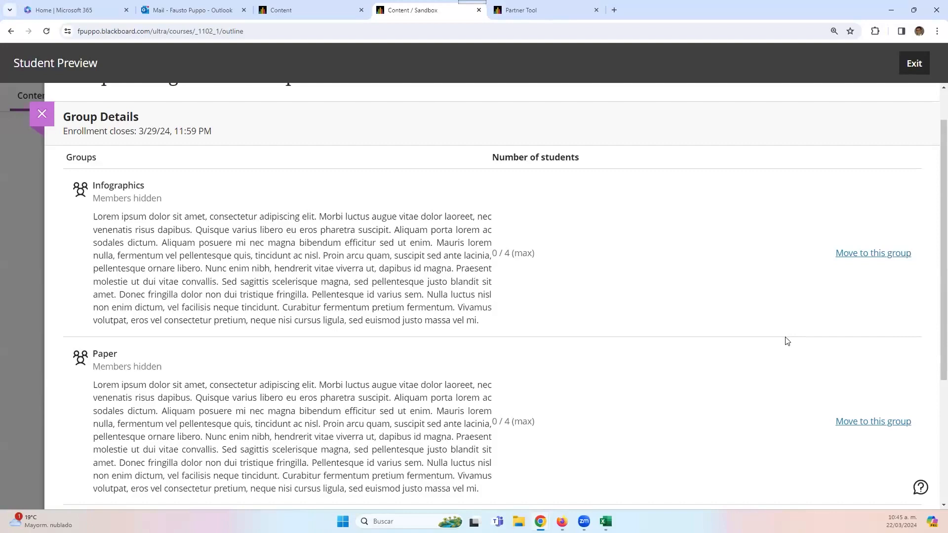
scroll(766, 311, "down", 4)
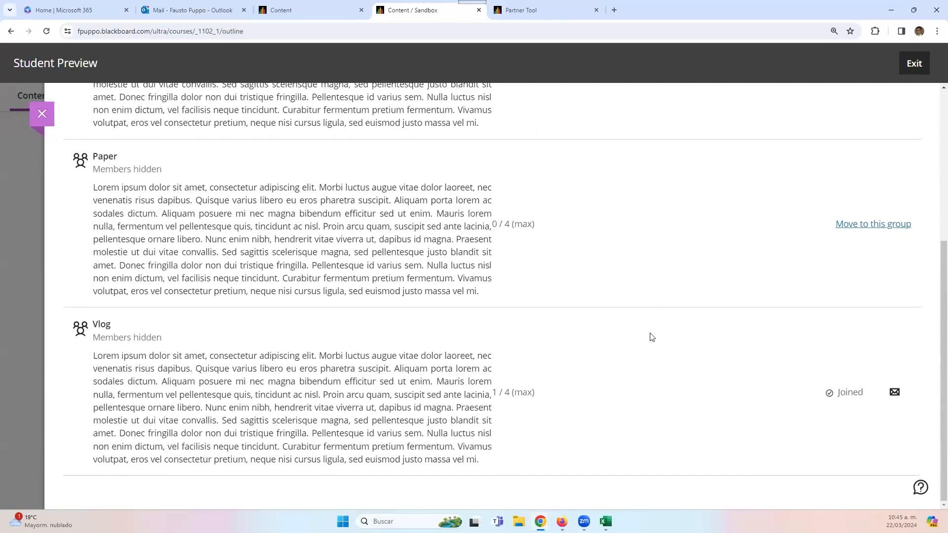
scroll(652, 338, "up", 5)
- Exit Student Preview, keeping the preview user, and dismiss the announcements notice
left_click(922, 69)
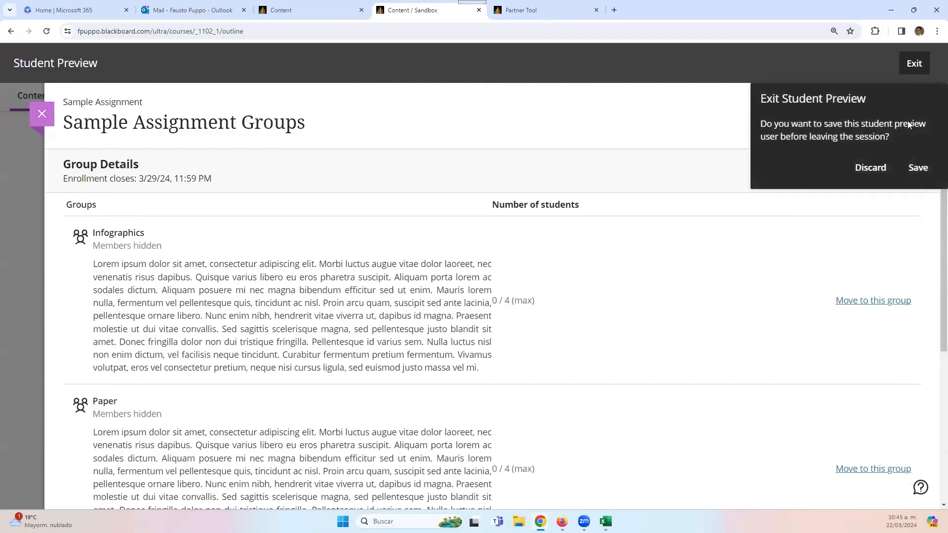
left_click(912, 172)
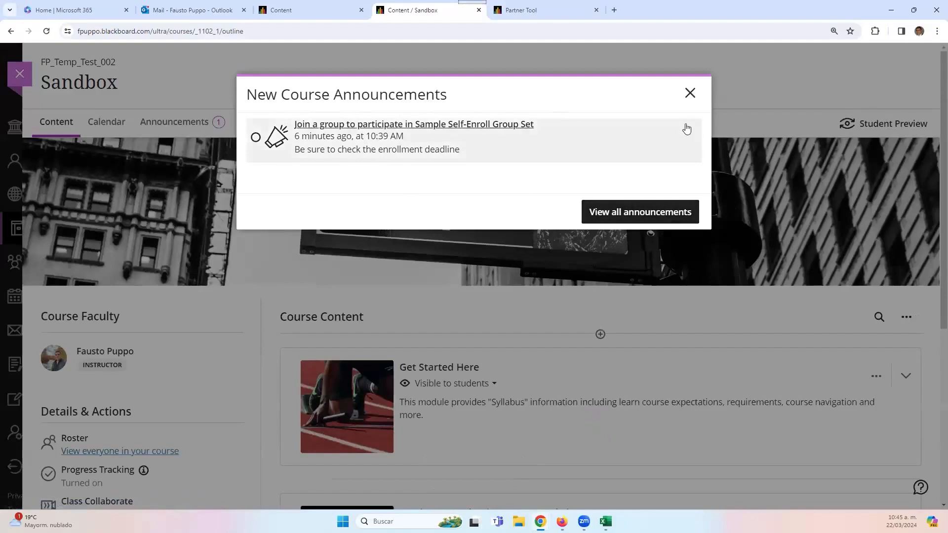
left_click(690, 93)
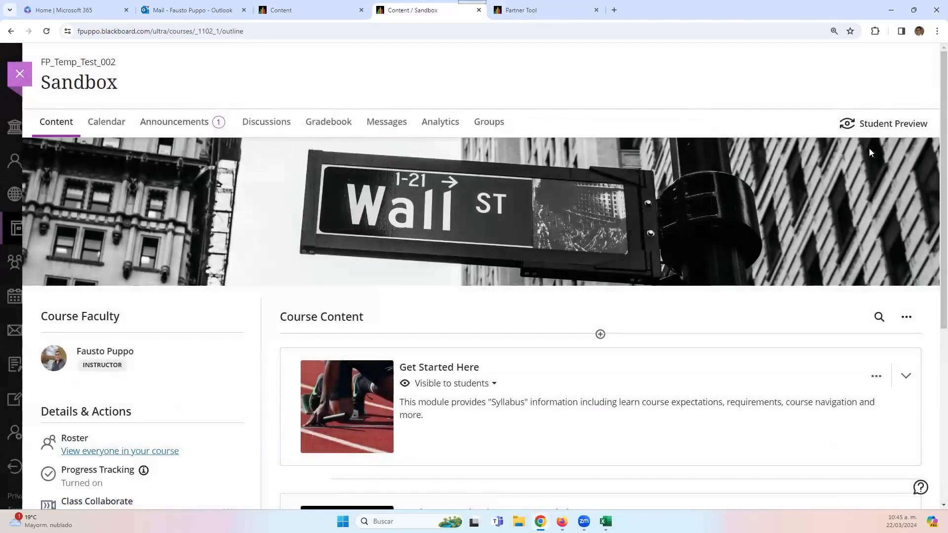
- Reload the Sandbox Content page so Details & Actions shows Course Image and Course is open
scroll(276, 253, "down", 1)
scroll(635, 371, "down", 4)
scroll(629, 366, "down", 1)
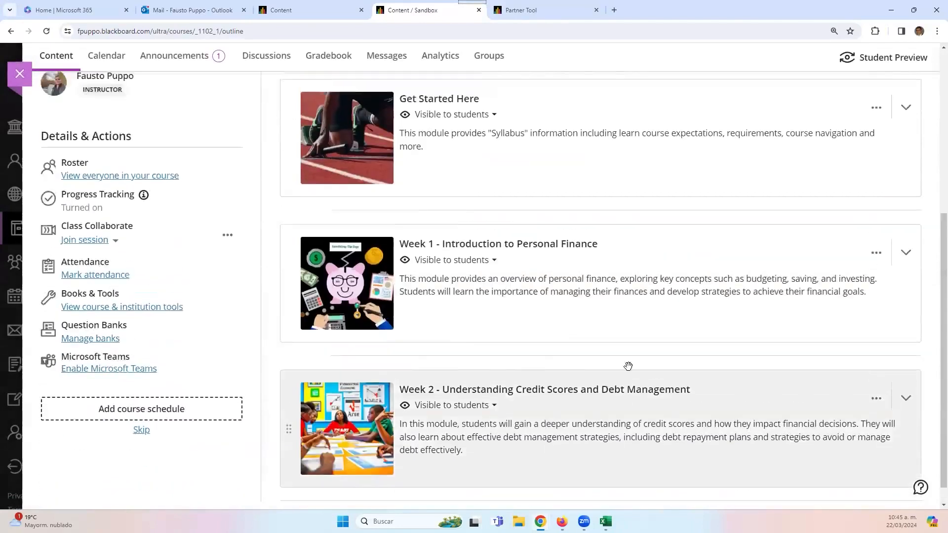
scroll(629, 366, "up", 5)
scroll(627, 348, "down", 3)
scroll(627, 349, "up", 3)
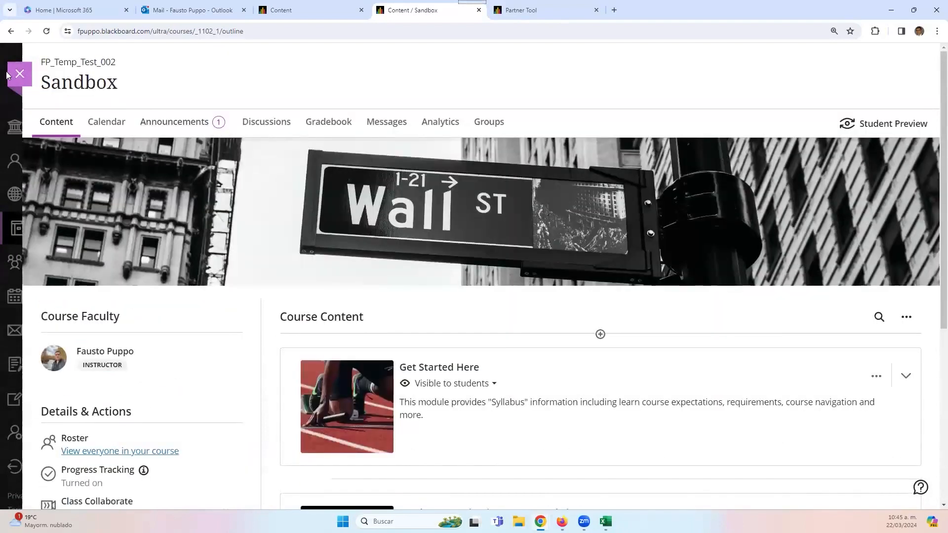
left_click(47, 31)
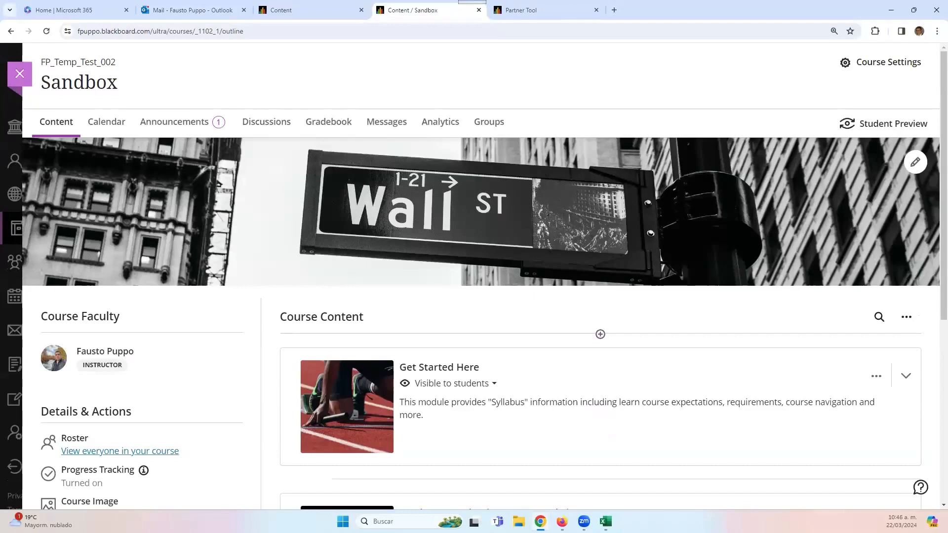
scroll(208, 381, "down", 6)
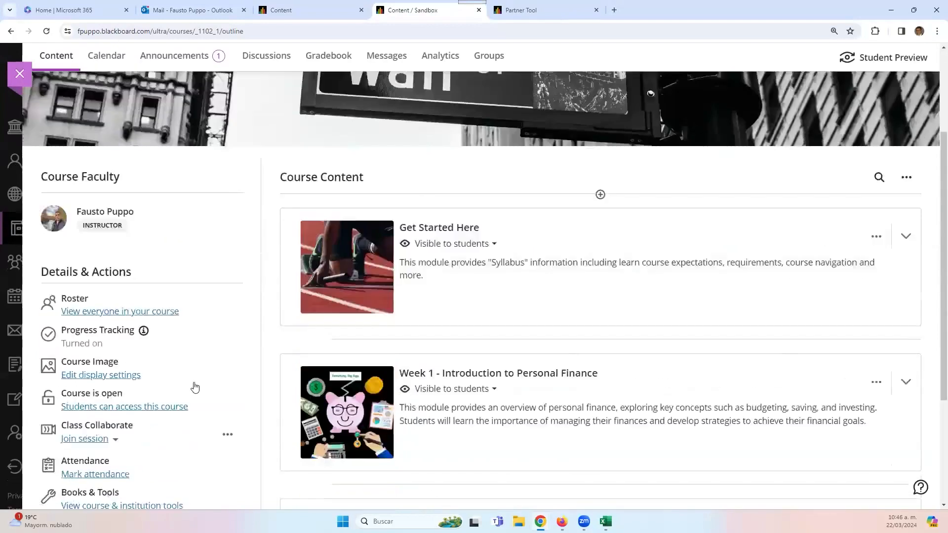
- In the question banks, rename the second Pool 1 bank to Pool 2
left_click(97, 364)
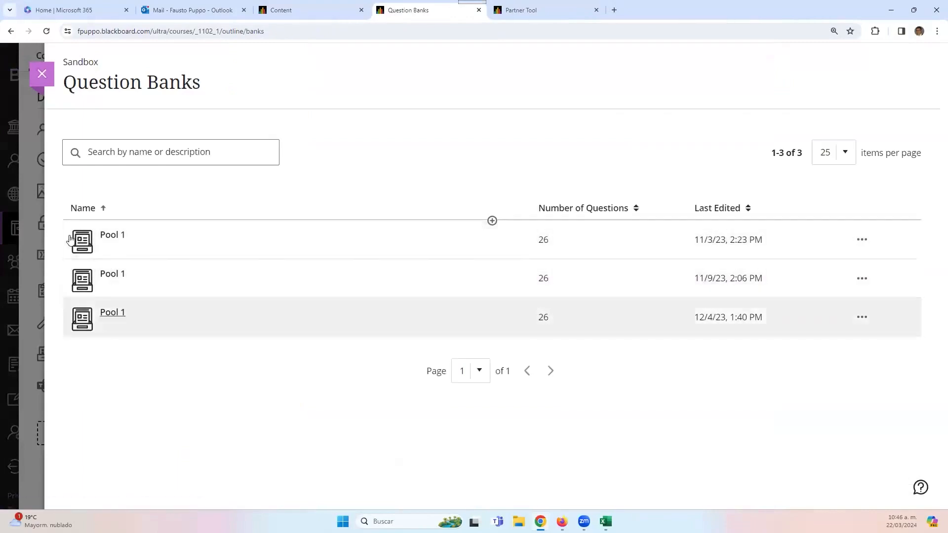
left_click(862, 279)
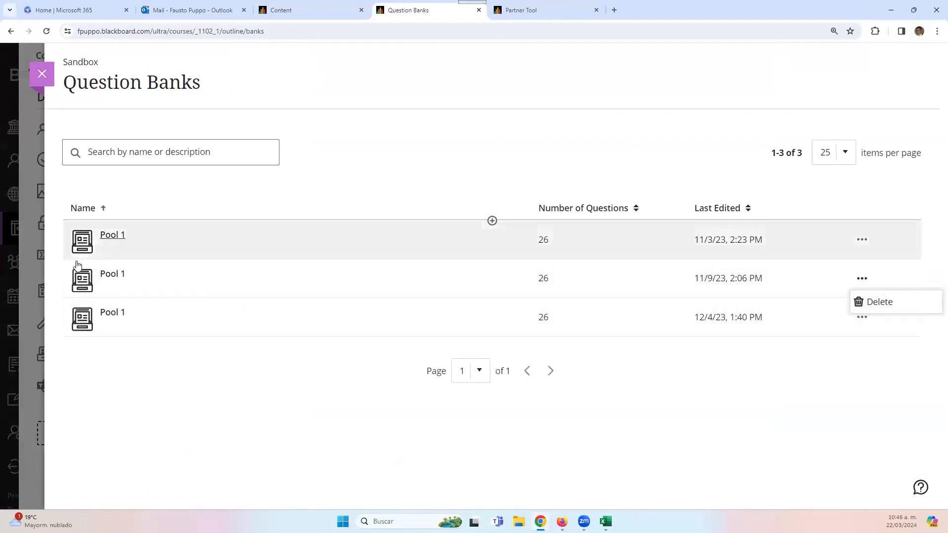
left_click(103, 274)
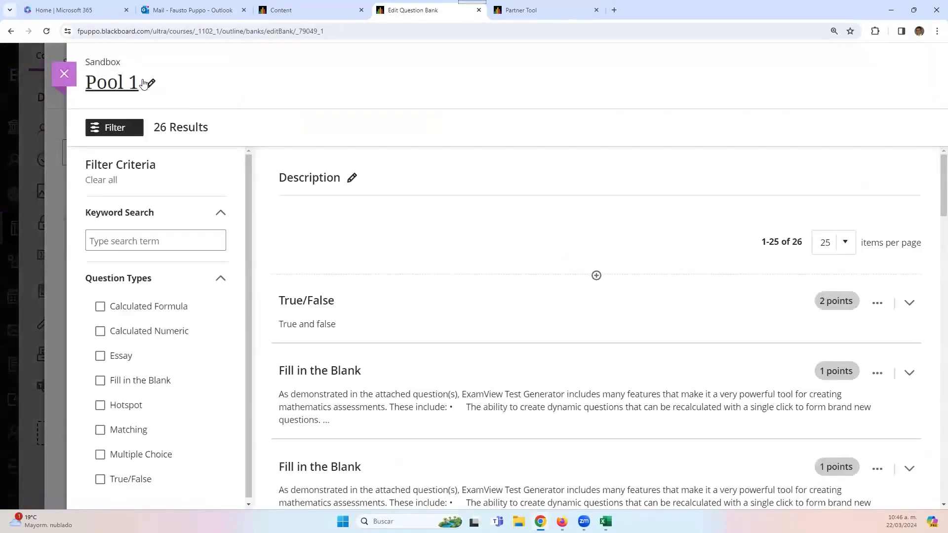
left_click(151, 88)
key("BackSpace")
type("2")
left_click(68, 85)
- Rename the remaining duplicate Pool 1 bank to Pool 3 and return to course content
left_click(127, 274)
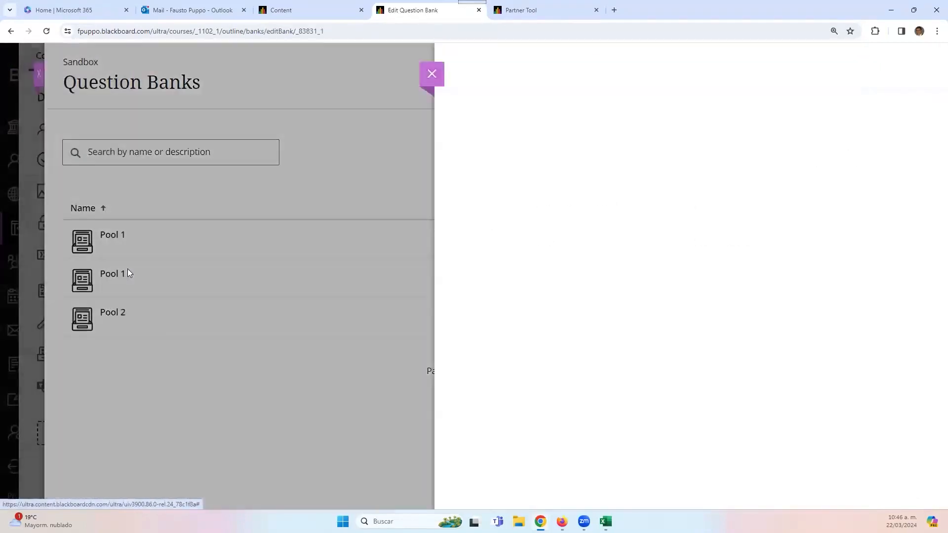
double_click(146, 79)
type("3")
left_click(66, 138)
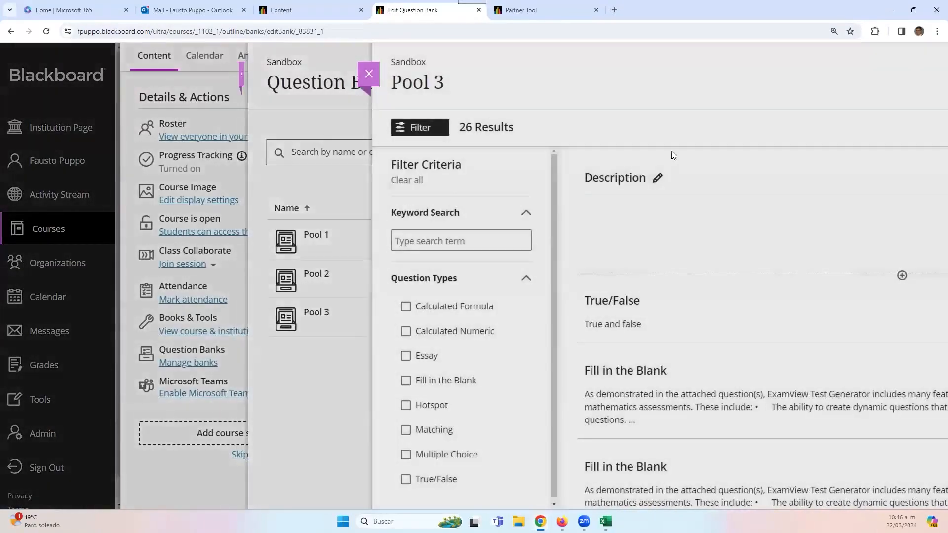
left_click(671, 155)
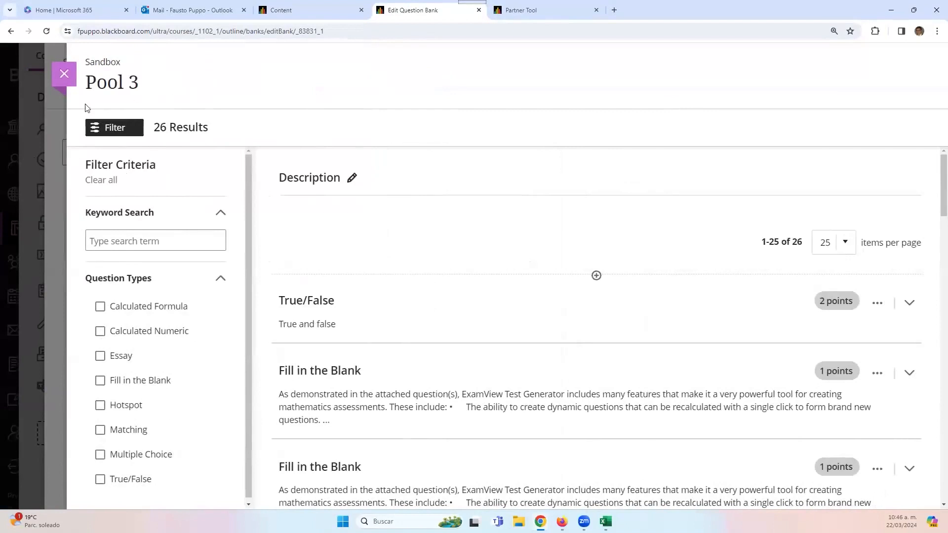
left_click(64, 74)
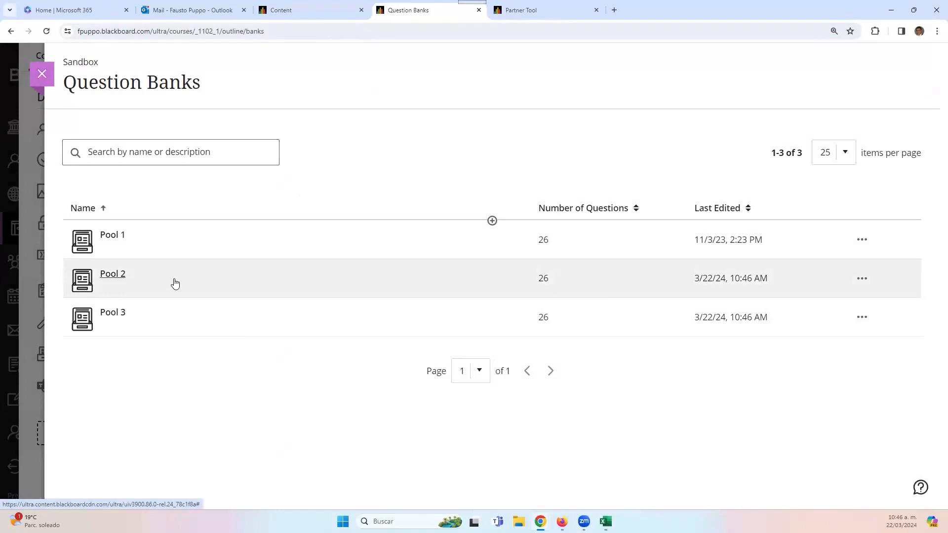
left_click(42, 74)
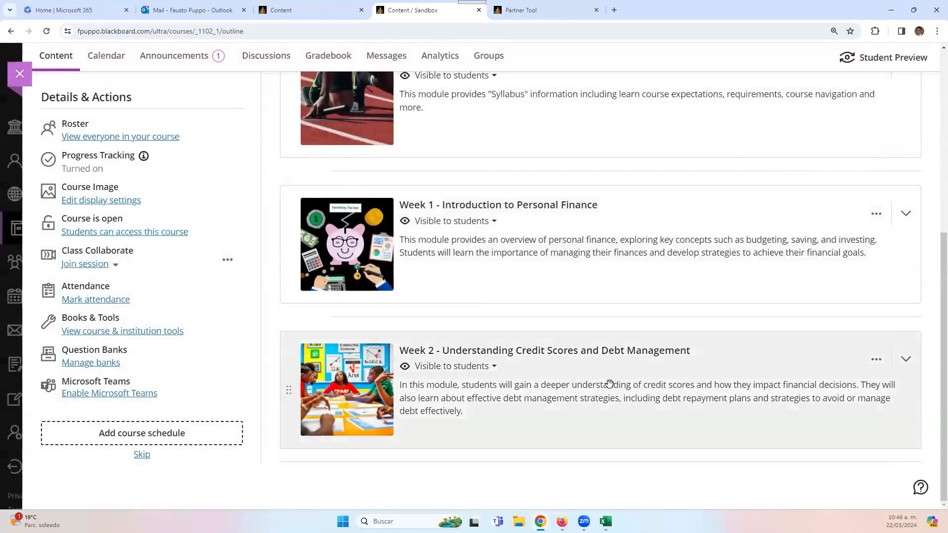
- Create a new test inside the Week 2 module
left_click(609, 385)
scroll(609, 398, "down", 5)
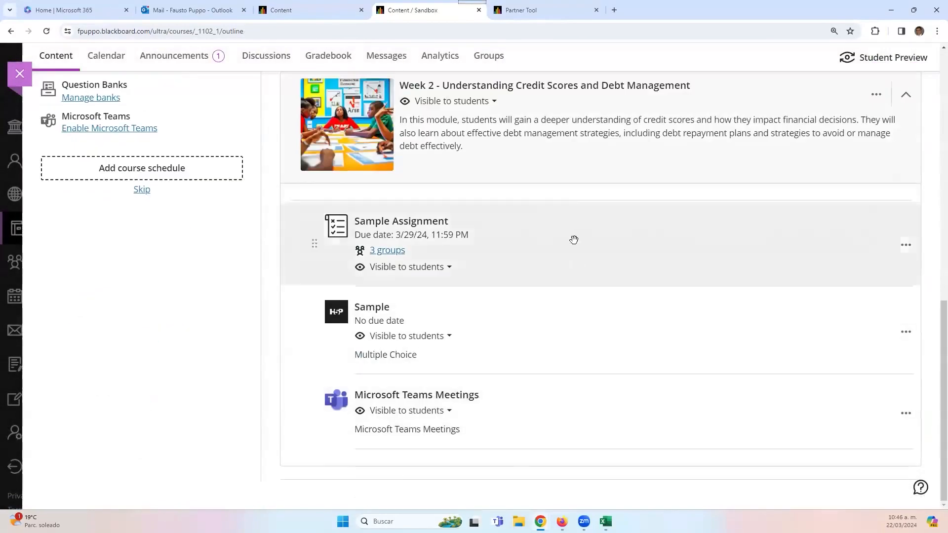
left_click(600, 200)
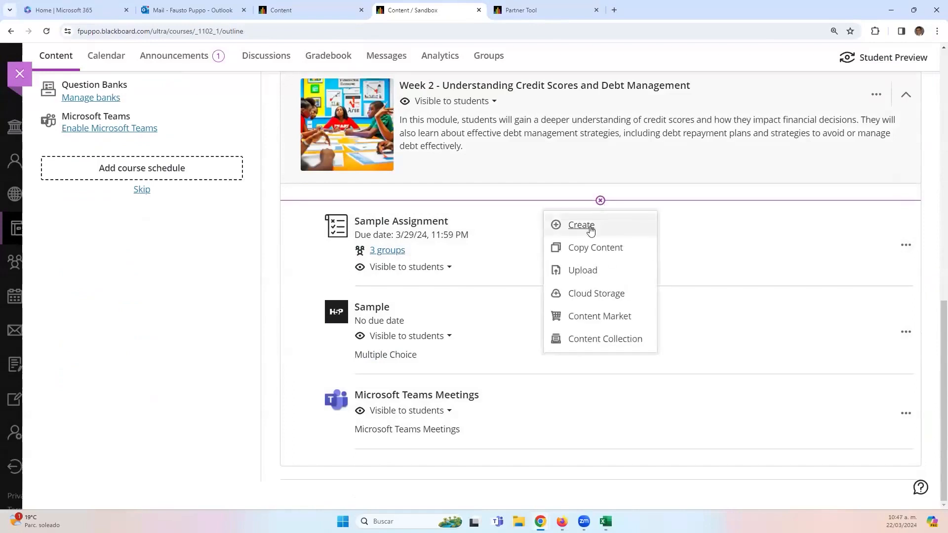
left_click(582, 225)
scroll(821, 300, "down", 3)
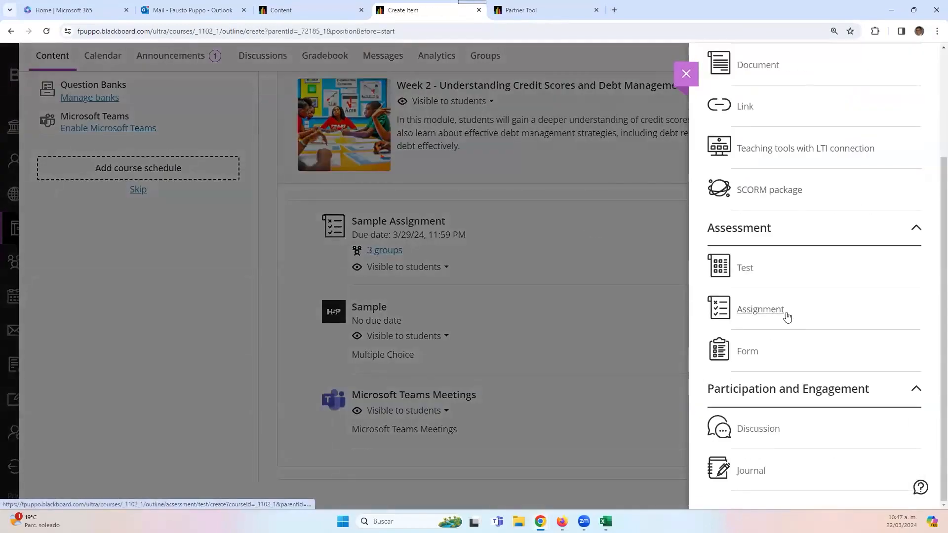
left_click(749, 270)
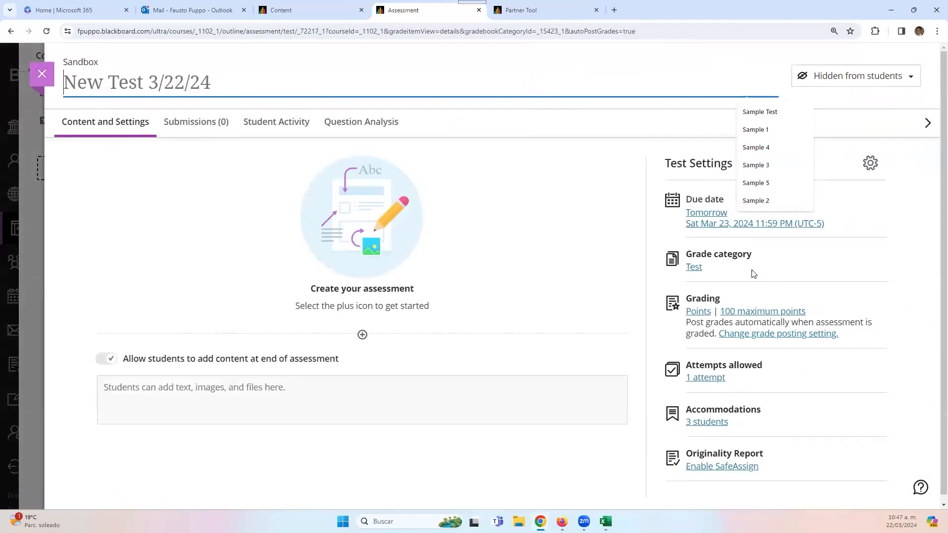
- Title the new test Sample Test
type("SAample")
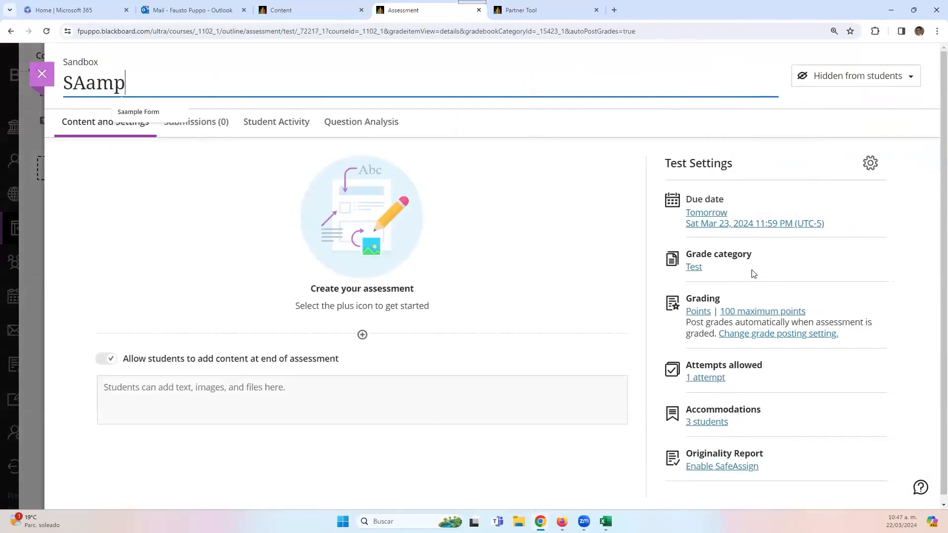
key("BackSpace")
key("BackSpace")
key("BackSpace")
key("BackSpace")
key("BackSpace")
key("BackSpace")
type("a")
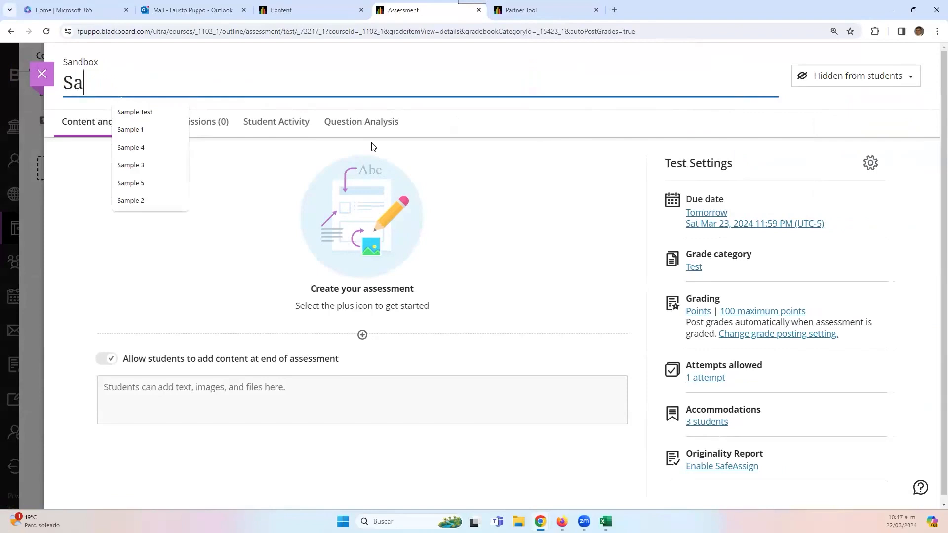
type("mple Test")
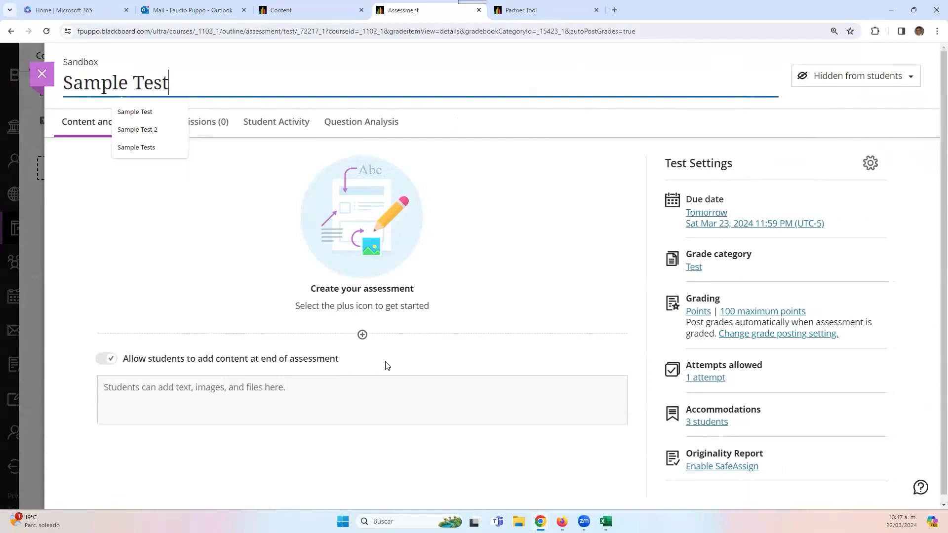
left_click(377, 335)
left_click(364, 337)
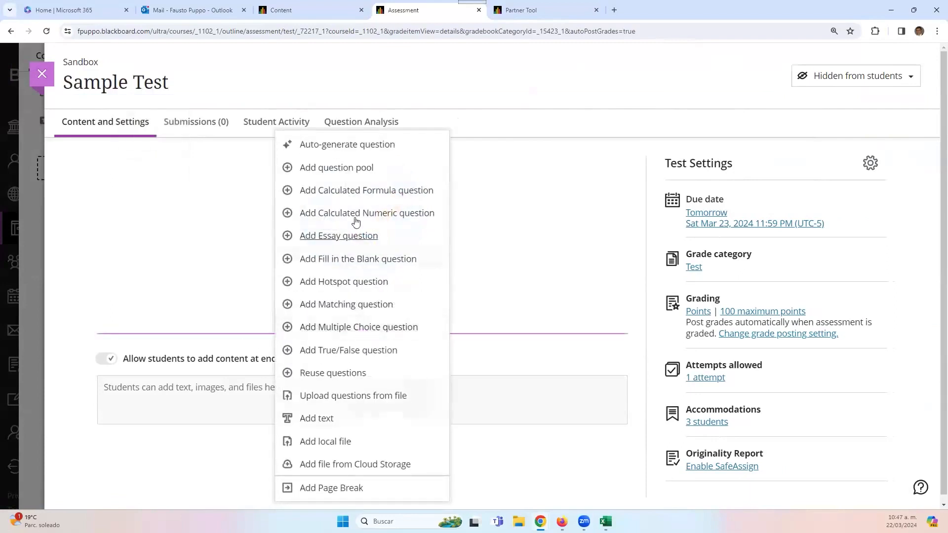
- Add a question pool with all 52 questions from Pool 1 and Pool 2 to Sample Test
left_click(357, 169)
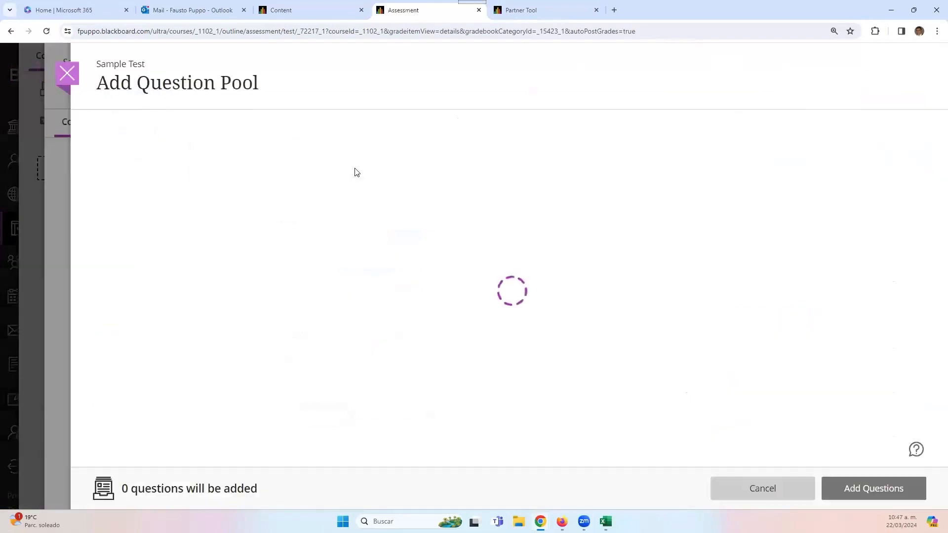
scroll(149, 425, "down", 3)
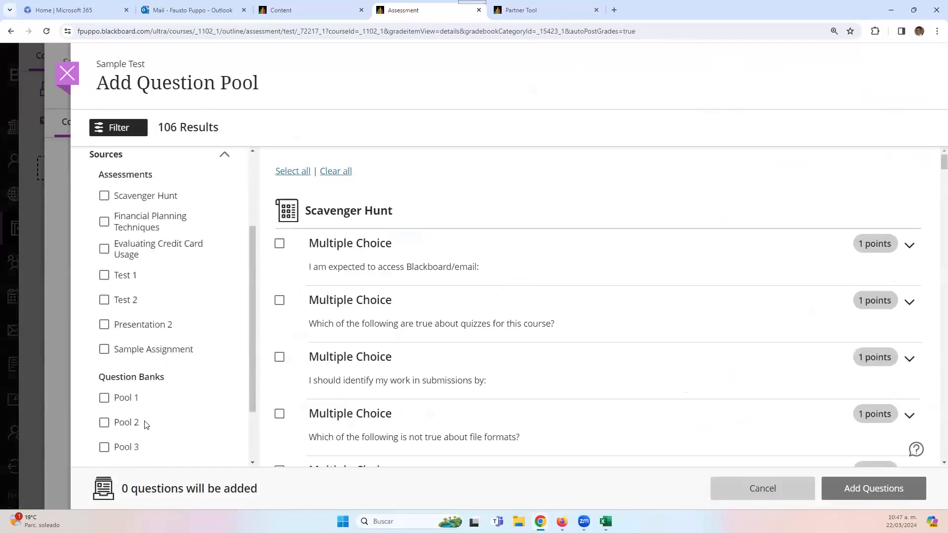
left_click(105, 379)
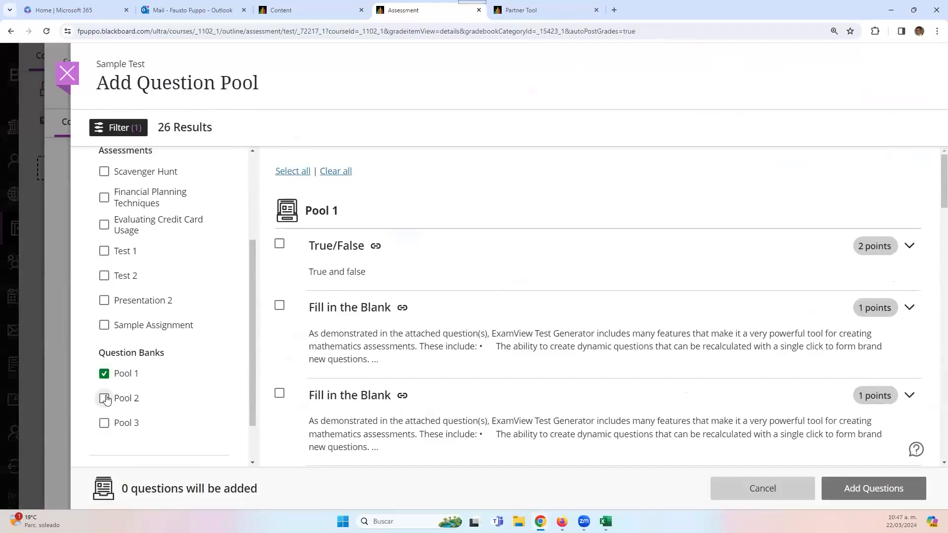
left_click(105, 399)
left_click(105, 424)
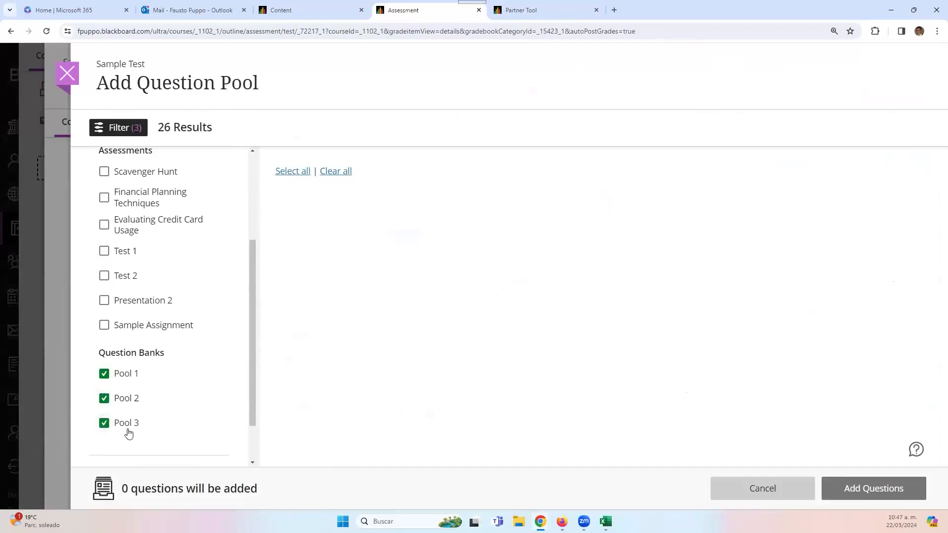
left_click(105, 423)
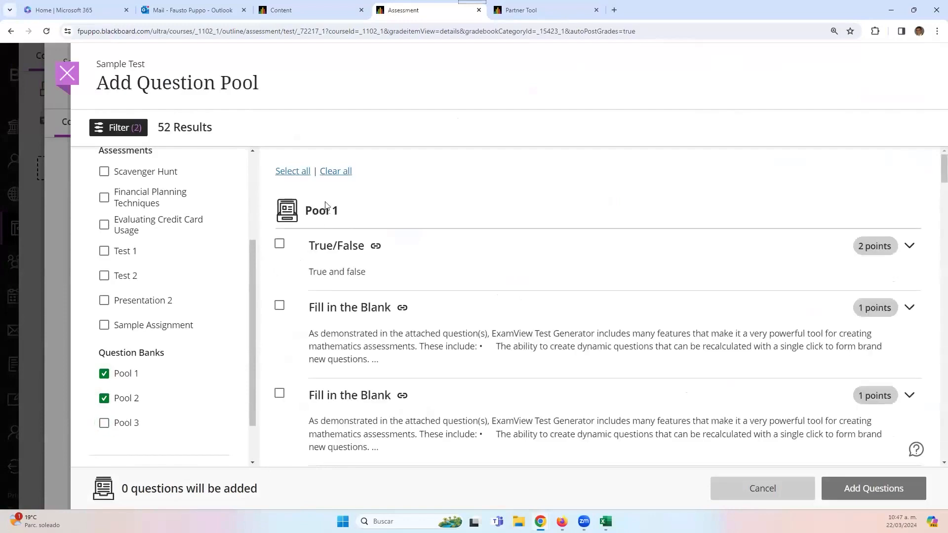
left_click(305, 172)
left_click(861, 491)
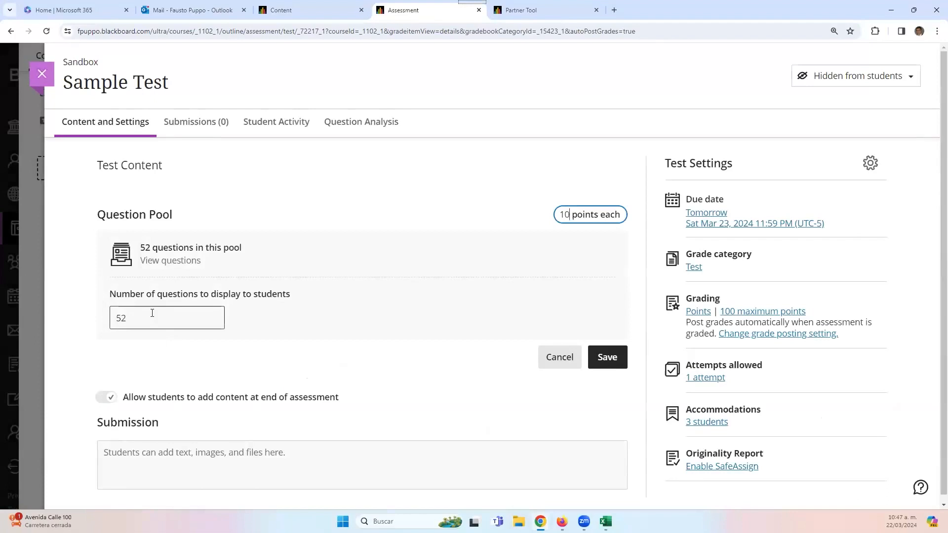
- Show 20 pooled questions at 10 points each, save, and close Sample Test
left_click_drag(130, 319, 85, 322)
type("20")
left_click(86, 324)
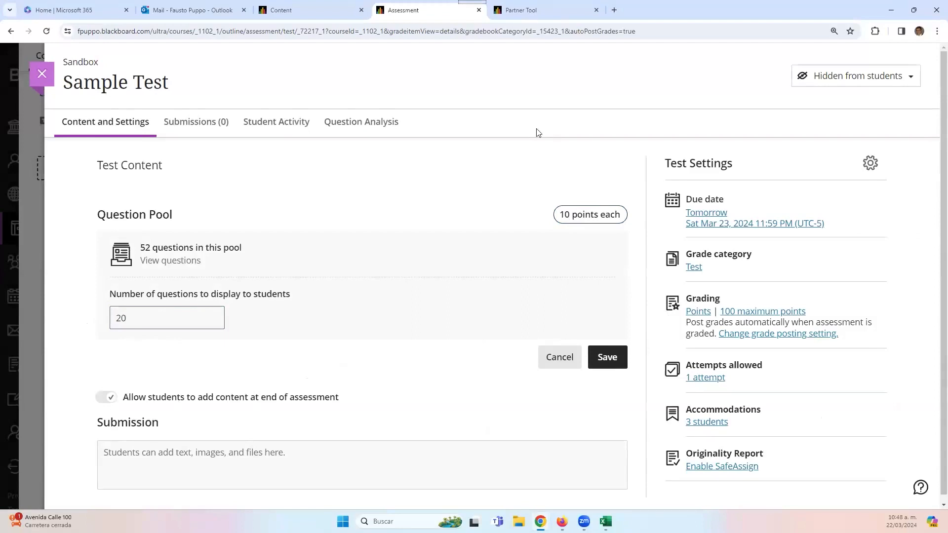
left_click(608, 357)
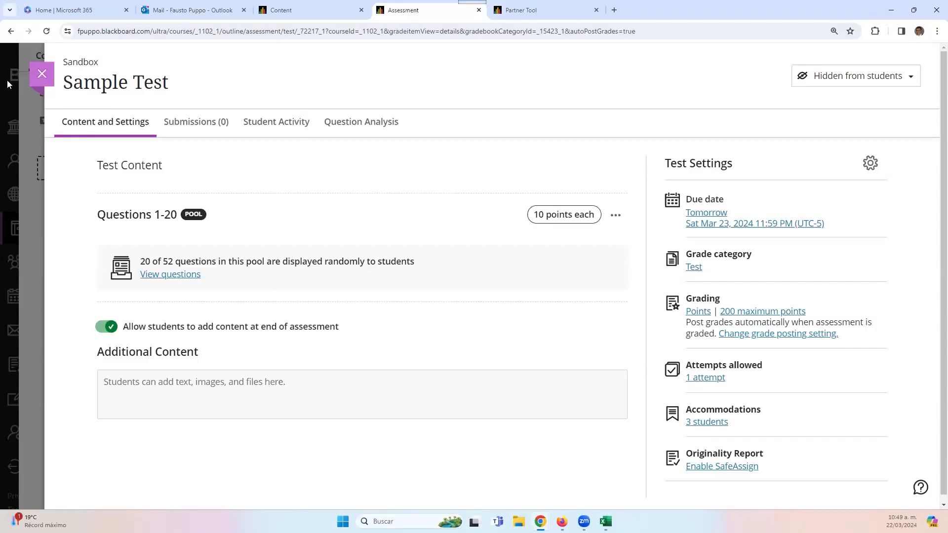
left_click(39, 78)
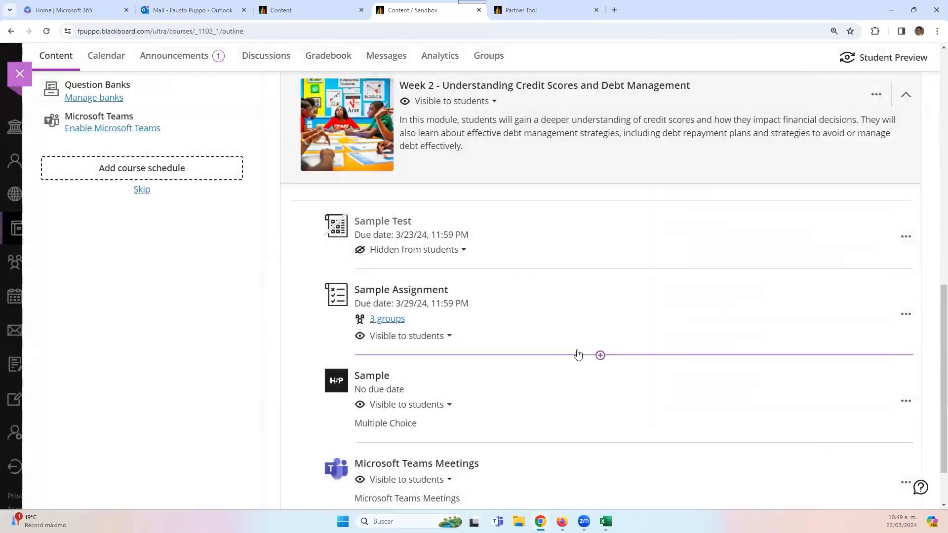
- Set the Sample Test's visibility to Visible to students and close the test panel
mouse_move(599, 204)
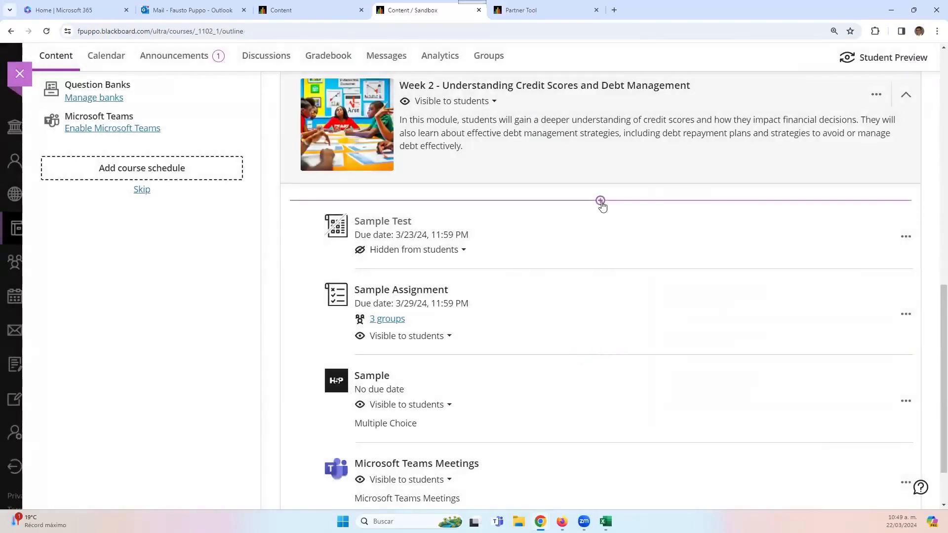
left_click(568, 240)
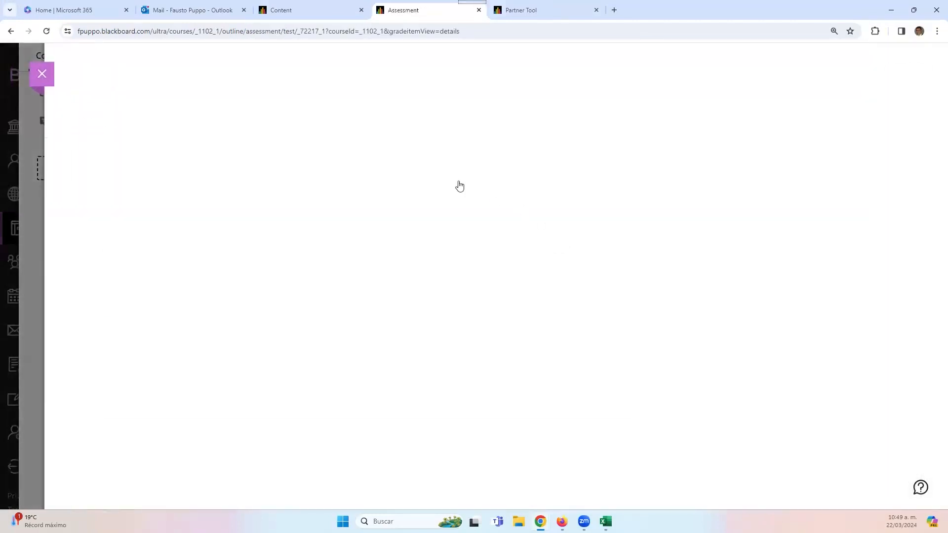
left_click(887, 75)
left_click(850, 98)
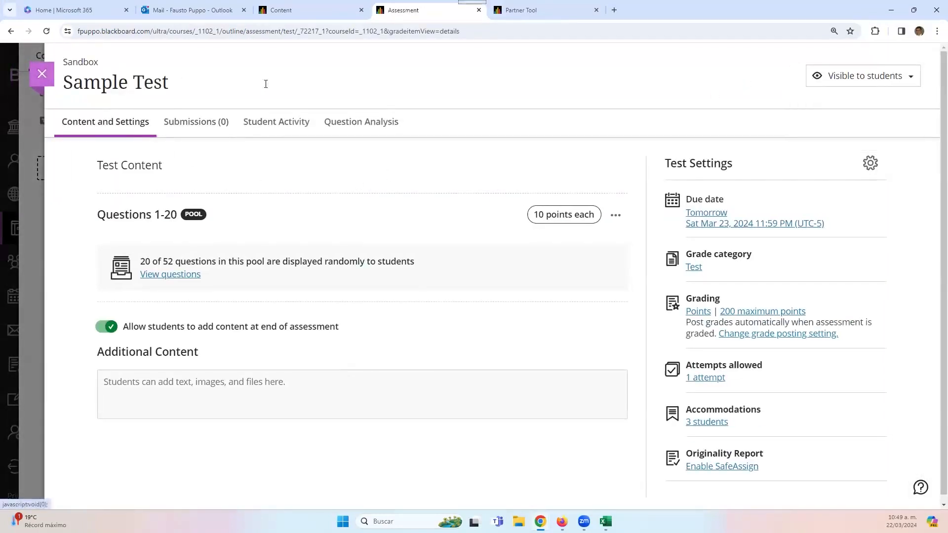
left_click(41, 74)
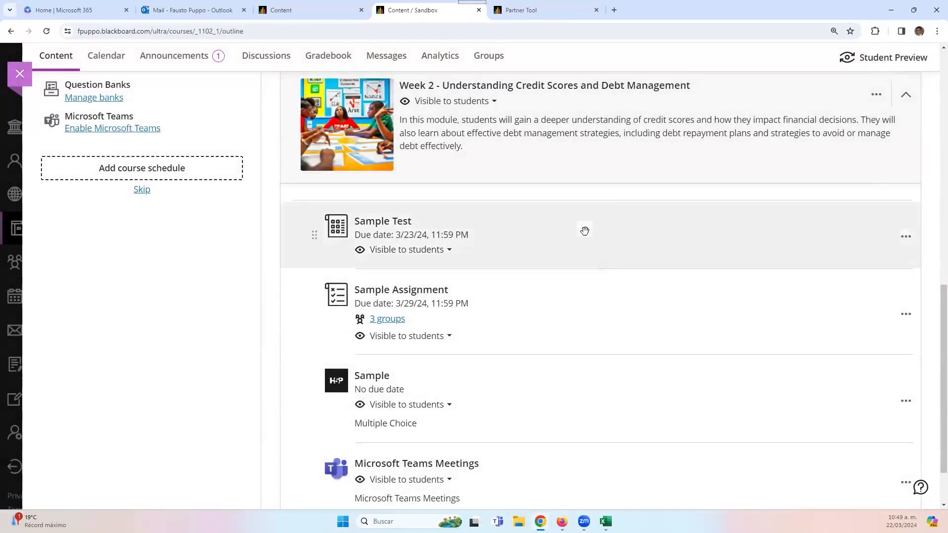
mouse_move(601, 201)
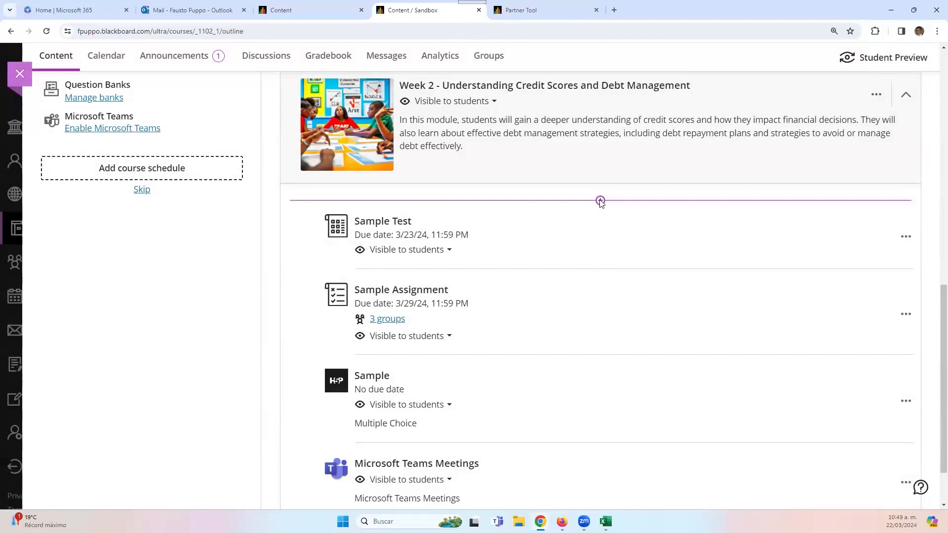
left_click(600, 201)
left_click(595, 248)
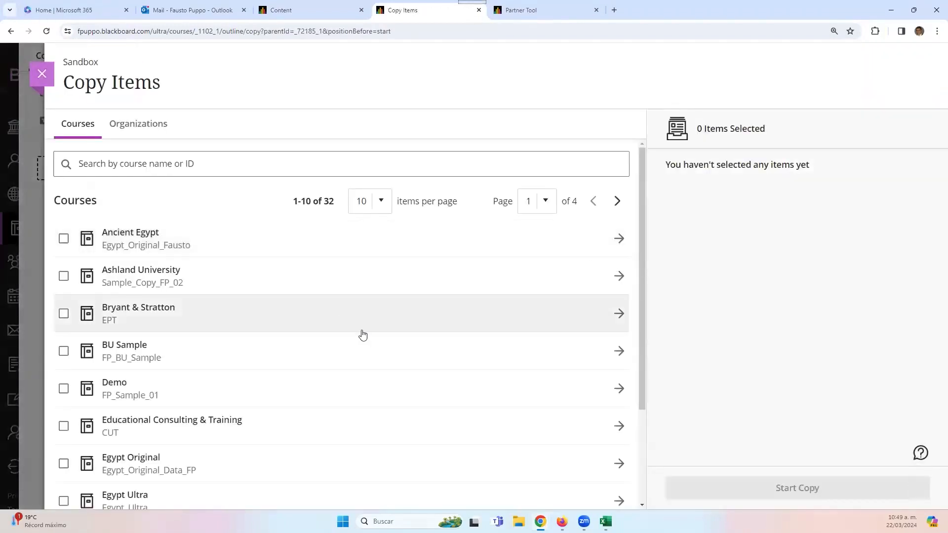
scroll(362, 334, "down", 3)
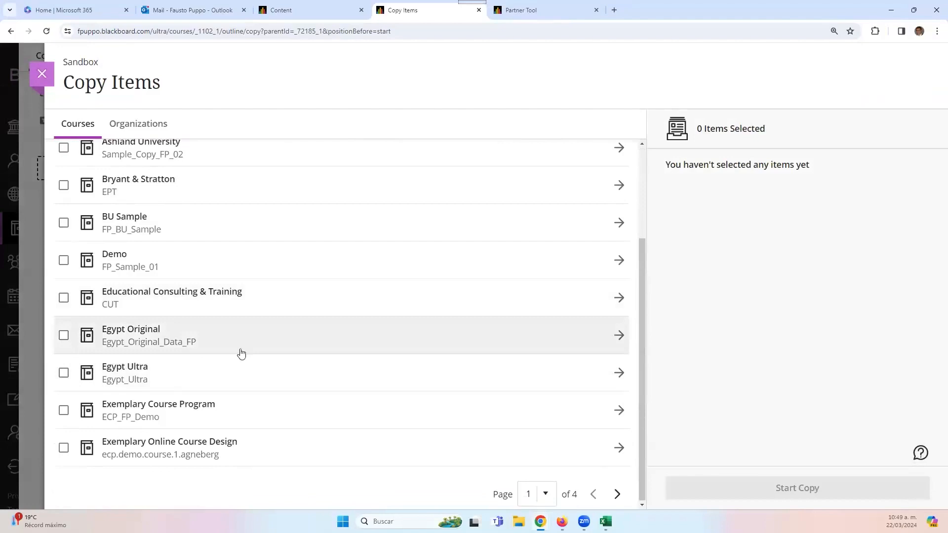
left_click(319, 342)
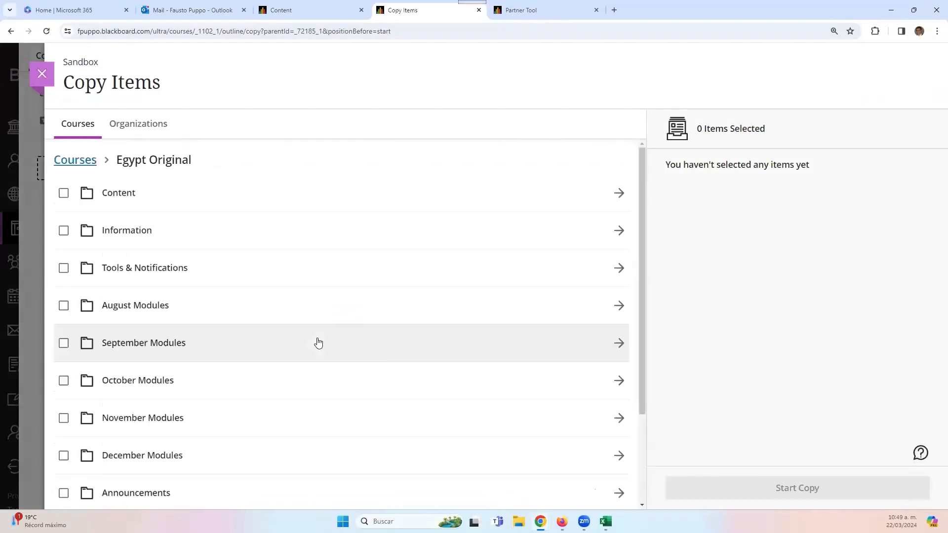
scroll(311, 313, "down", 3)
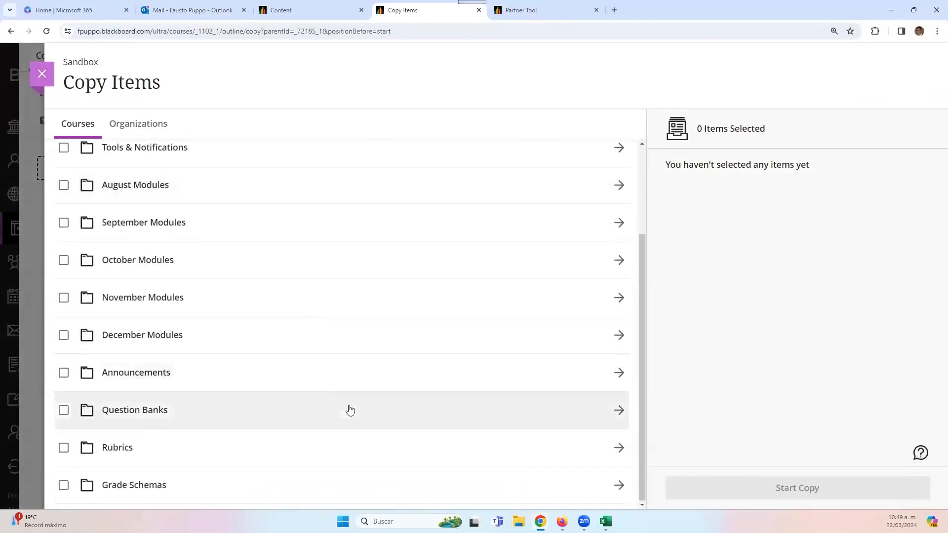
scroll(290, 366, "up", 3)
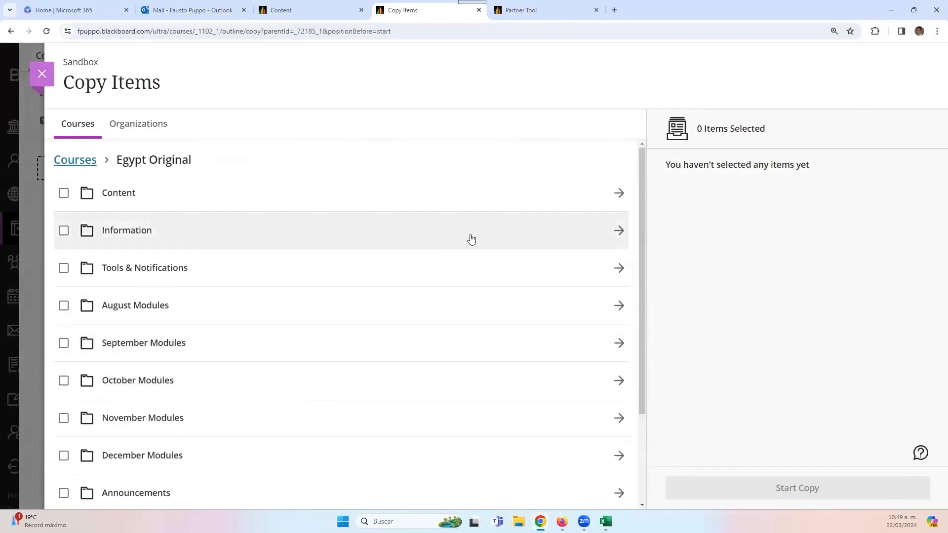
left_click(427, 308)
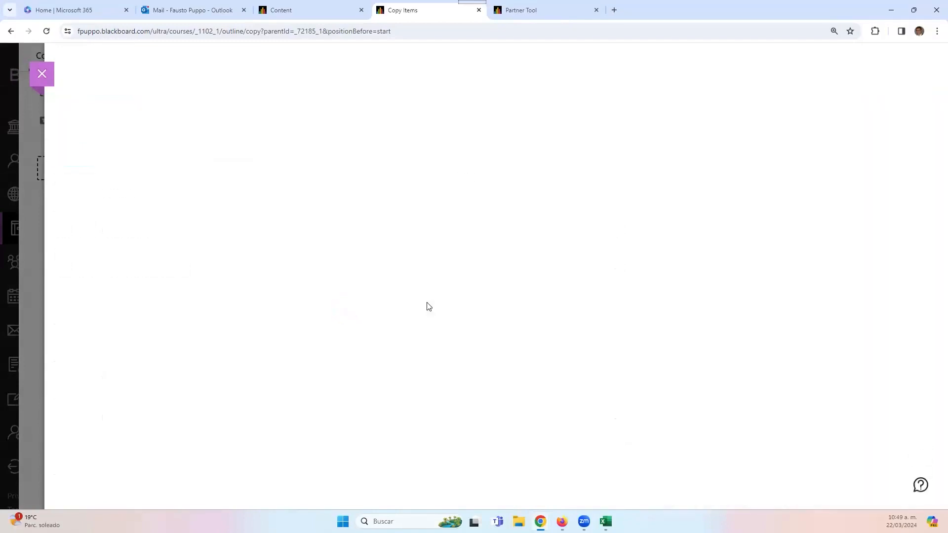
left_click(49, 83)
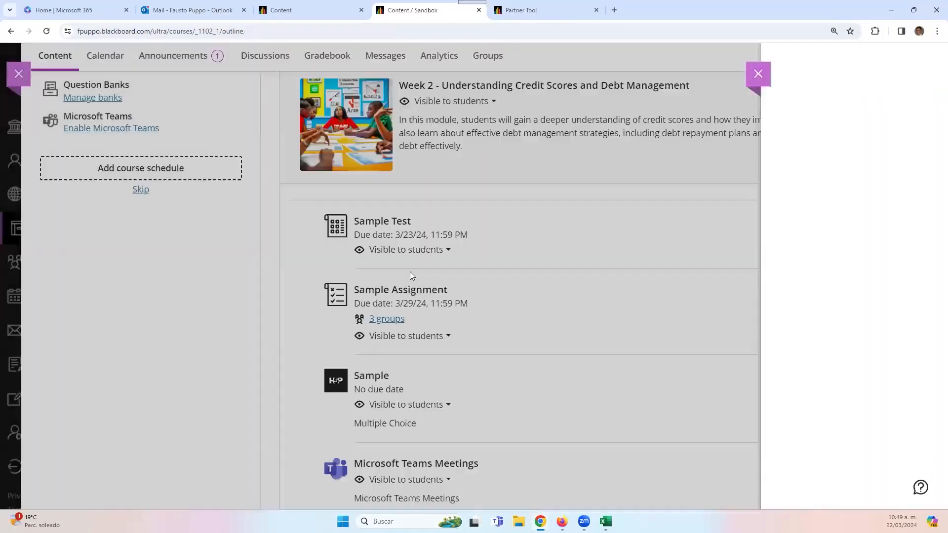
scroll(576, 411, "down", 2)
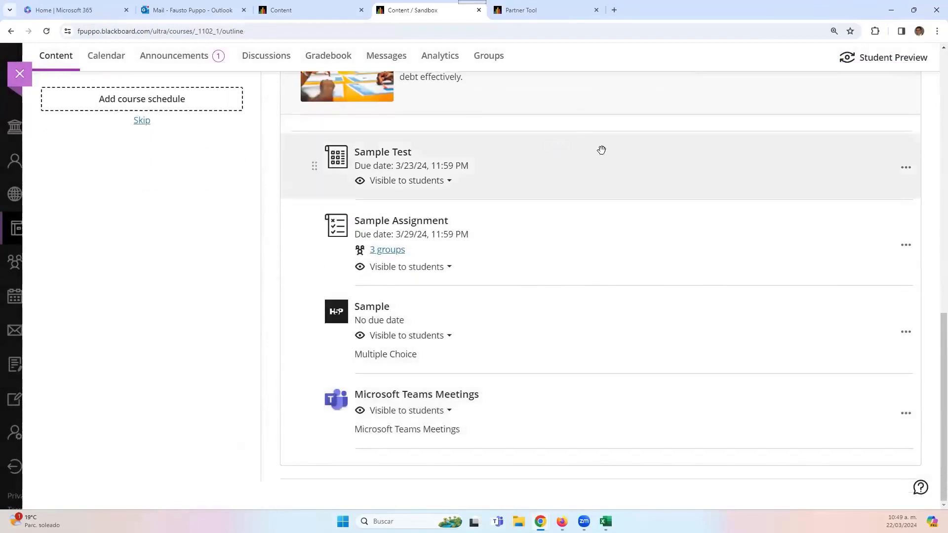
- Start a content copy and select Scavenger Hunt from Ancient Egypt's Get Started Here module
left_click(600, 133)
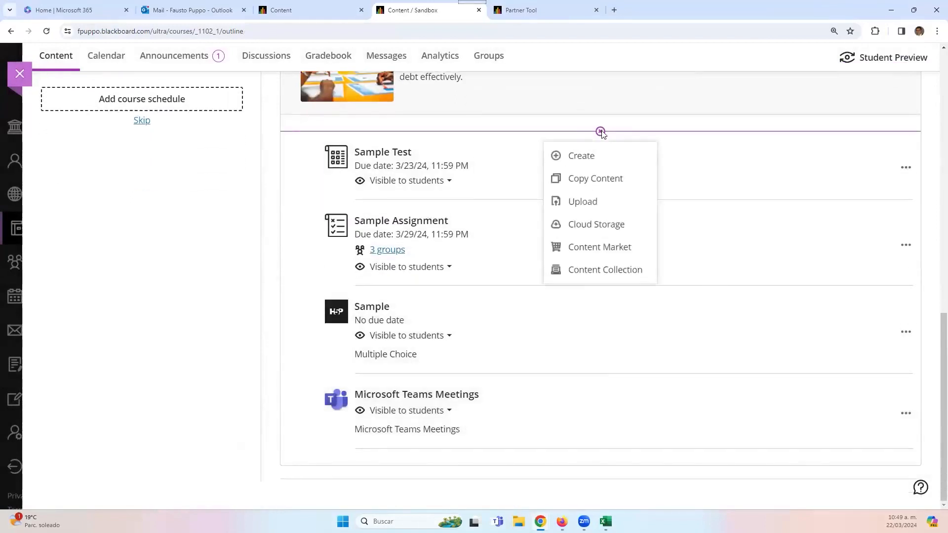
left_click(595, 181)
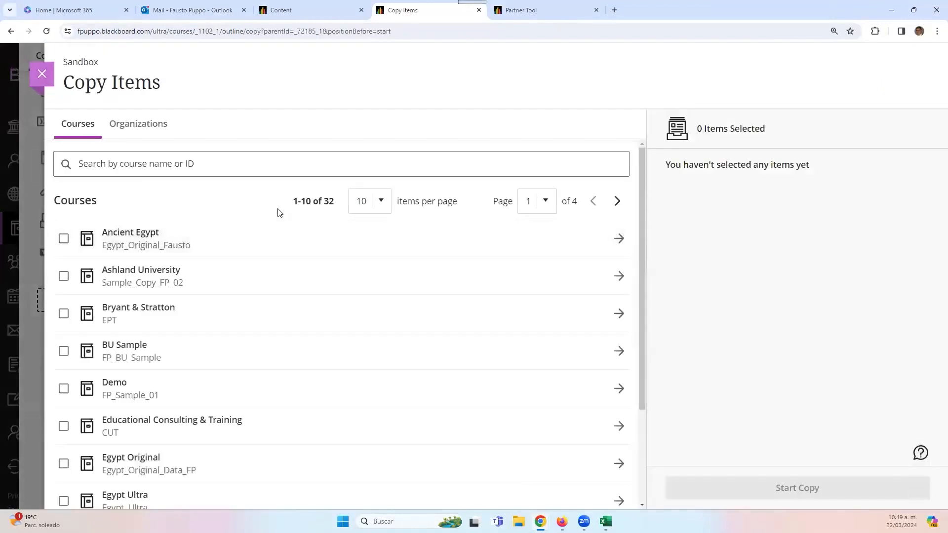
left_click(294, 236)
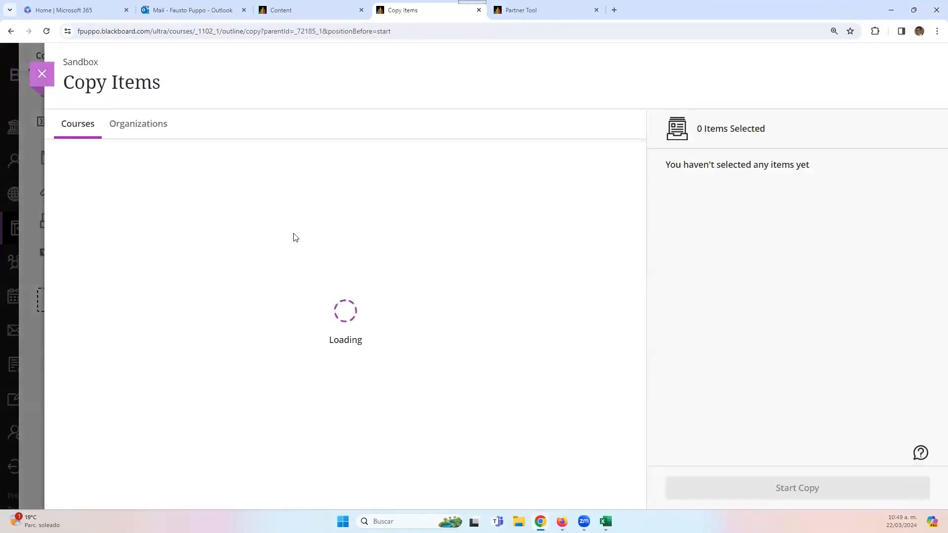
left_click(338, 194)
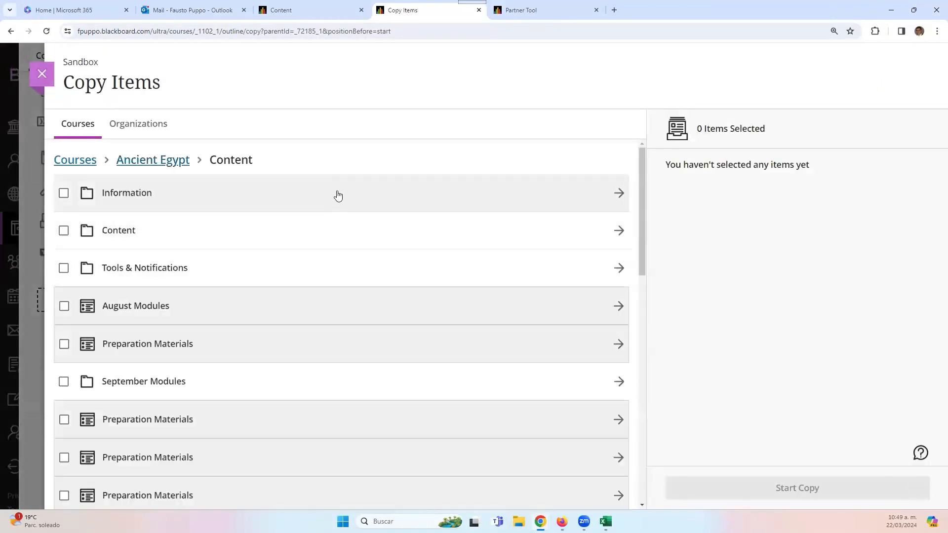
left_click(370, 315)
left_click(289, 192)
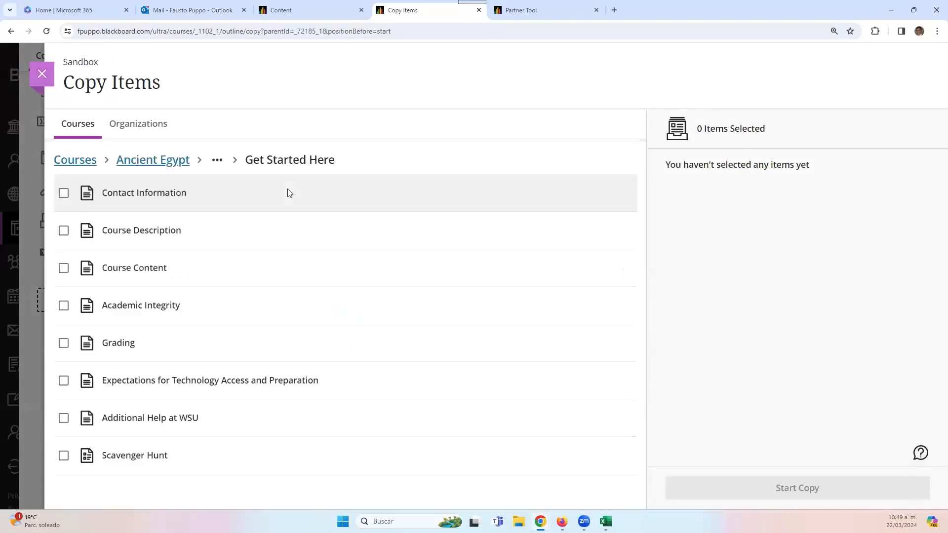
left_click(64, 455)
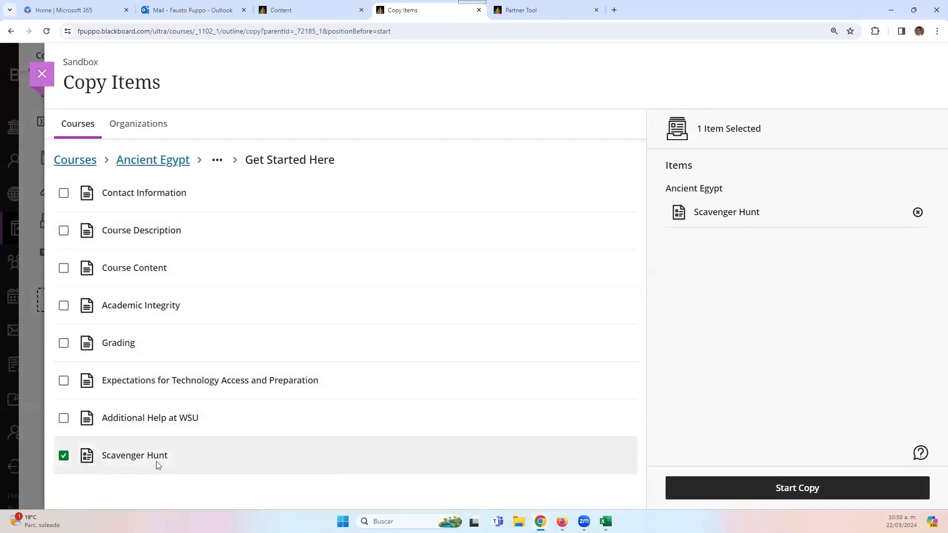
- Also select Pool 1 and the Grading Rubric for Discussion Boards, then start the copy
left_click(154, 161)
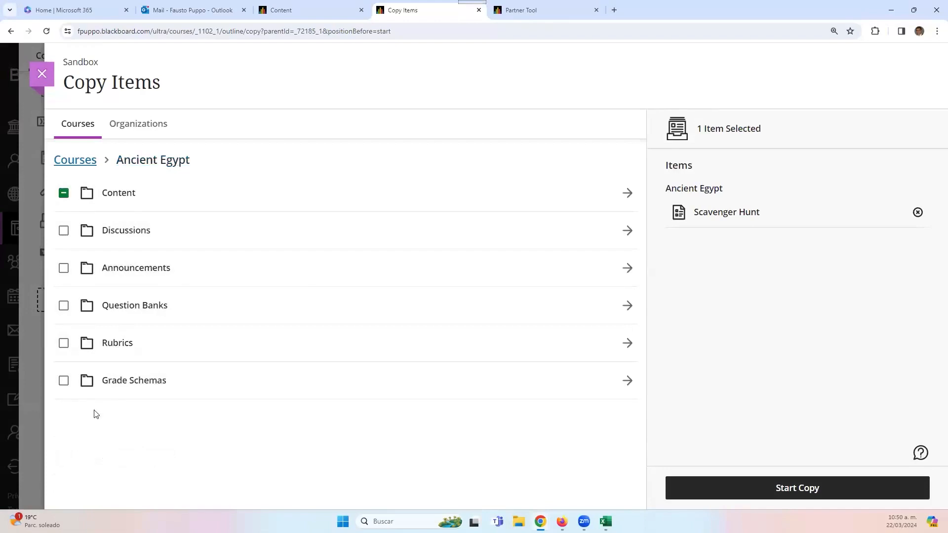
left_click(242, 320)
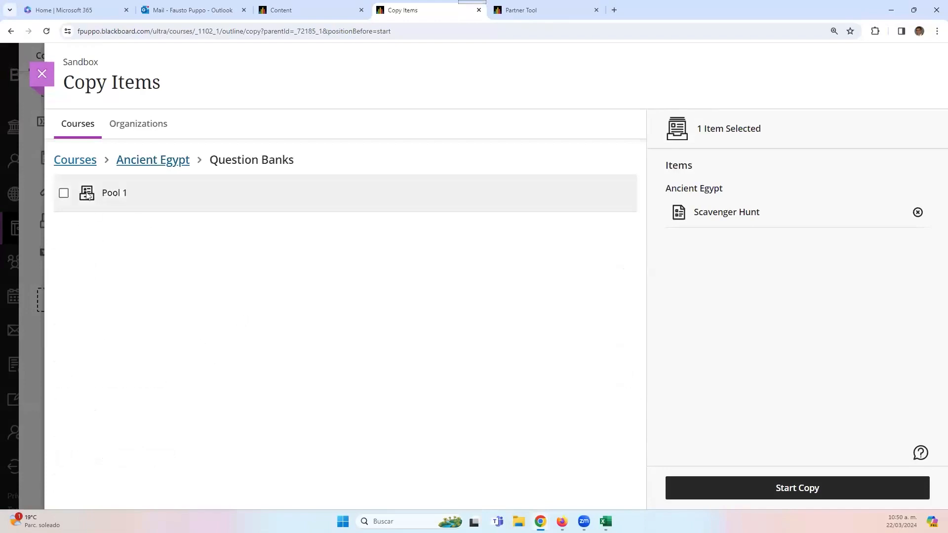
left_click(63, 193)
left_click(154, 161)
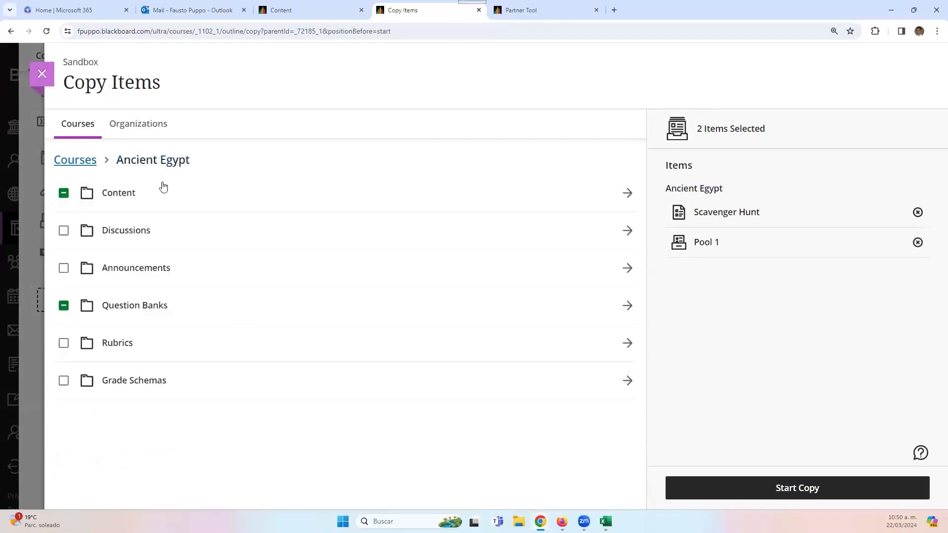
left_click(131, 353)
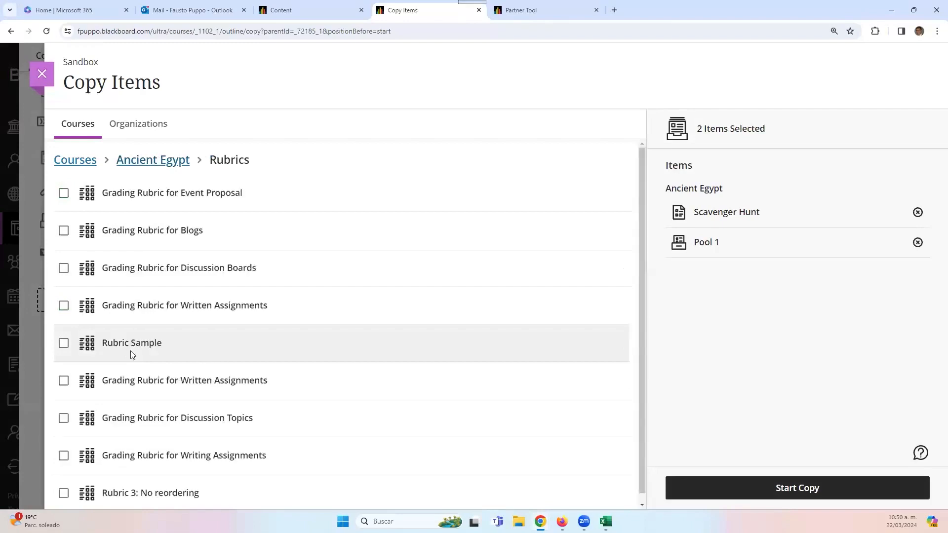
left_click(64, 268)
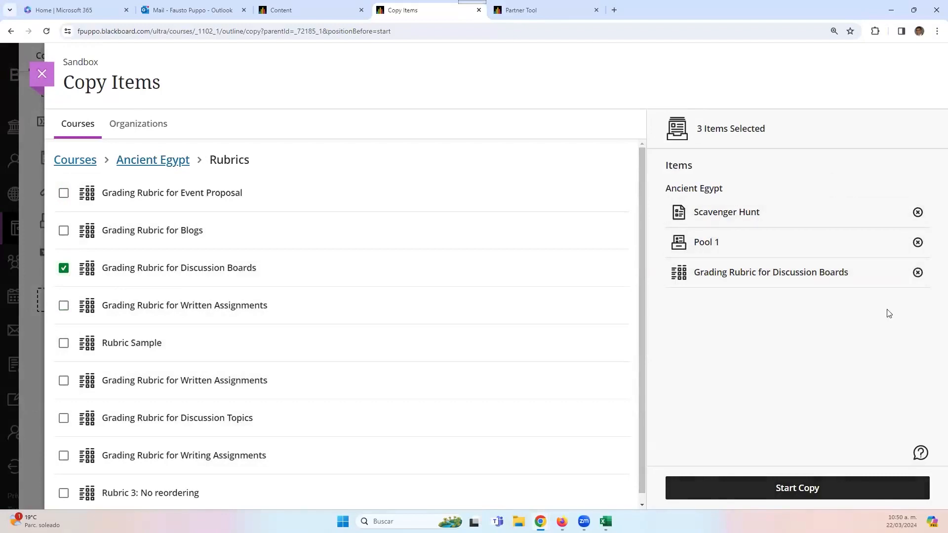
left_click(801, 488)
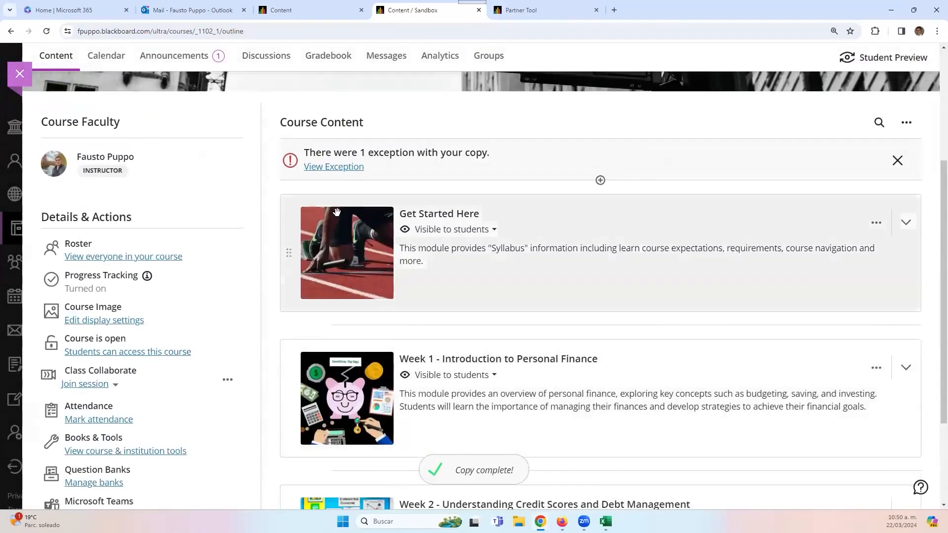
- Review the Progress Tracking exception in the copy's exception report, then close the report
left_click(348, 167)
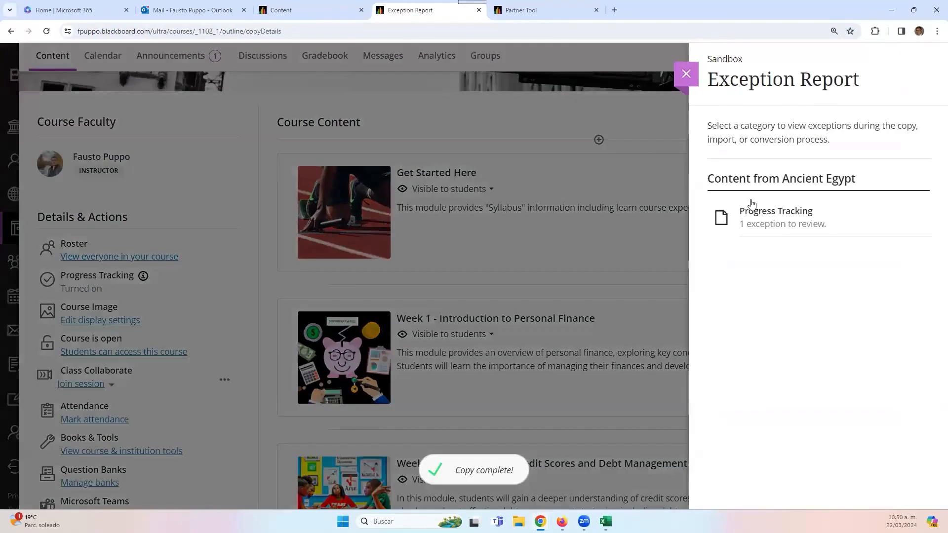
left_click(787, 218)
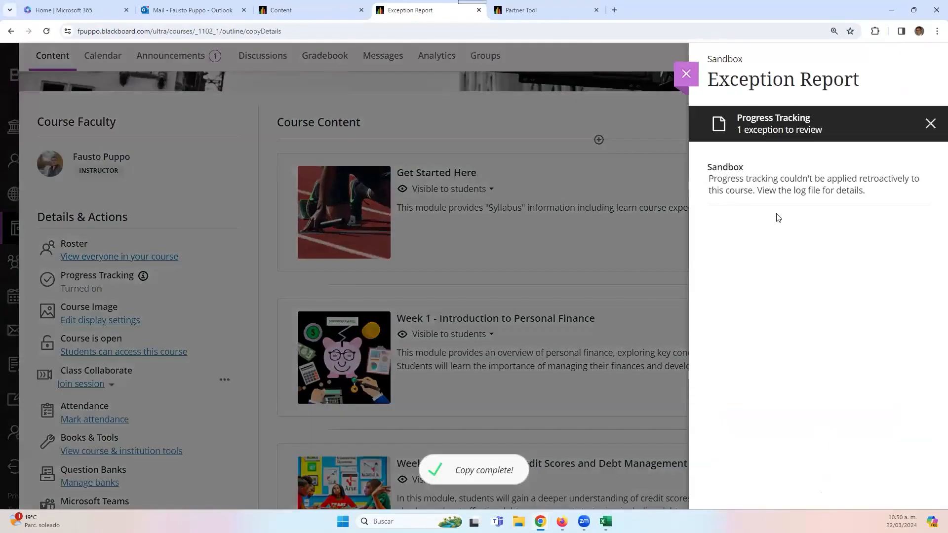
left_click(933, 129)
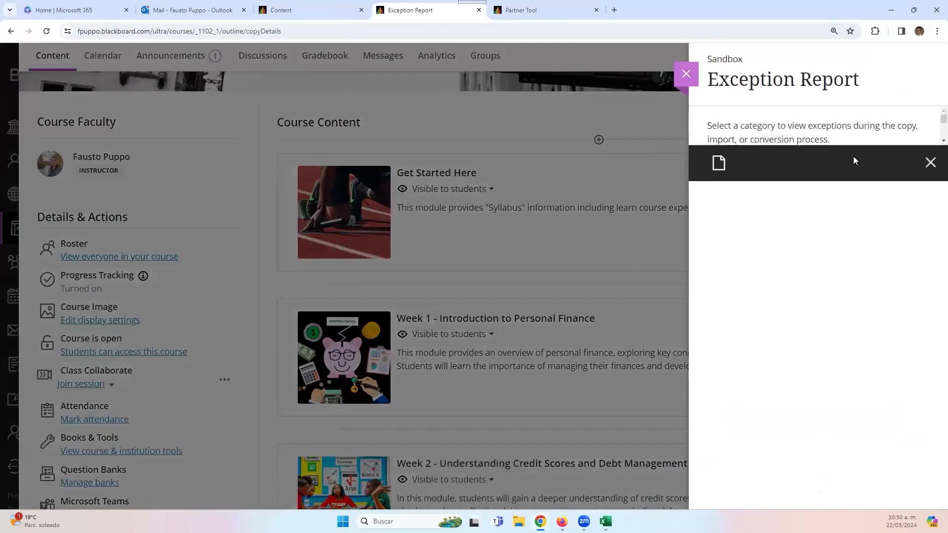
left_click(686, 74)
- Expand Week 2 to list Scavenger Hunt, Sample Test and Sample Assignment
scroll(596, 261, "down", 2)
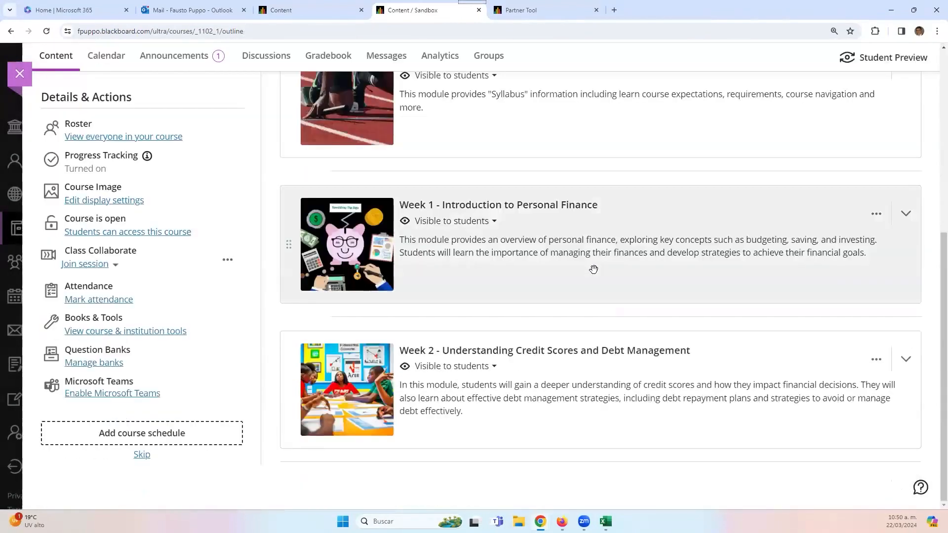
scroll(593, 269, "up", 4)
scroll(587, 282, "down", 4)
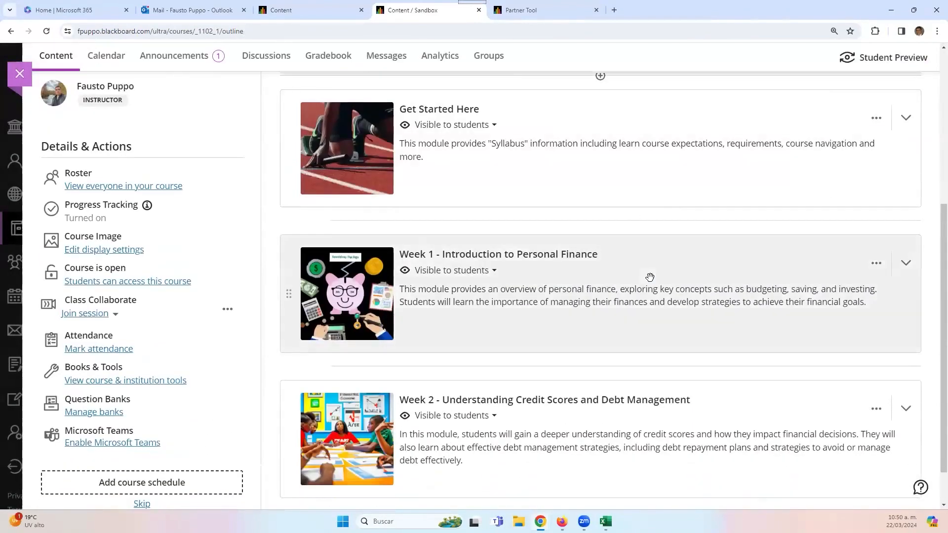
double_click(650, 278)
scroll(651, 384, "down", 1)
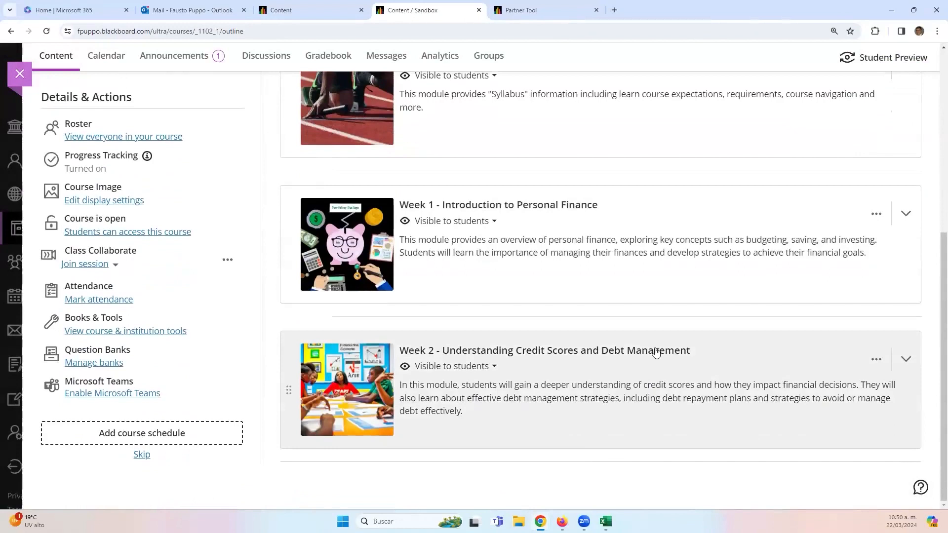
left_click(651, 384)
scroll(568, 335, "down", 5)
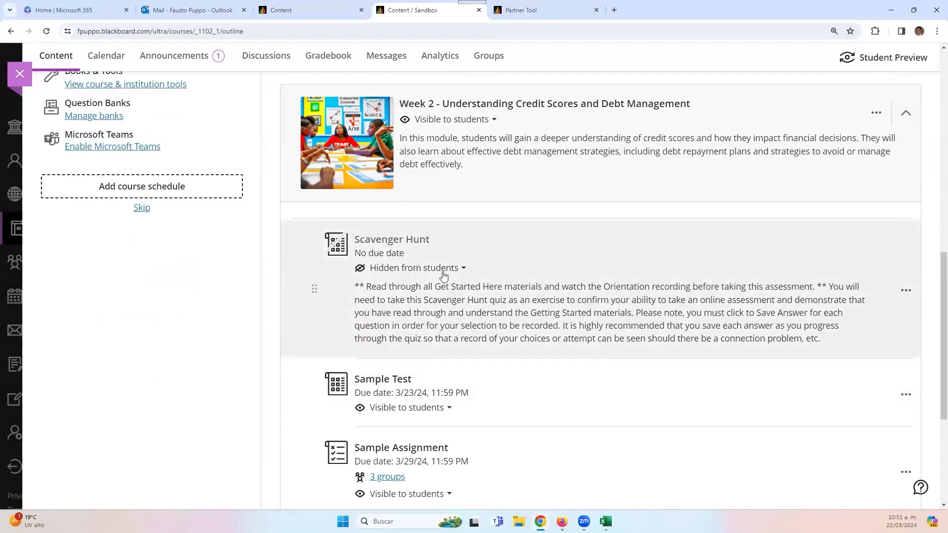
- Make Scavenger Hunt visible to students and open the test
left_click(443, 272)
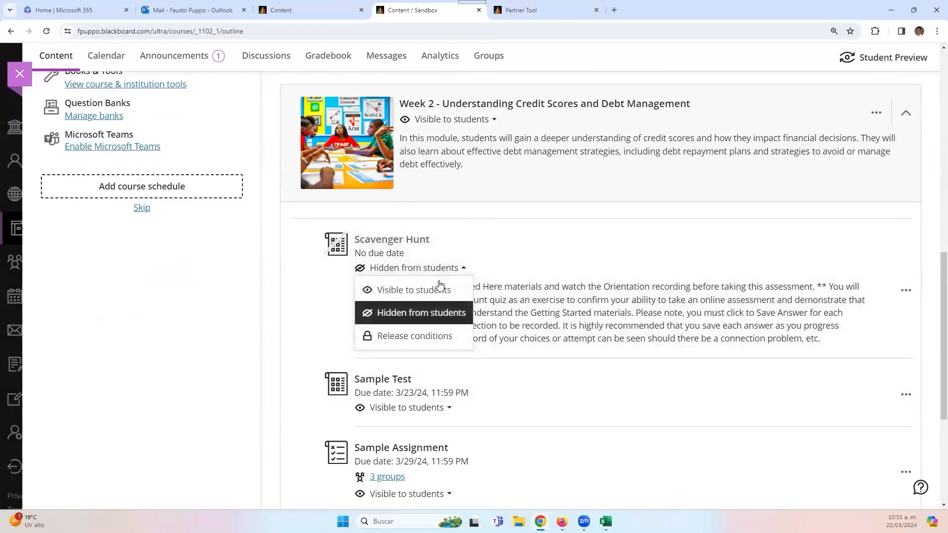
left_click(591, 327)
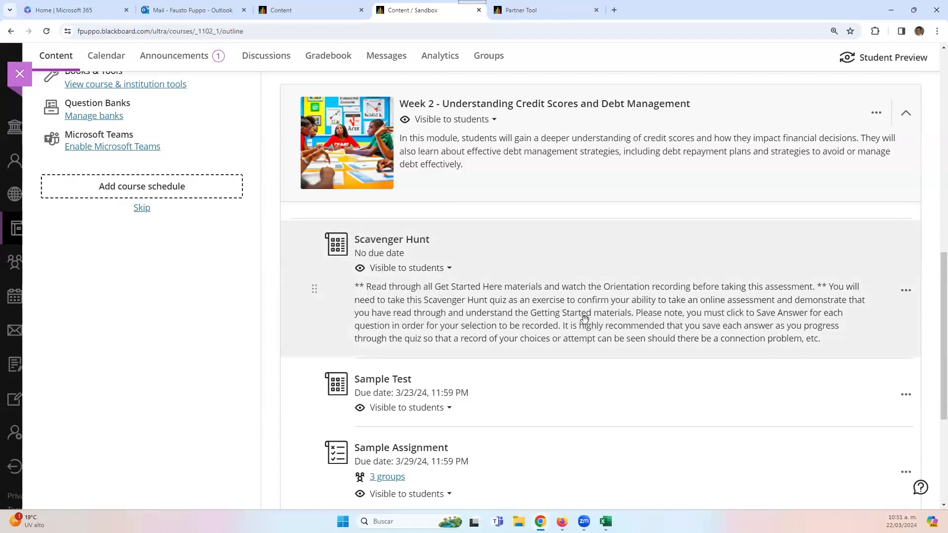
left_click(407, 245)
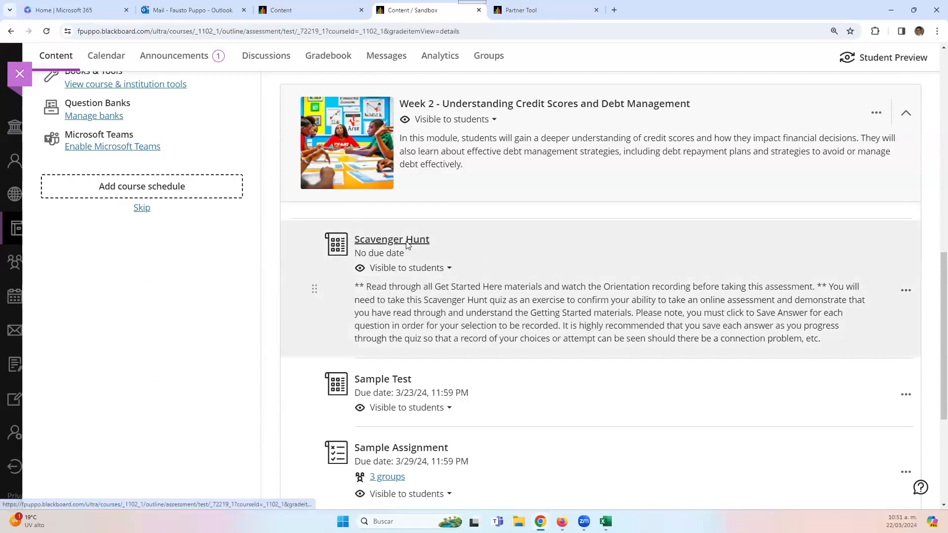
scroll(379, 380, "down", 1)
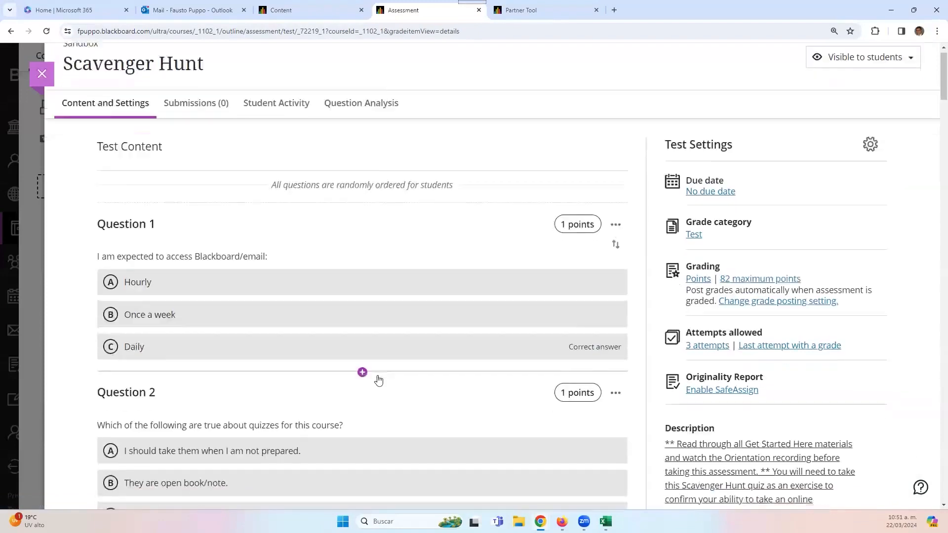
scroll(378, 380, "down", 2)
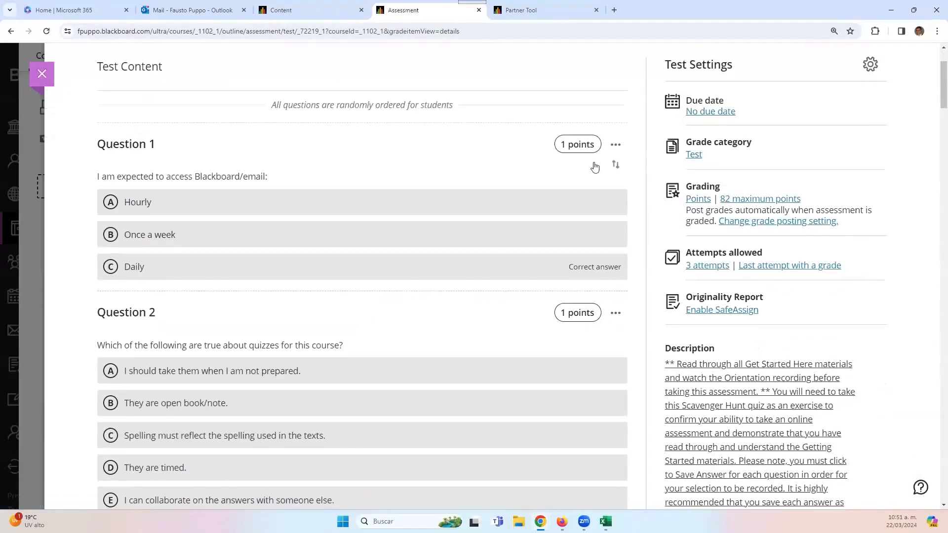
- Open Question 1's editor, then close and reopen the Scavenger Hunt test
left_click(616, 146)
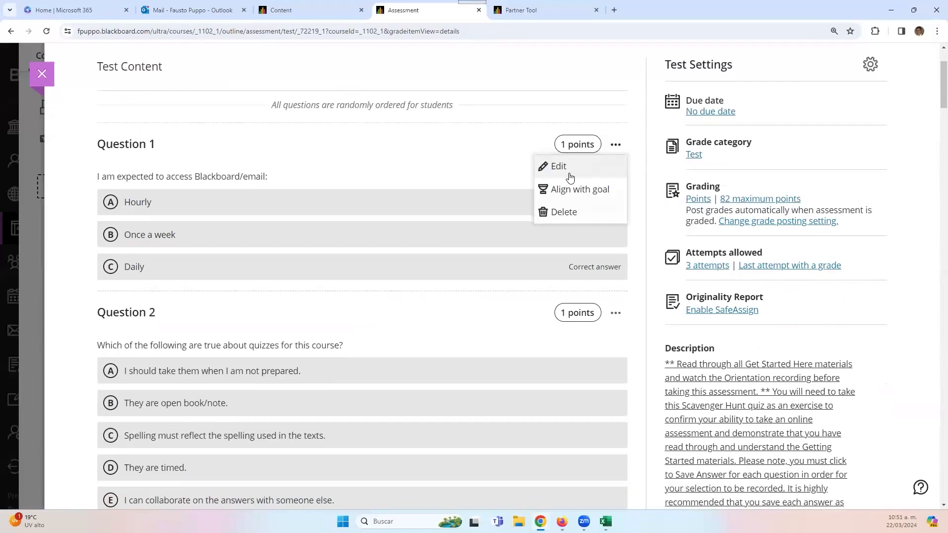
left_click(557, 172)
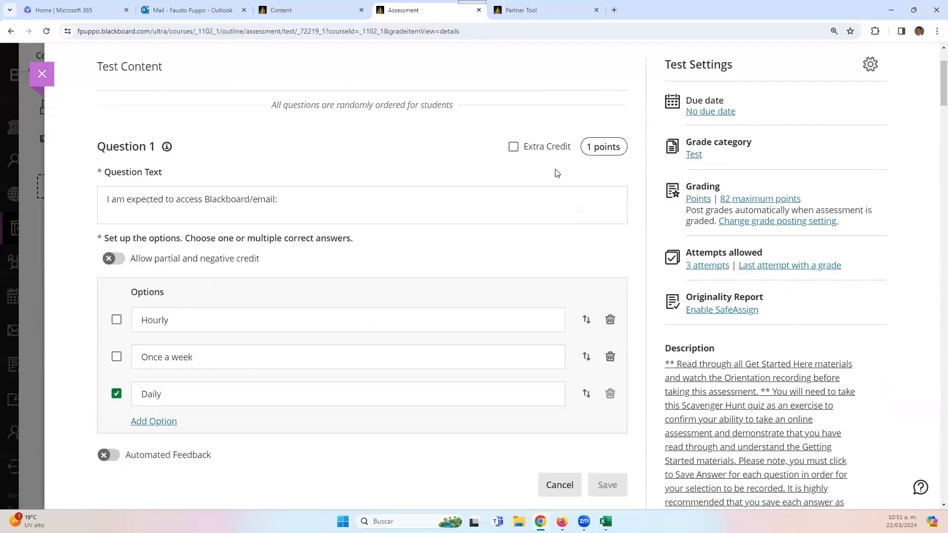
scroll(368, 351, "down", 3)
scroll(424, 184, "up", 3)
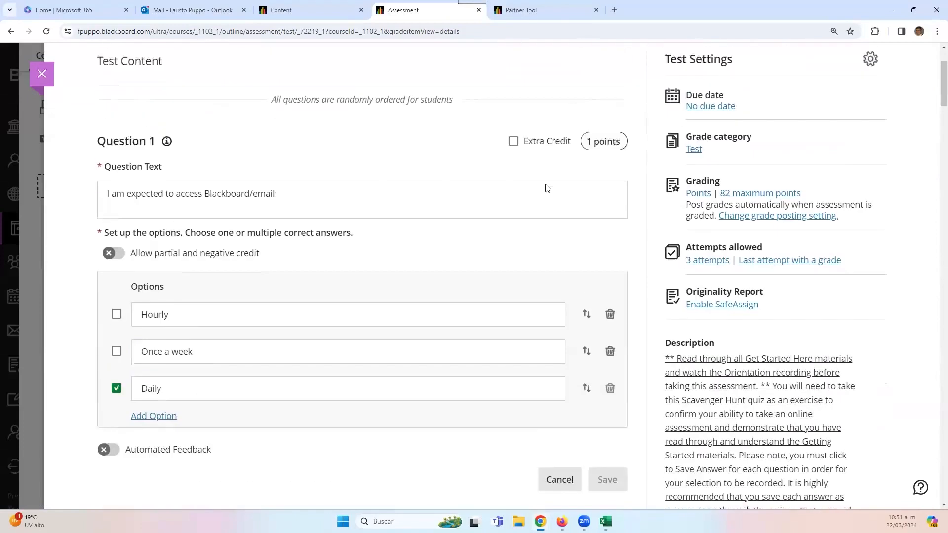
left_click(44, 75)
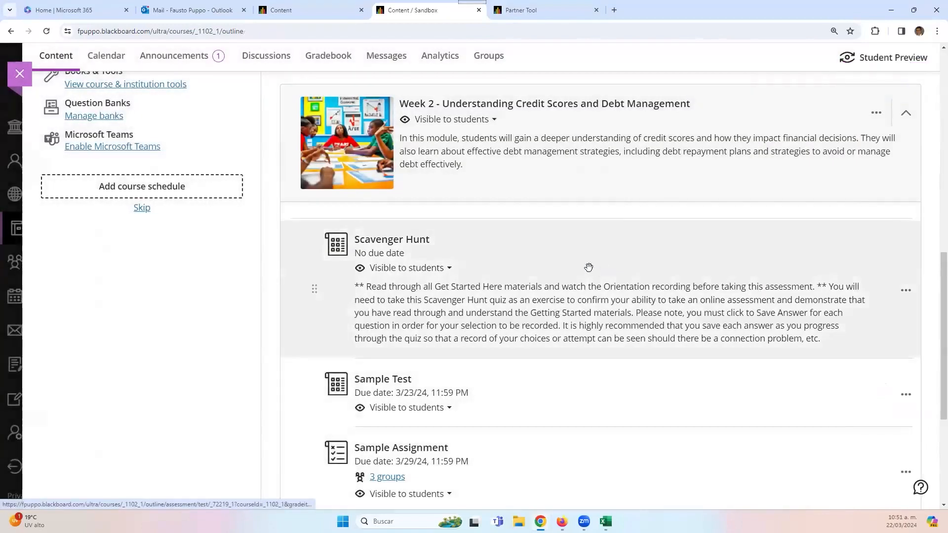
left_click(395, 242)
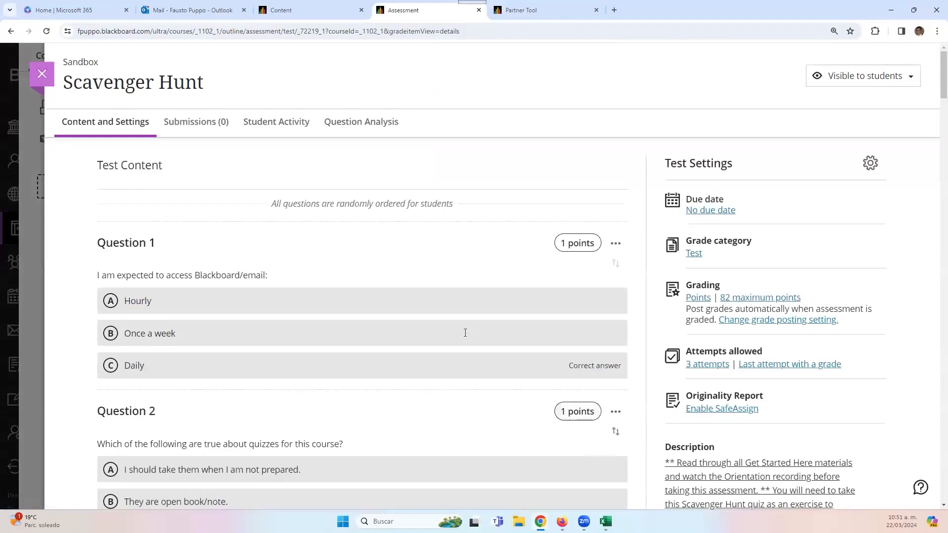
scroll(464, 339, "down", 4)
scroll(464, 339, "down", 7)
scroll(470, 342, "up", 9)
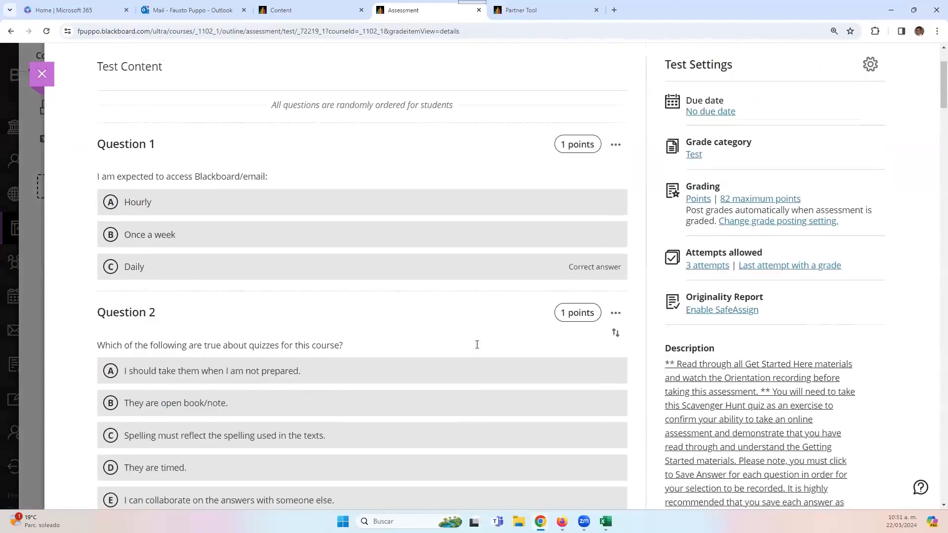
- Edit Question 1, trying partial and negative credit and a blank answer, undoing both
left_click(616, 145)
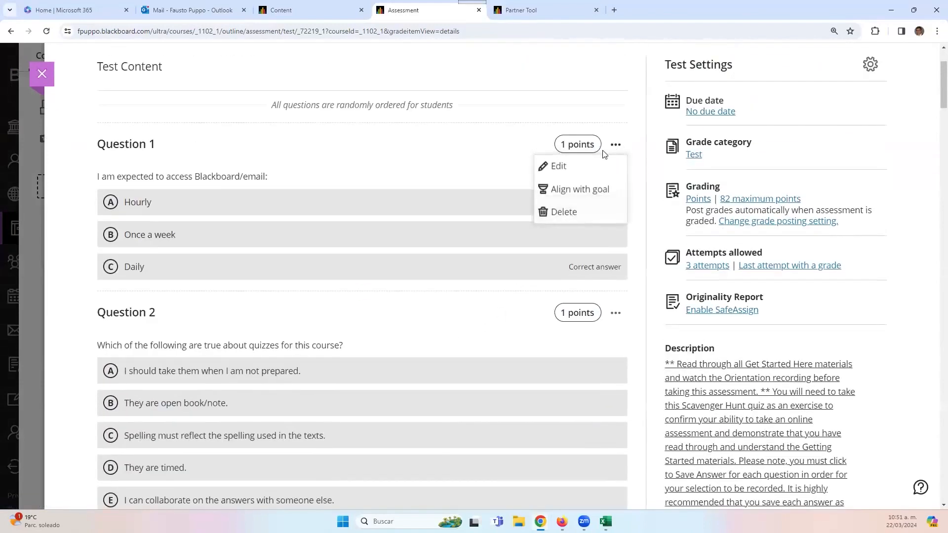
left_click(558, 168)
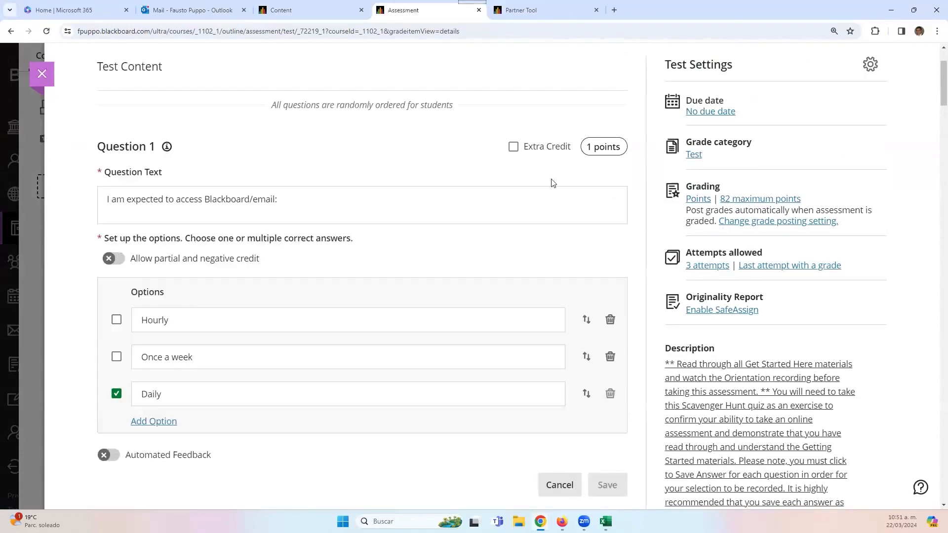
scroll(264, 303, "down", 2)
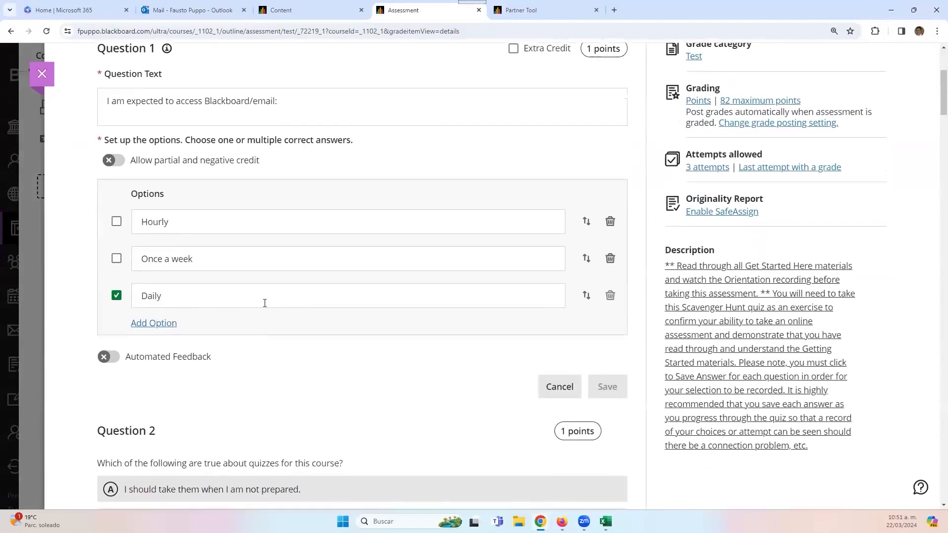
left_click(302, 114)
left_click(322, 222)
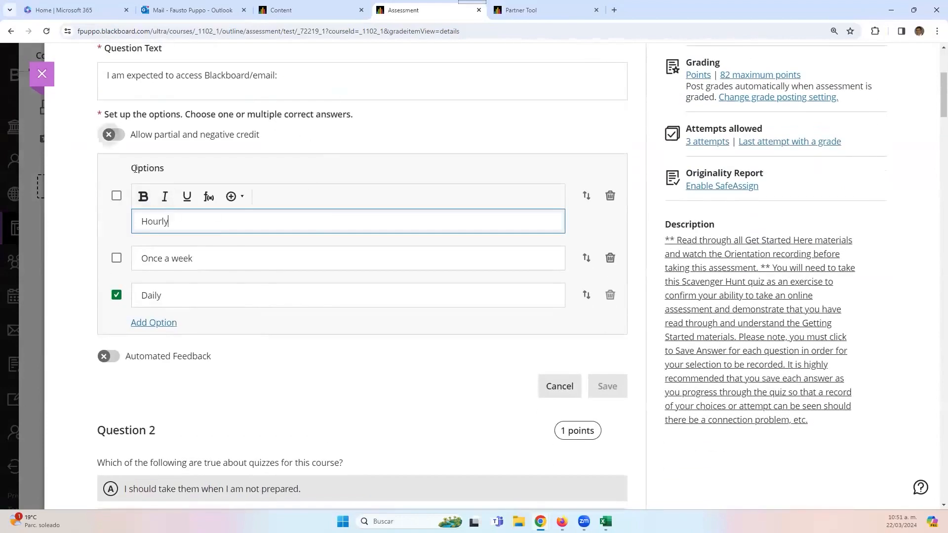
left_click(124, 137)
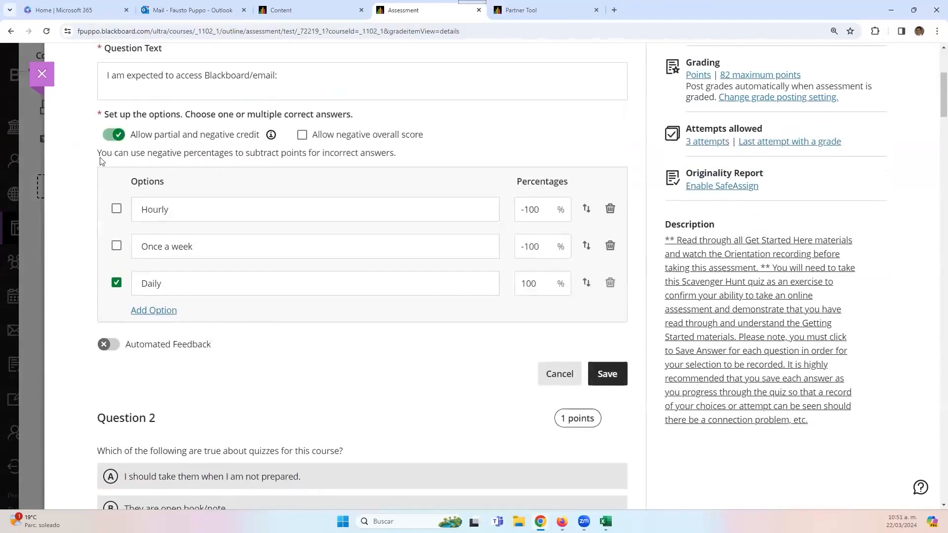
left_click(114, 135)
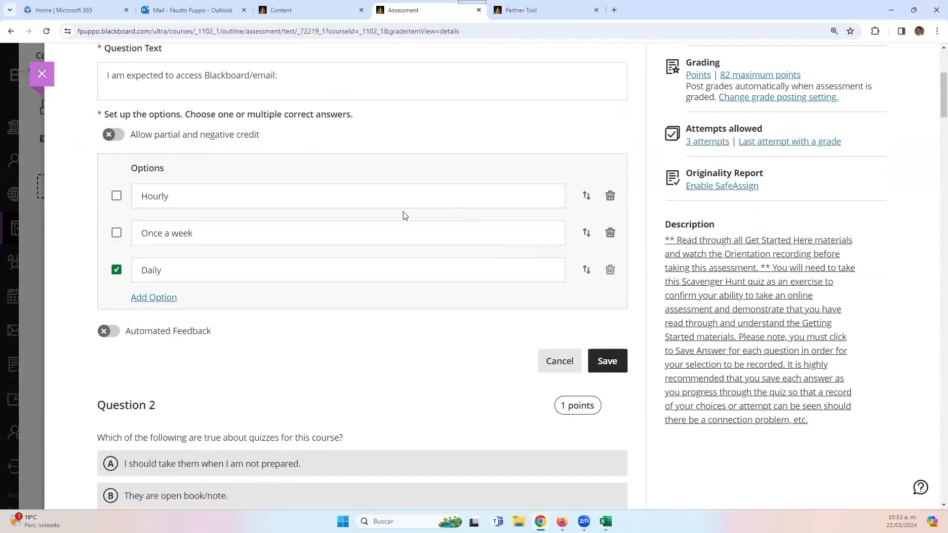
left_click(144, 299)
left_click(610, 307)
- Switch on Automated Feedback for Question 1 and place the caret in the answer feedback
left_click(113, 339)
scroll(195, 320, "down", 2)
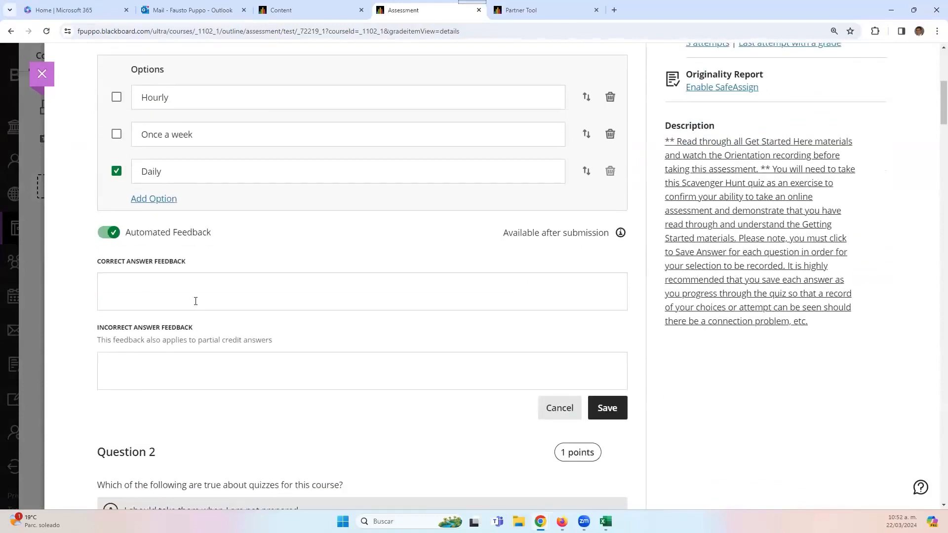
left_click(196, 301)
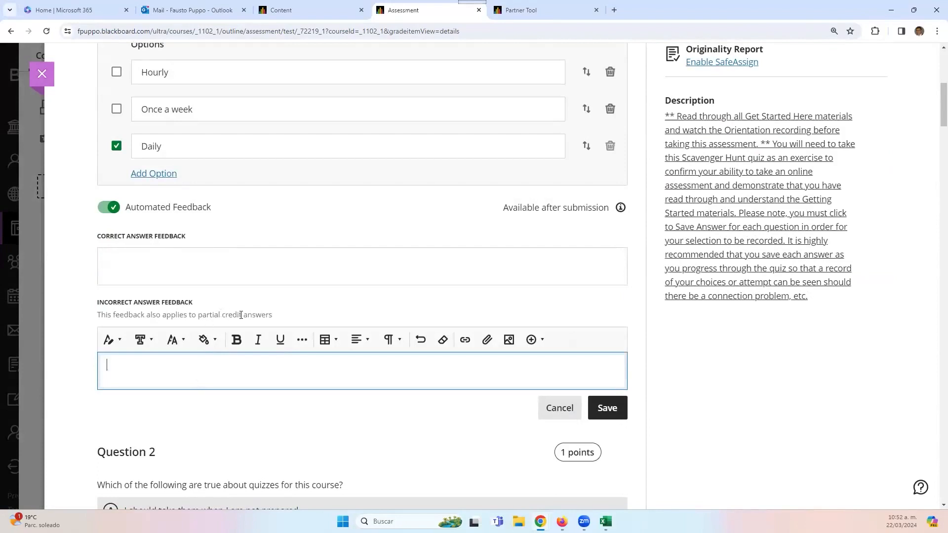
scroll(256, 377, "up", 3)
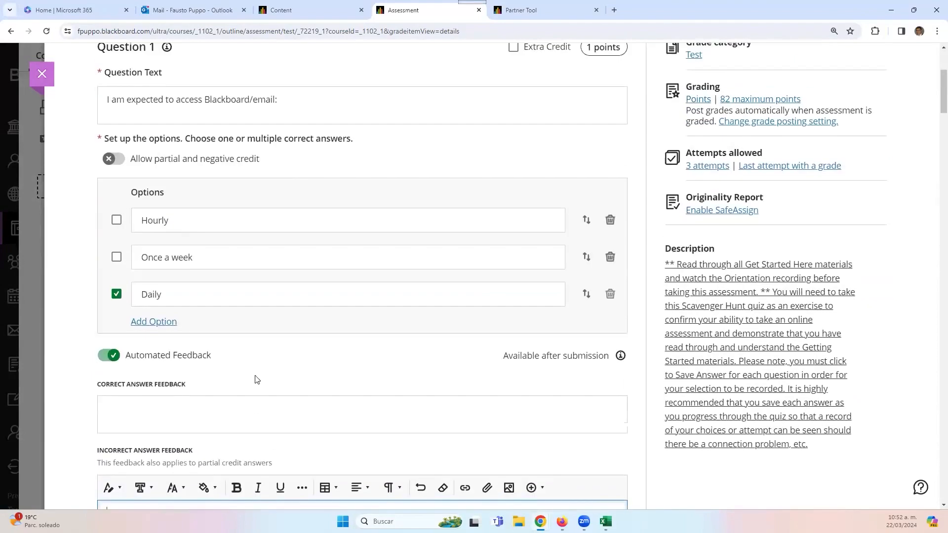
left_click(324, 6)
- Open Scavenger Hunt from Tests, Surveys, and Pools in Egypt Original and show question 2's actions
scroll(94, 381, "down", 2)
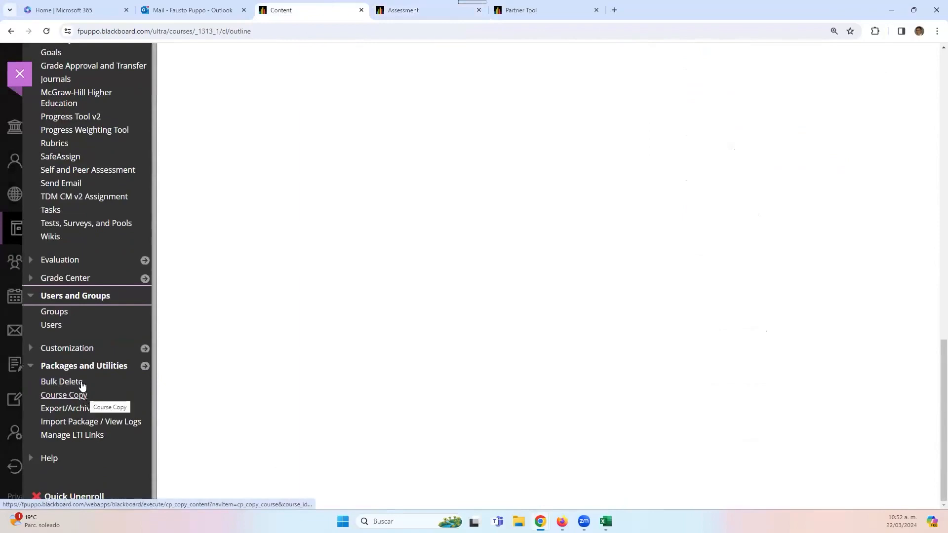
scroll(65, 328, "up", 4)
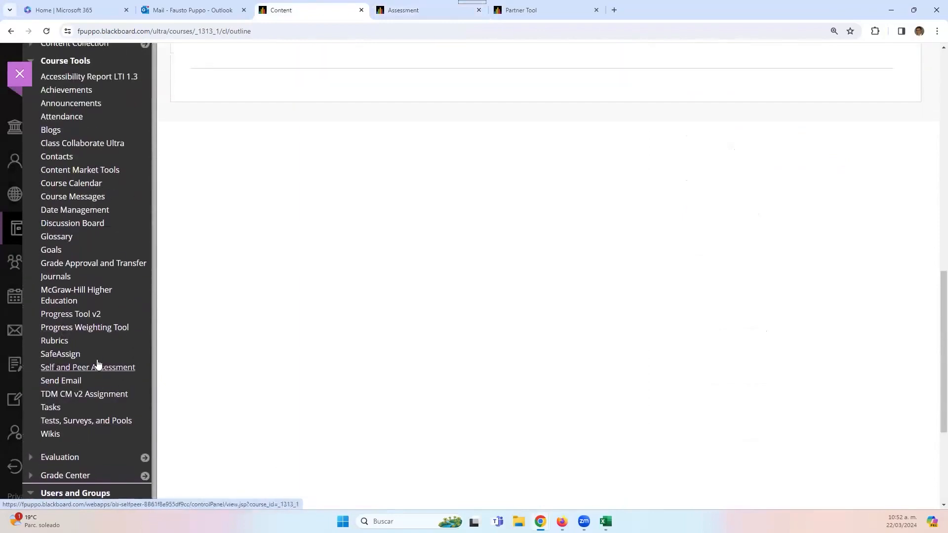
left_click(111, 424)
left_click(198, 160)
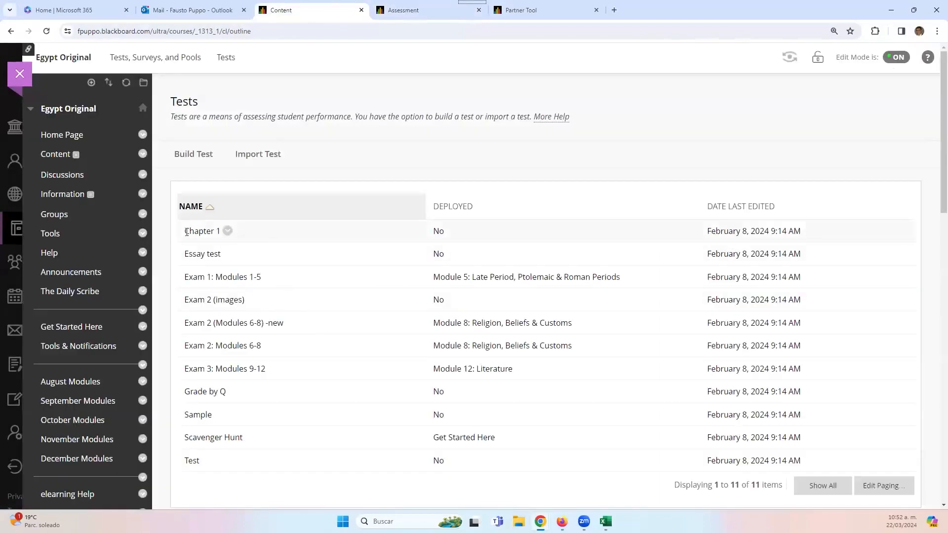
left_click(251, 436)
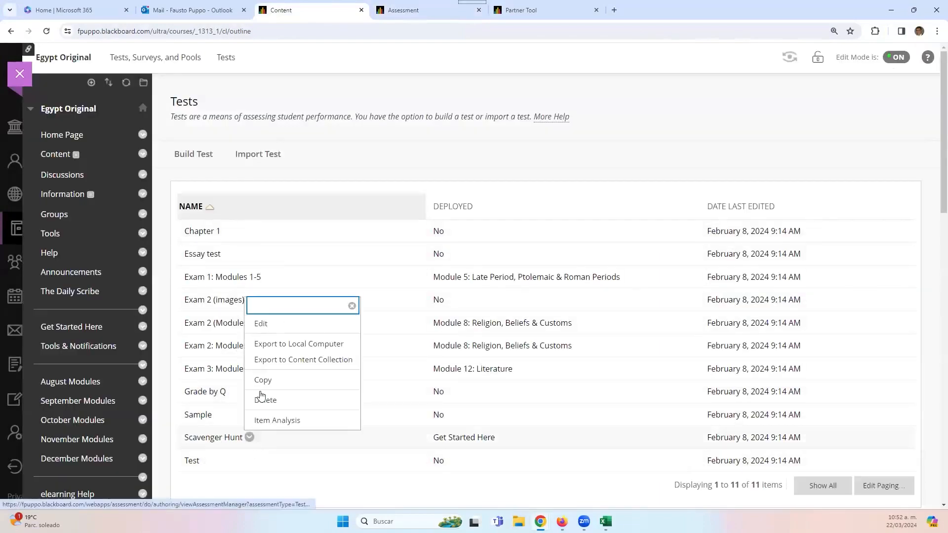
left_click(260, 325)
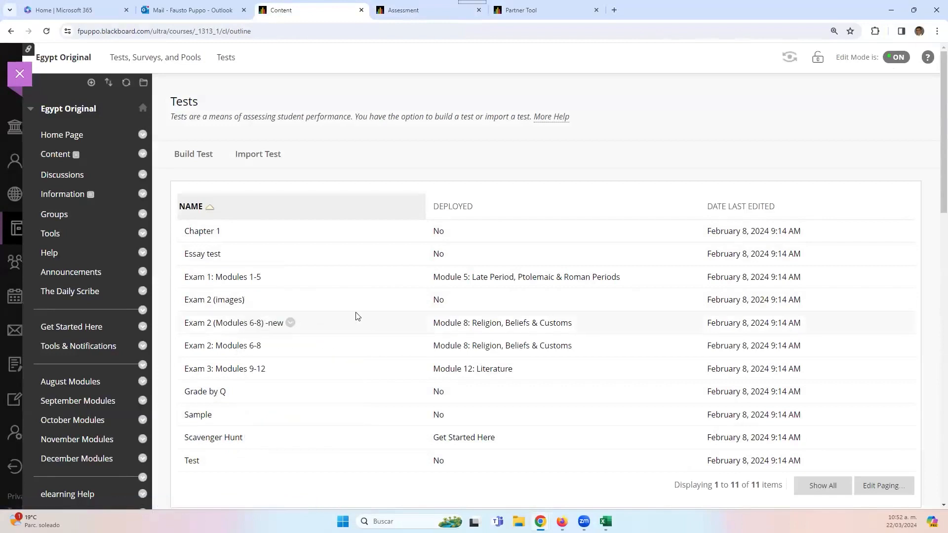
scroll(385, 310, "down", 3)
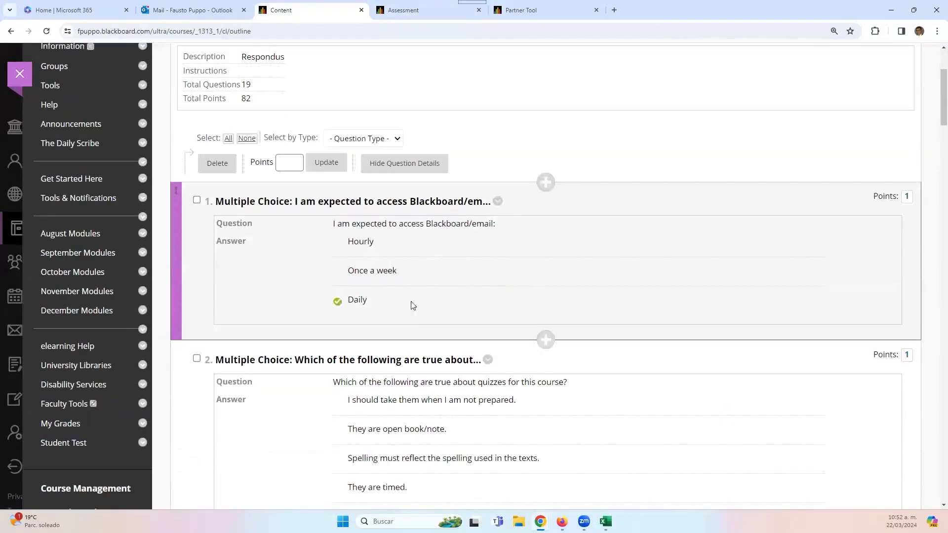
scroll(514, 269, "down", 3)
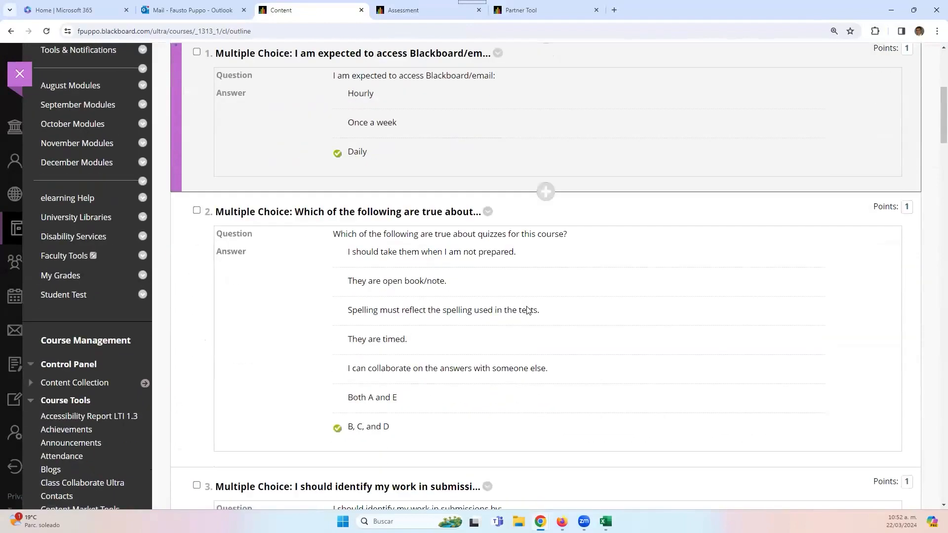
left_click(488, 212)
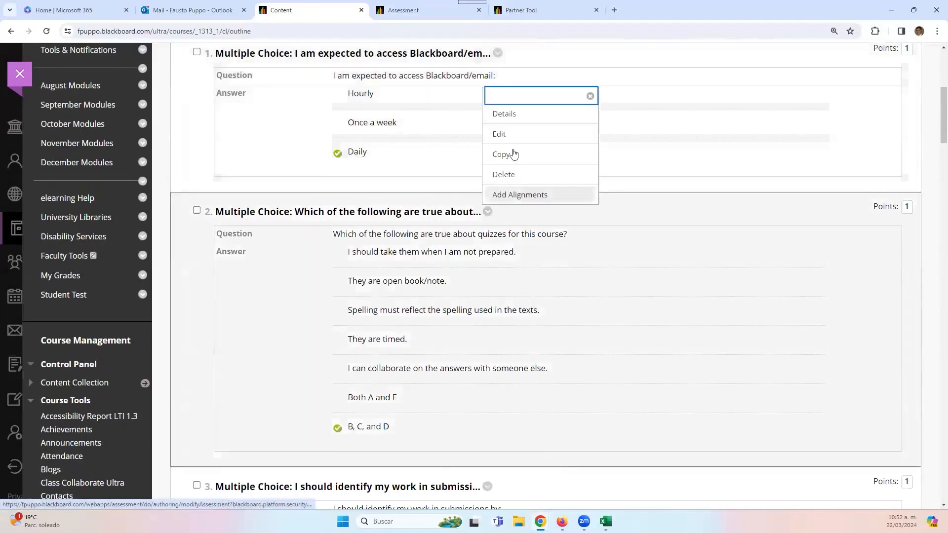
- Open question 2 for editing and scroll through its seven answers and Response Feedback boxes
left_click(519, 141)
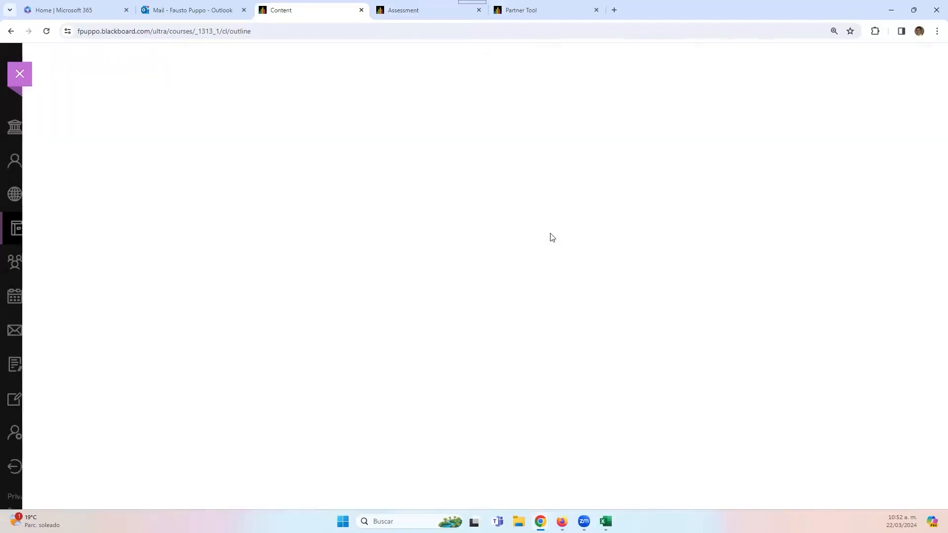
scroll(652, 260, "down", 13)
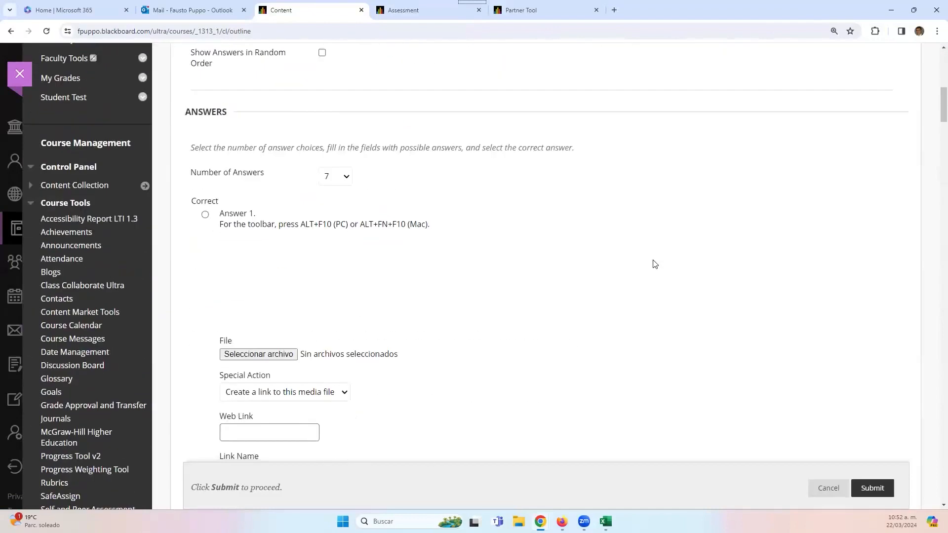
scroll(655, 264, "down", 8)
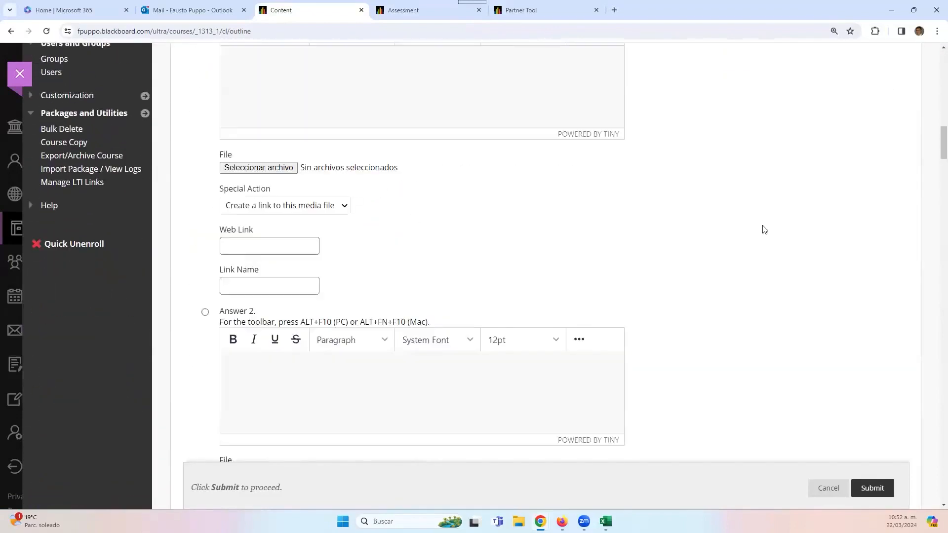
scroll(775, 221, "up", 4)
scroll(635, 239, "down", 20)
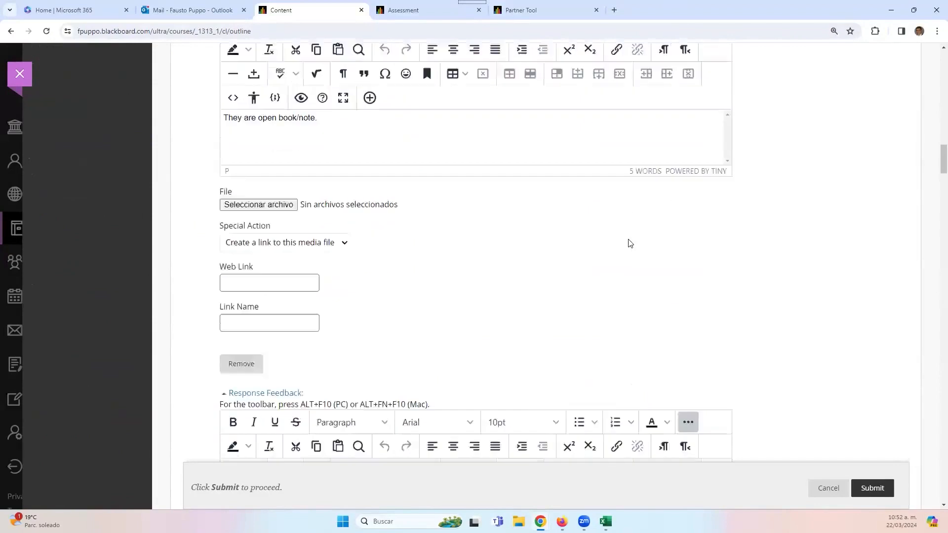
scroll(628, 254, "down", 20)
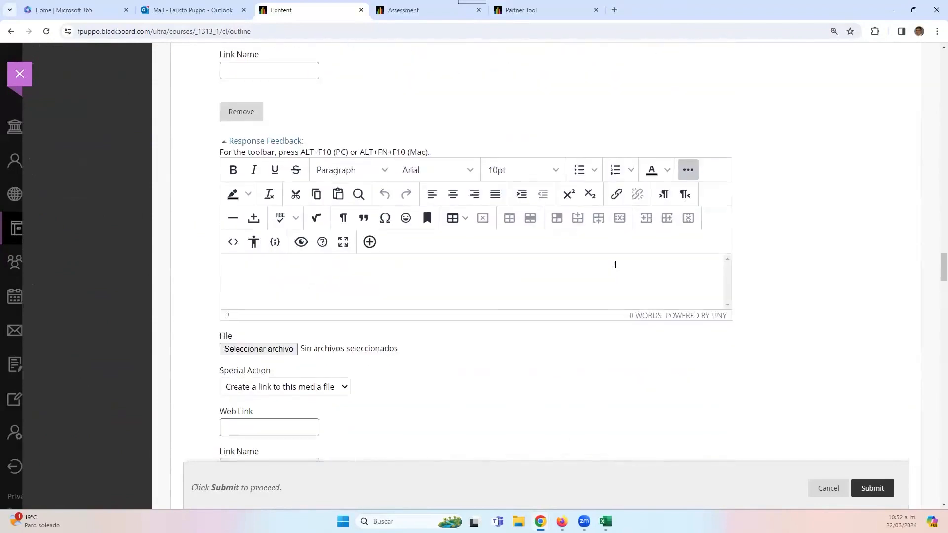
scroll(615, 264, "down", 20)
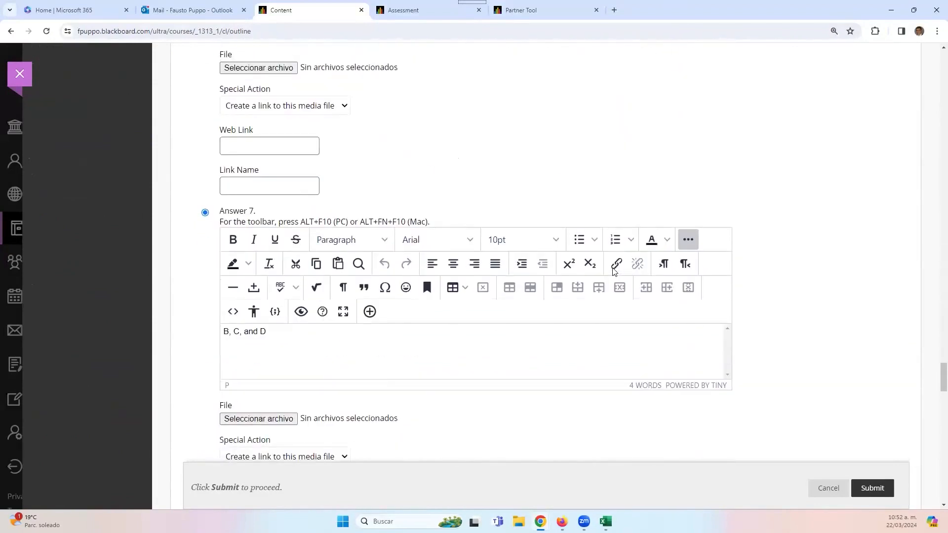
scroll(598, 280, "down", 20)
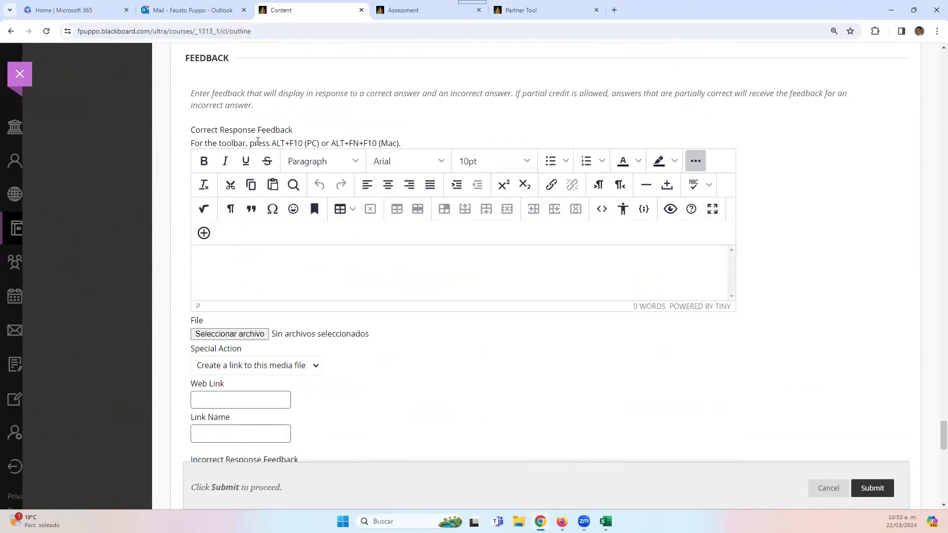
scroll(254, 139, "down", 7)
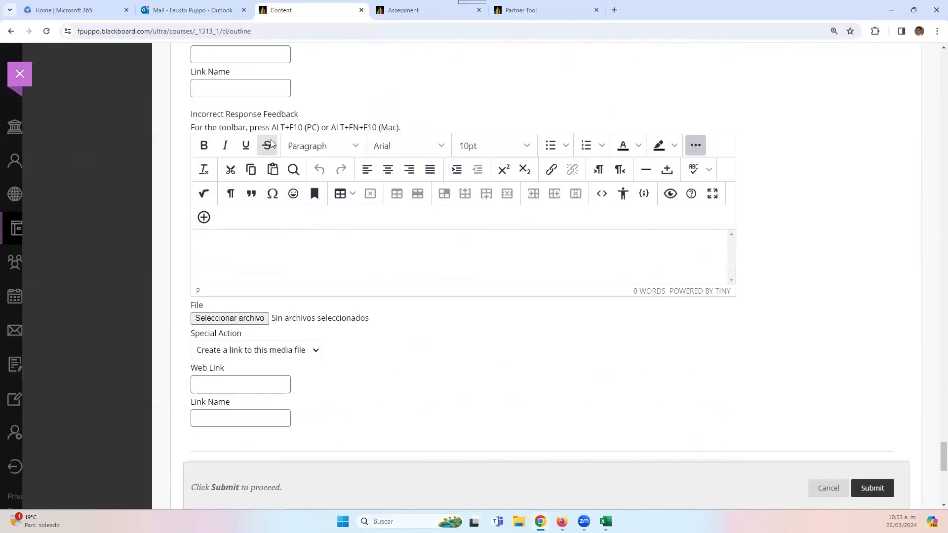
scroll(338, 100, "up", 4)
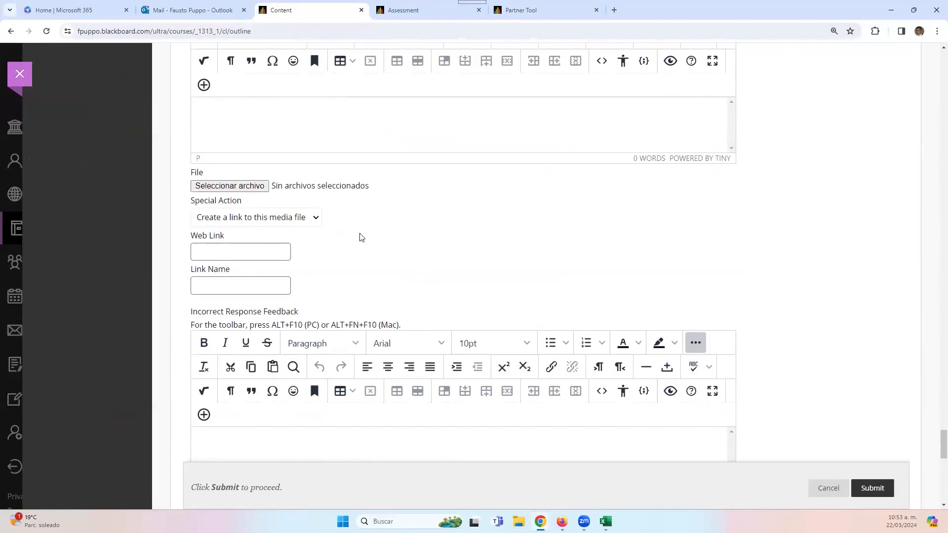
scroll(362, 237, "up", 10)
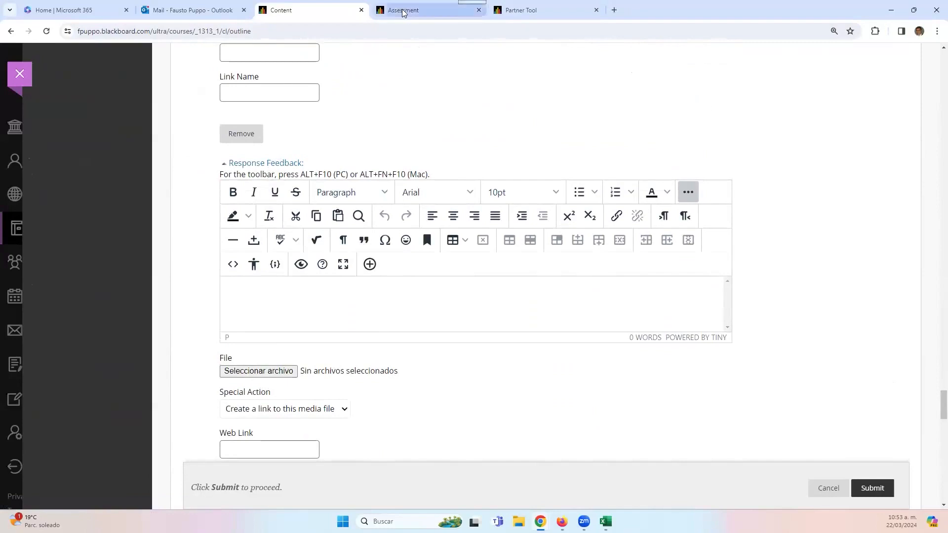
left_click(381, 10)
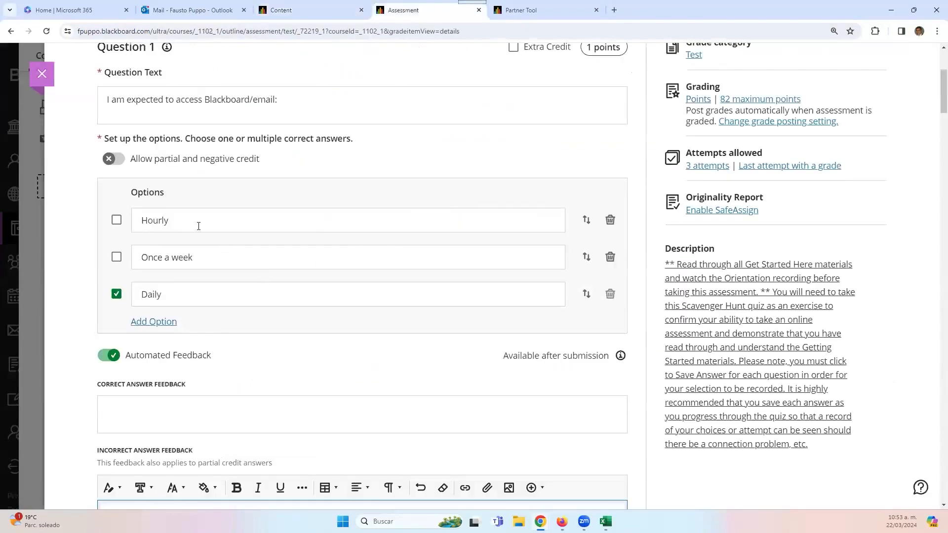
- Inspect Question 1's Hourly, Once a week and Daily answer options in edit mode
left_click(199, 226)
left_click(209, 256)
left_click(211, 302)
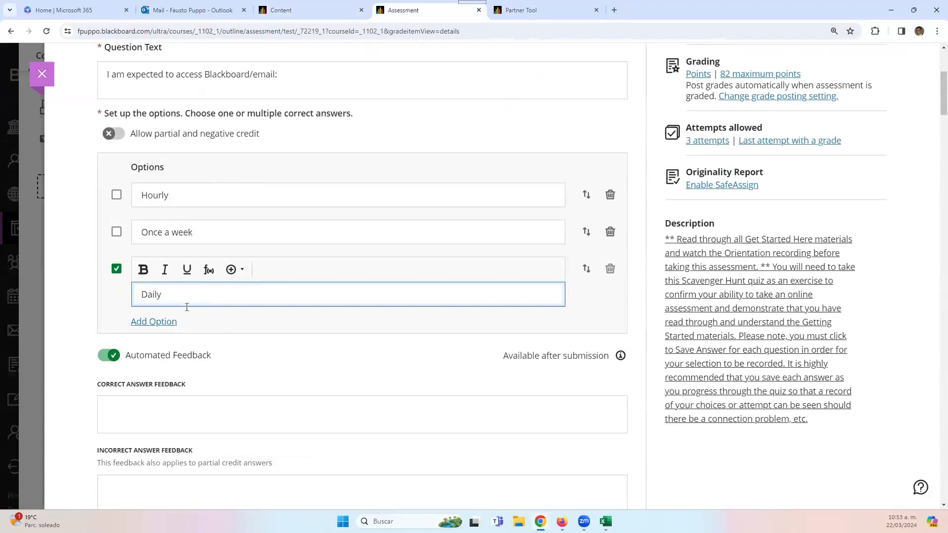
scroll(187, 307, "down", 2)
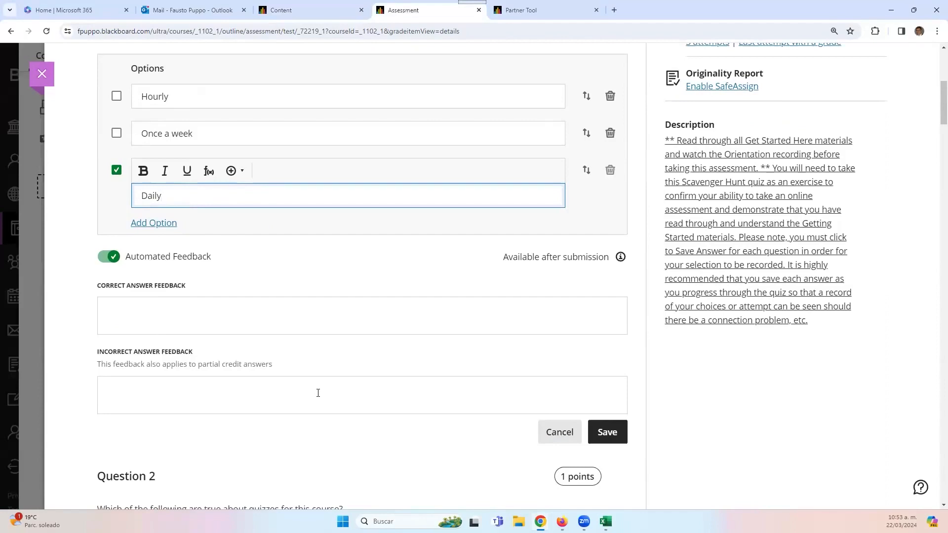
scroll(330, 239, "up", 4)
scroll(260, 309, "down", 2)
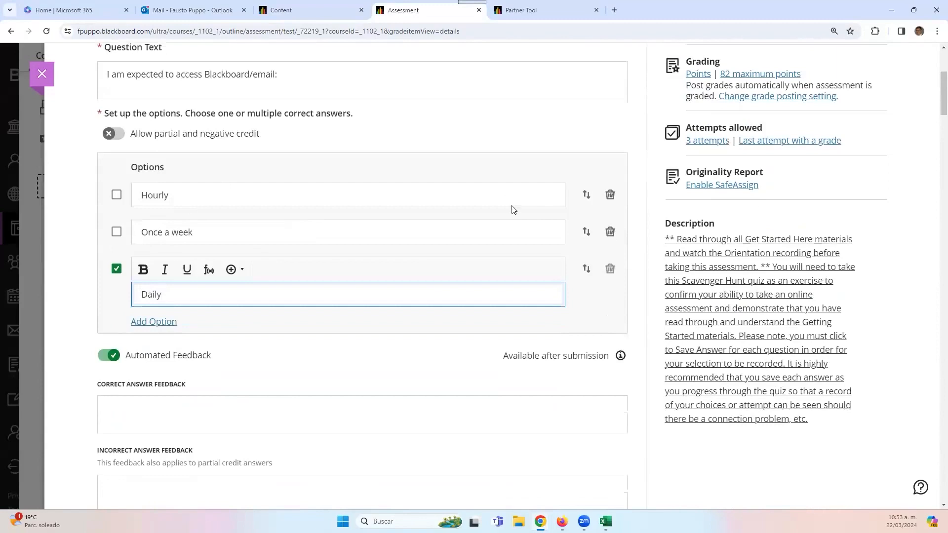
left_click(511, 205)
left_click(472, 228)
left_click(467, 270)
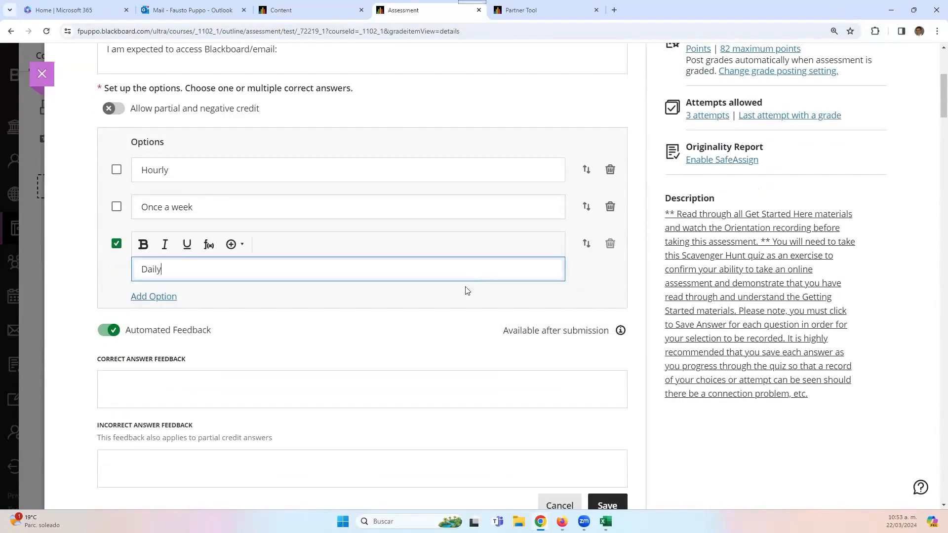
scroll(746, 344, "down", 4)
- Check the correct and incorrect answer feedback boxes, then cancel Question 1's editor unsaved
left_click(299, 201)
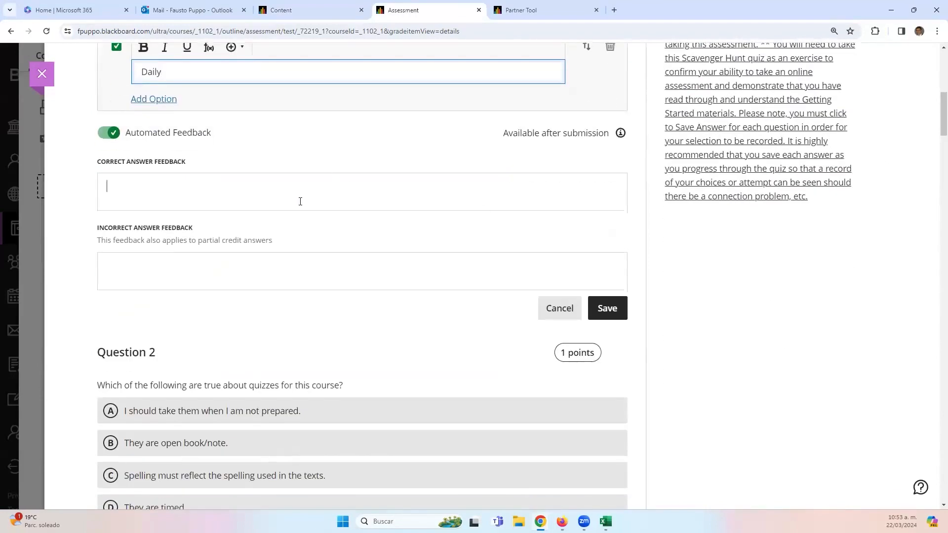
left_click(233, 279)
left_click(277, 156)
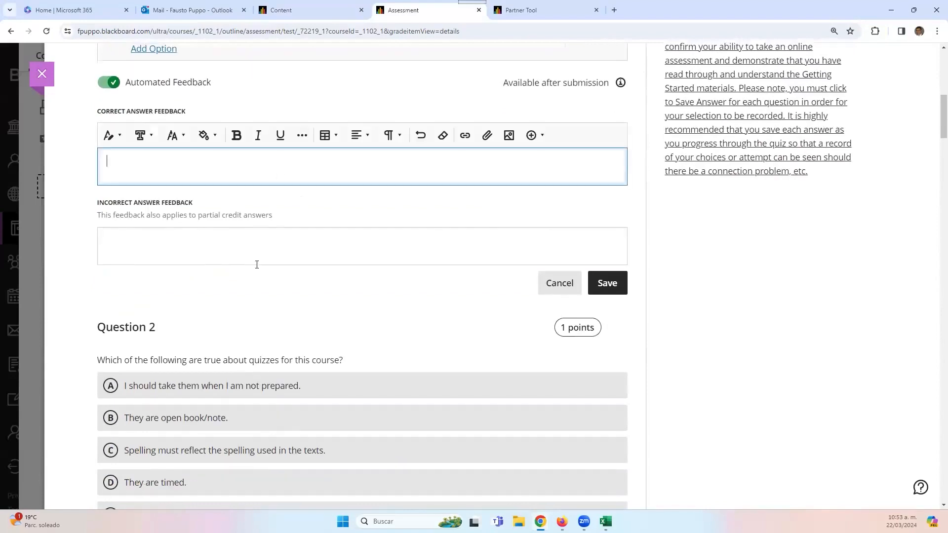
left_click(270, 248)
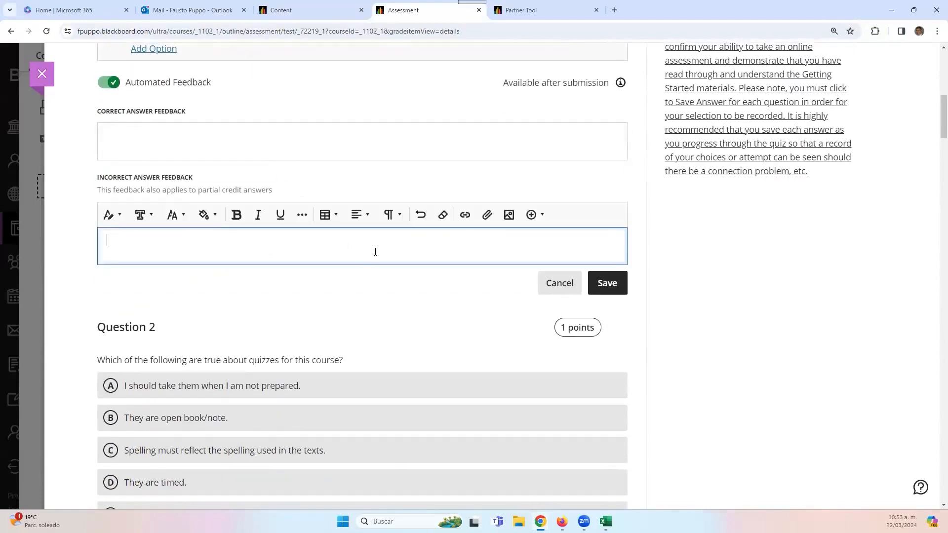
scroll(376, 252, "up", 7)
scroll(494, 366, "down", 4)
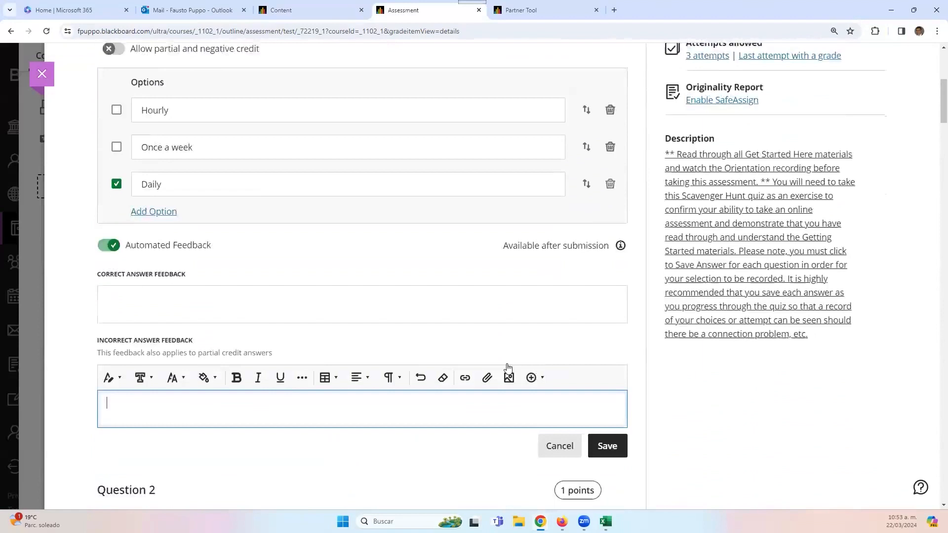
scroll(509, 368, "down", 2)
scroll(536, 327, "up", 4)
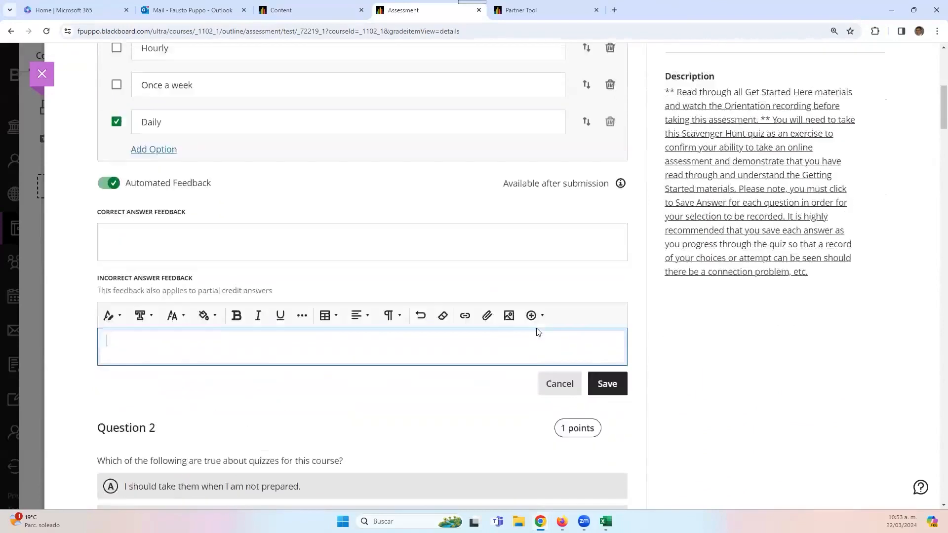
scroll(548, 413, "down", 1)
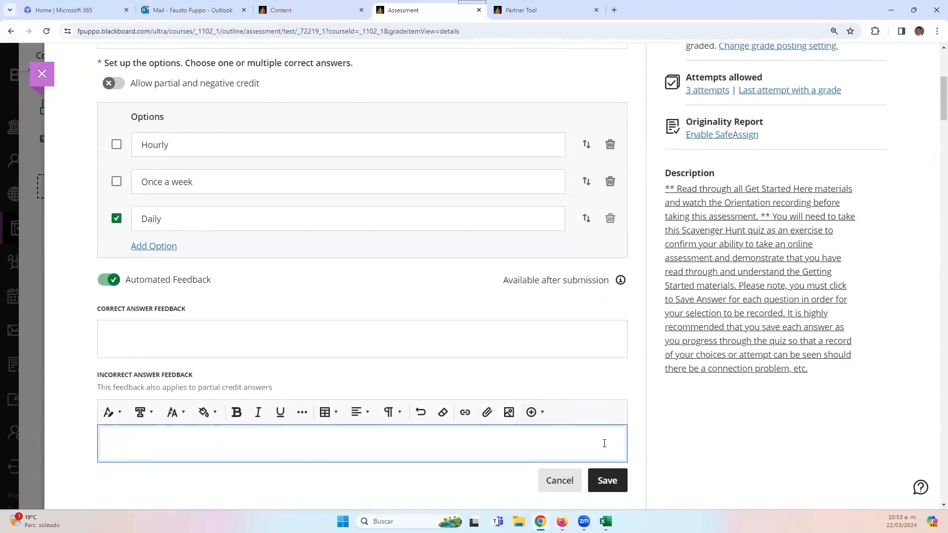
left_click(536, 472)
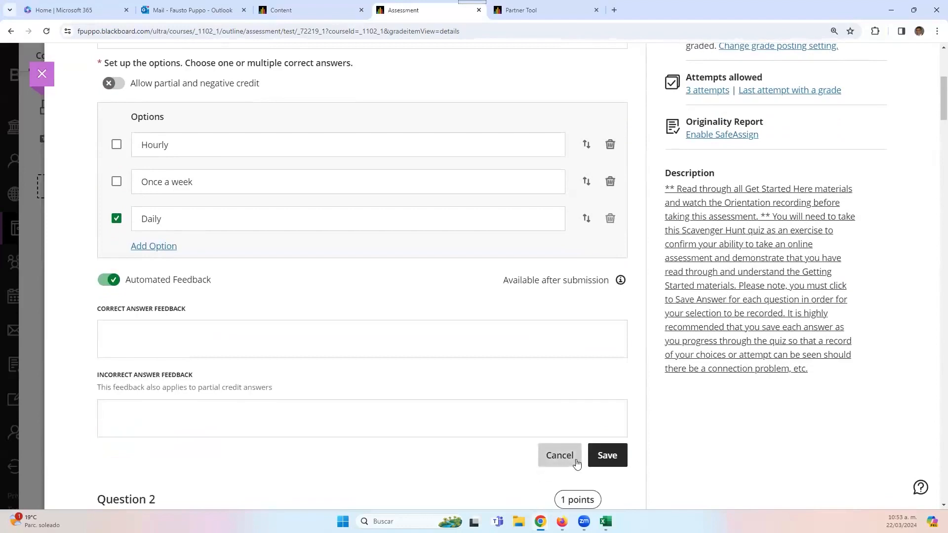
left_click(563, 455)
scroll(504, 360, "up", 5)
- Close the Scavenger Hunt test and choose Copy Details from the Course Content menu
left_click(41, 73)
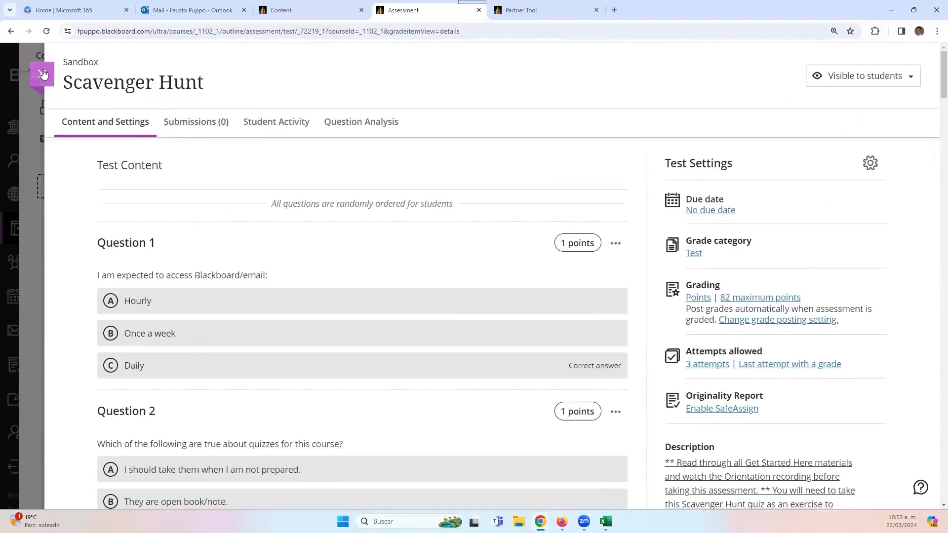
scroll(599, 356, "up", 5)
scroll(599, 356, "up", 6)
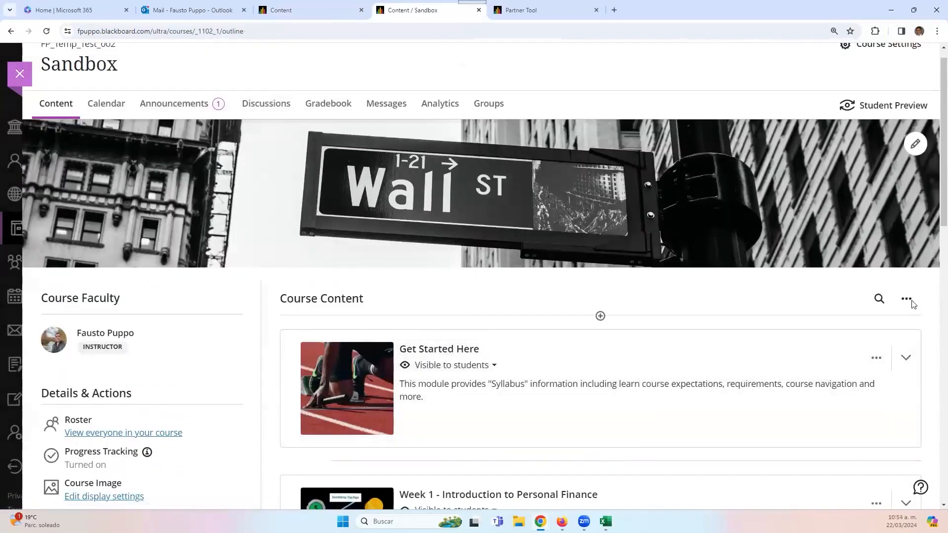
left_click(907, 298)
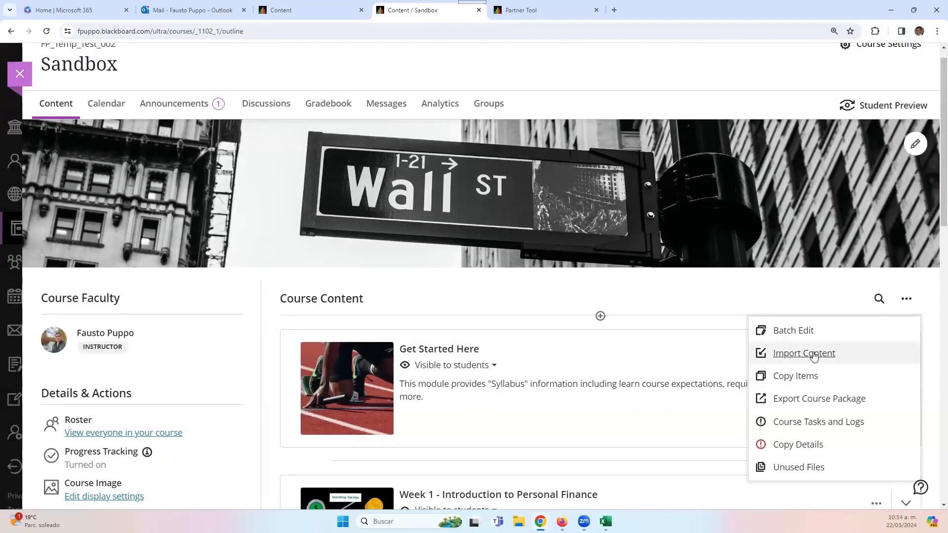
left_click(799, 446)
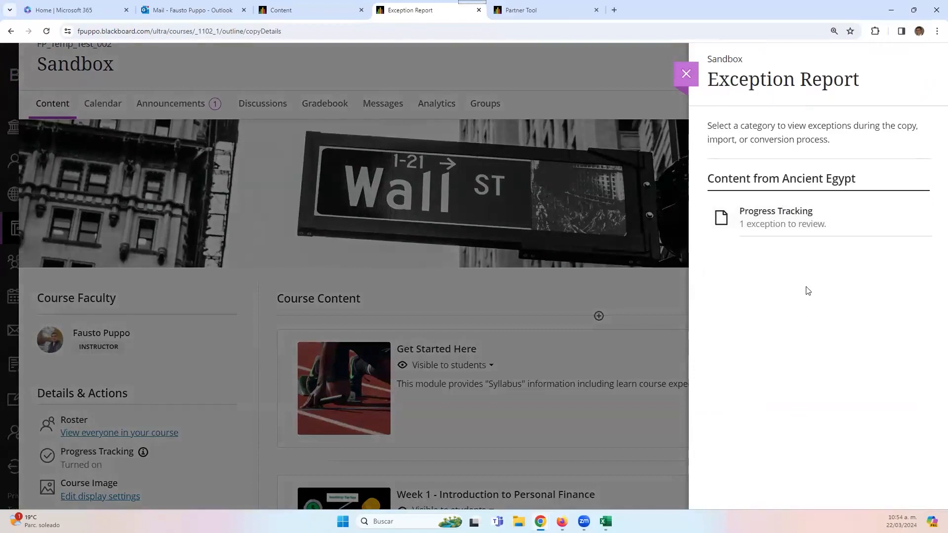
- Open the Progress Tracking exception's details, then close them and the Exception Report
left_click(762, 222)
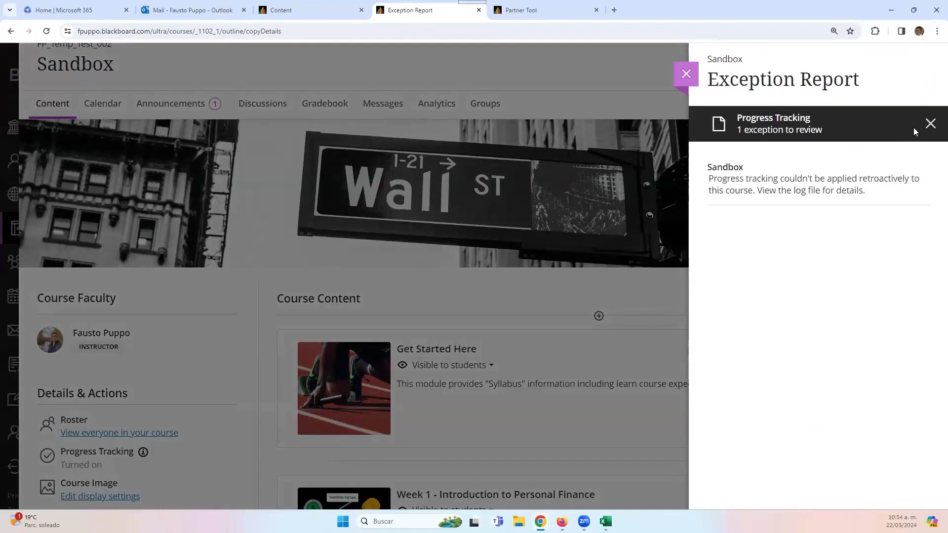
left_click(930, 124)
left_click(687, 79)
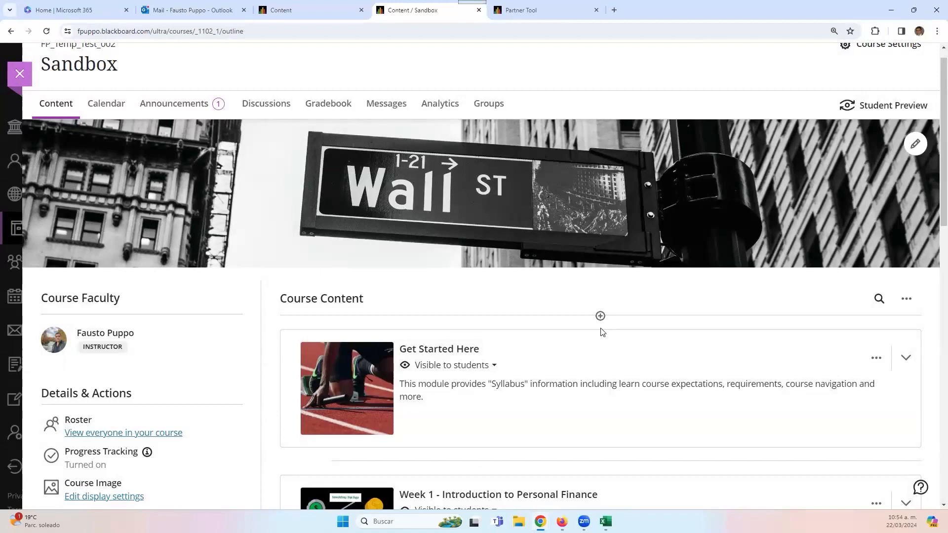
scroll(601, 332, "down", 2)
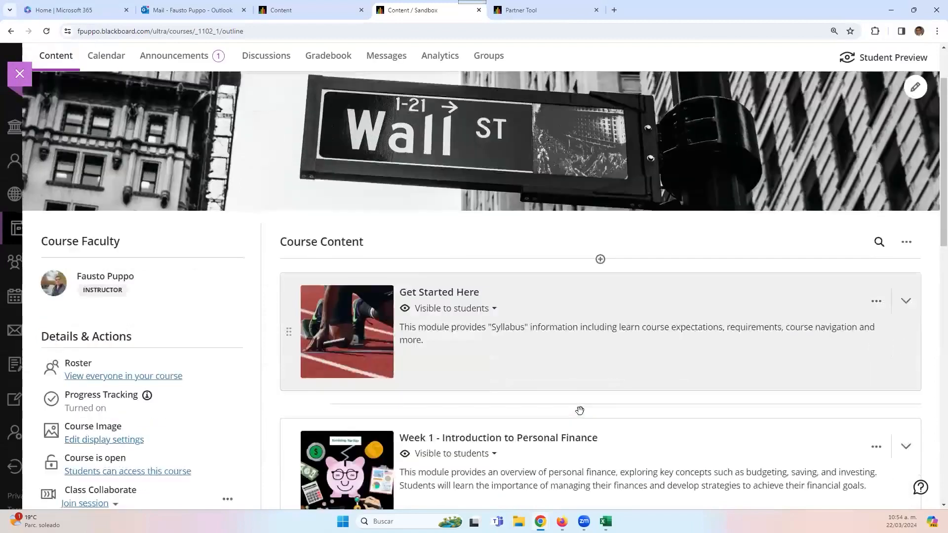
scroll(566, 342, "up", 2)
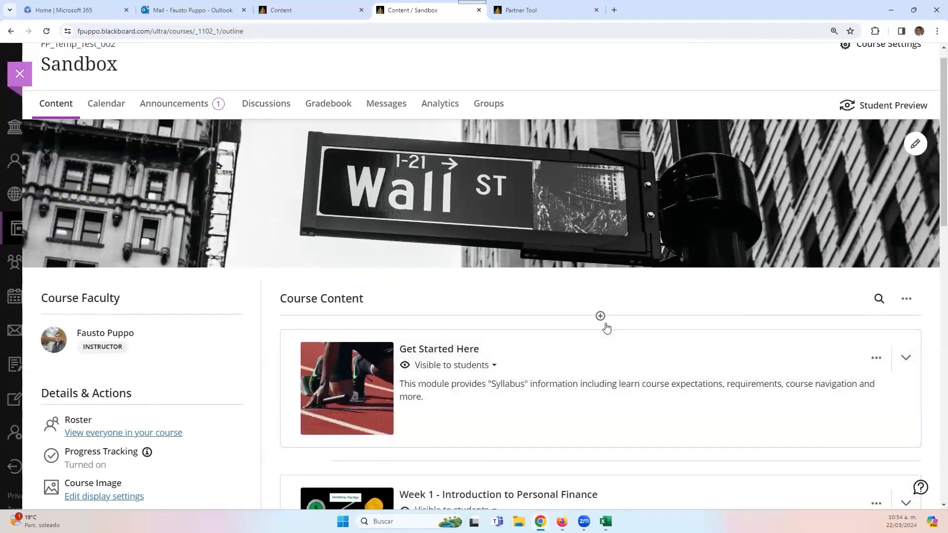
left_click(601, 316)
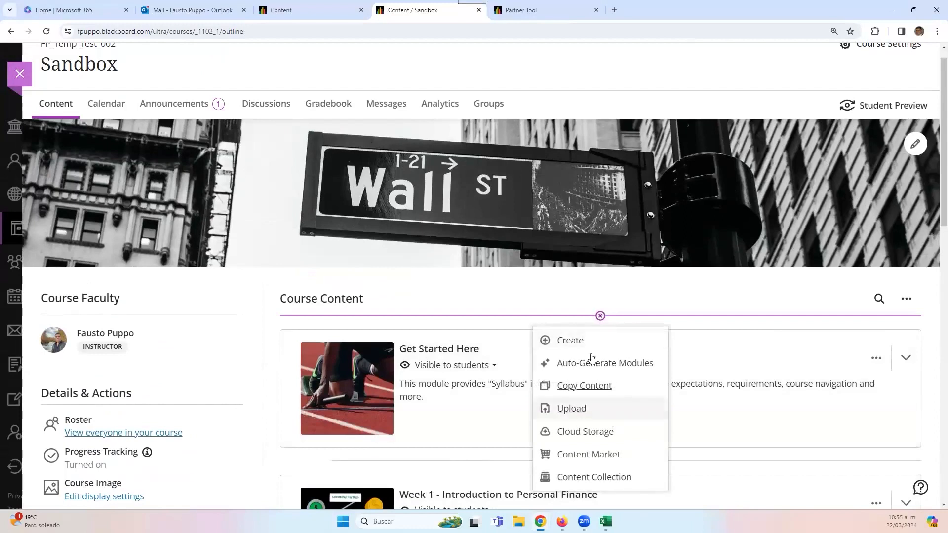
left_click(581, 396)
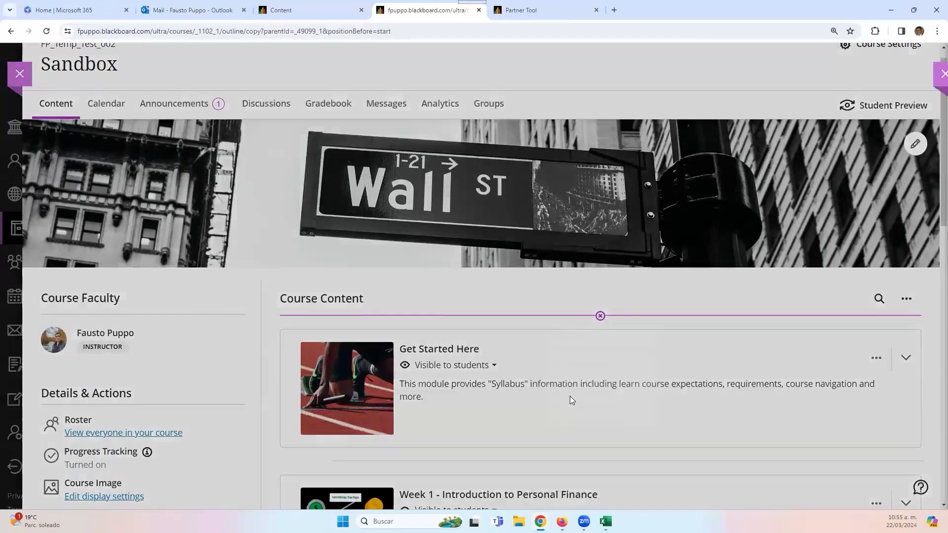
scroll(337, 392, "down", 2)
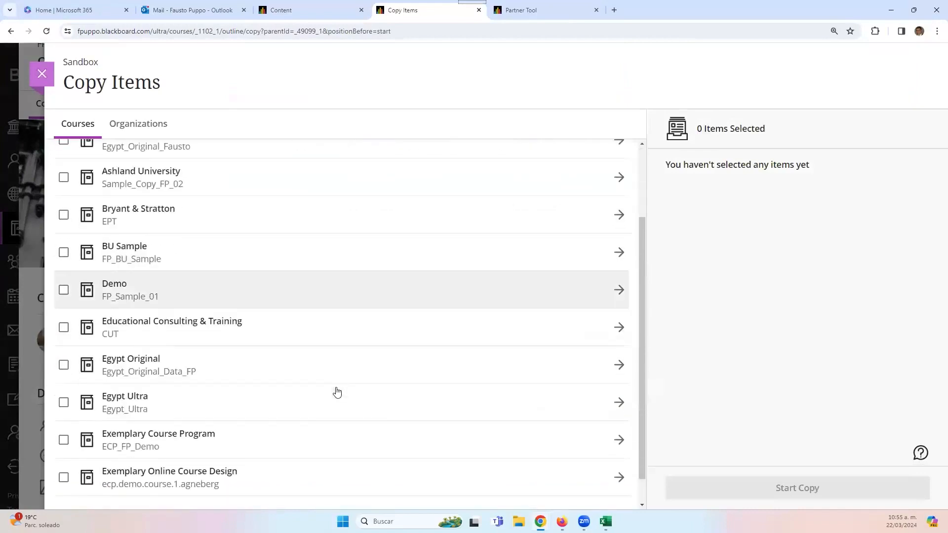
left_click(427, 369)
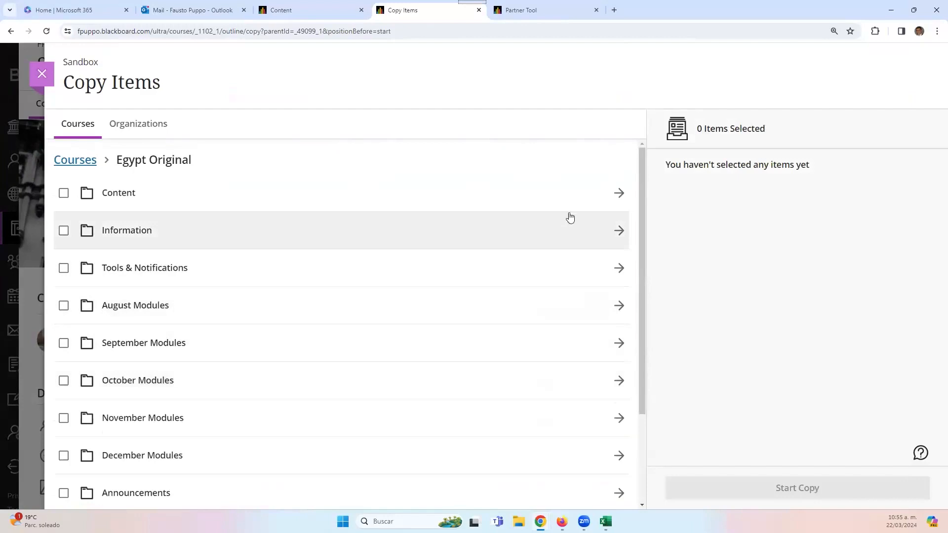
left_click(588, 307)
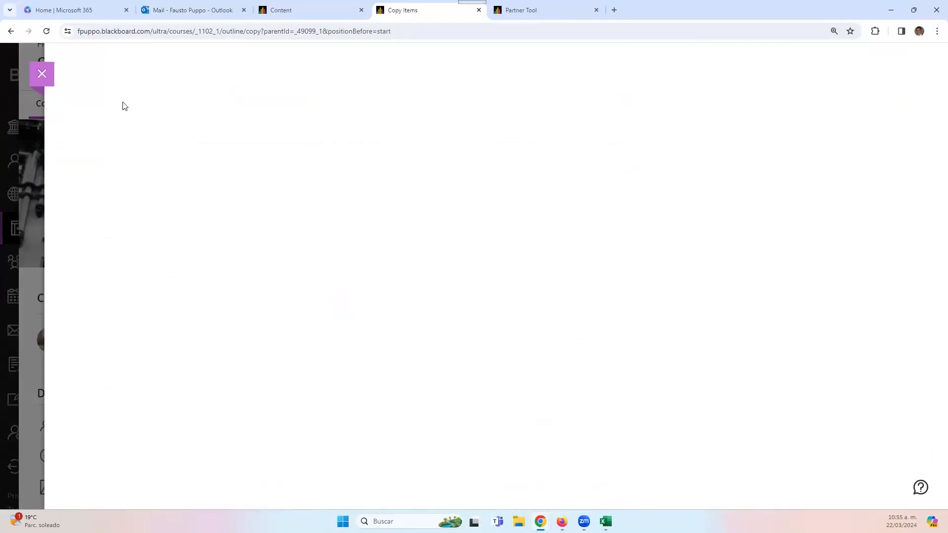
left_click(45, 31)
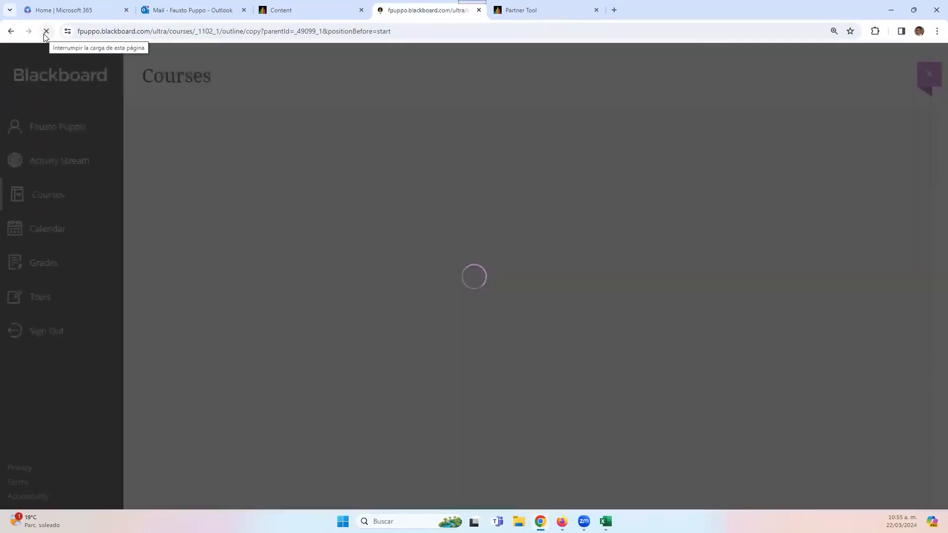
scroll(440, 415, "down", 2)
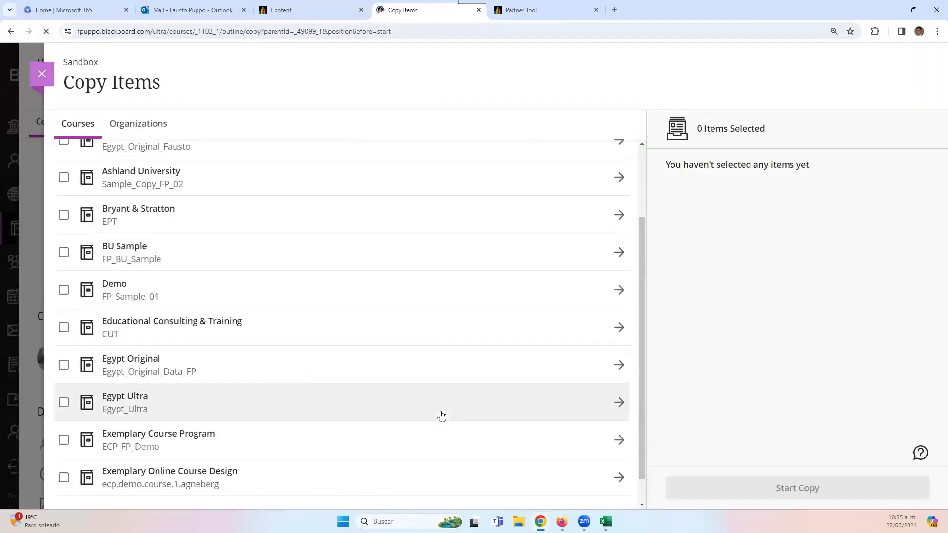
left_click(501, 371)
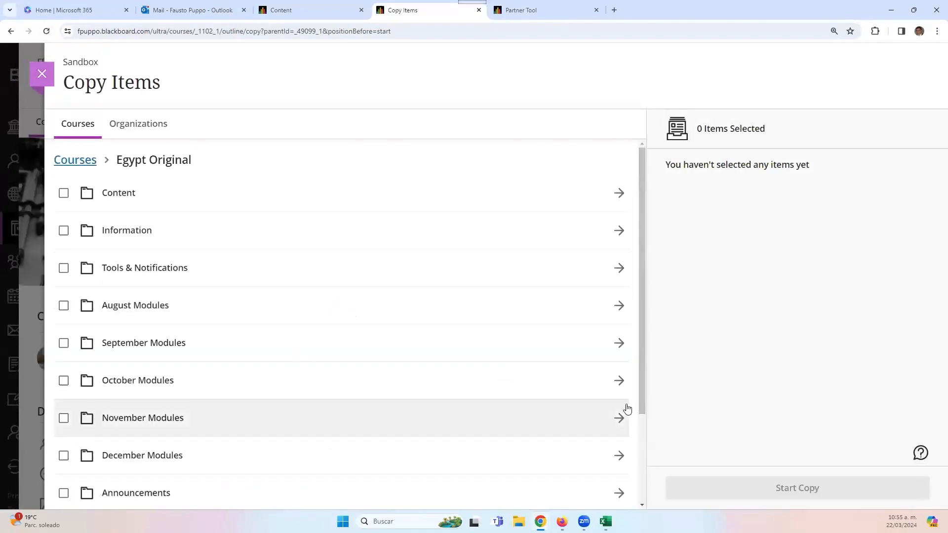
left_click(617, 347)
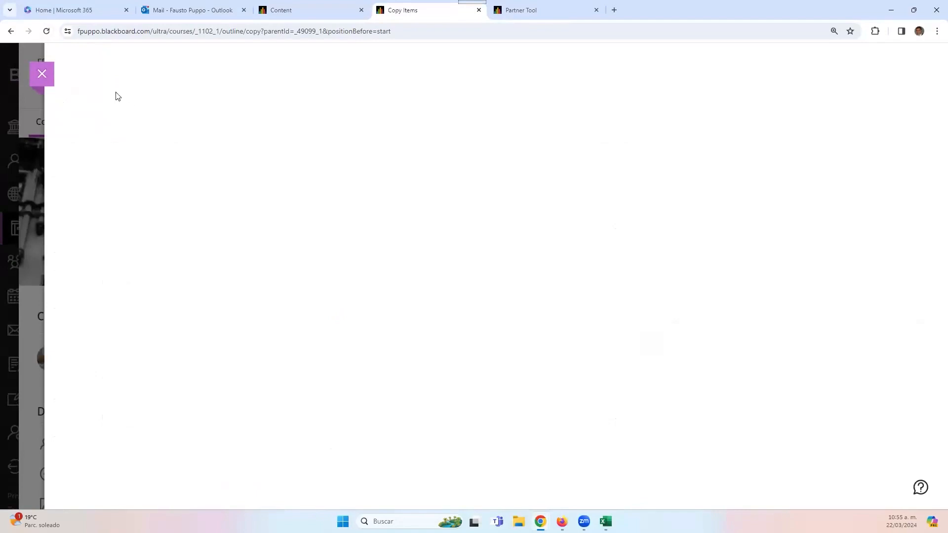
left_click(40, 74)
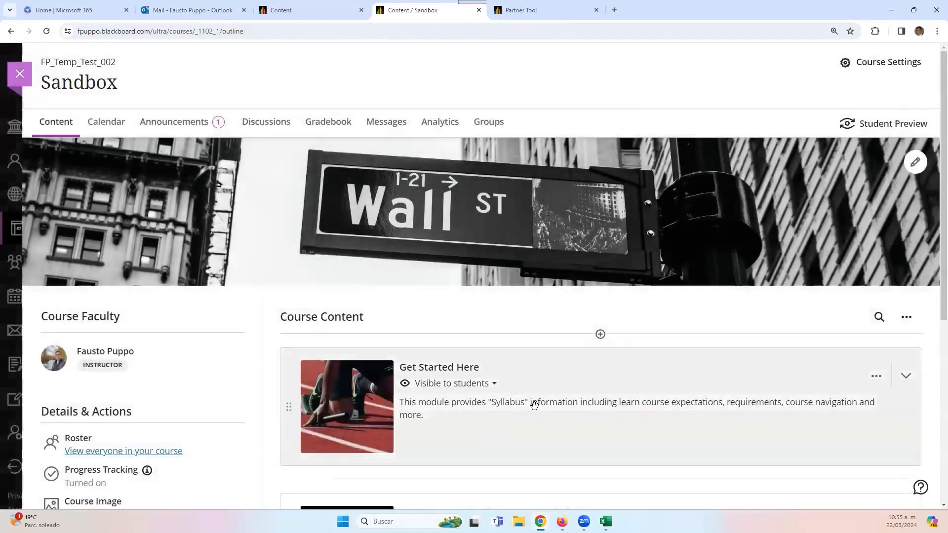
scroll(601, 238, "down", 2)
left_click(601, 236)
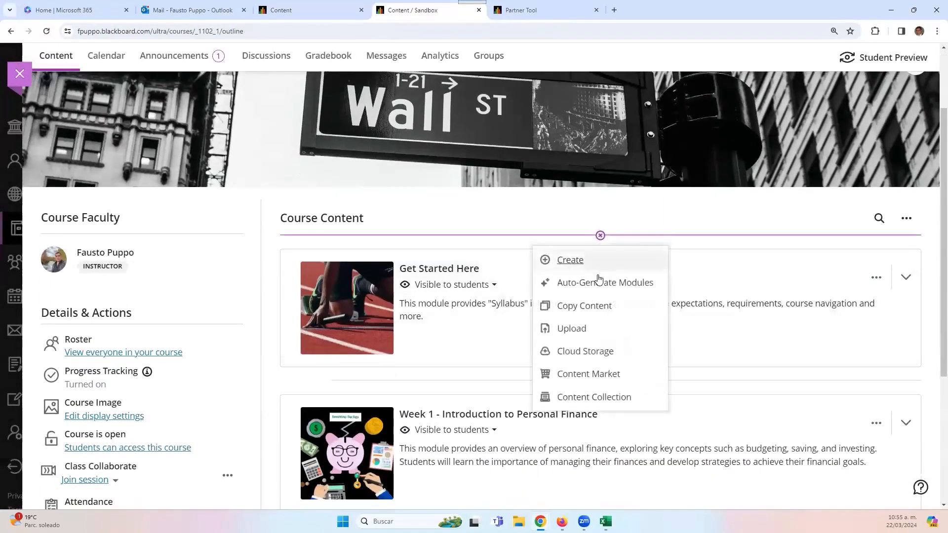
left_click(580, 308)
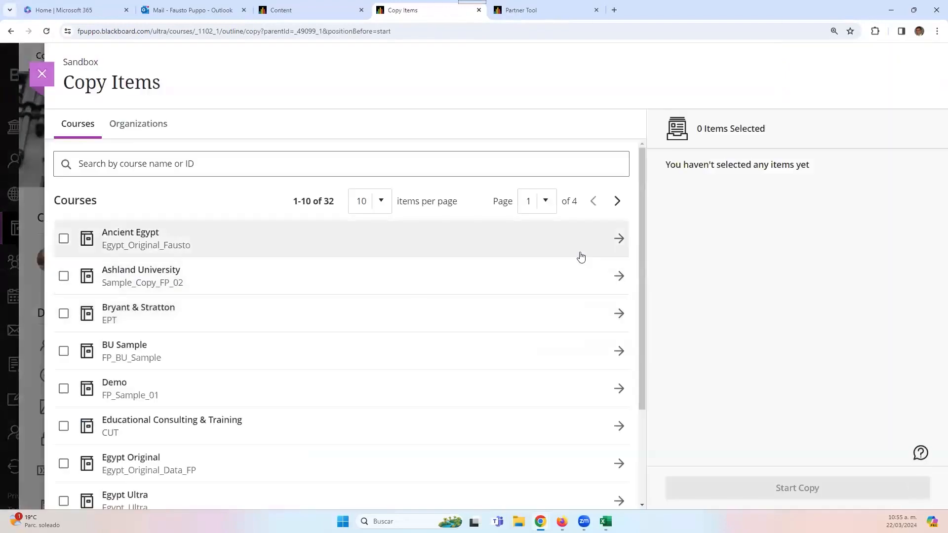
left_click(579, 256)
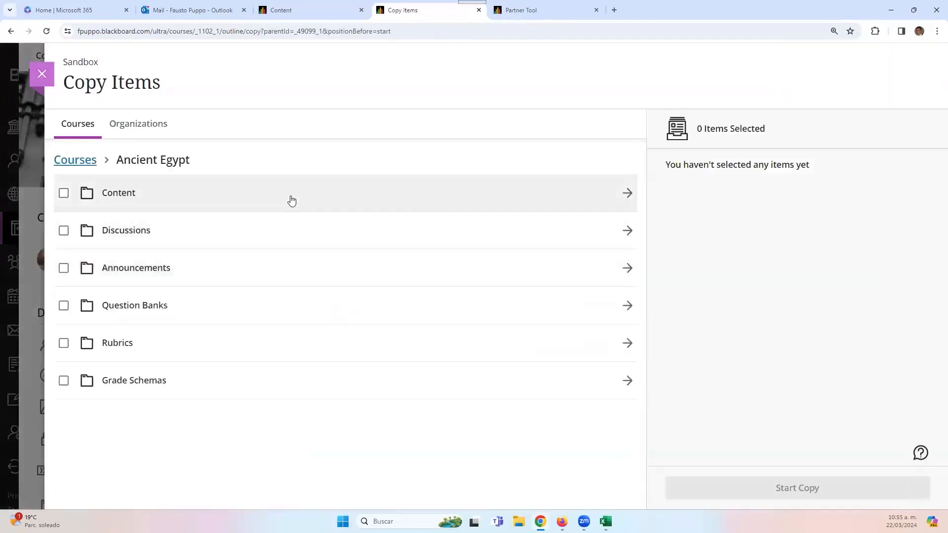
left_click(291, 200)
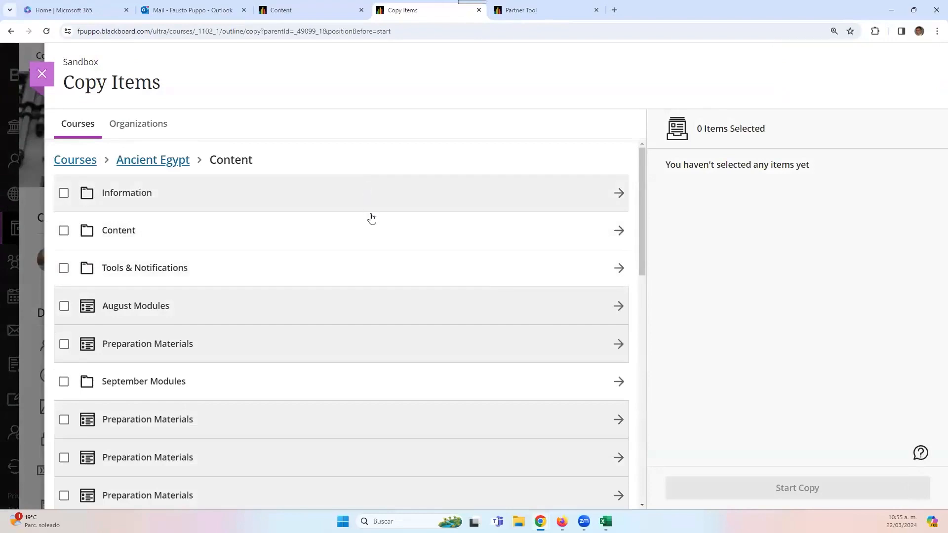
left_click(43, 75)
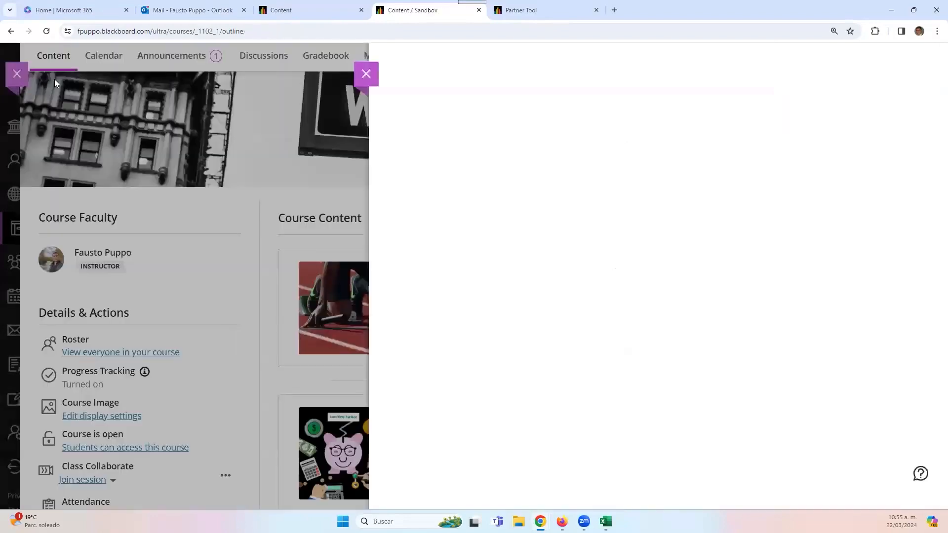
scroll(550, 317, "down", 5)
scroll(576, 375, "up", 5)
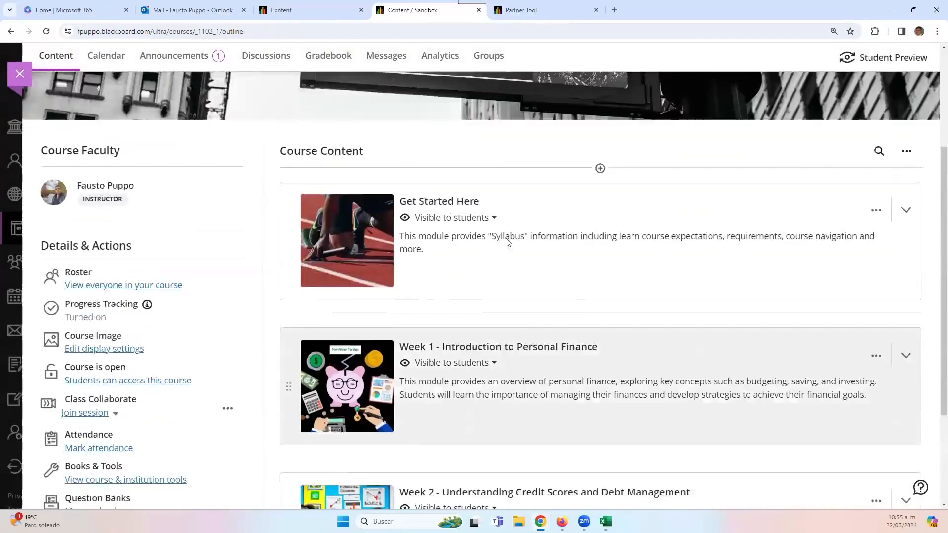
scroll(458, 328, "down", 1)
scroll(474, 297, "down", 3)
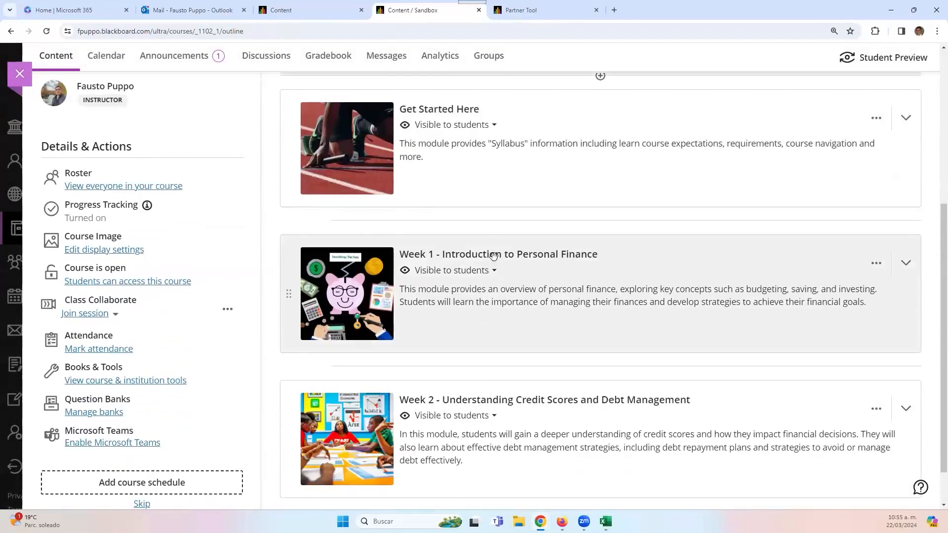
scroll(554, 313, "up", 4)
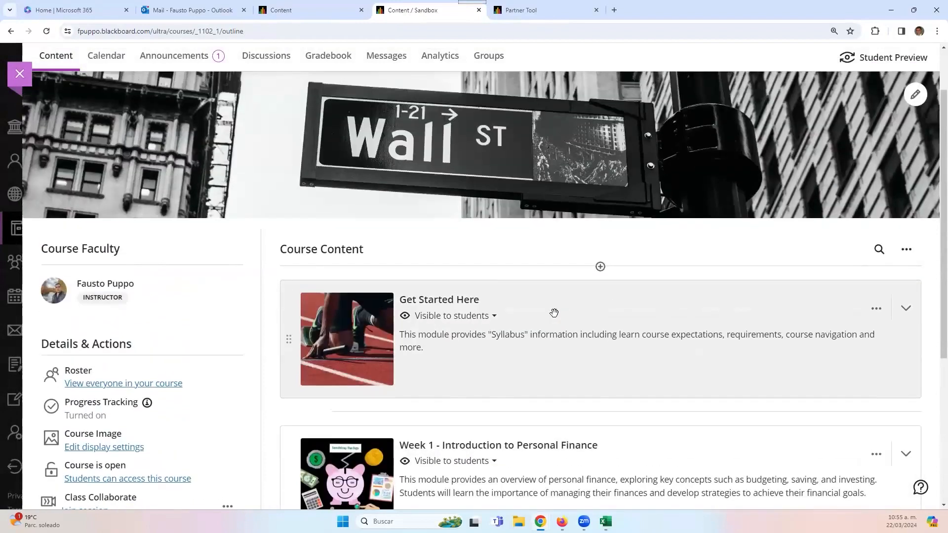
scroll(555, 313, "down", 2)
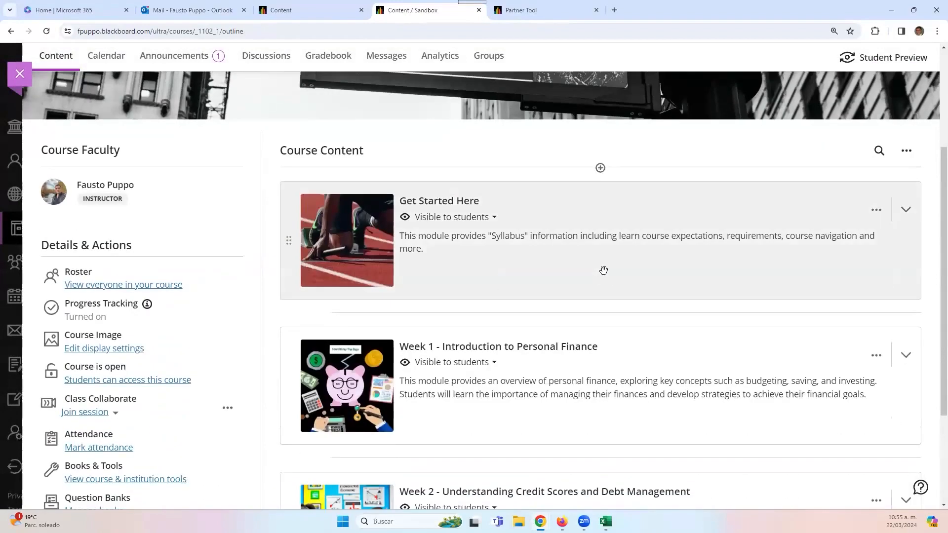
left_click(601, 168)
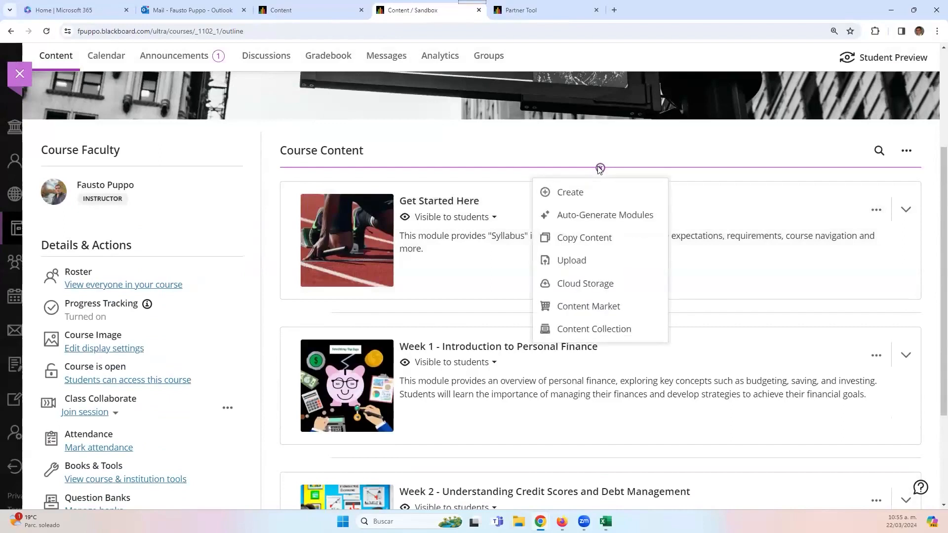
left_click(461, 253)
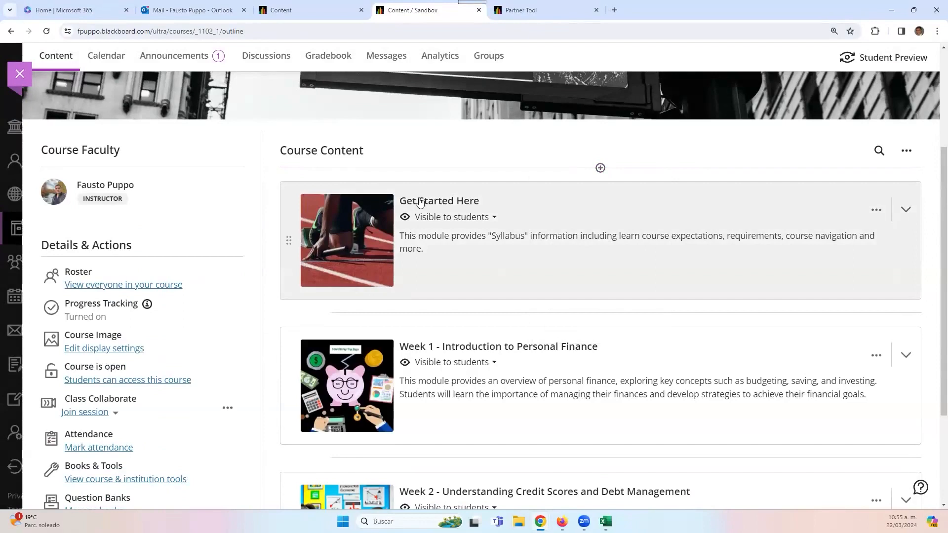
scroll(329, 358, "down", 2)
scroll(329, 358, "down", 1)
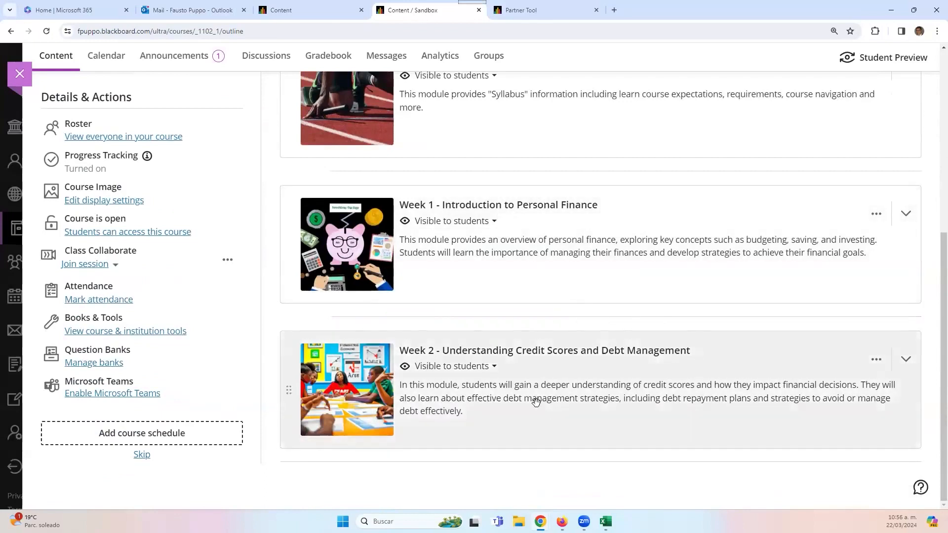
scroll(536, 398, "up", 6)
scroll(379, 381, "down", 1)
scroll(380, 380, "down", 1)
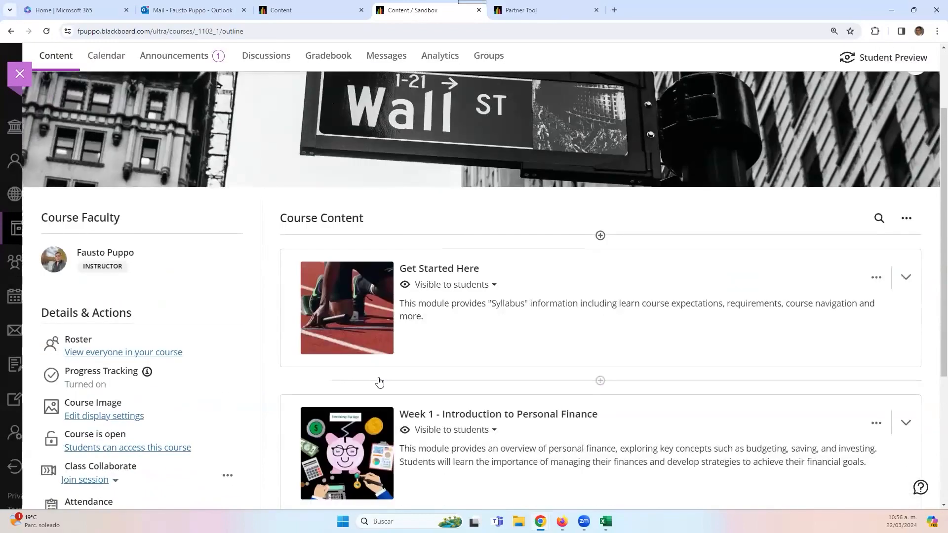
scroll(380, 380, "up", 1)
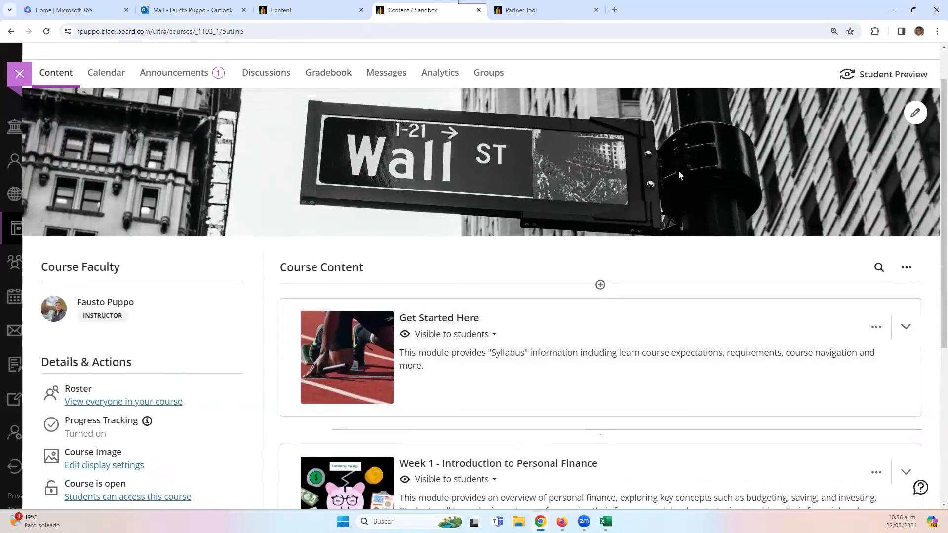
scroll(643, 277, "down", 2)
scroll(643, 274, "up", 3)
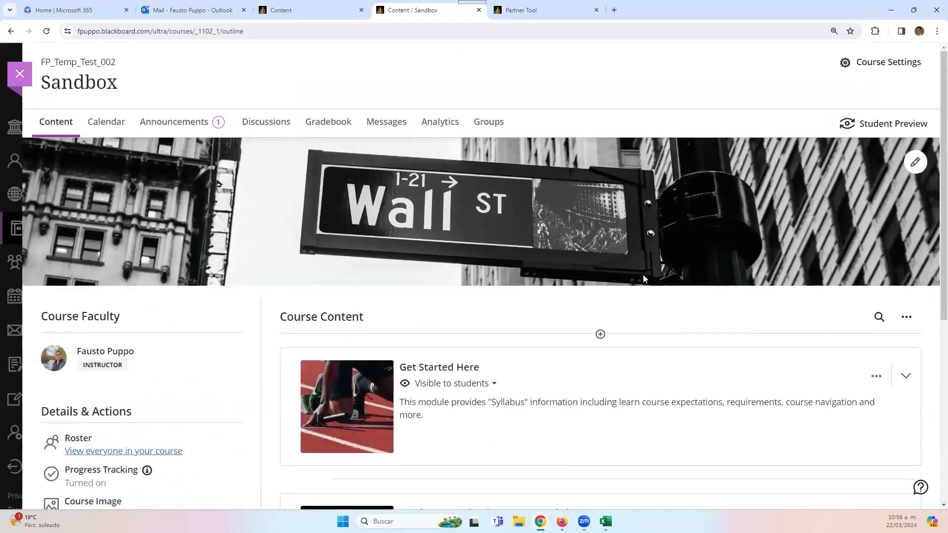
scroll(643, 278, "down", 1)
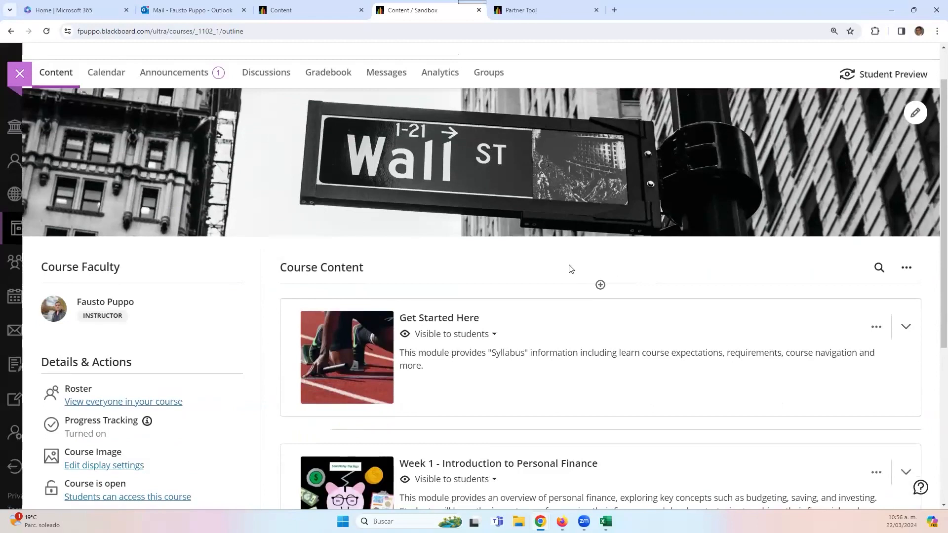
scroll(571, 269, "down", 3)
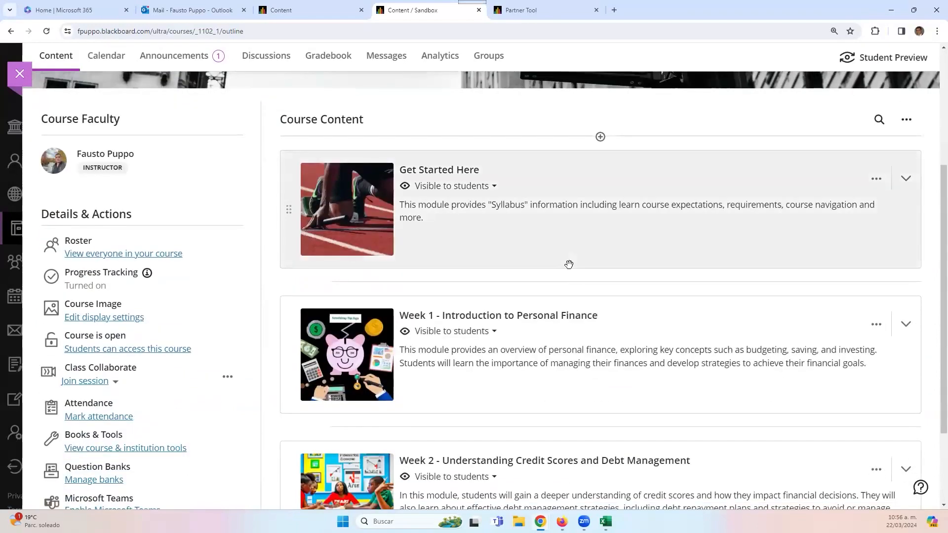
scroll(569, 264, "up", 4)
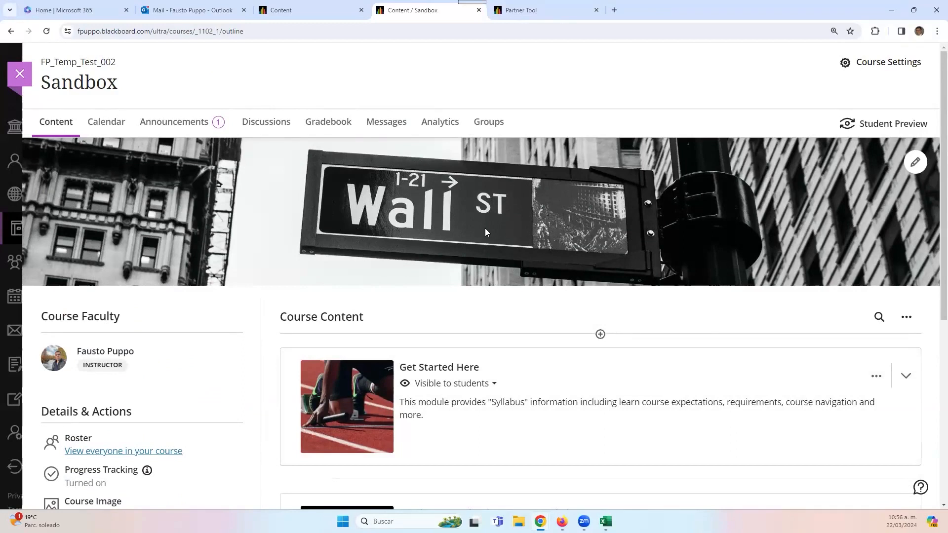
scroll(517, 357, "down", 3)
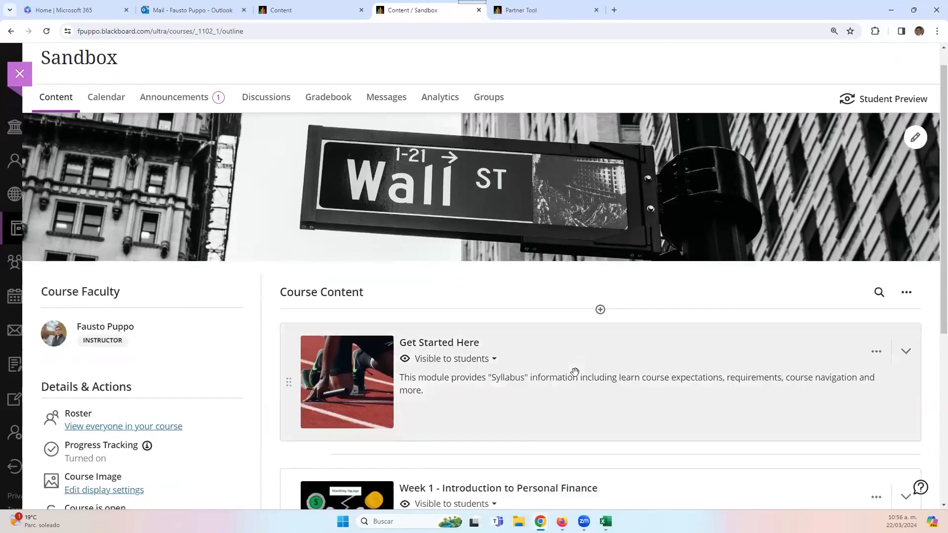
scroll(517, 357, "up", 3)
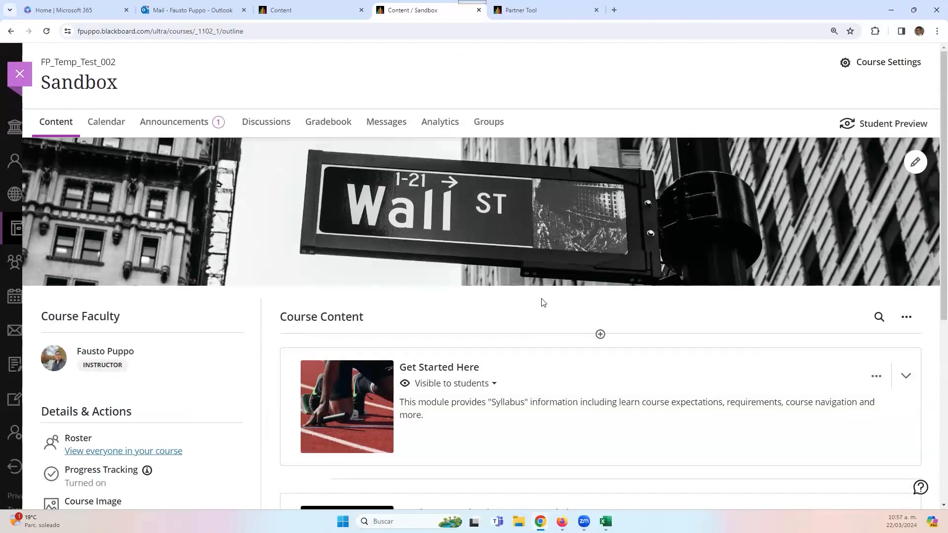
scroll(543, 302, "down", 3)
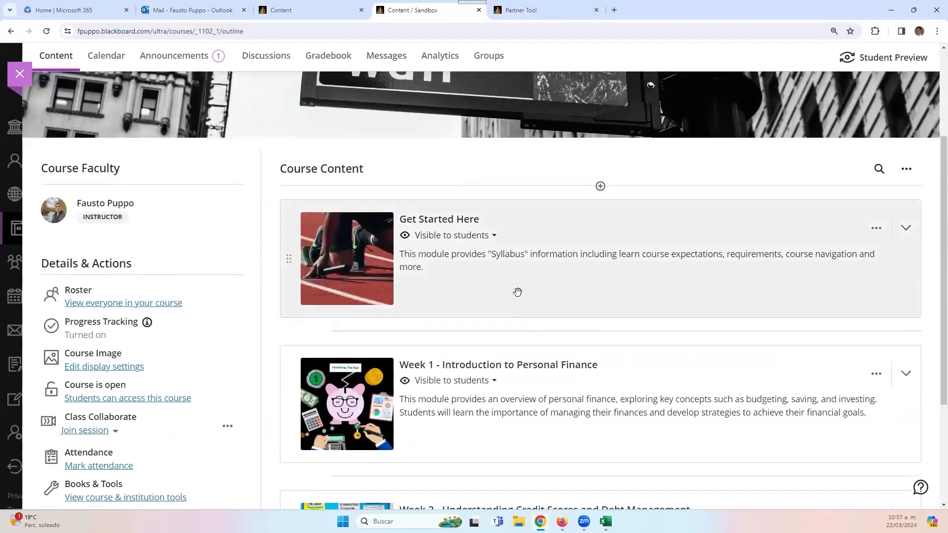
- Expand and collapse Get Started Here, then open and dismiss its options menu
left_click(518, 292)
left_click(518, 292)
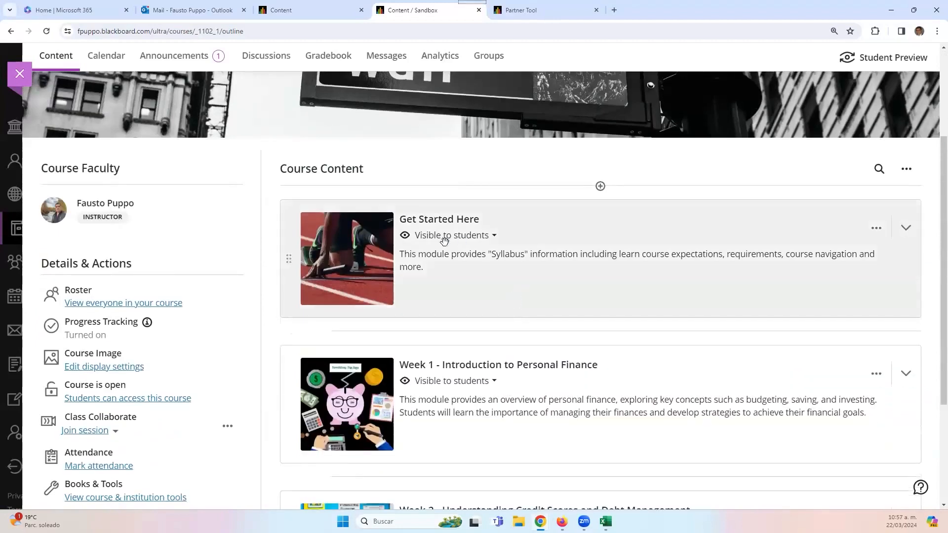
left_click(875, 230)
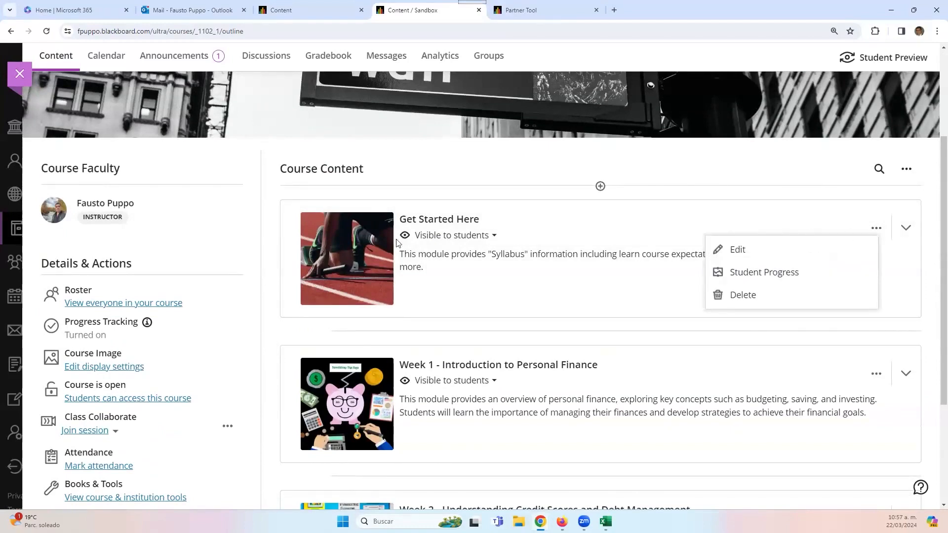
left_click(450, 237)
- Review Get Started Here's items, collapse the module, and open its Edit settings
left_click(452, 226)
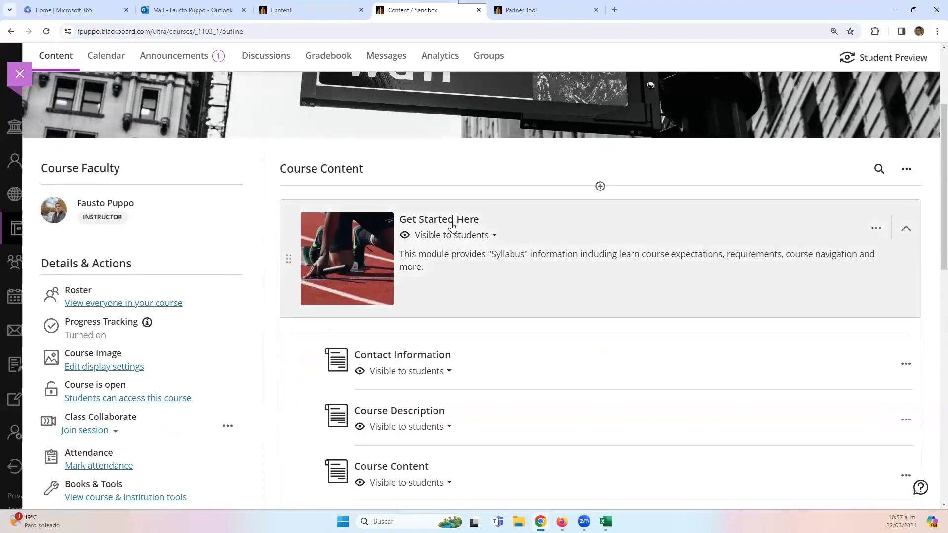
scroll(481, 377, "down", 4)
scroll(447, 202, "down", 5)
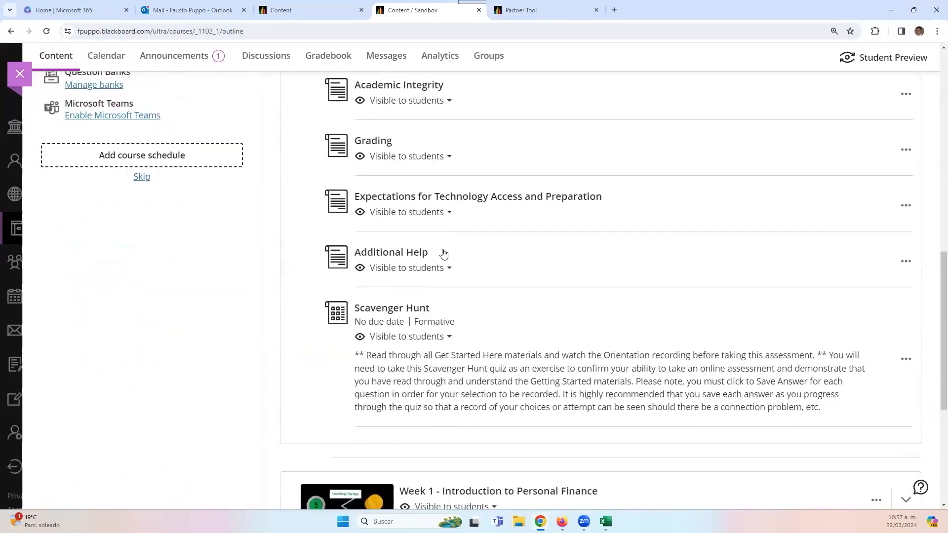
scroll(458, 273, "up", 5)
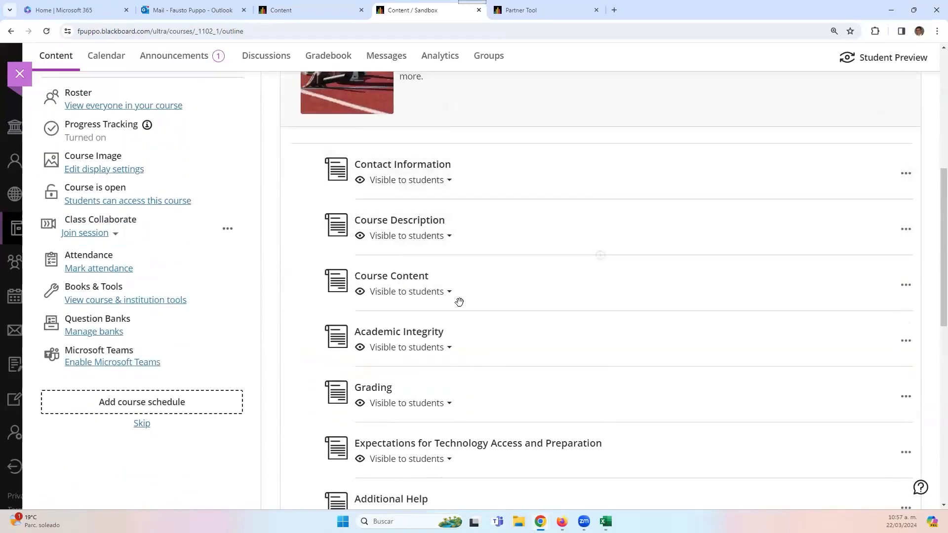
scroll(438, 381, "up", 5)
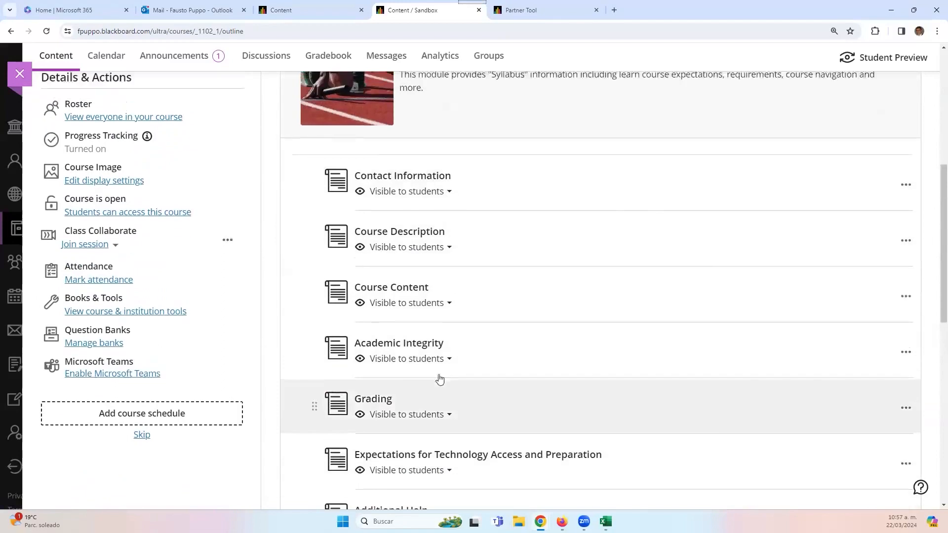
left_click(851, 183)
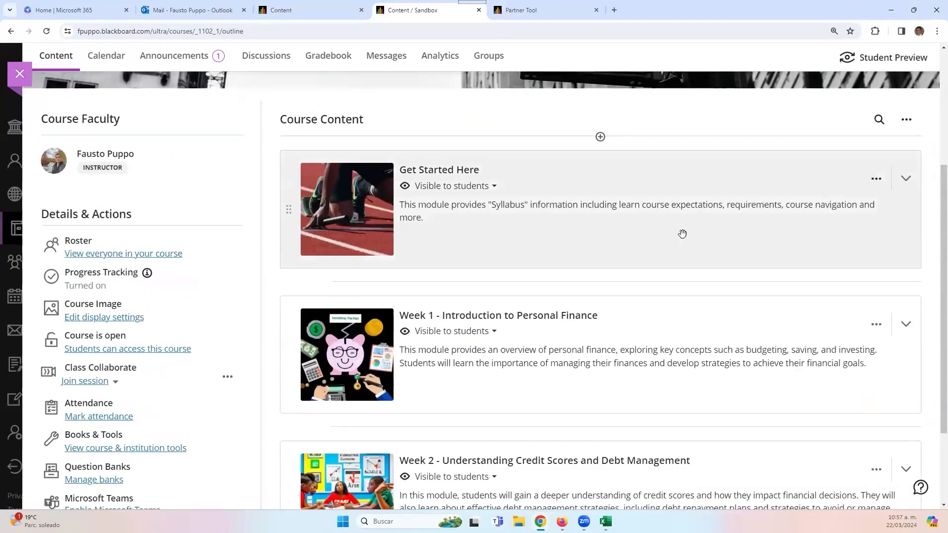
left_click(877, 179)
left_click(730, 203)
- Enable Forced Sequence on the Get Started Here module and save the change
scroll(785, 326, "down", 3)
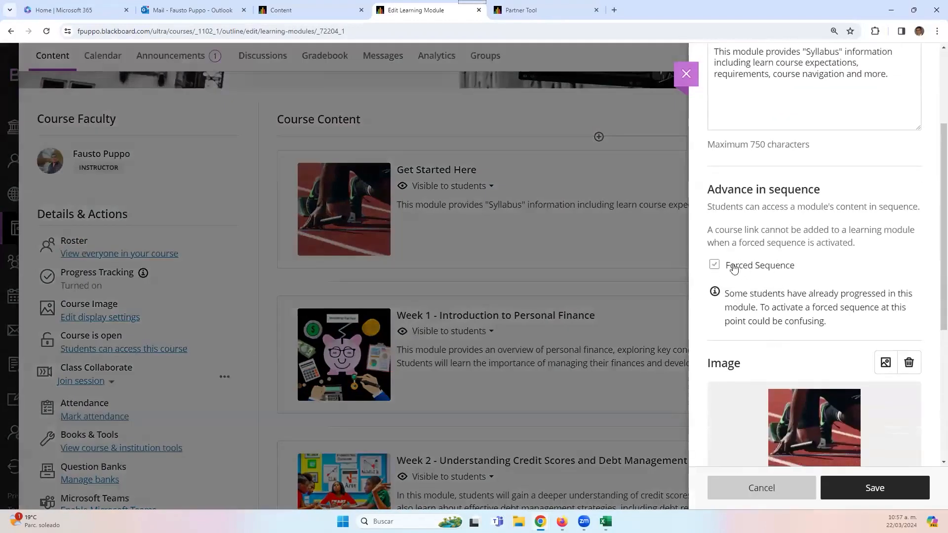
left_click(715, 265)
scroll(820, 439, "down", 2)
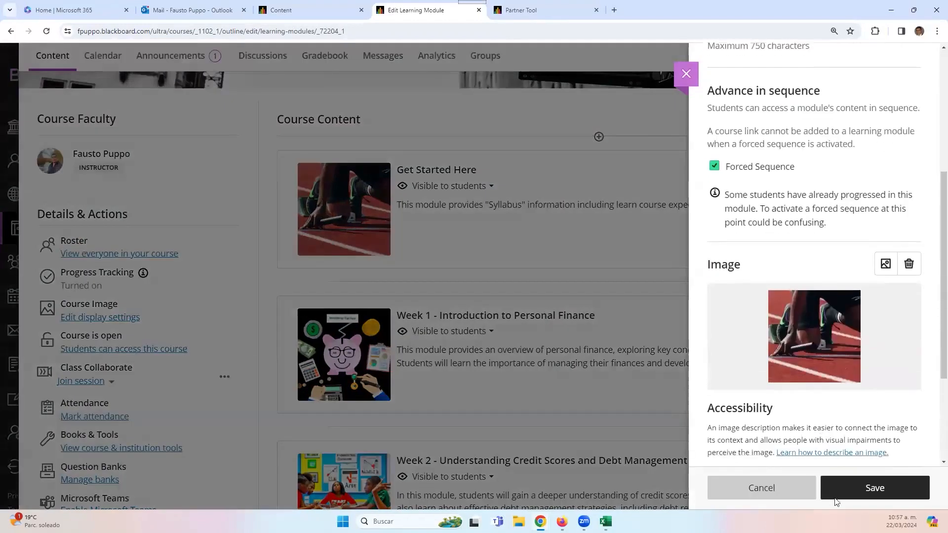
left_click(874, 493)
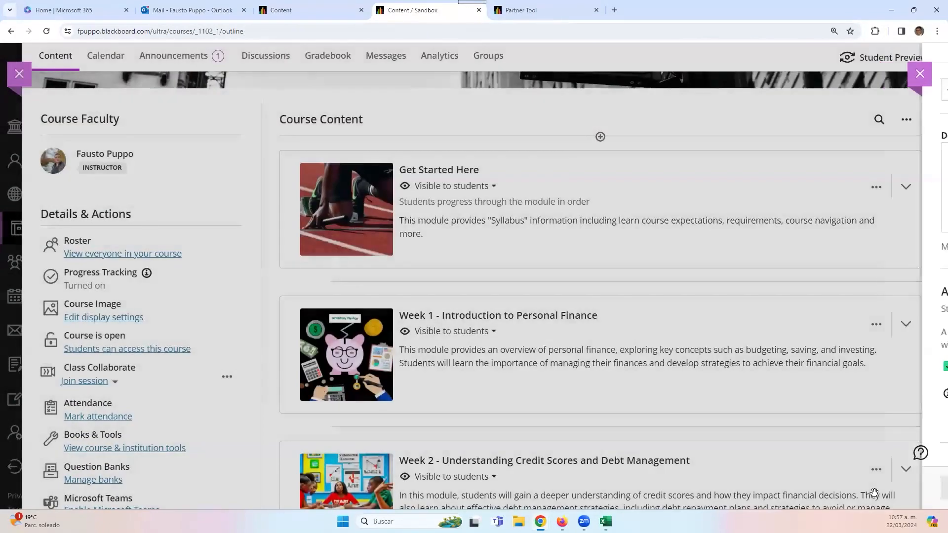
scroll(766, 224, "up", 4)
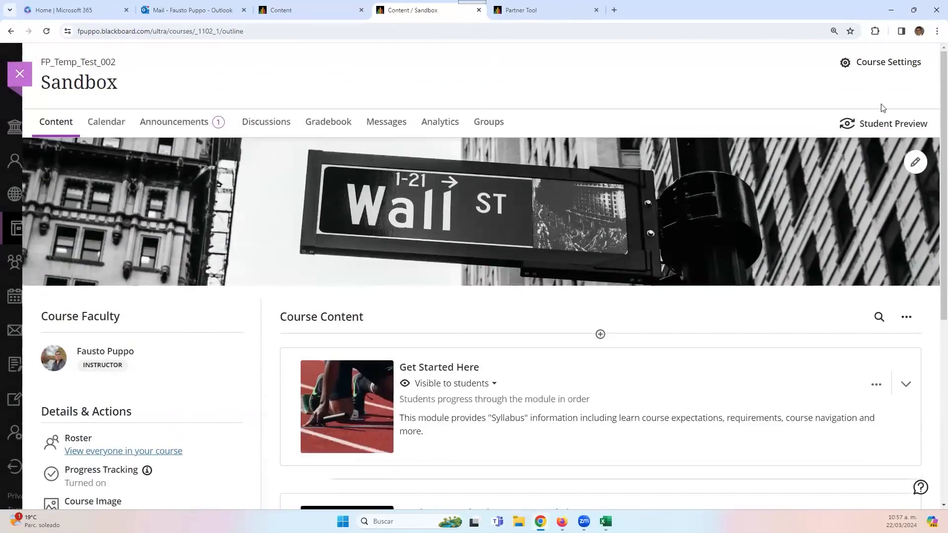
- Enter Student Preview and step through Contact Information, Course Description and Course Content
left_click(891, 129)
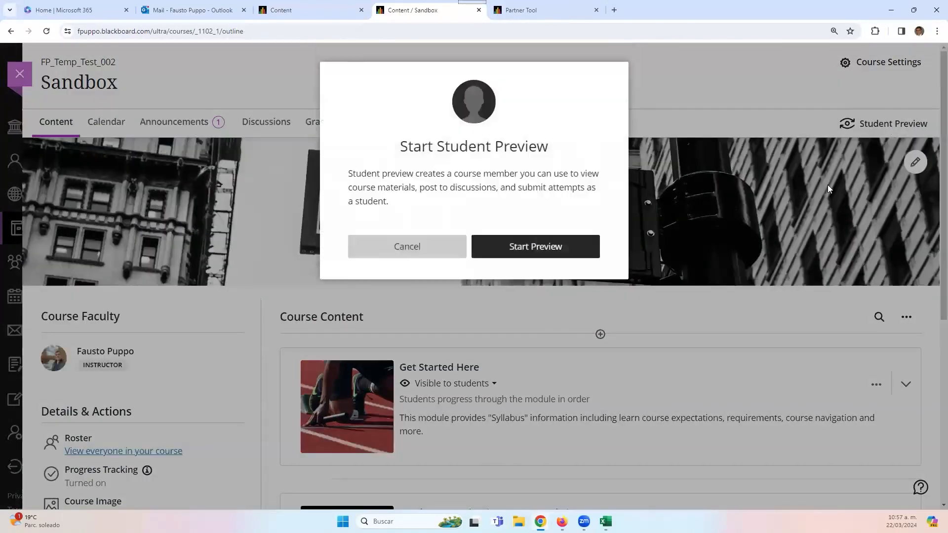
left_click(593, 249)
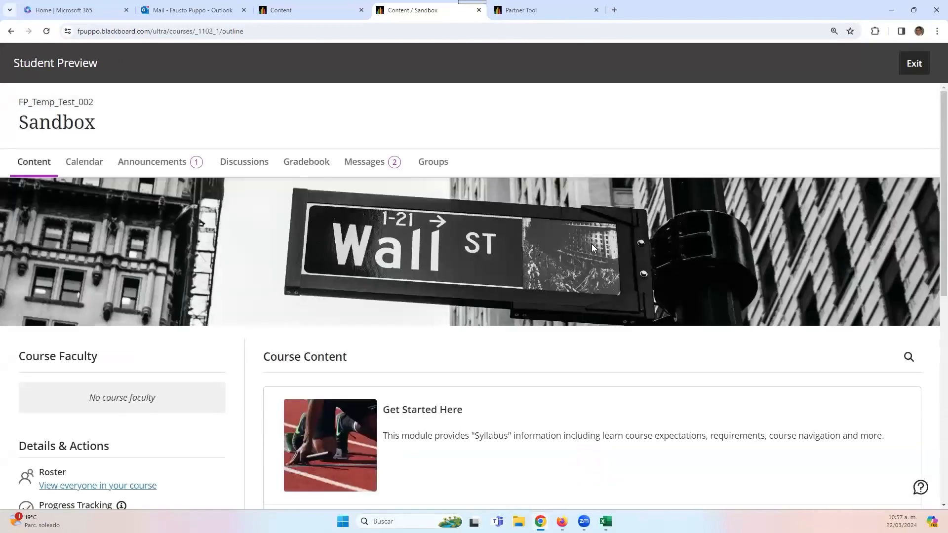
scroll(510, 343, "down", 3)
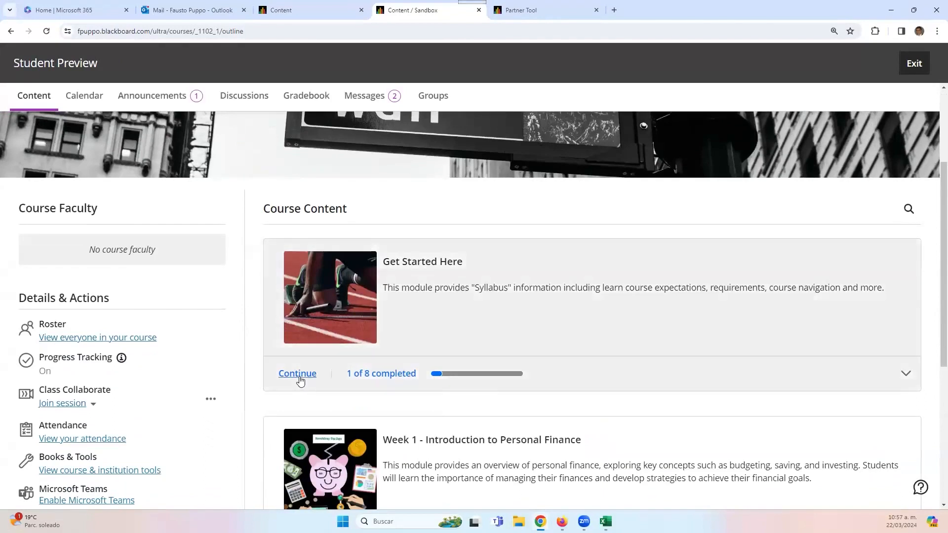
left_click(298, 375)
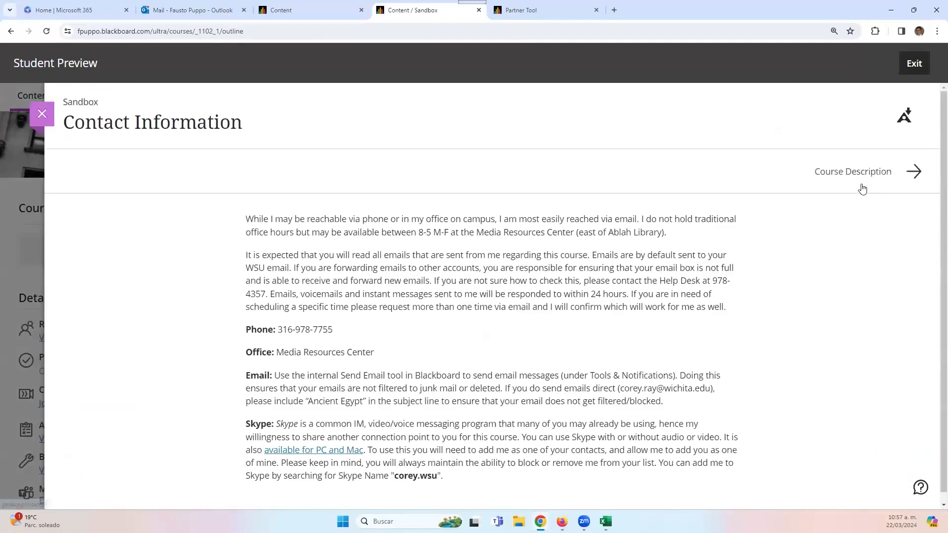
left_click(836, 179)
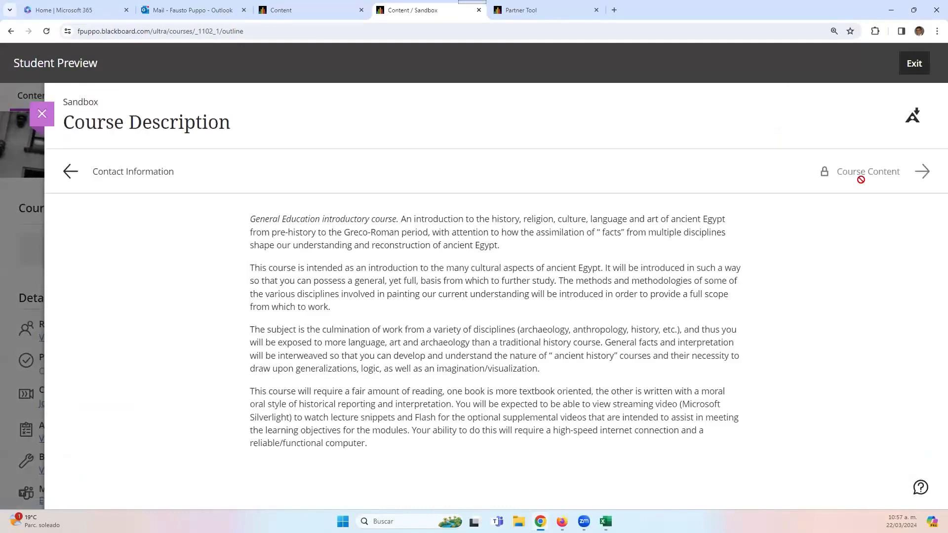
left_click(859, 177)
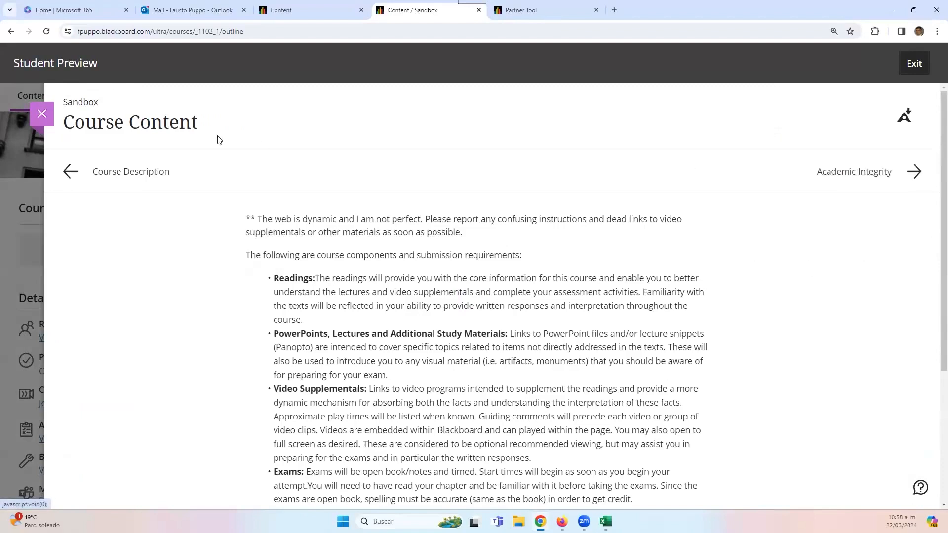
left_click(42, 114)
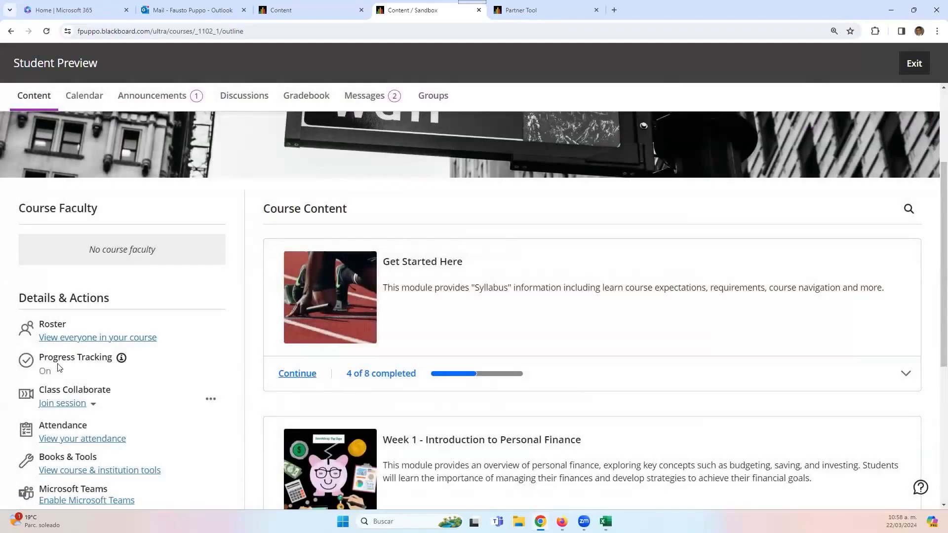
- Expand Get Started Here in the course outline to check item completion
left_click(524, 328)
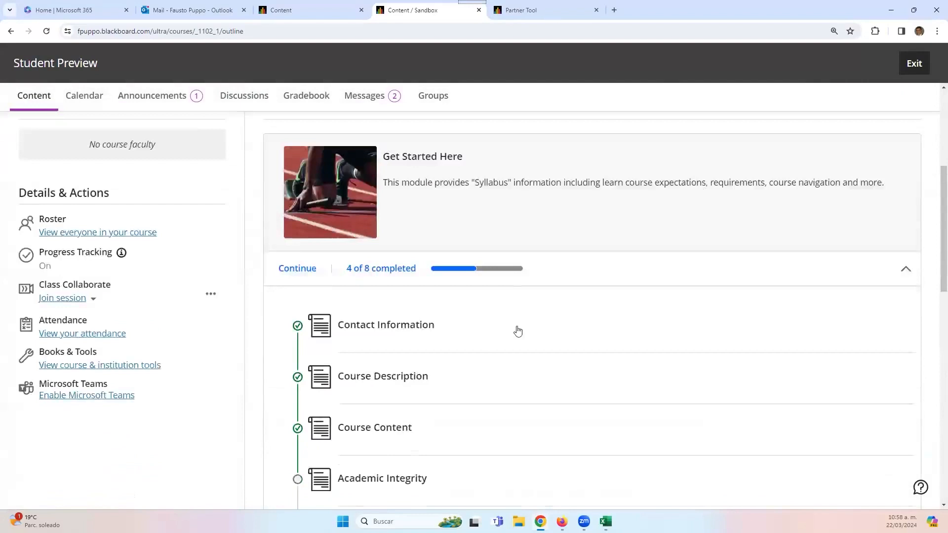
scroll(518, 332, "down", 3)
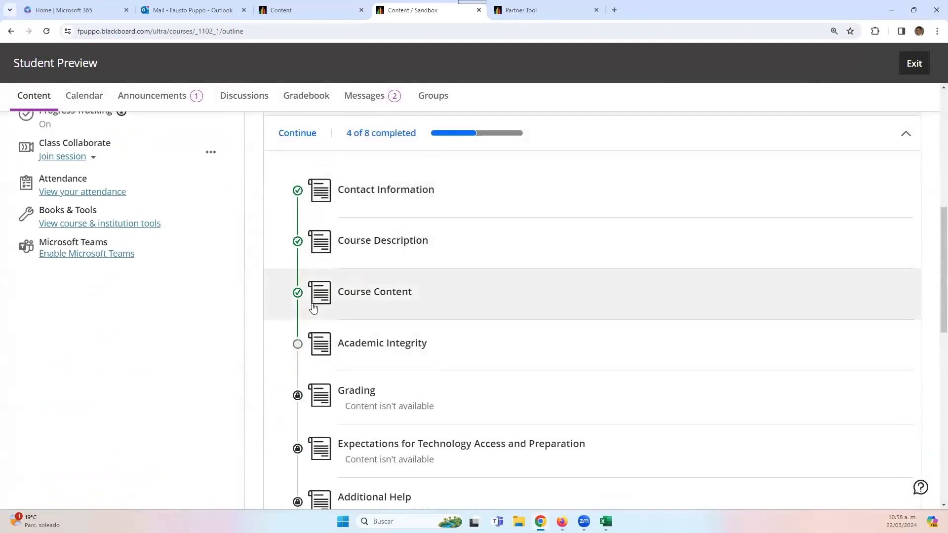
scroll(313, 308, "up", 3)
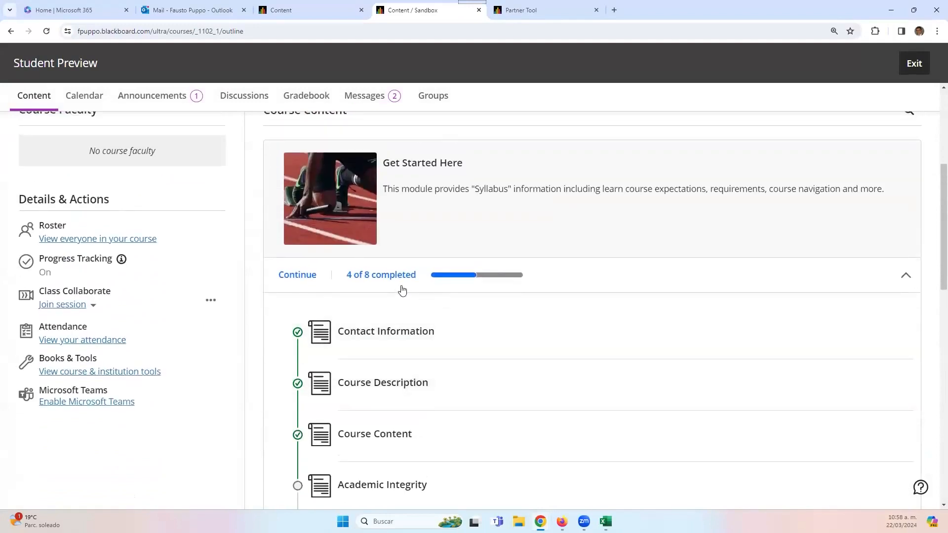
left_click(596, 187)
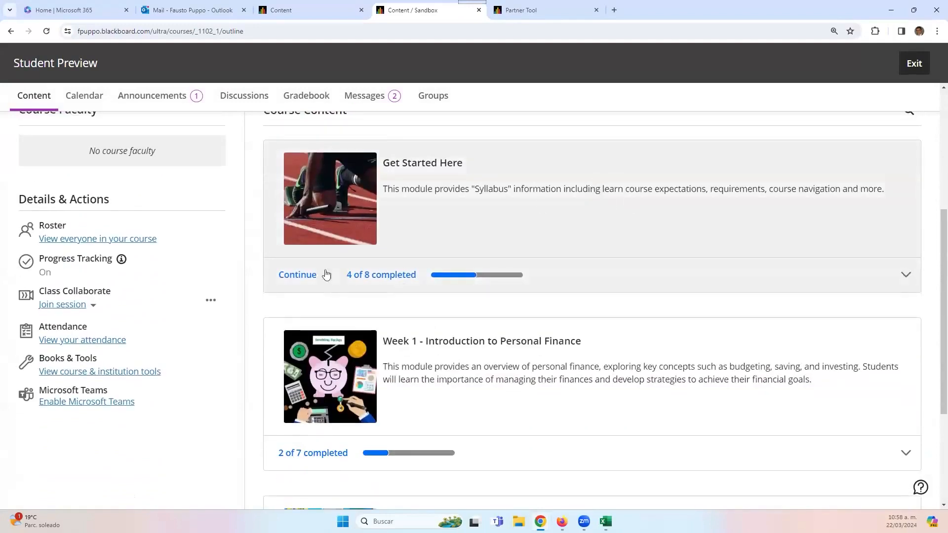
- Resume the module at Academic Integrity, then exit Student Preview keeping the preview user's data
left_click(286, 278)
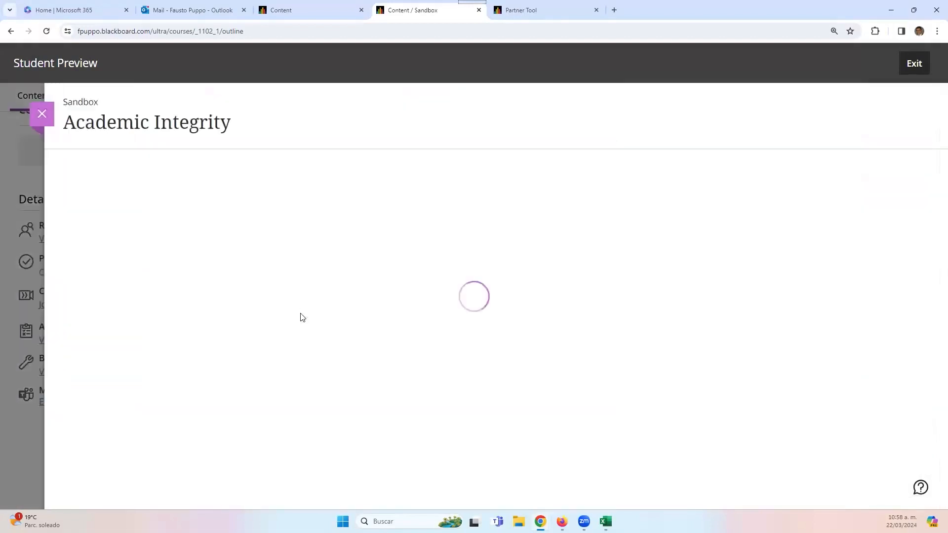
scroll(531, 335, "down", 1)
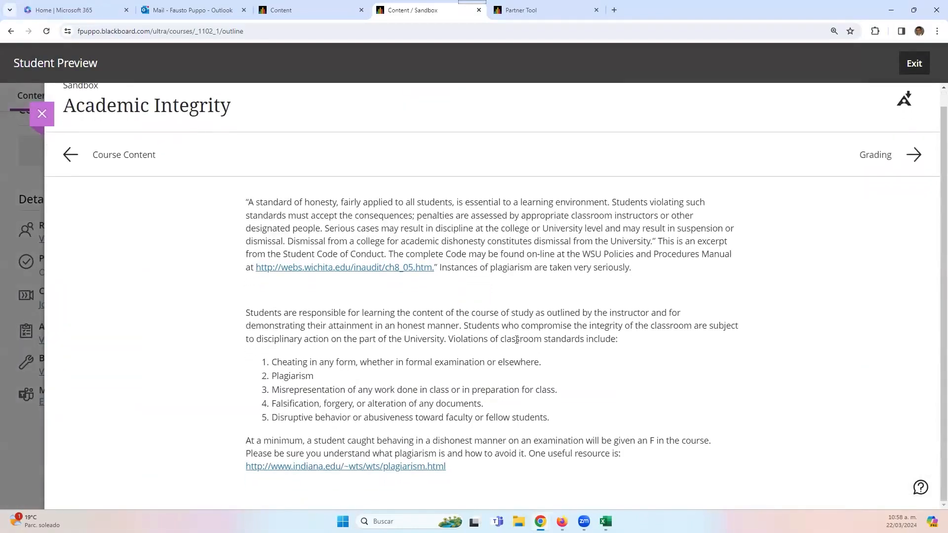
scroll(475, 295, "up", 1)
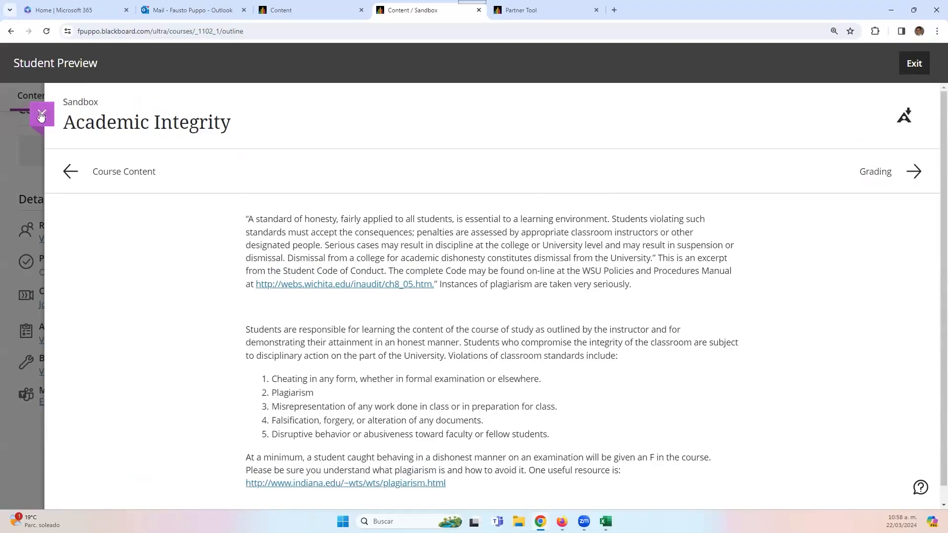
left_click(917, 68)
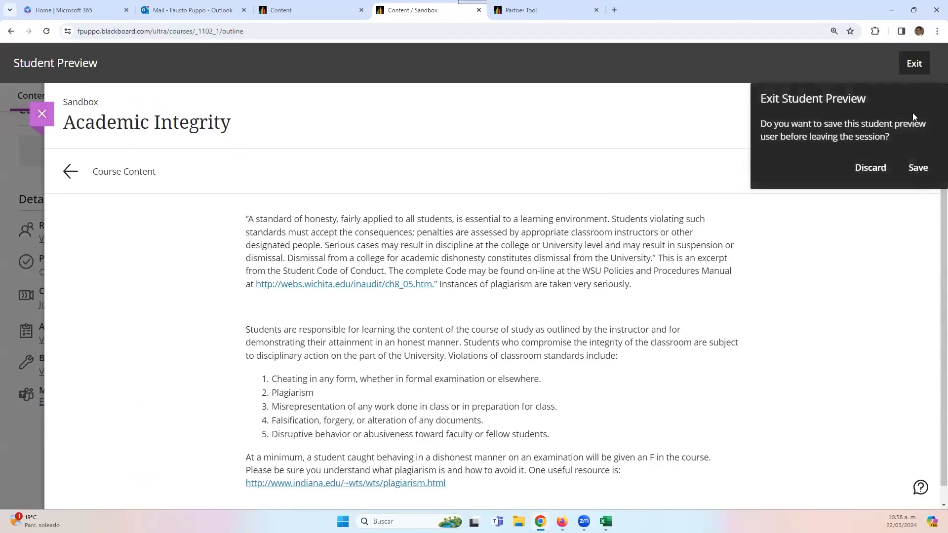
left_click(918, 167)
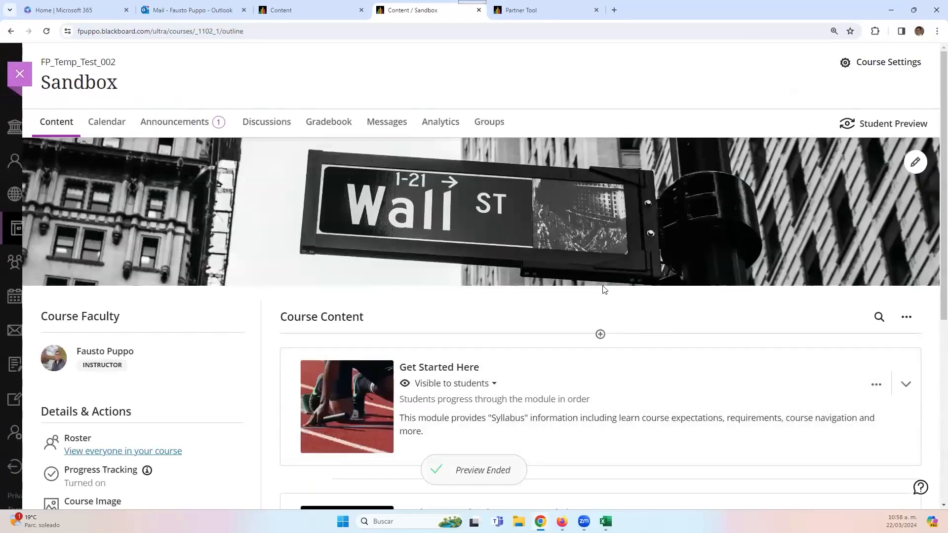
- Open Student Progress for the Get Started Here module
scroll(555, 316, "down", 2)
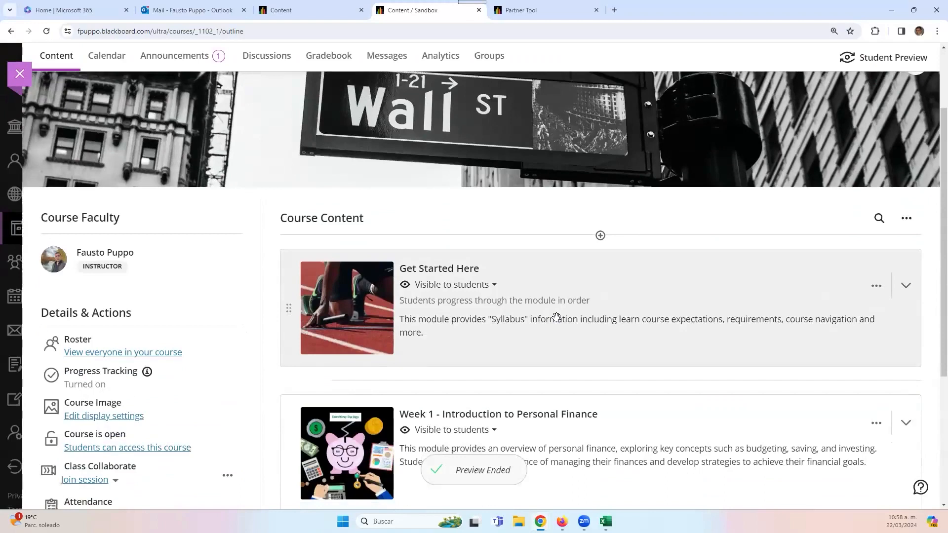
scroll(528, 321, "down", 1)
scroll(521, 318, "up", 2)
scroll(273, 371, "down", 2)
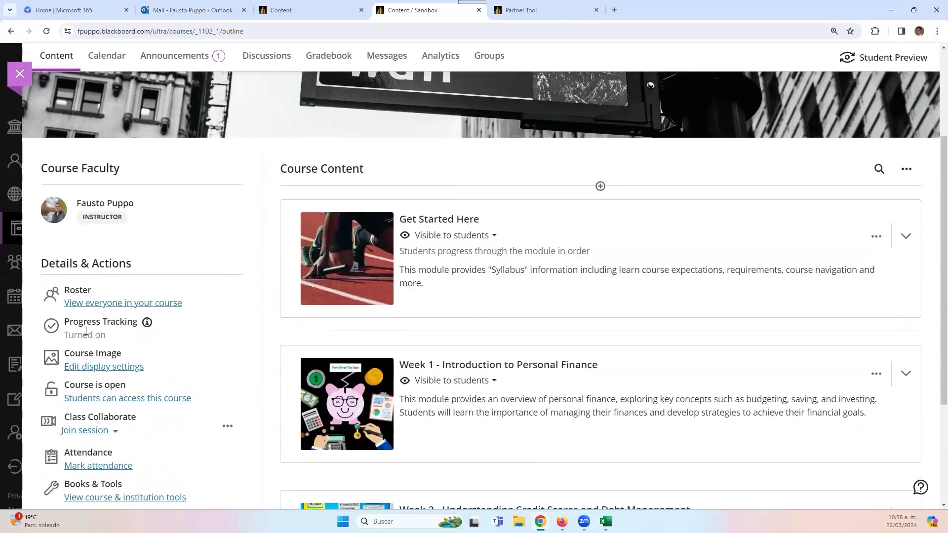
scroll(498, 237, "up", 2)
scroll(525, 294, "down", 2)
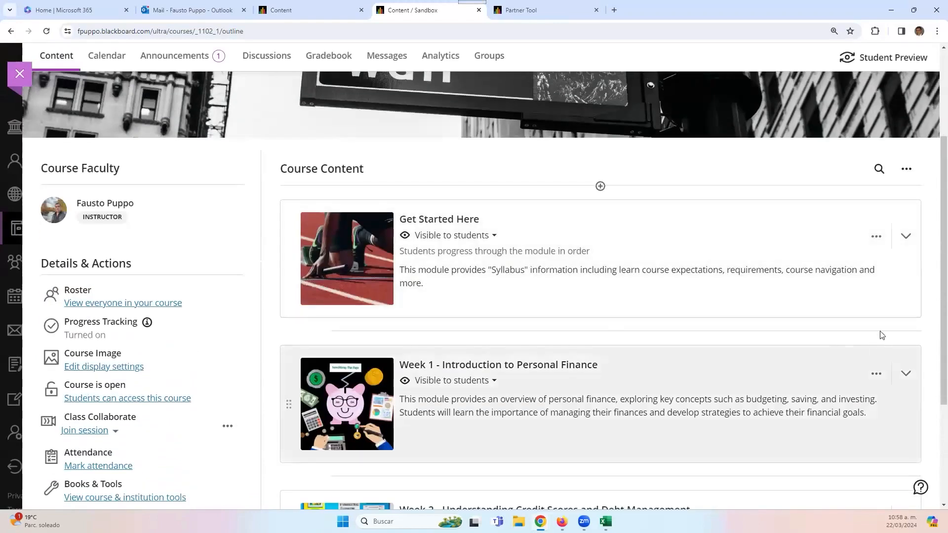
left_click(876, 238)
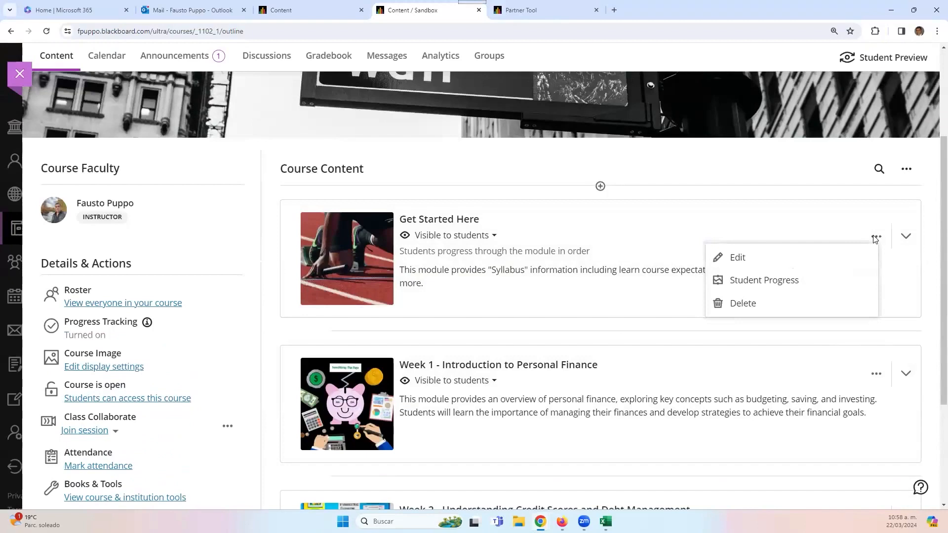
left_click(765, 281)
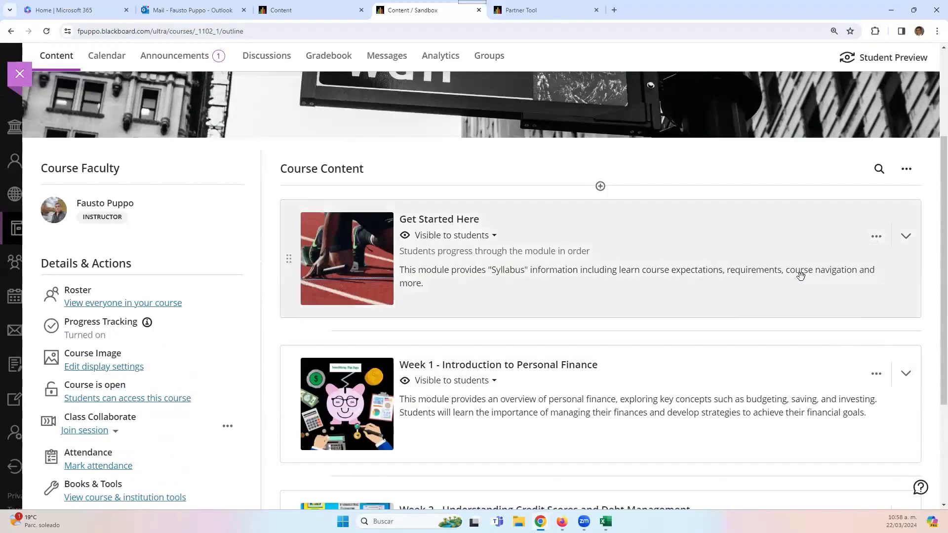
scroll(383, 363, "down", 4)
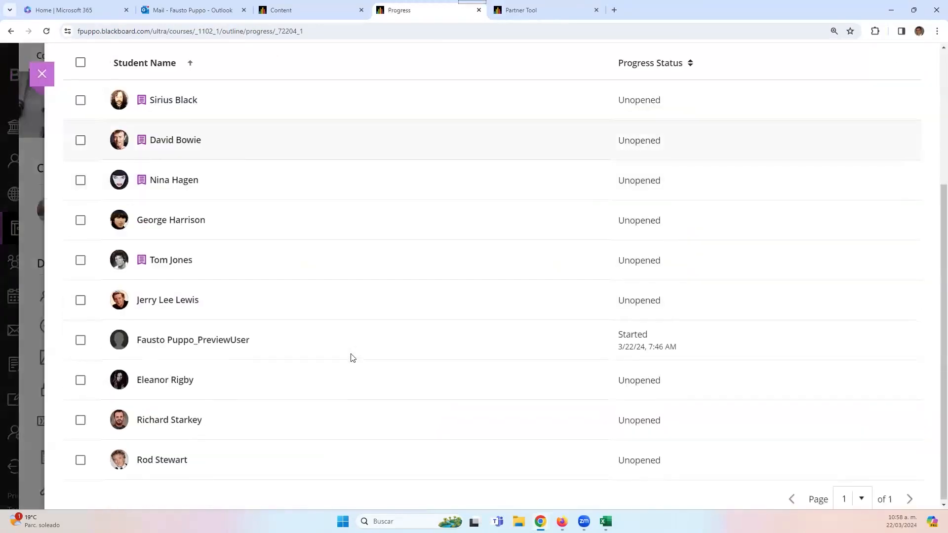
- Open the preview user's progress and expand Get Started Here to see each item's status
left_click(203, 344)
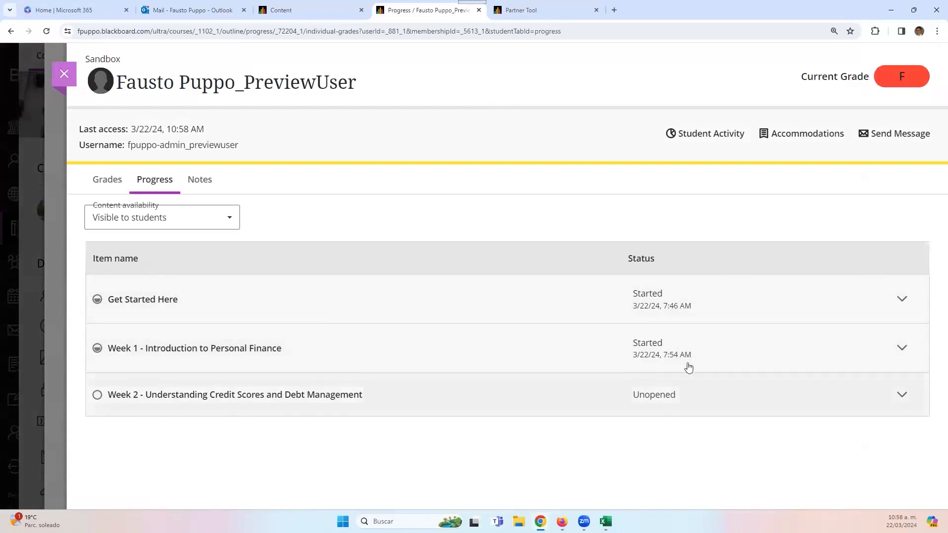
left_click(902, 300)
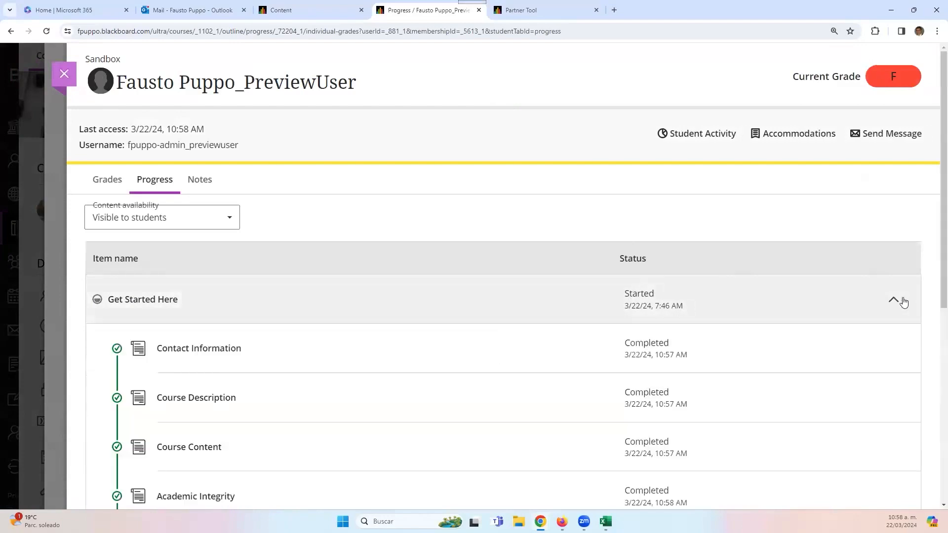
scroll(445, 417, "down", 5)
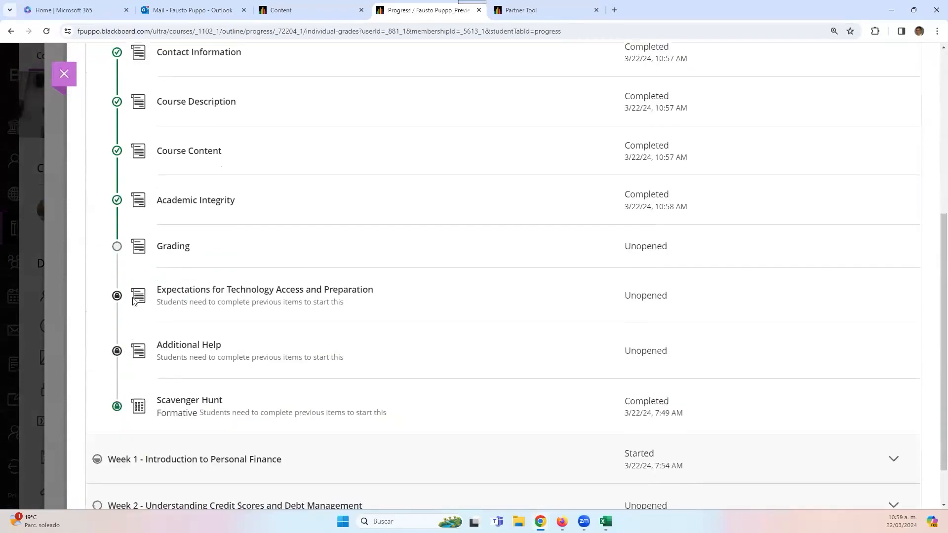
scroll(138, 291, "up", 5)
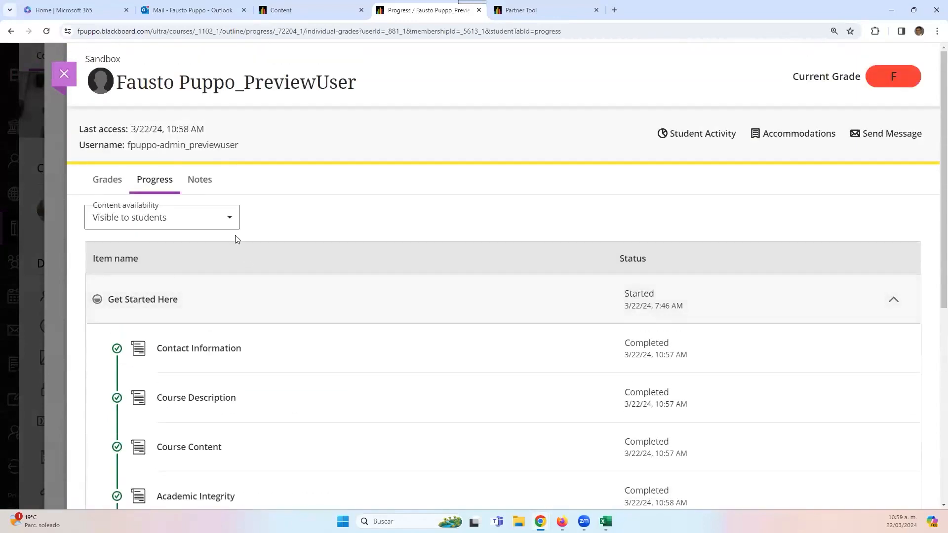
- Review the preview user's Grades and Notes tabs, discarding an empty internal note
left_click(95, 179)
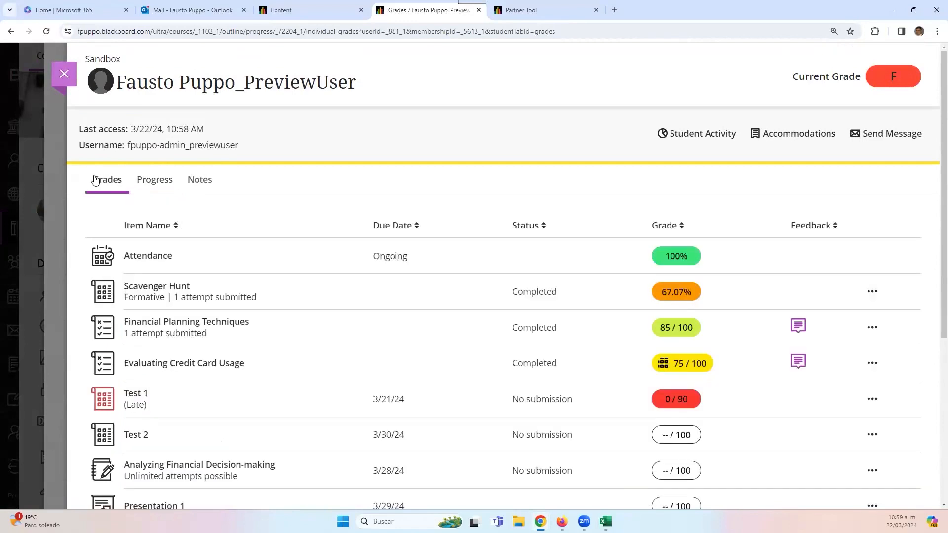
left_click(196, 181)
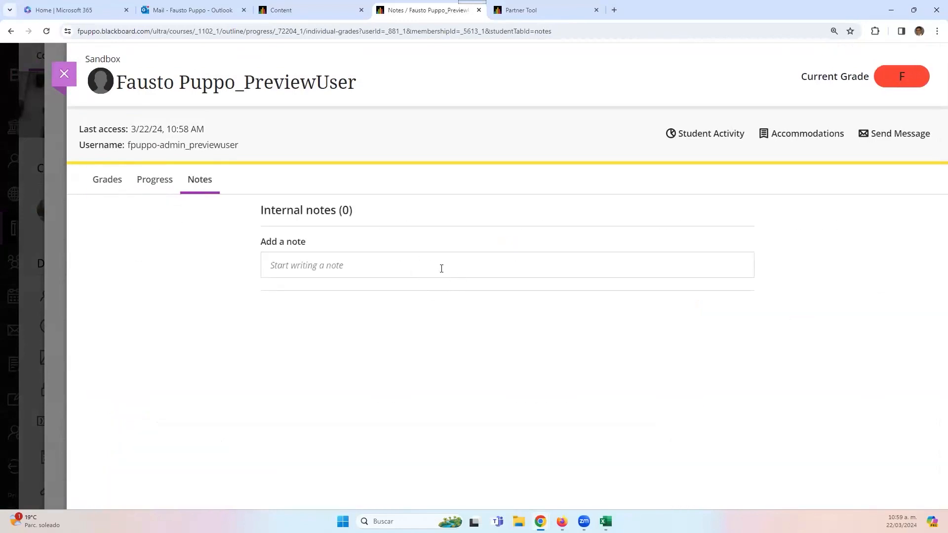
left_click(442, 268)
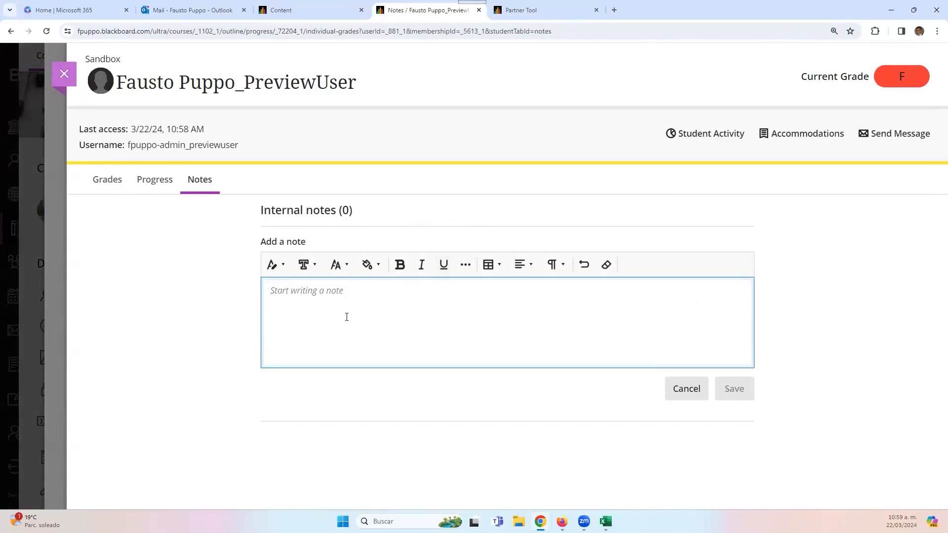
left_click(678, 388)
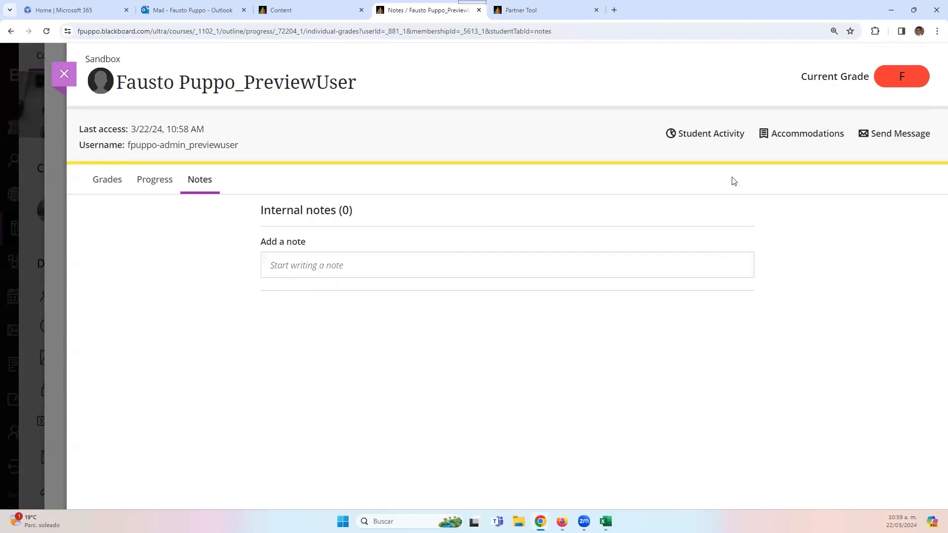
- Open the preview user's Student Activity and show the grade history as a table
left_click(717, 135)
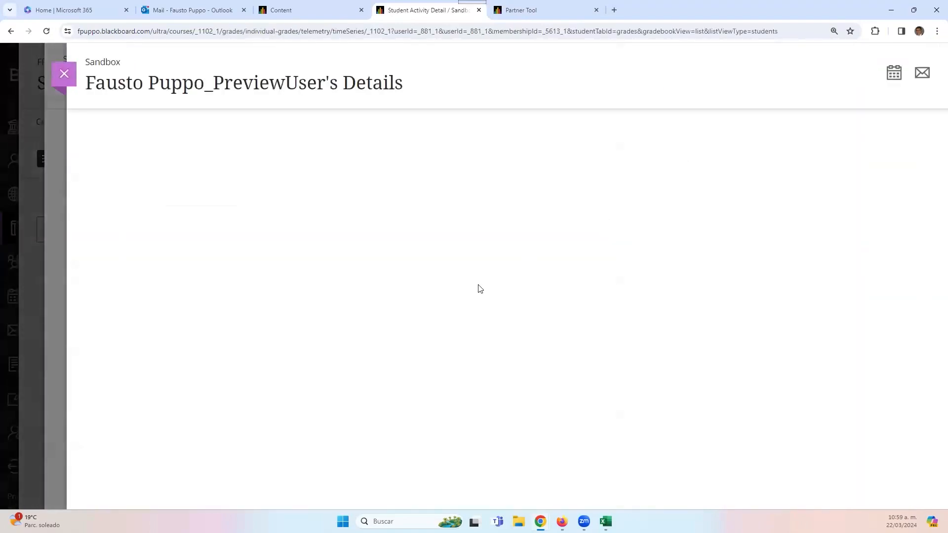
scroll(429, 295, "down", 5)
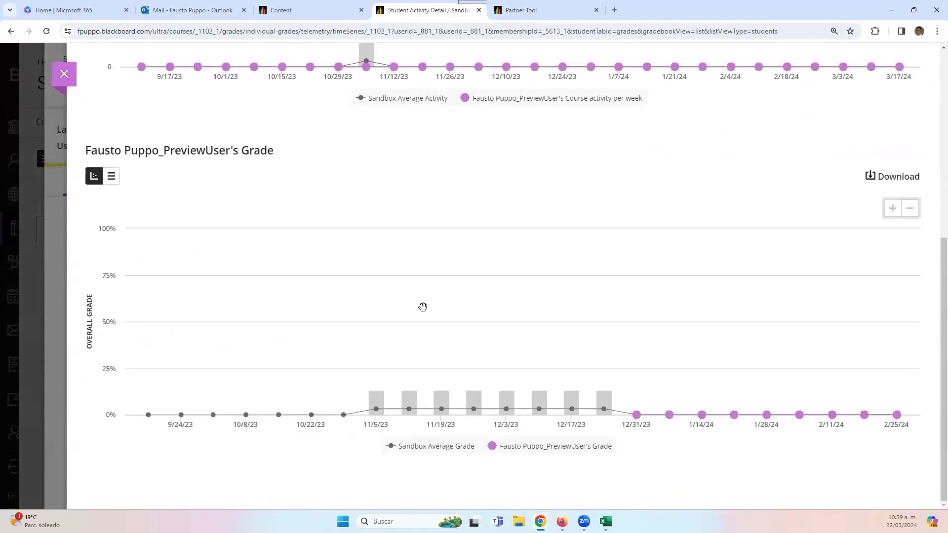
scroll(423, 306, "up", 6)
scroll(128, 420, "down", 3)
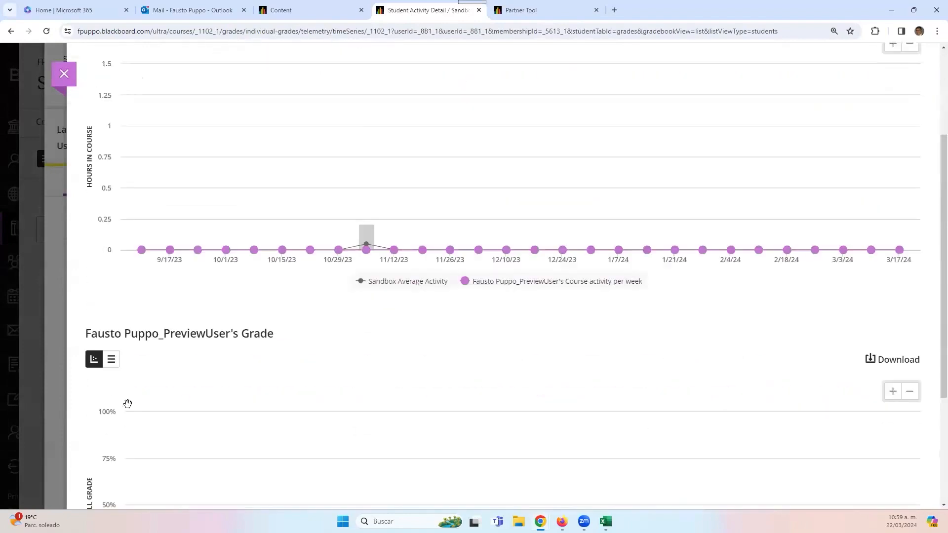
left_click(111, 359)
scroll(451, 328, "down", 4)
scroll(212, 153, "up", 7)
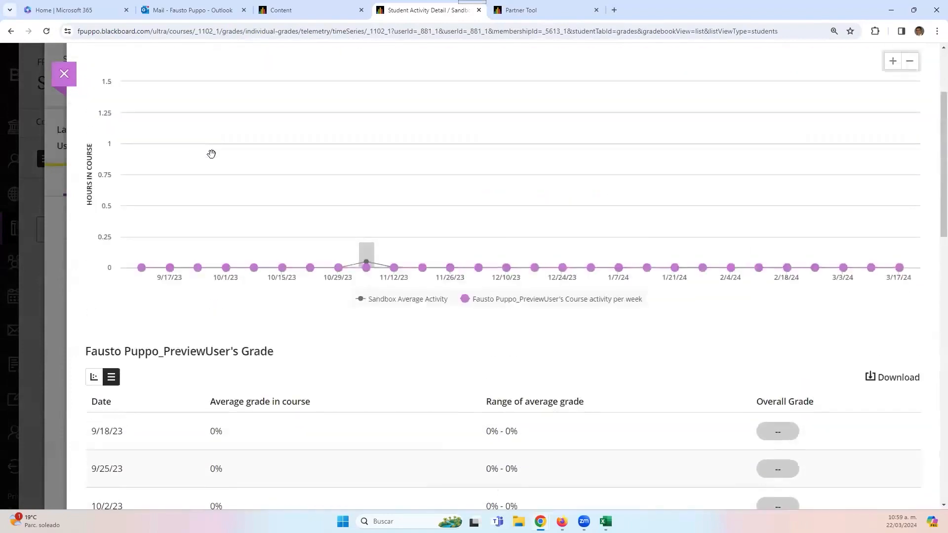
- Toggle weekly activity between table and chart, restore the grade history chart, then return to Gradebook Students
left_click(112, 159)
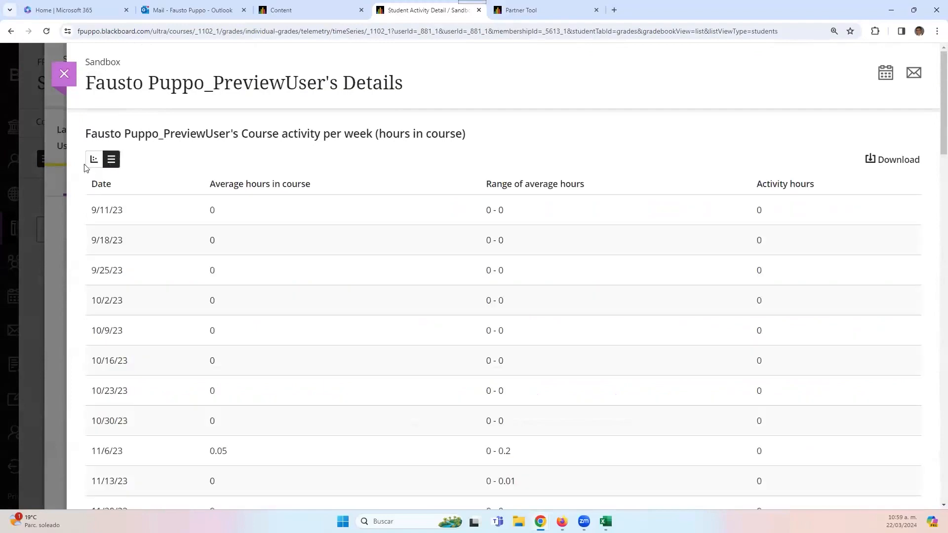
left_click(94, 162)
scroll(169, 330, "down", 4)
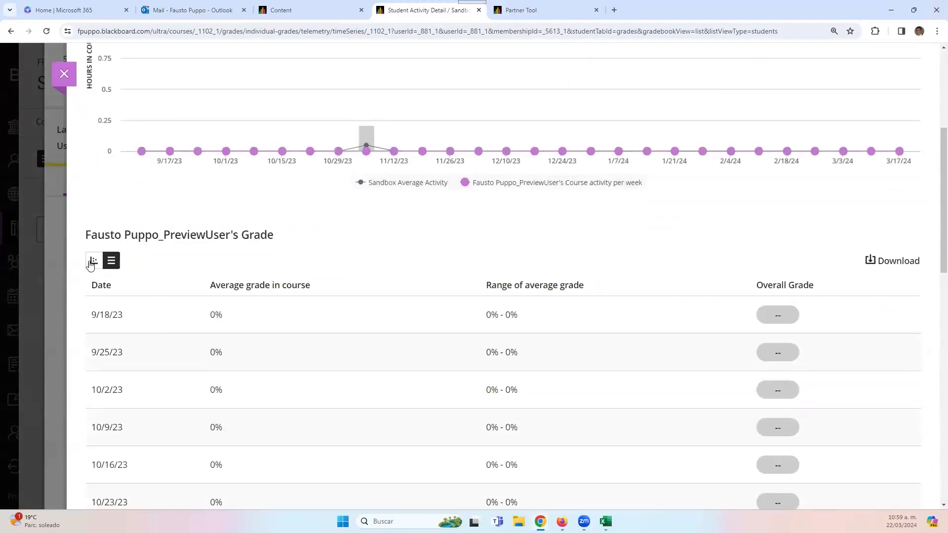
left_click(93, 262)
scroll(716, 191, "up", 3)
scroll(716, 191, "up", 3)
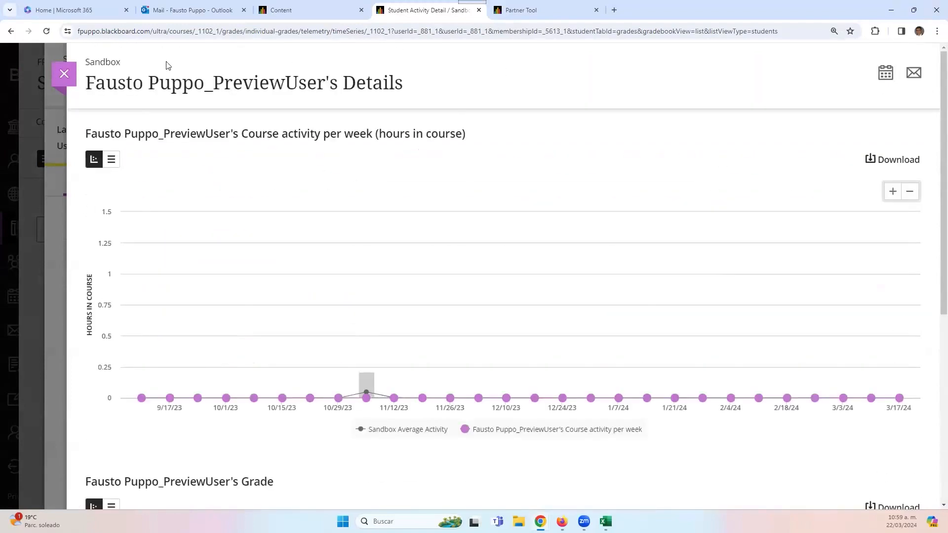
left_click(66, 81)
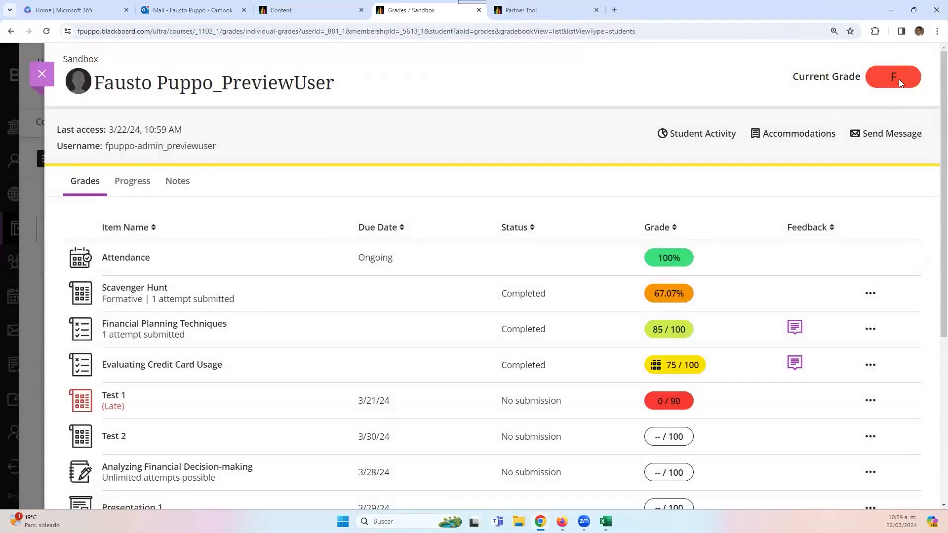
left_click(39, 75)
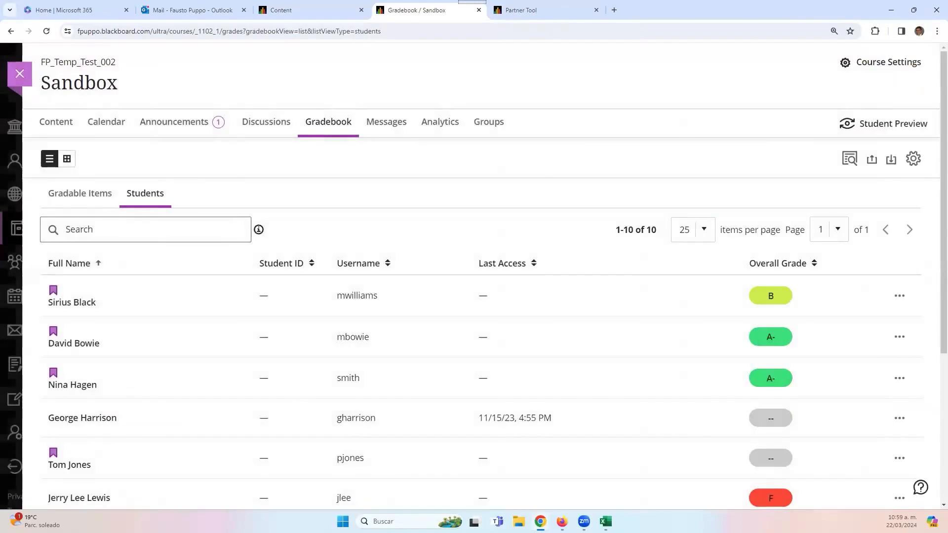
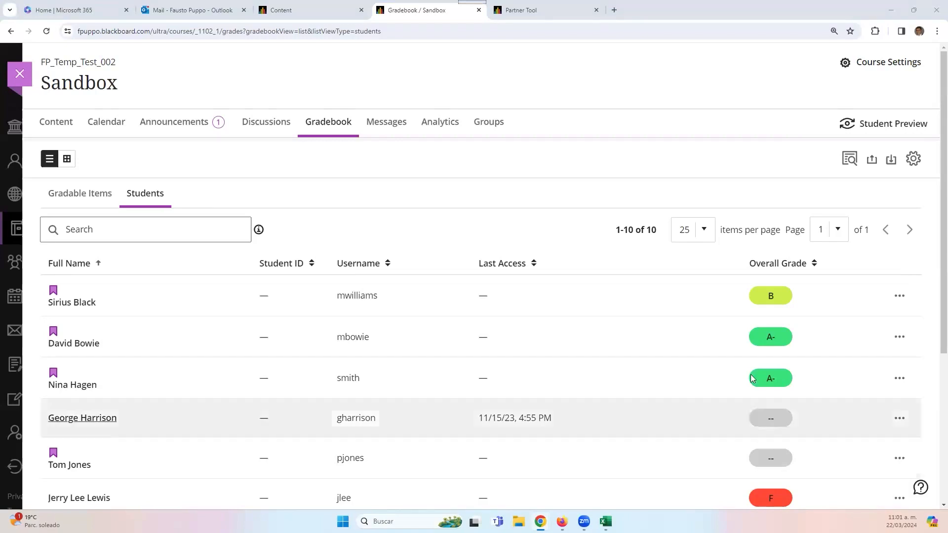
- Go back to the Sandbox Content page and expand Week 2 to show its Scavenger Hunt quiz
left_click(56, 122)
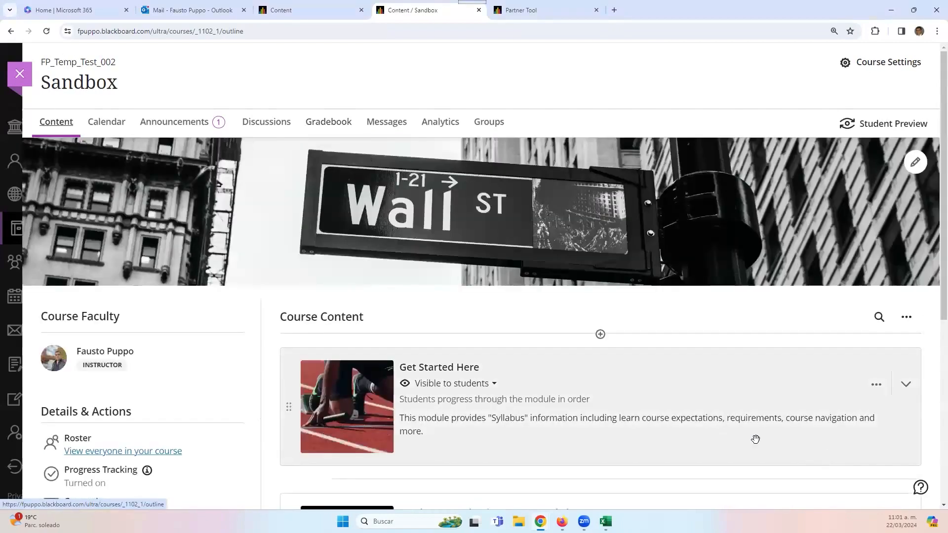
scroll(756, 436, "down", 6)
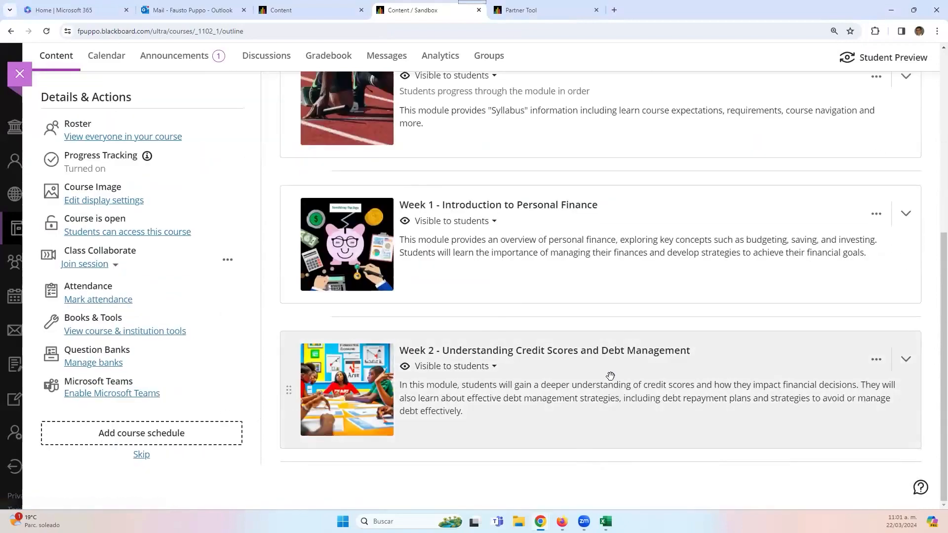
left_click(608, 377)
scroll(596, 406, "down", 7)
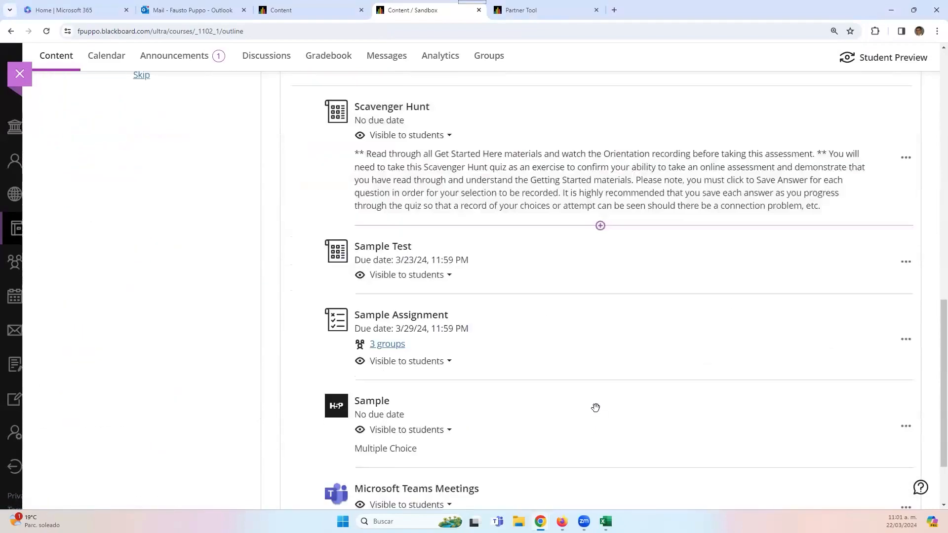
scroll(596, 407, "up", 6)
left_click(600, 370)
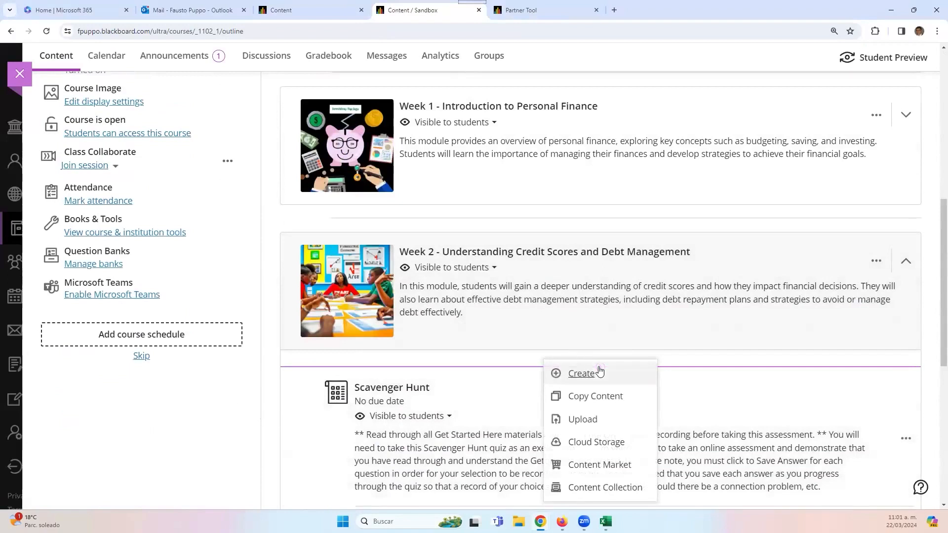
- Open the Create item panel below Week 2, collapse its item-type groups, and close it
left_click(588, 374)
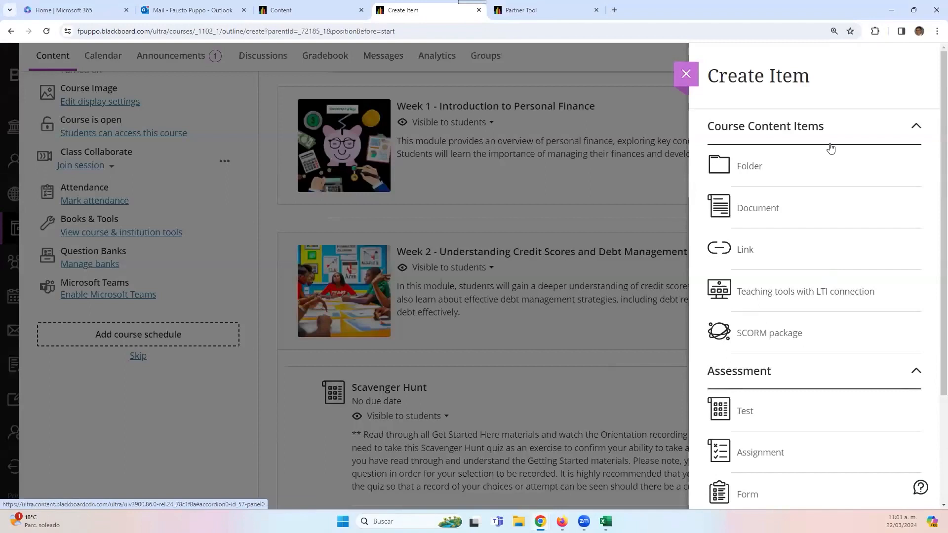
left_click(785, 140)
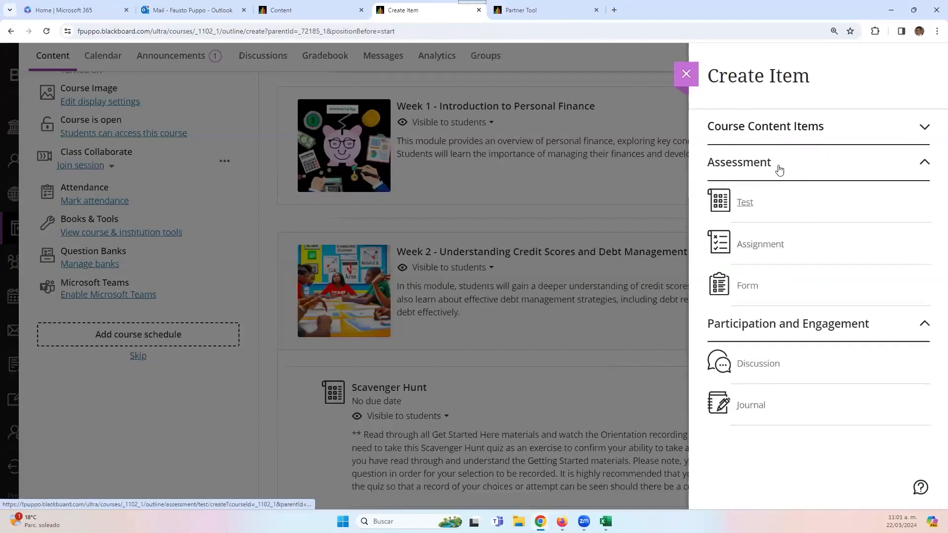
left_click(779, 168)
left_click(809, 214)
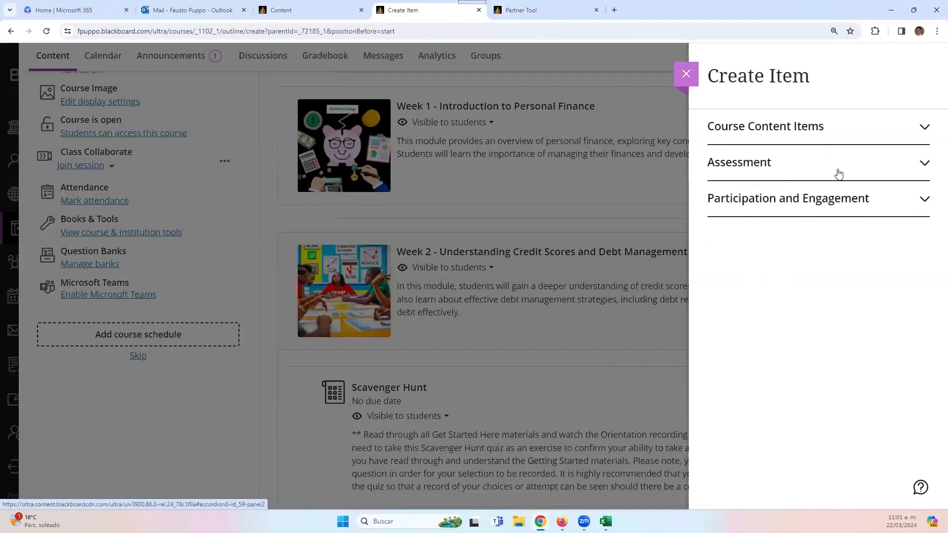
left_click(686, 75)
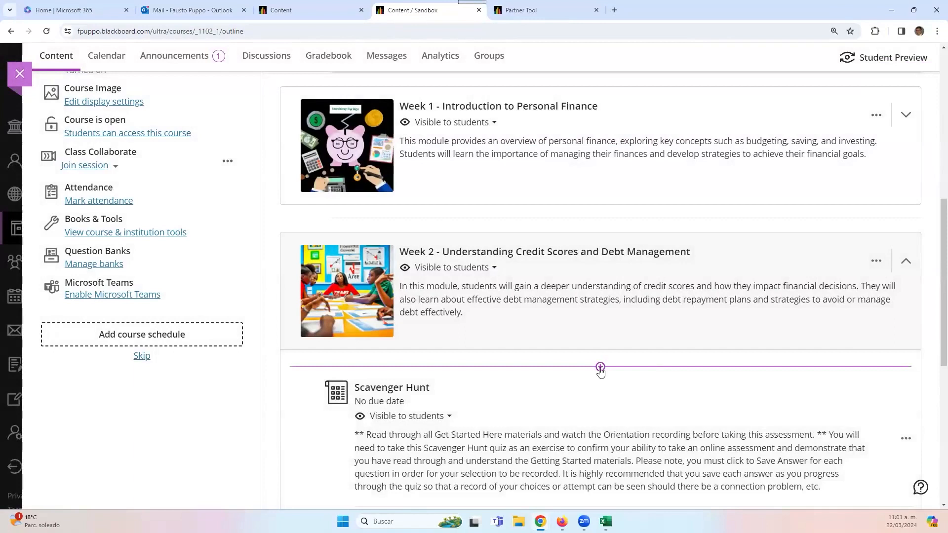
- Start a OneDrive cloud-storage import, cancel it, and reopen the add-content options
left_click(601, 371)
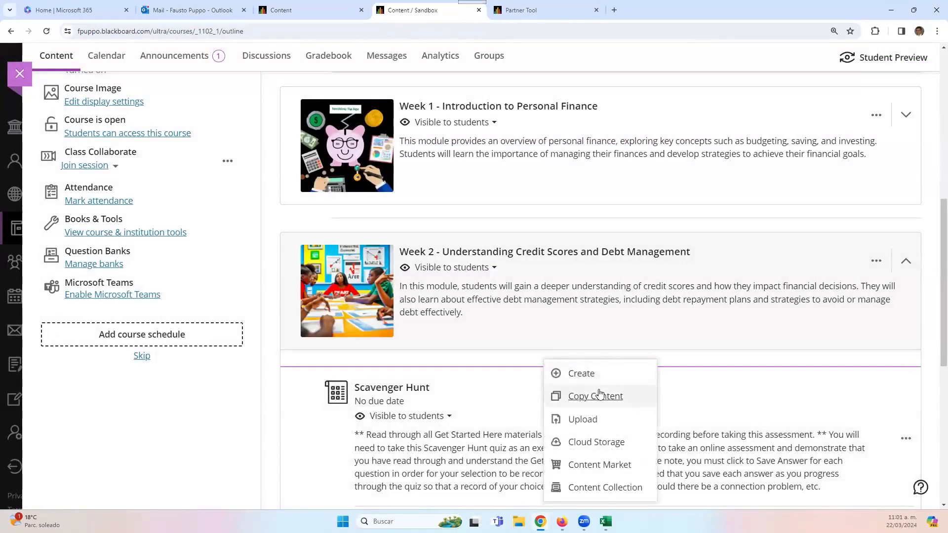
left_click(597, 442)
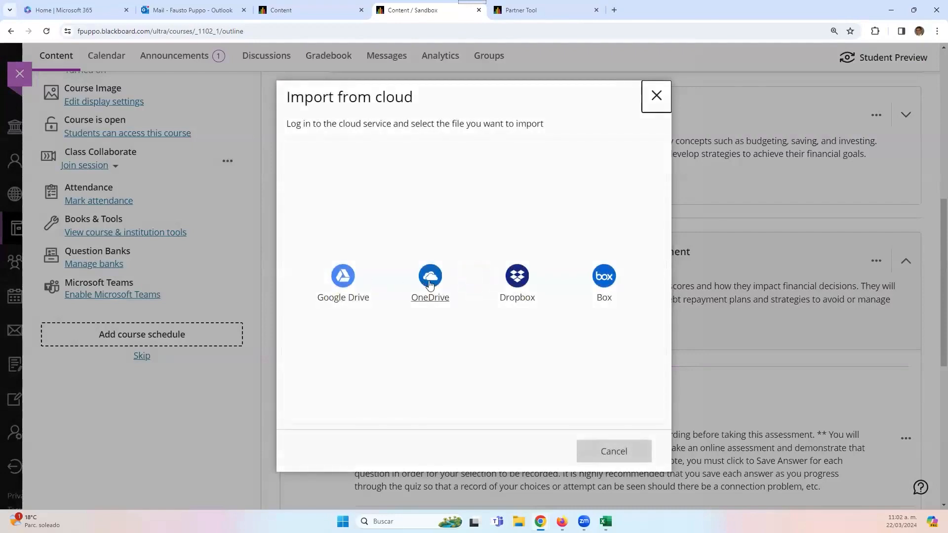
left_click(432, 284)
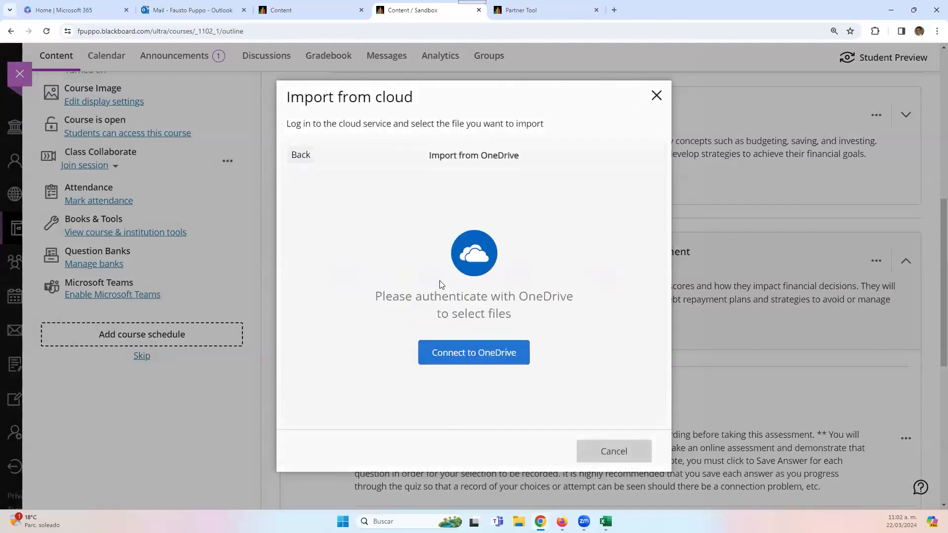
left_click(497, 345)
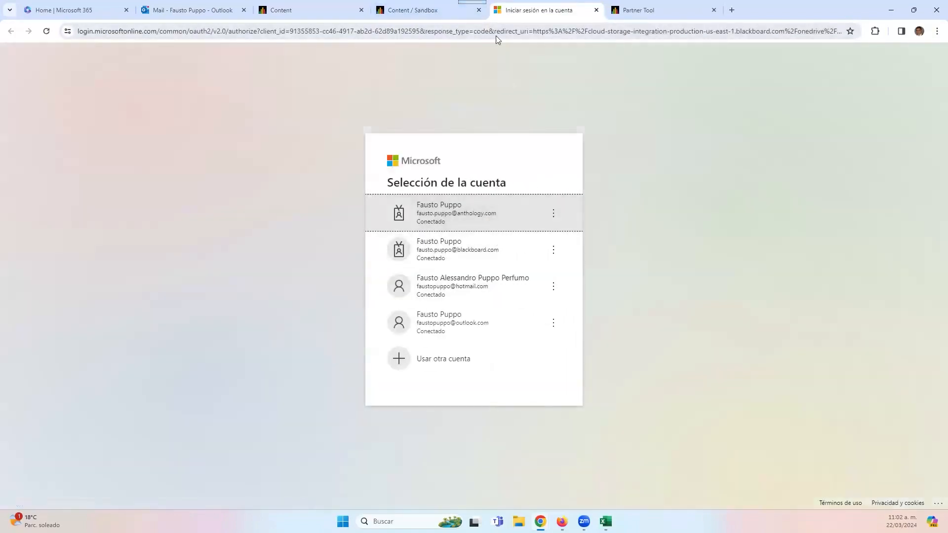
left_click(425, 10)
left_click(622, 459)
scroll(578, 321, "down", 4)
scroll(581, 232, "up", 1)
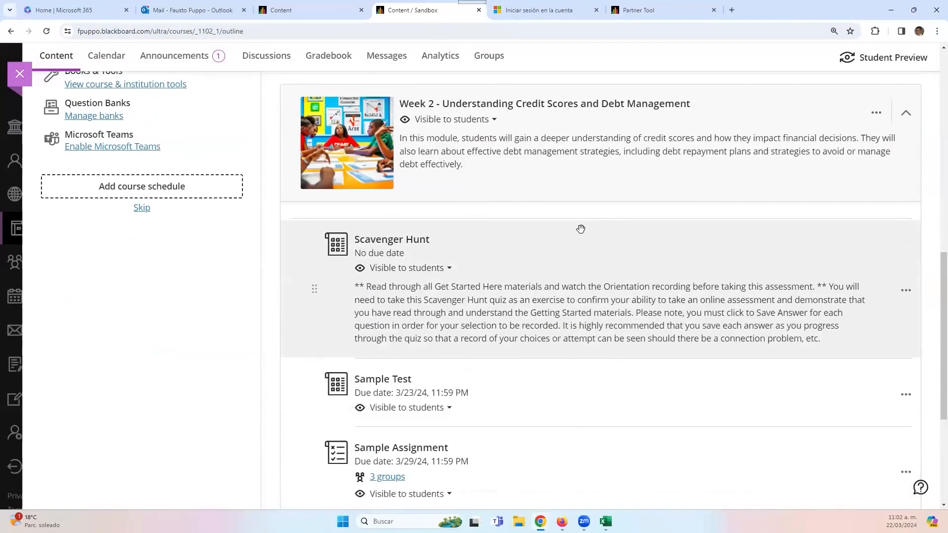
left_click(600, 219)
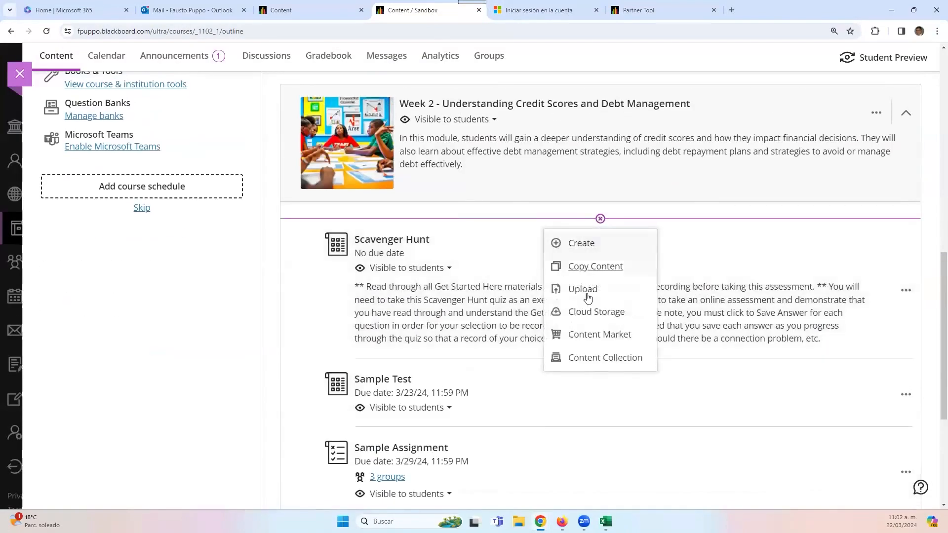
- Browse the Sandbox Content Collection files, cancelling the test-question editor open in the other tab
left_click(592, 362)
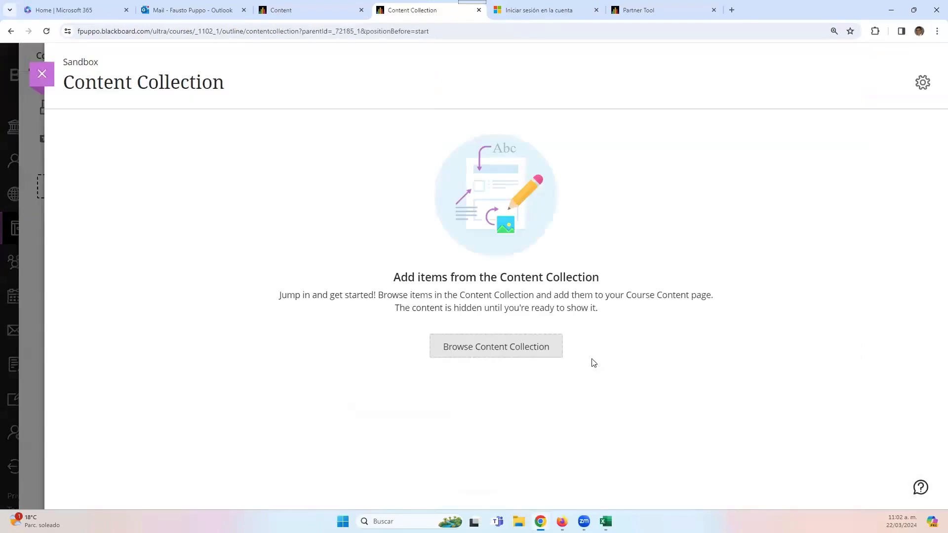
left_click(515, 348)
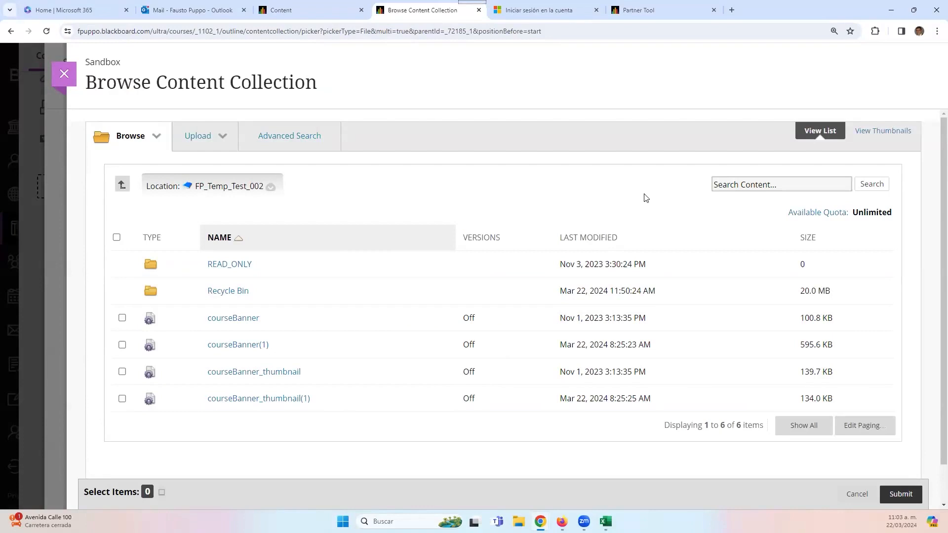
left_click(275, 8)
scroll(346, 277, "up", 2)
scroll(325, 270, "up", 5)
left_click(828, 489)
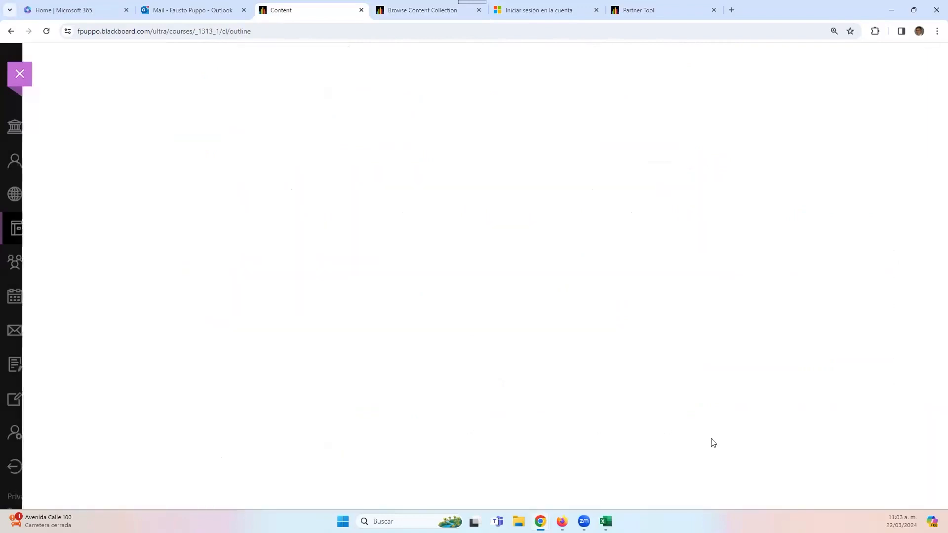
scroll(89, 345, "down", 7)
scroll(107, 358, "up", 12)
scroll(107, 358, "down", 11)
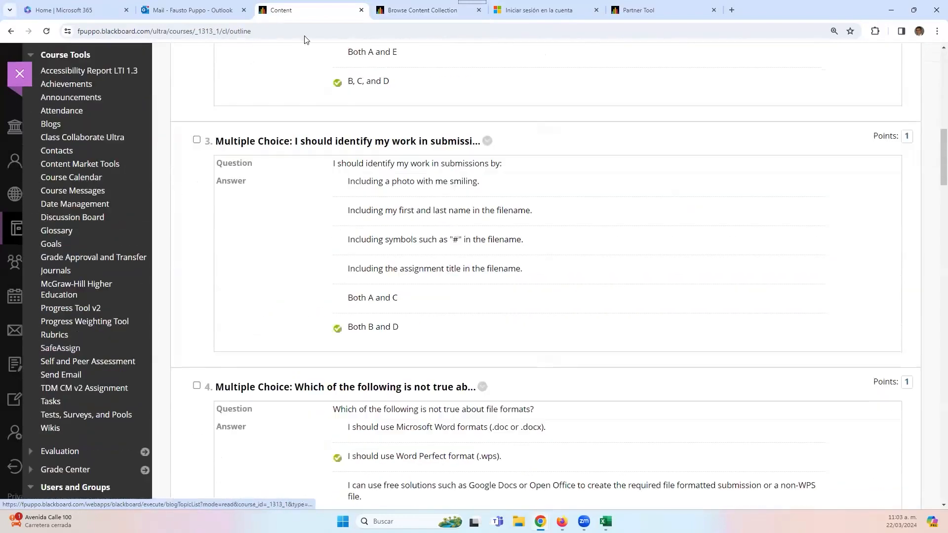
left_click(395, 13)
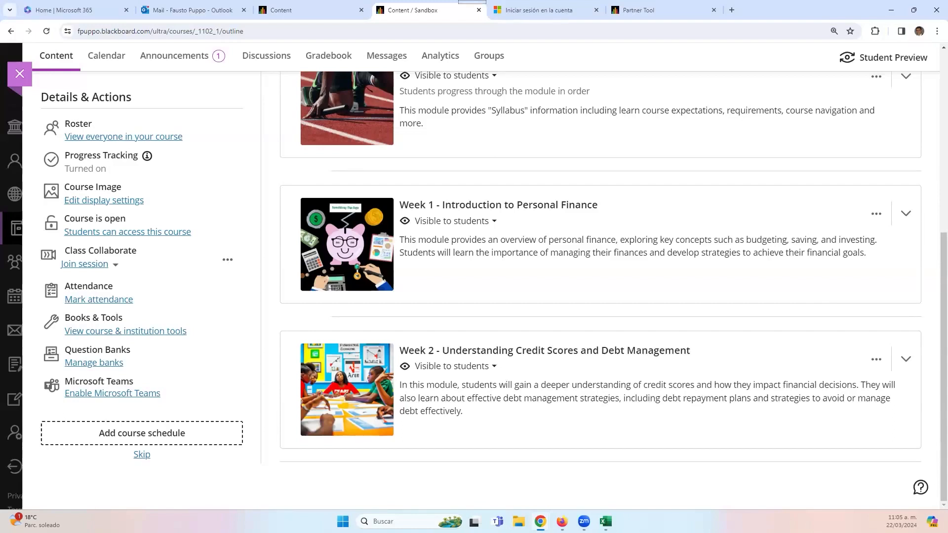
- From the course roster's Enroll People panel, search for a user by name and view the role options
scroll(705, 391, "up", 5)
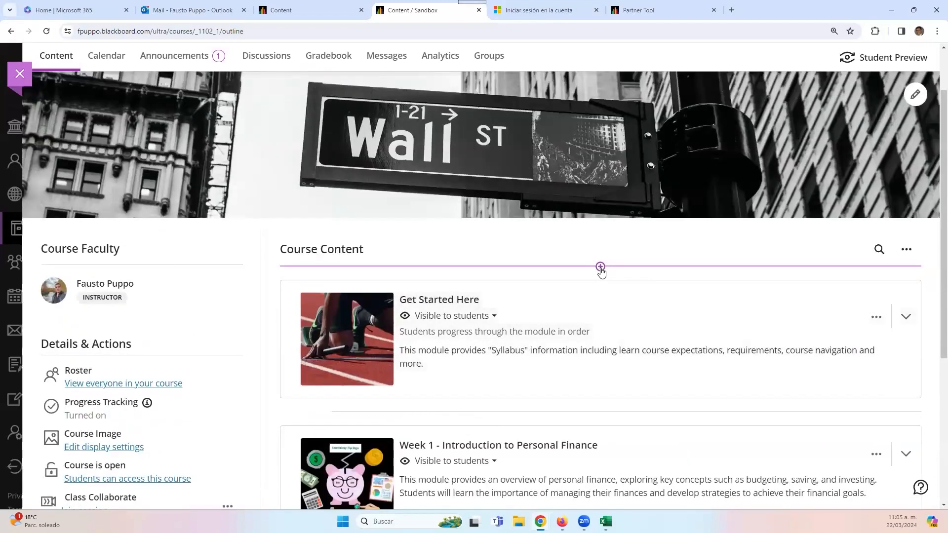
left_click(177, 385)
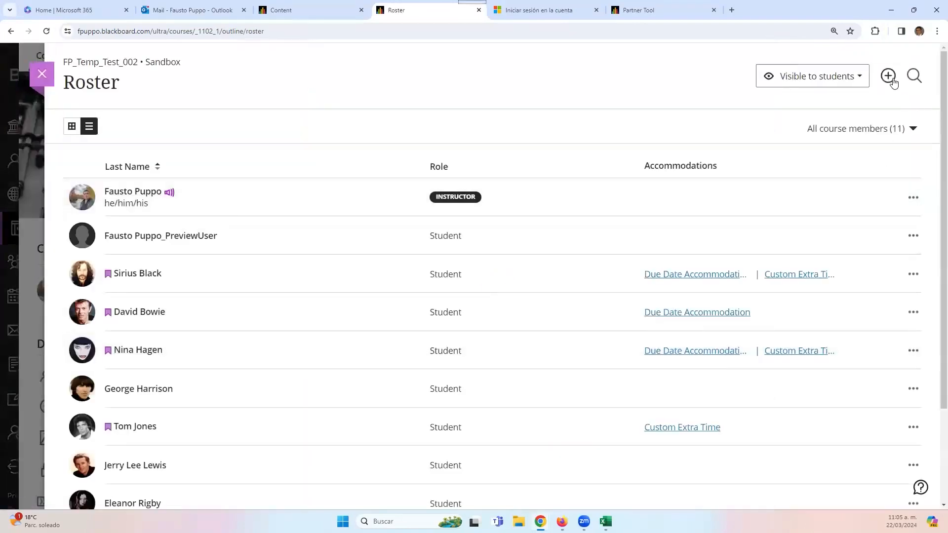
left_click(891, 79)
left_click(812, 100)
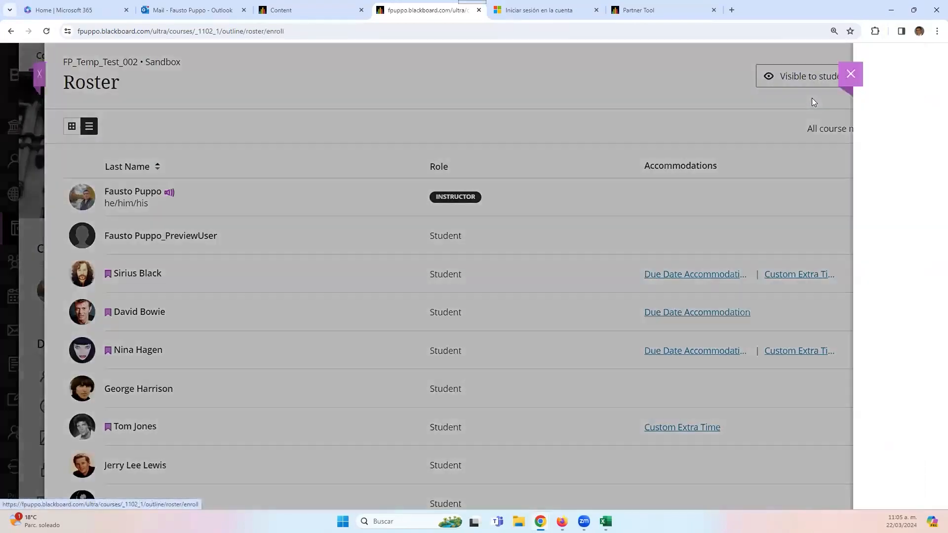
left_click(804, 175)
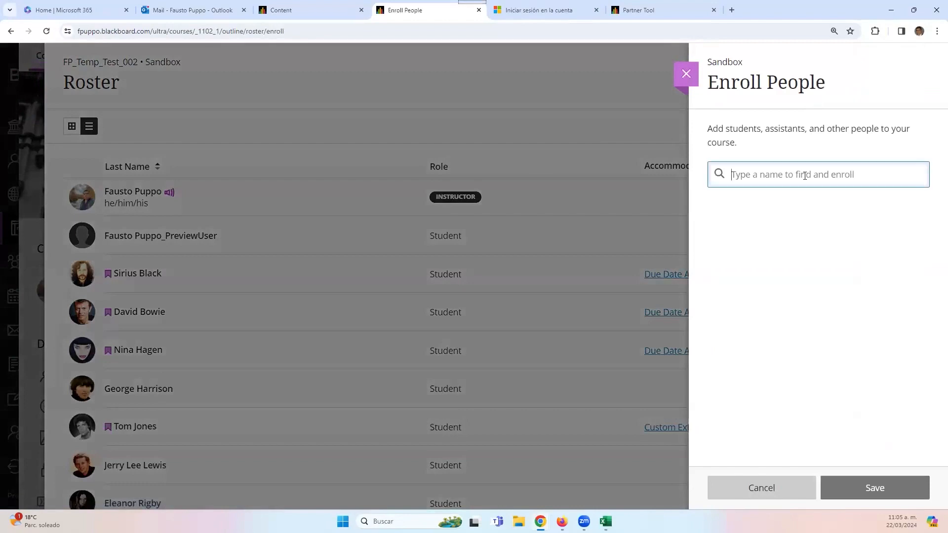
type("galvis")
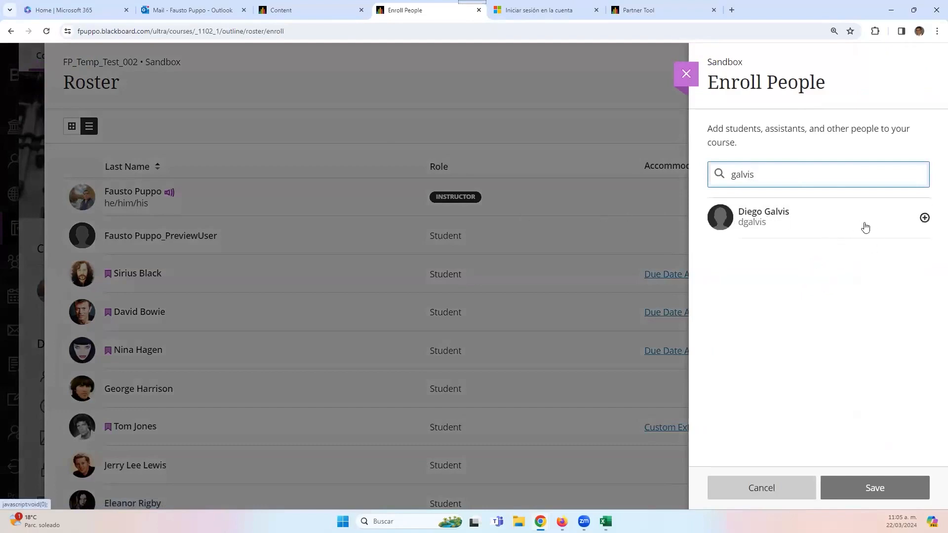
left_click(924, 218)
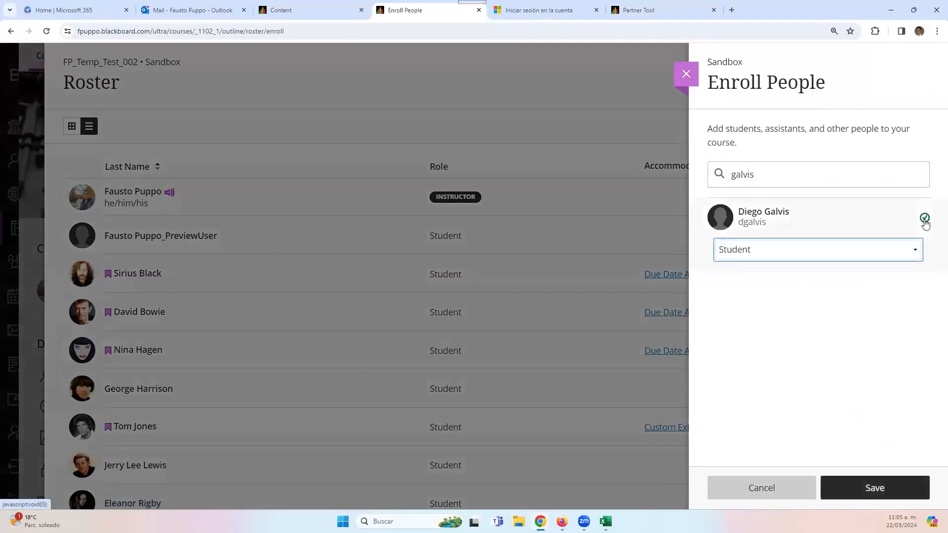
left_click(907, 254)
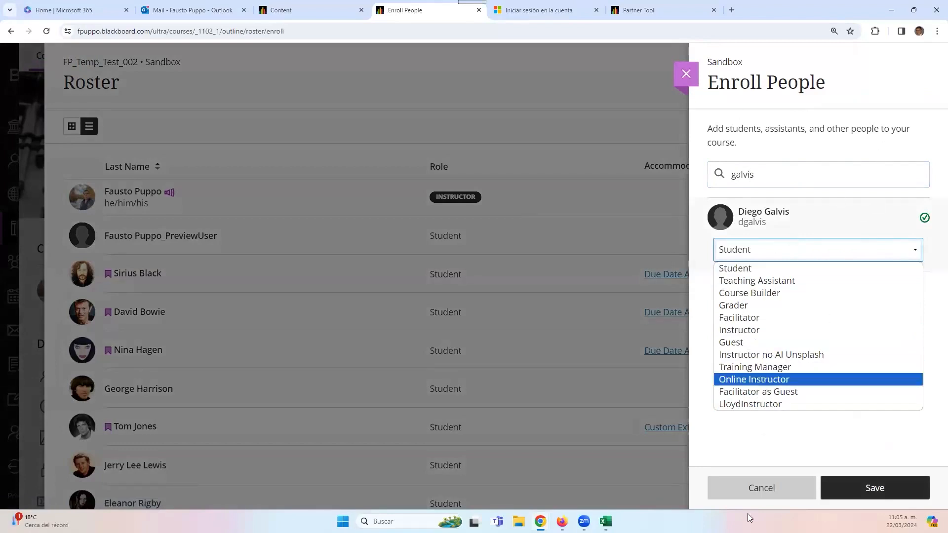
- Cancel the enrollment without saving, close the roster, and go to the Partner Tool tab
left_click(767, 482)
left_click(767, 482)
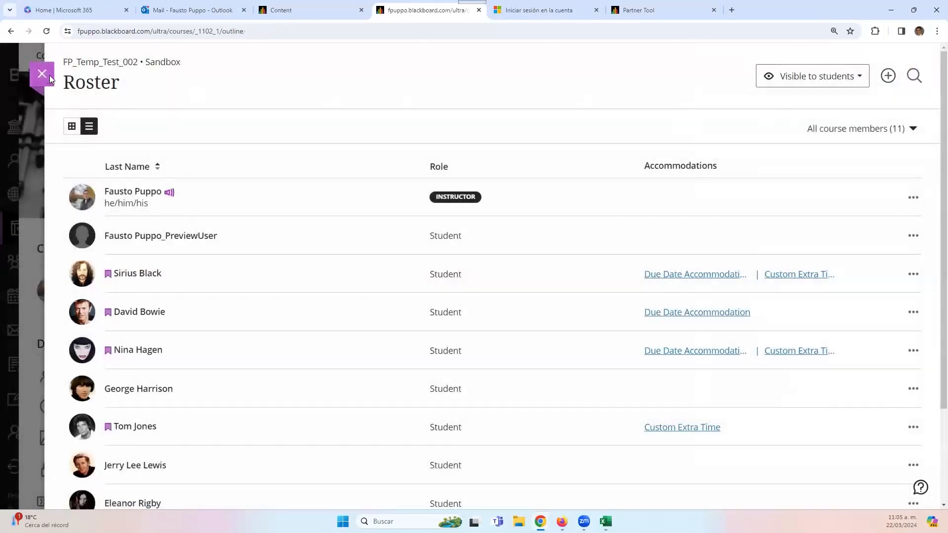
left_click(50, 75)
left_click(625, 9)
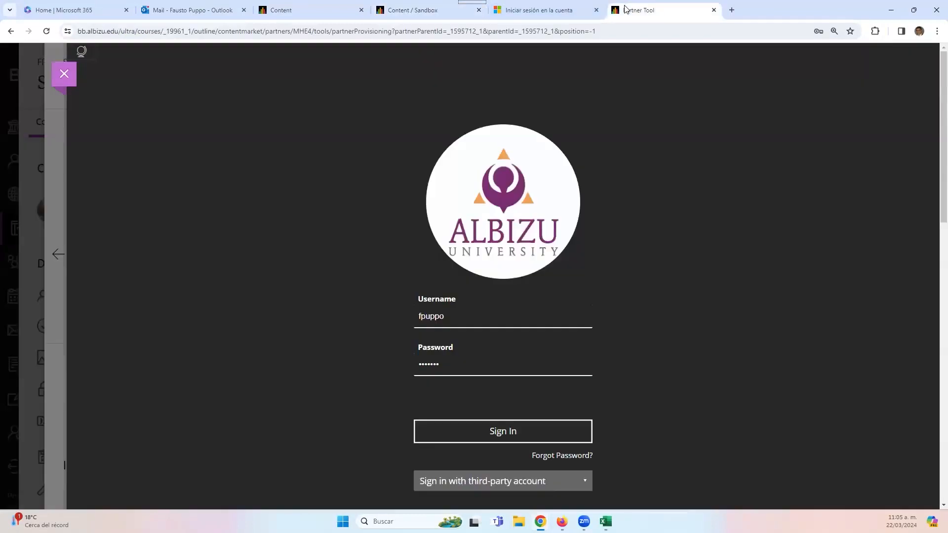
- Leave the course view for the course list and bring up Administrator Tools
left_click(423, 11)
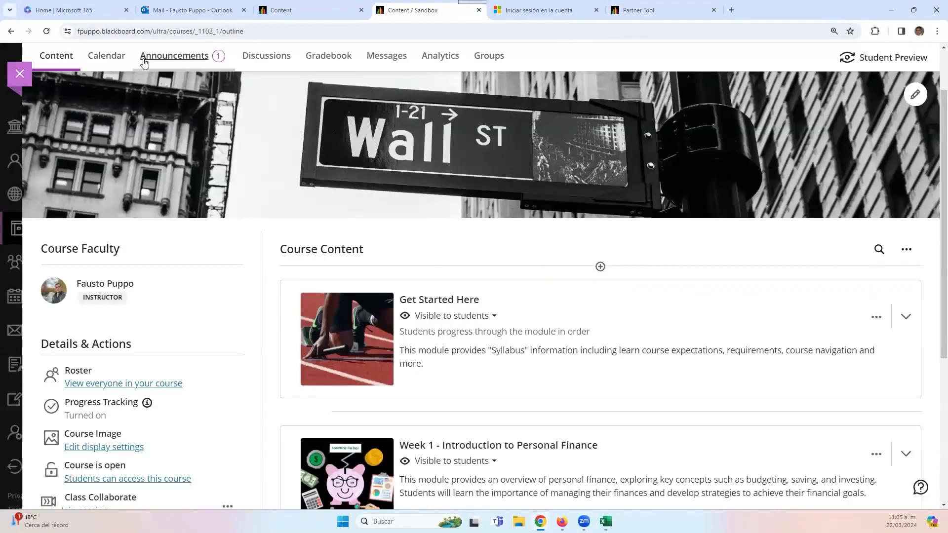
left_click(302, 11)
left_click(20, 74)
left_click(55, 448)
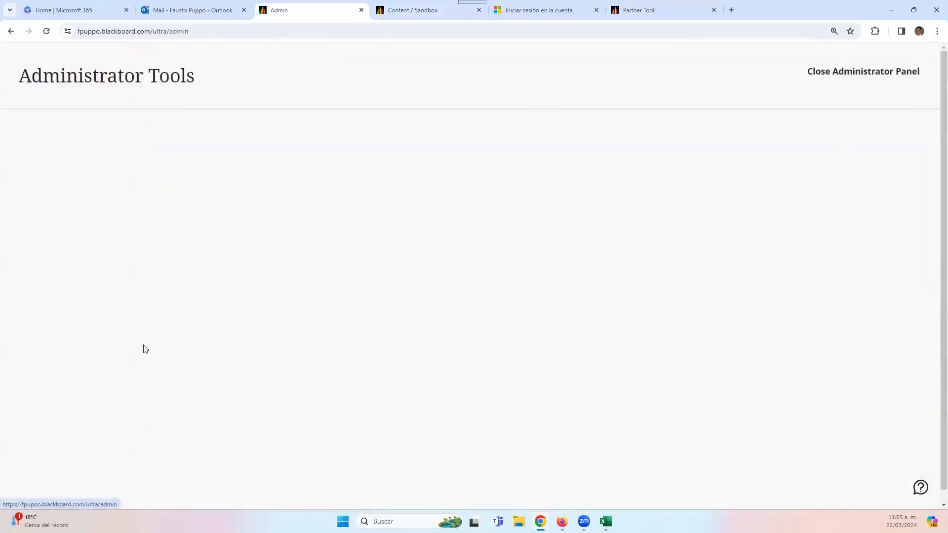
scroll(123, 321, "down", 2)
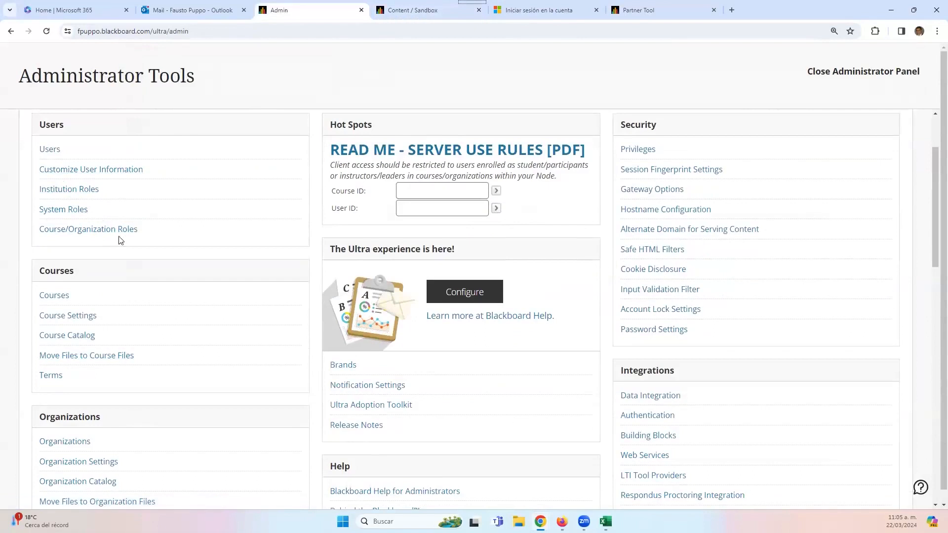
- Review the Course/Organization Roles table, then switch to the Outlook inbox
left_click(73, 233)
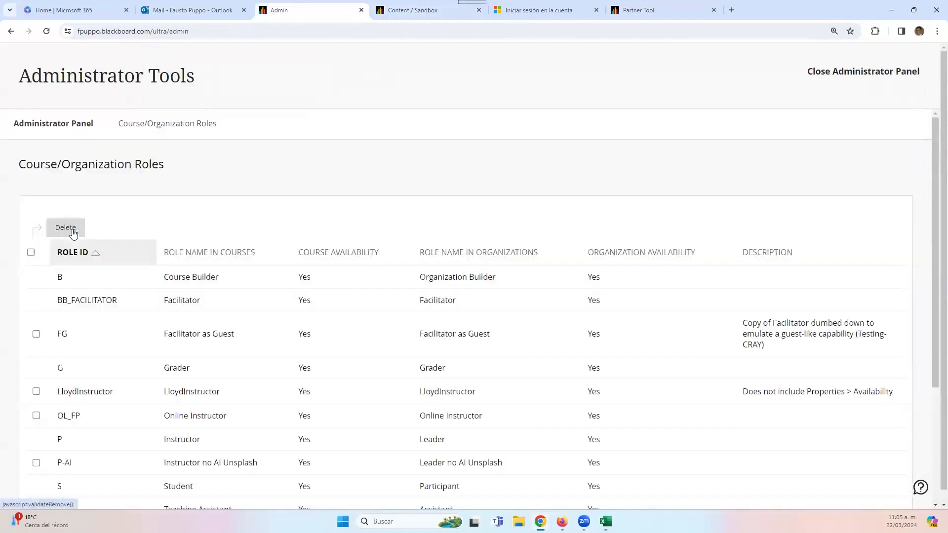
scroll(305, 345, "down", 3)
scroll(302, 345, "up", 3)
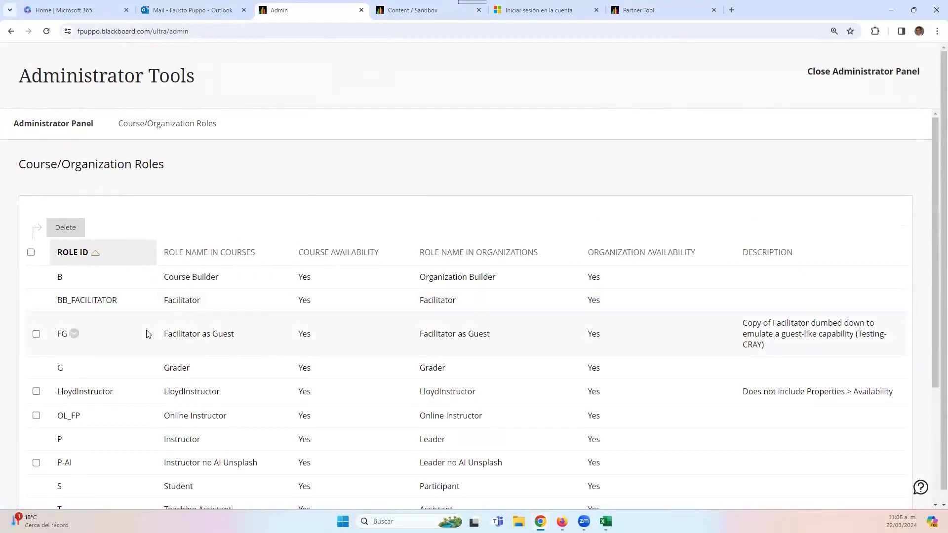
scroll(147, 352, "down", 1)
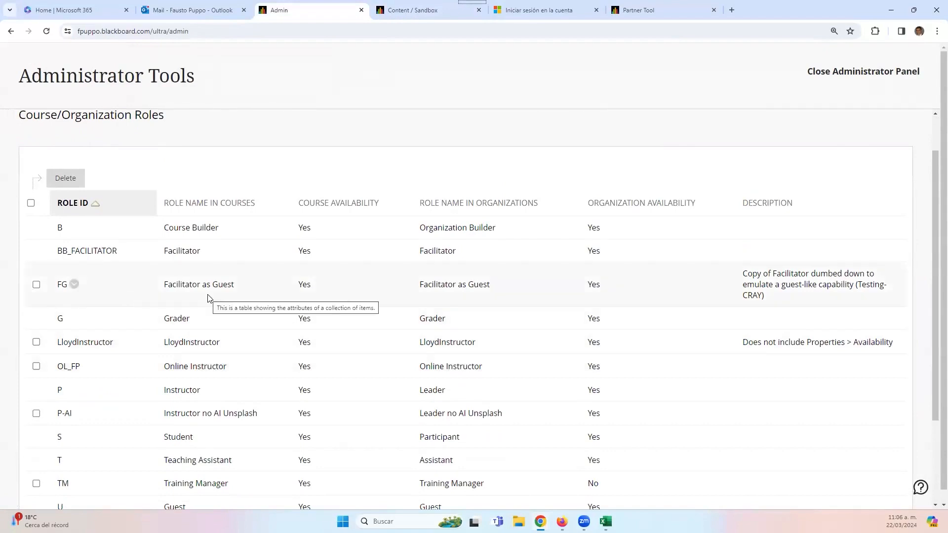
scroll(203, 326, "up", 1)
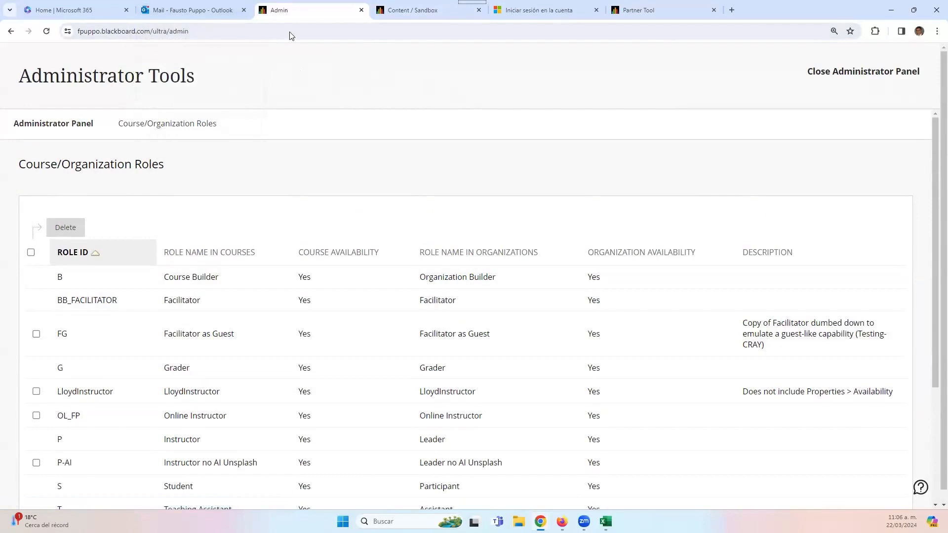
left_click(203, 6)
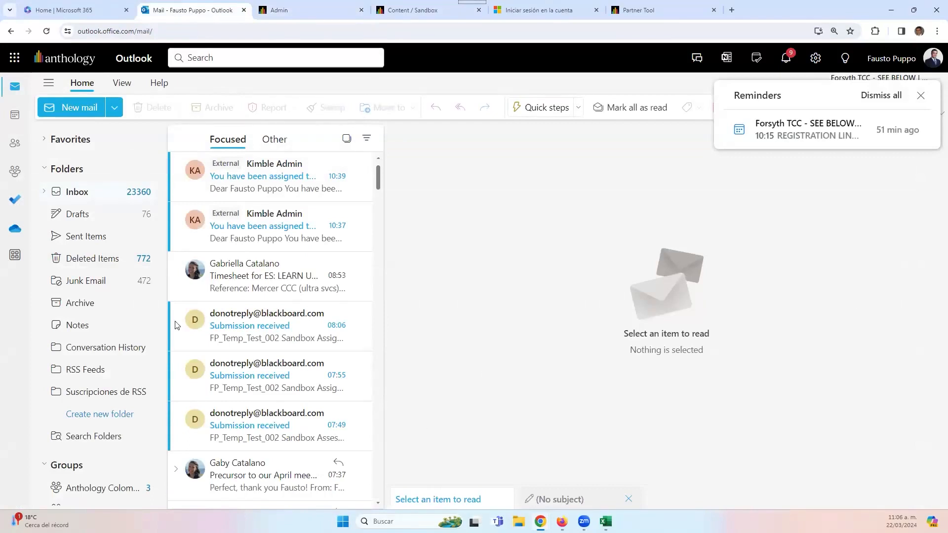
- Return from Outlook via the Sandbox tab to the Admin Course/Organization Roles list
left_click(462, 14)
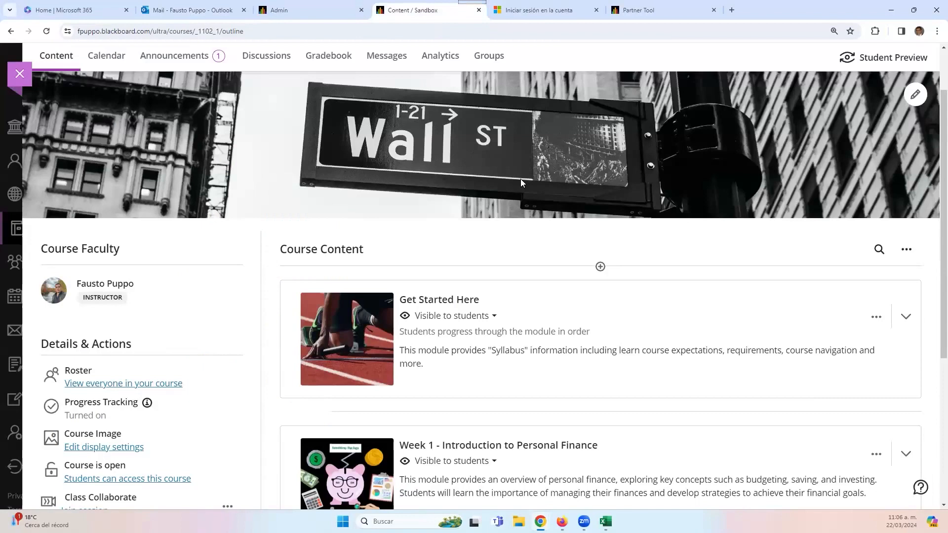
left_click(341, 11)
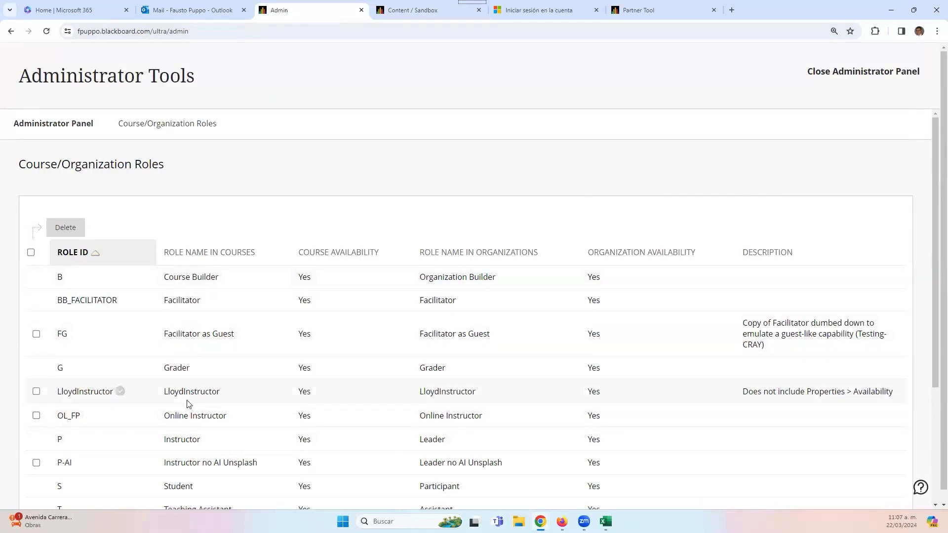
- Open the Instructor/Leader role's privileges and page through both pages of the list
scroll(182, 391, "down", 2)
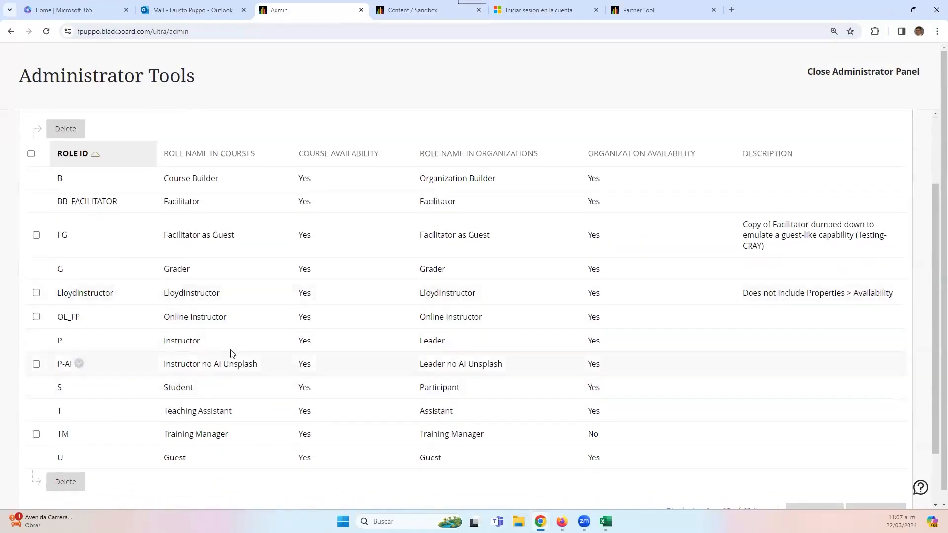
left_click(70, 340)
left_click(94, 304)
scroll(516, 316, "down", 4)
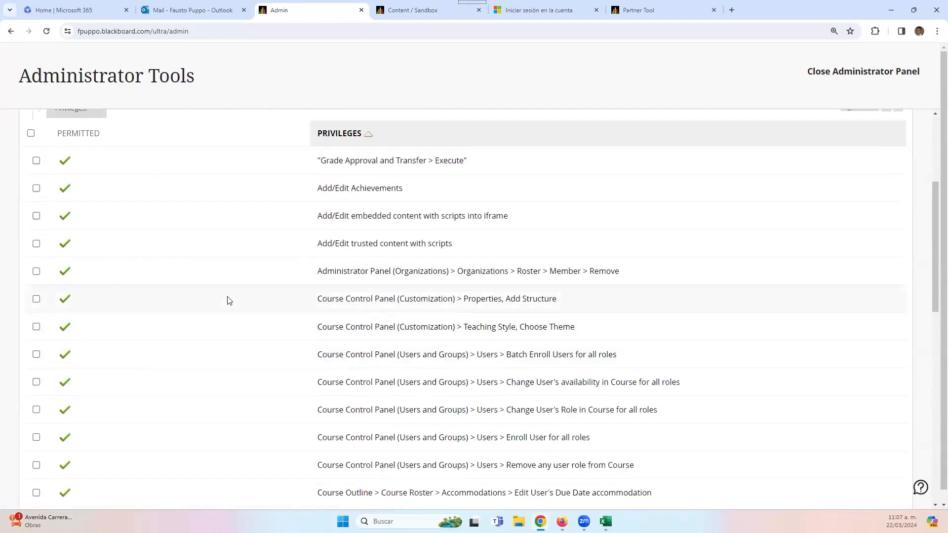
scroll(228, 300, "down", 9)
scroll(228, 300, "down", 3)
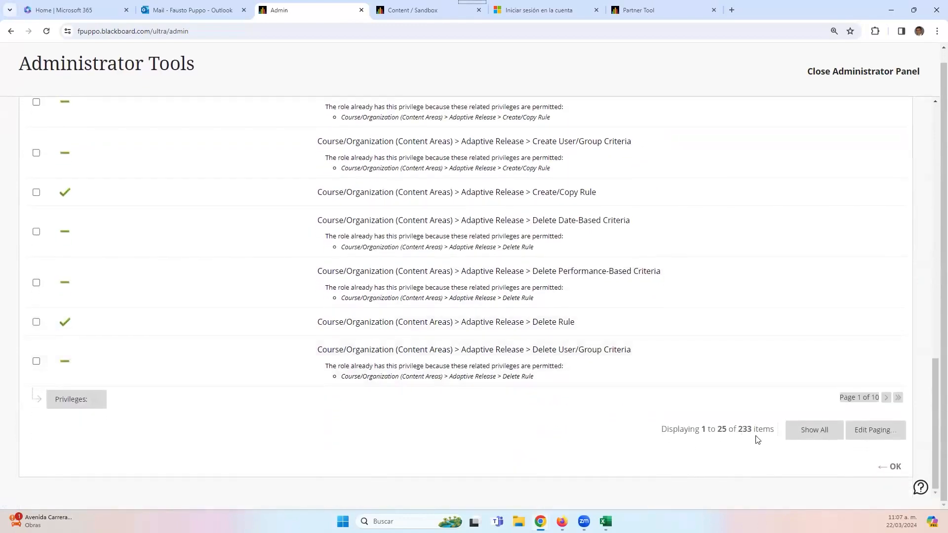
scroll(624, 323, "up", 2)
scroll(499, 324, "up", 20)
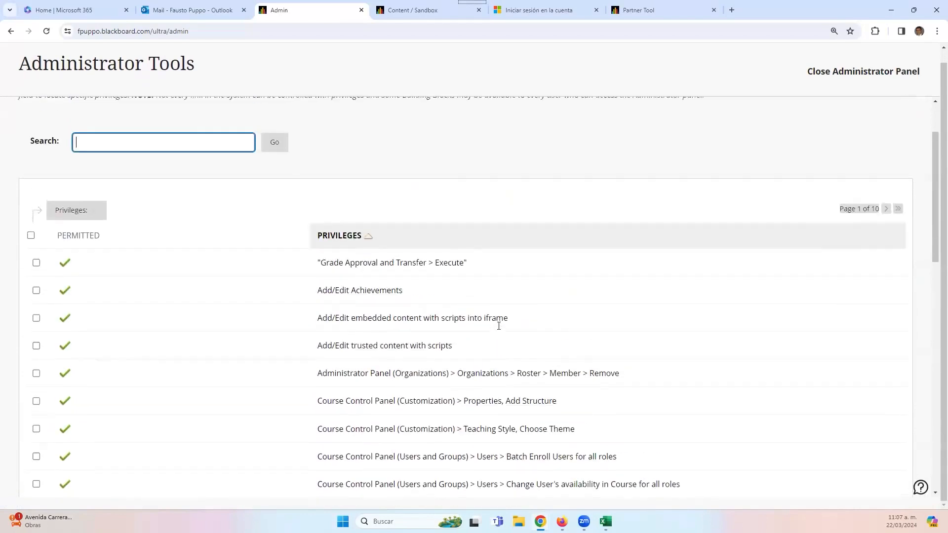
scroll(469, 306, "down", 3)
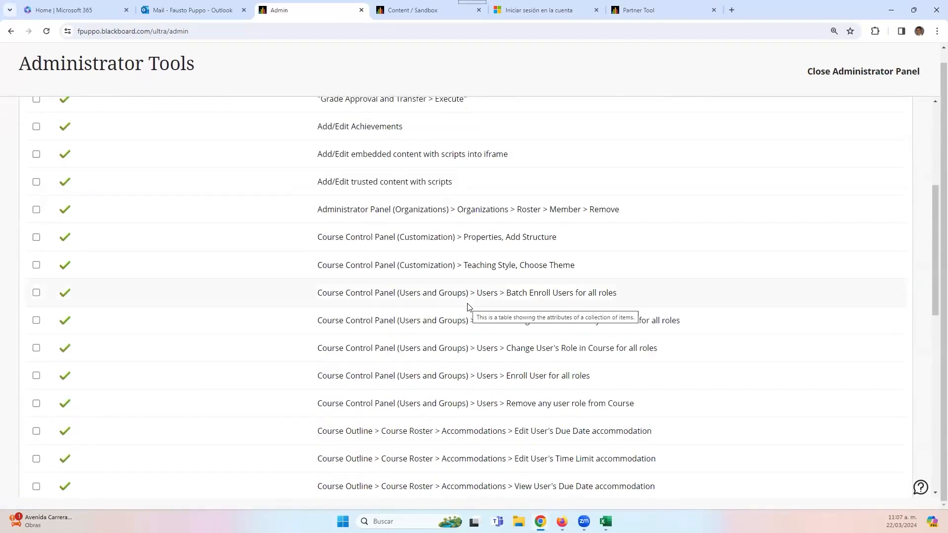
scroll(468, 307, "down", 10)
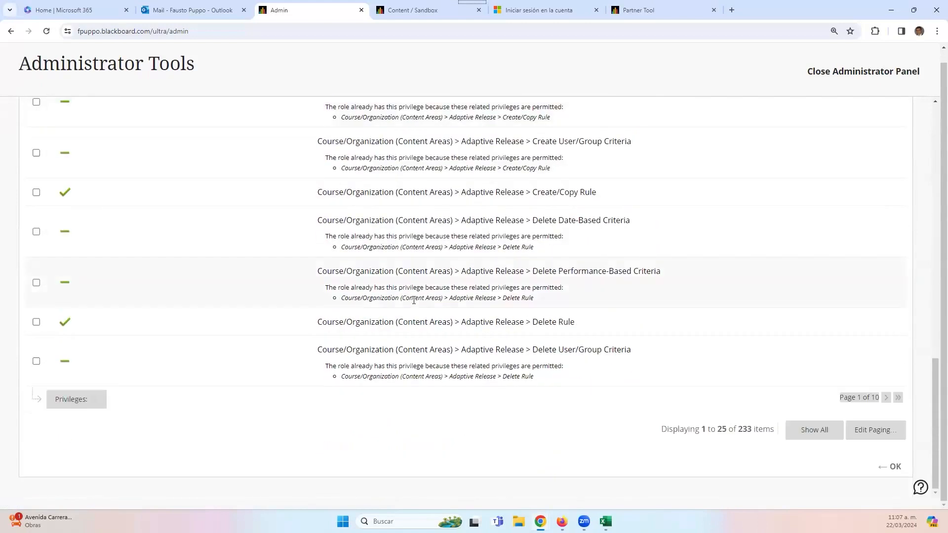
left_click(886, 398)
scroll(302, 390, "down", 15)
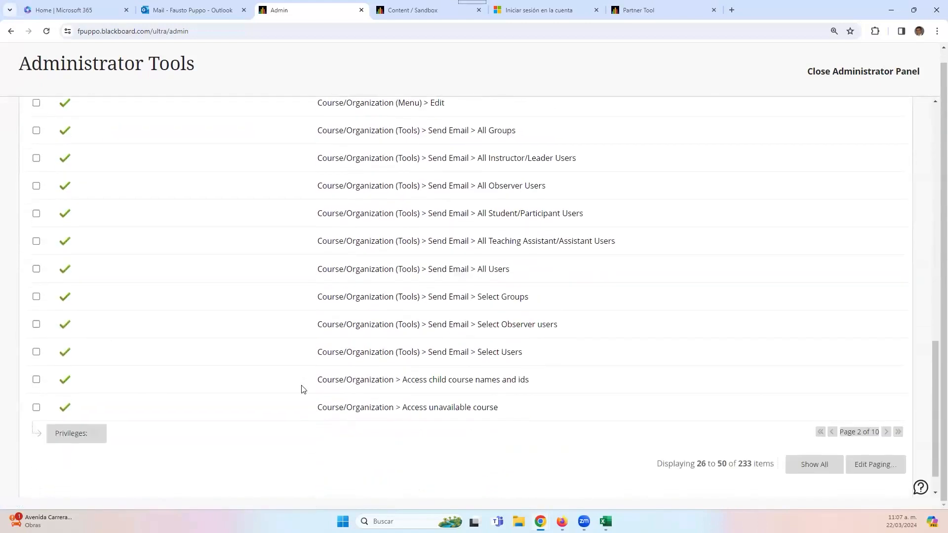
scroll(390, 362, "up", 15)
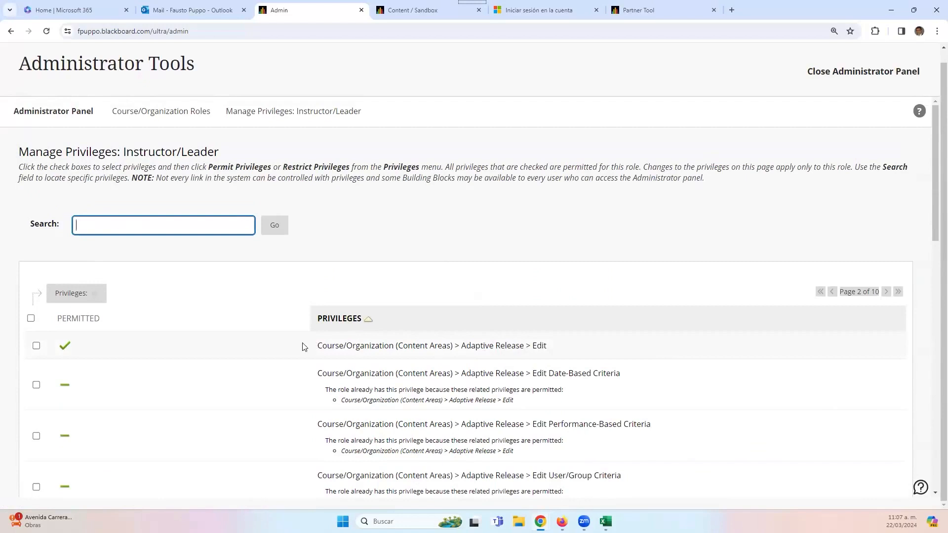
scroll(294, 350, "down", 2)
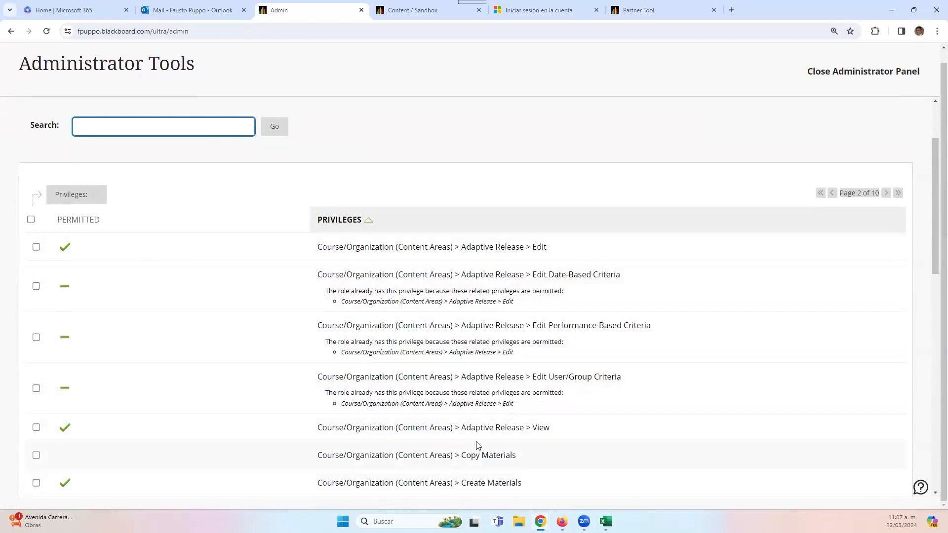
scroll(138, 279, "up", 2)
- Filter the privileges by 'materials', correcting the Spanish 'materiales' term, and check the permit options
left_click(152, 225)
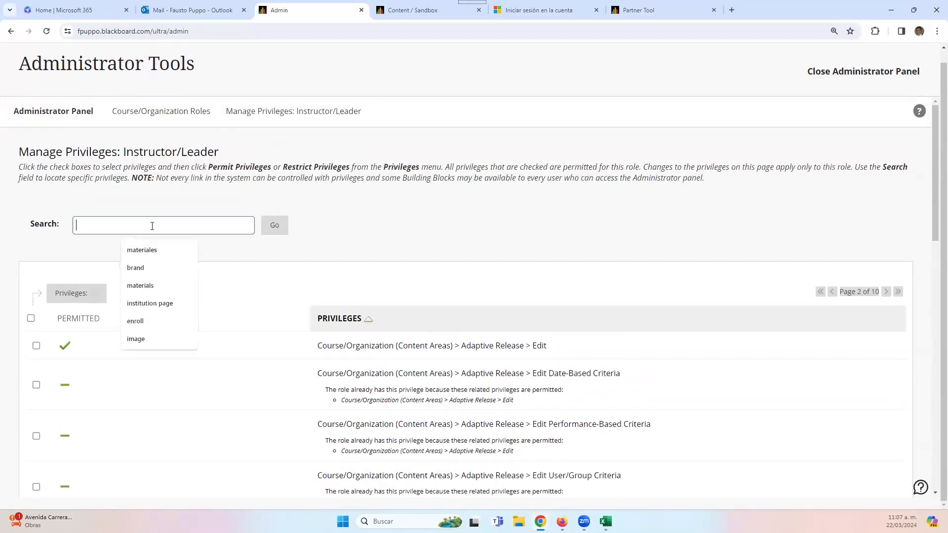
left_click(157, 252)
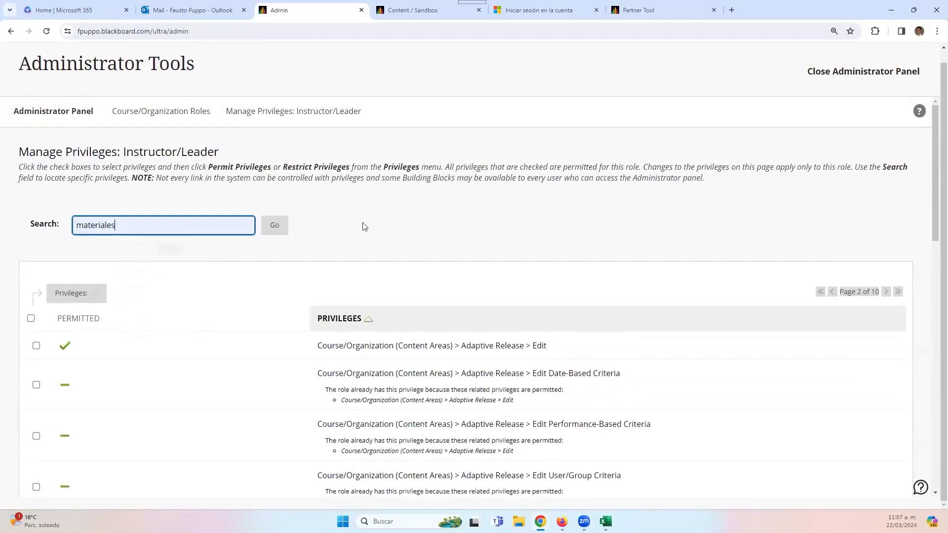
left_click(275, 226)
left_click(268, 228)
left_click(268, 228)
left_click(213, 231)
key("BackSpace")
key("BackSpace")
type("s")
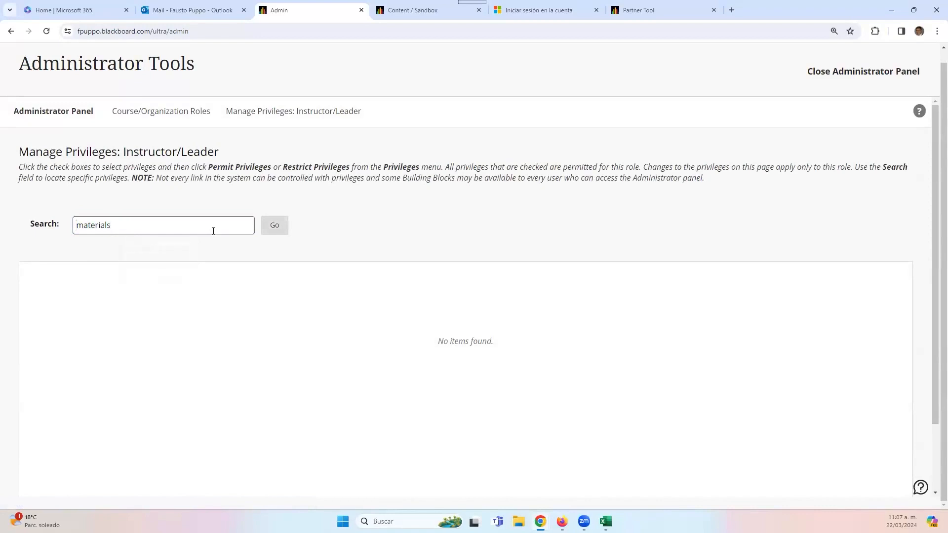
left_click(272, 231)
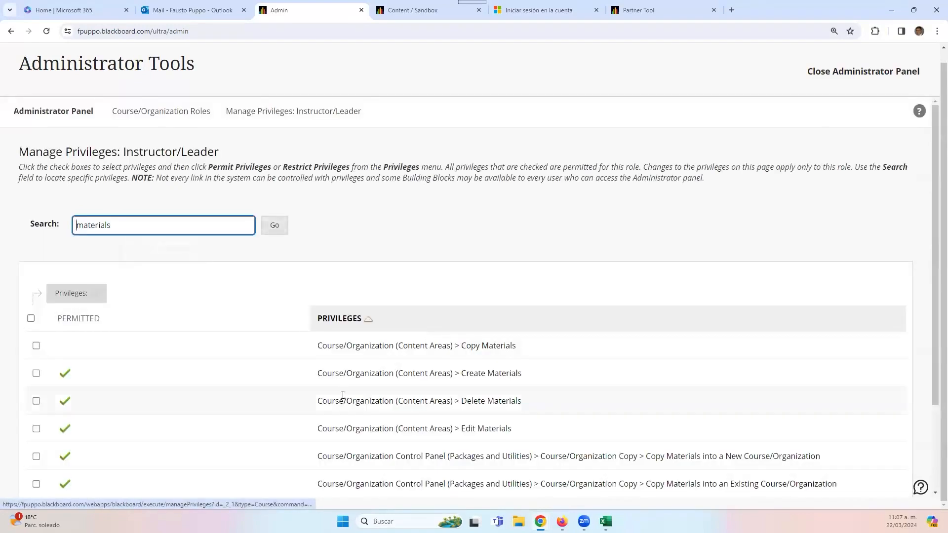
scroll(343, 395, "down", 2)
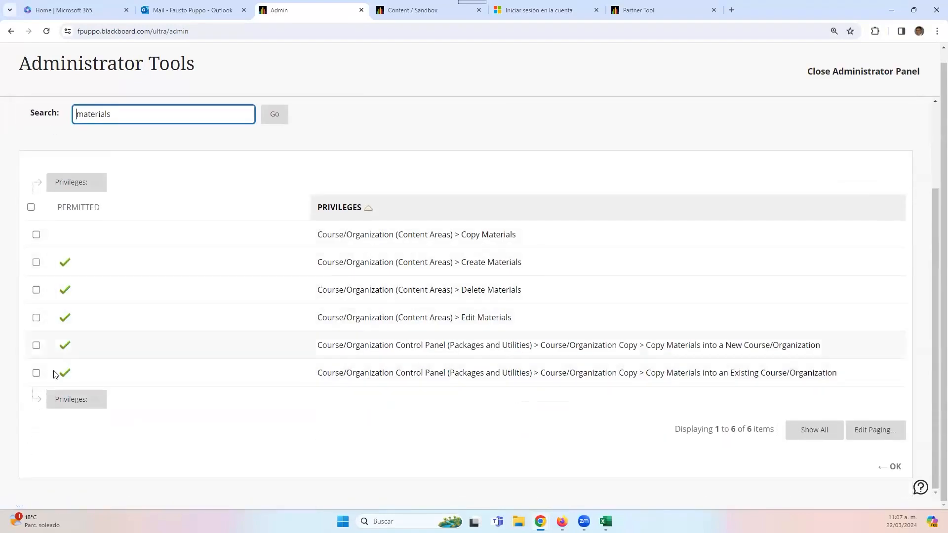
left_click(83, 190)
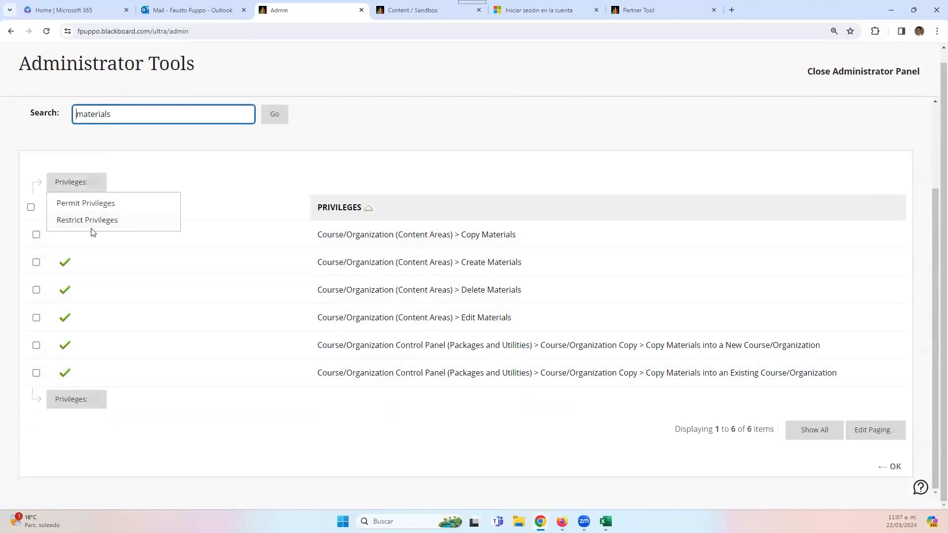
left_click(325, 136)
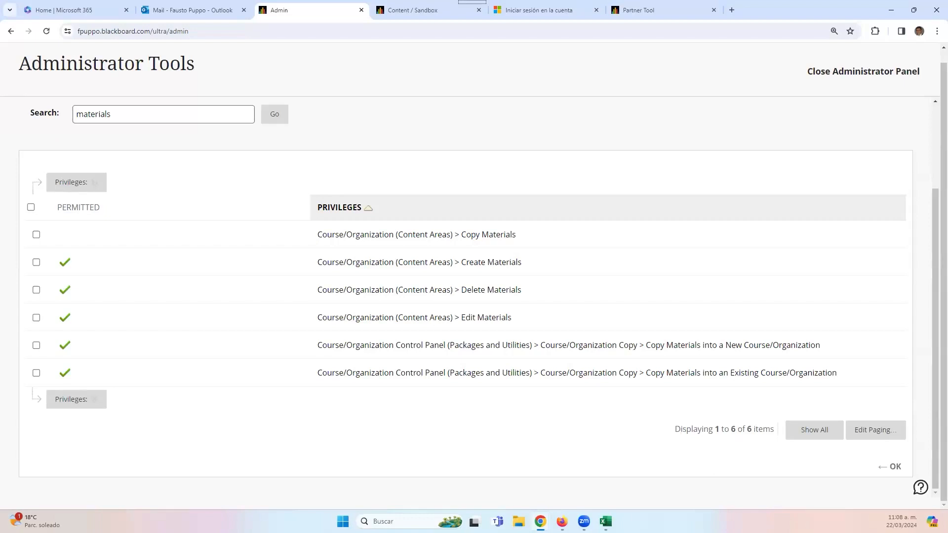
- Load the Blackboard Roles and Privileges help page in a new tab and switch it to English
left_click(734, 11)
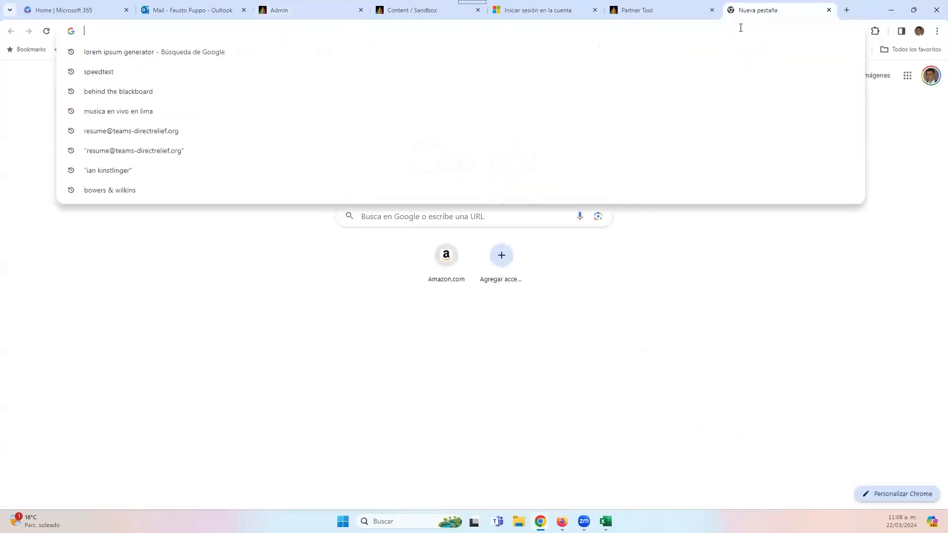
type("help")
key("Return")
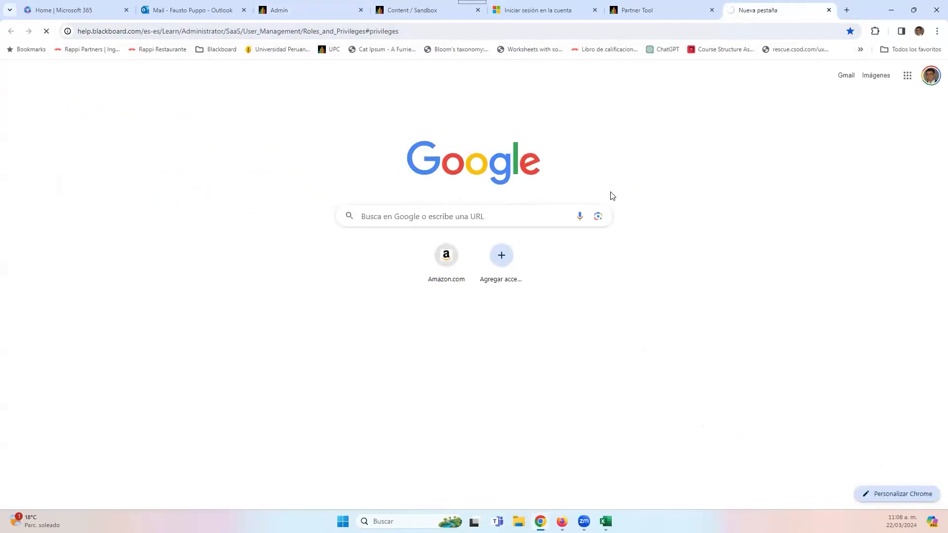
scroll(395, 208, "up", 5)
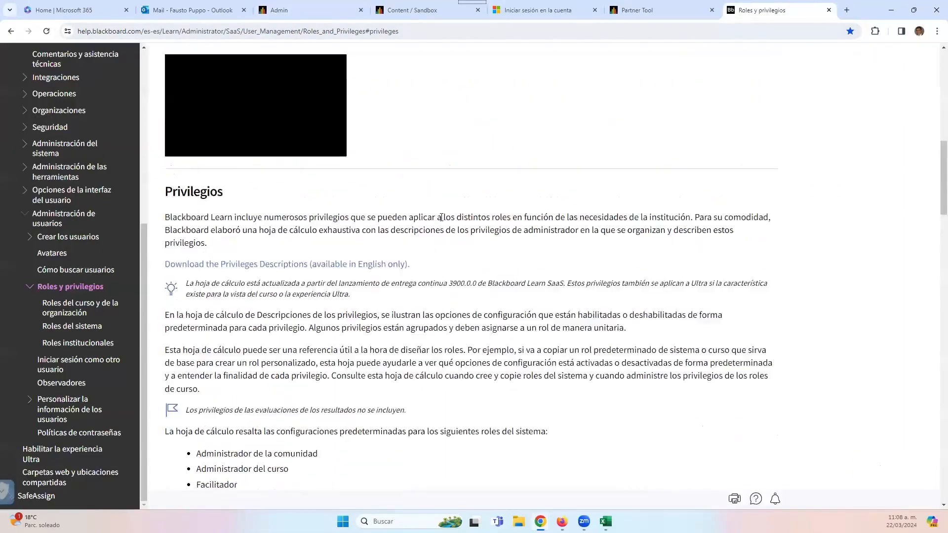
scroll(577, 188, "up", 10)
left_click(652, 69)
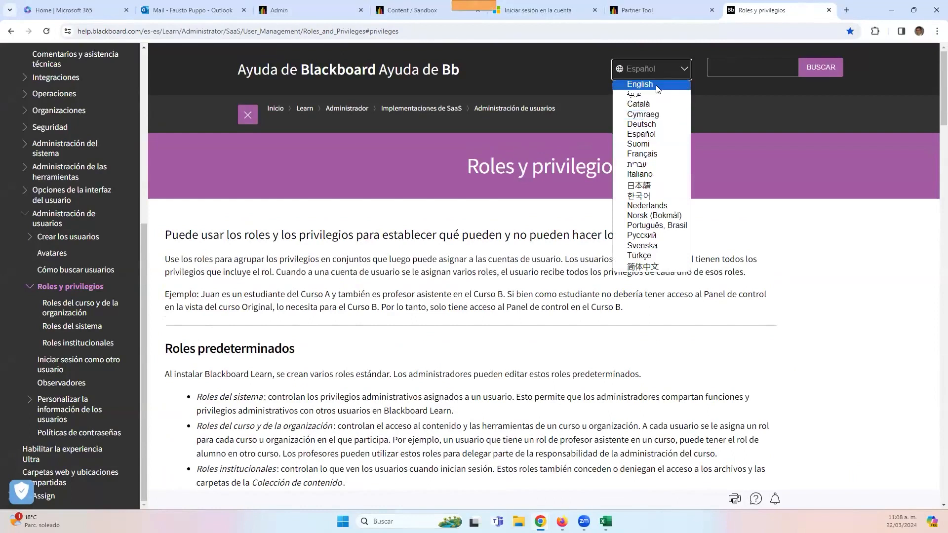
left_click(656, 85)
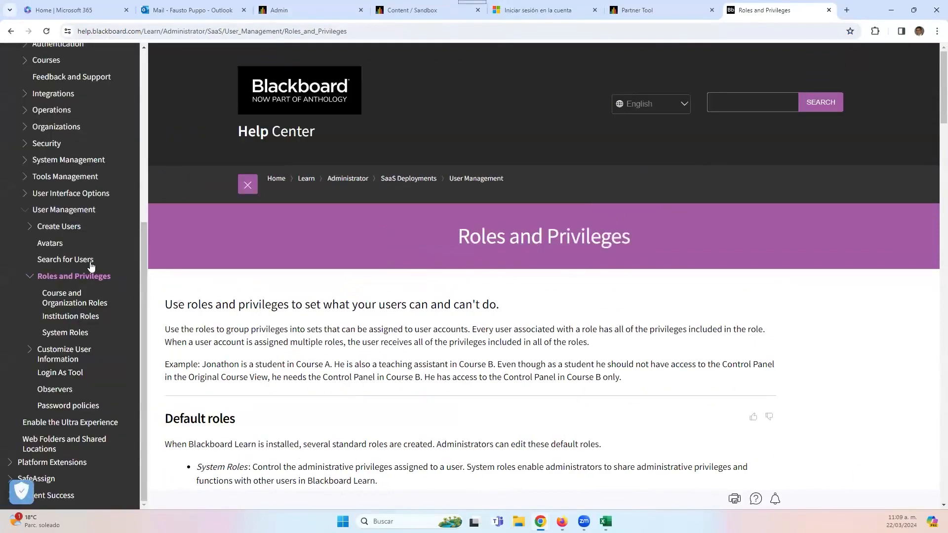
- Open the Instructor > Ultra Experience help page and scroll through it
scroll(60, 257, "up", 5)
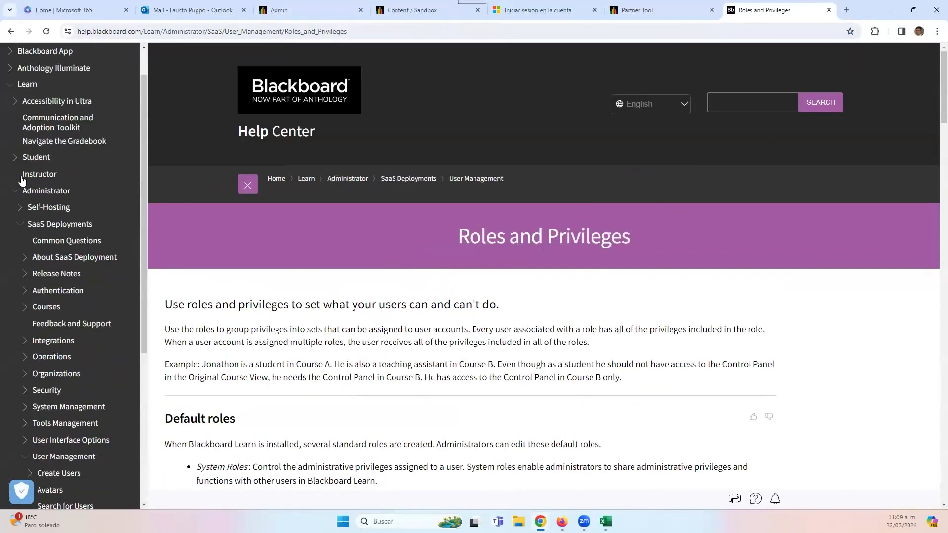
left_click(22, 177)
left_click(46, 212)
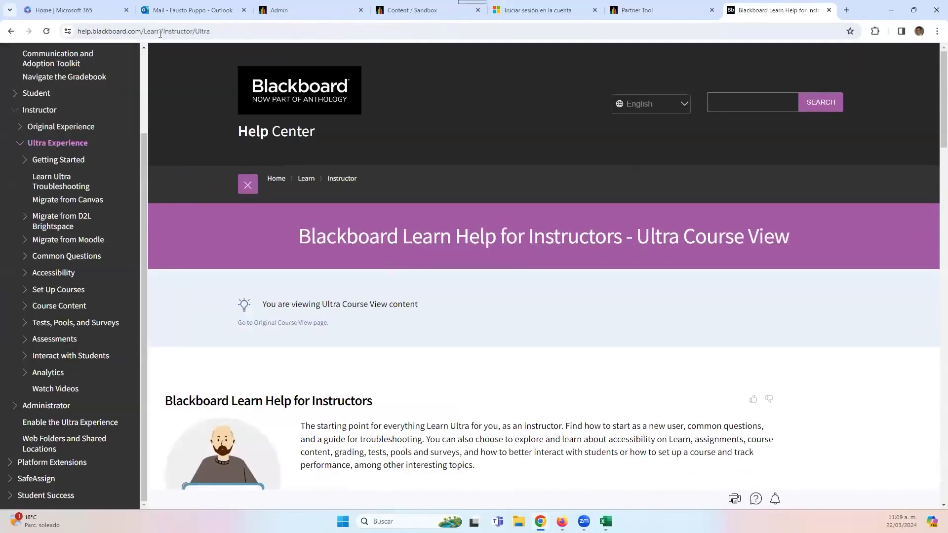
left_click(160, 33)
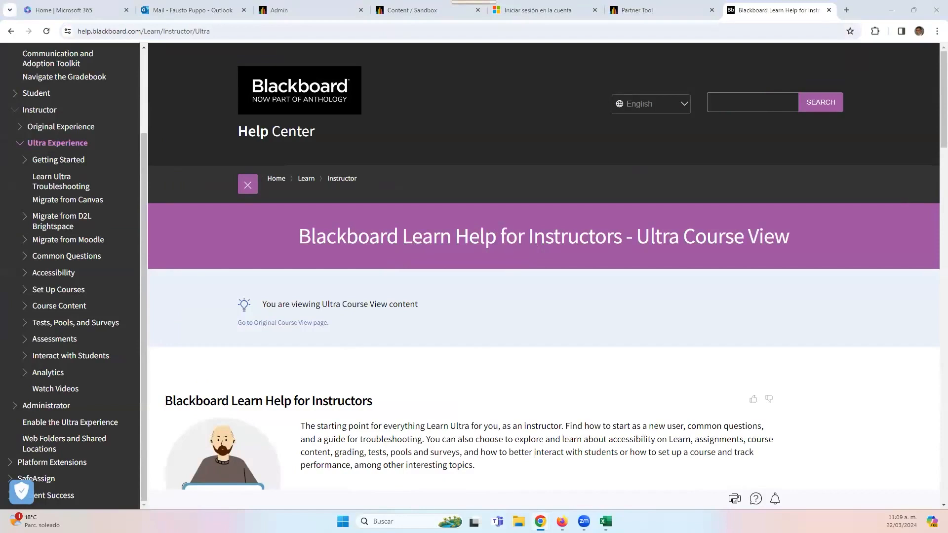
scroll(466, 341, "down", 8)
scroll(415, 410, "down", 4)
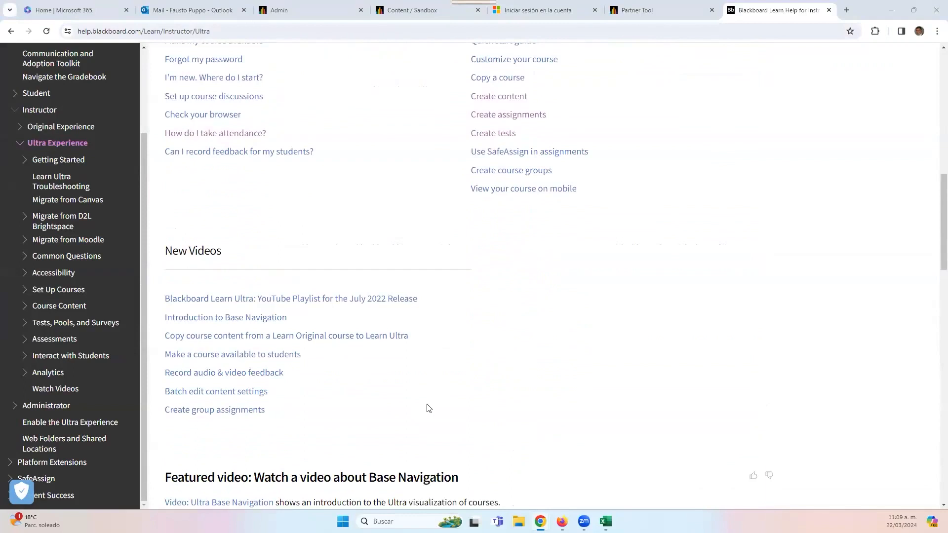
scroll(454, 345, "up", 3)
- Read through the Create Content help article, then return to the Sandbox course tab
left_click(511, 250)
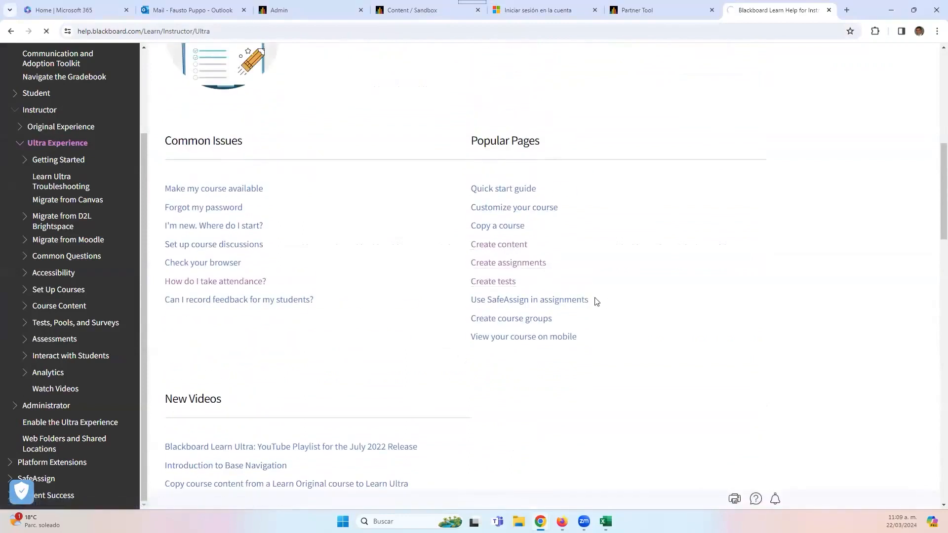
scroll(582, 305, "down", 10)
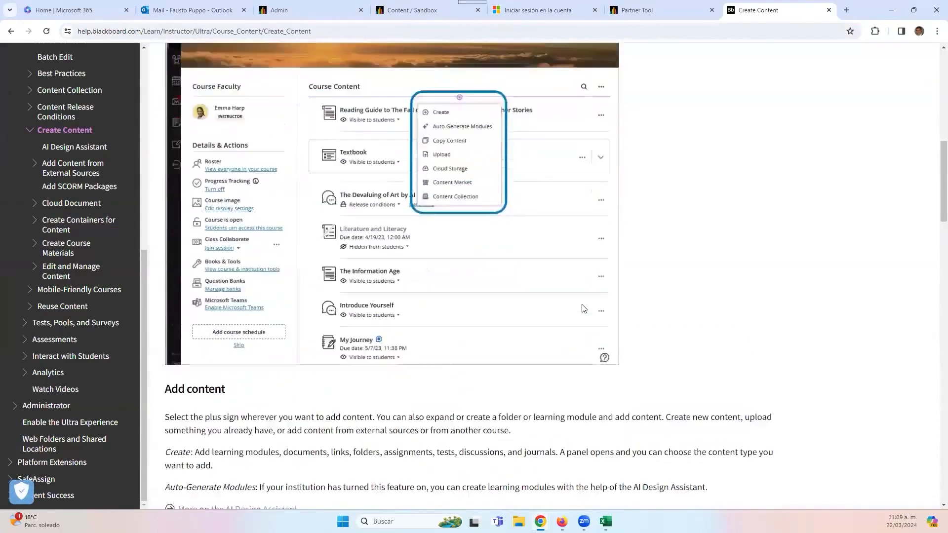
scroll(583, 308, "down", 6)
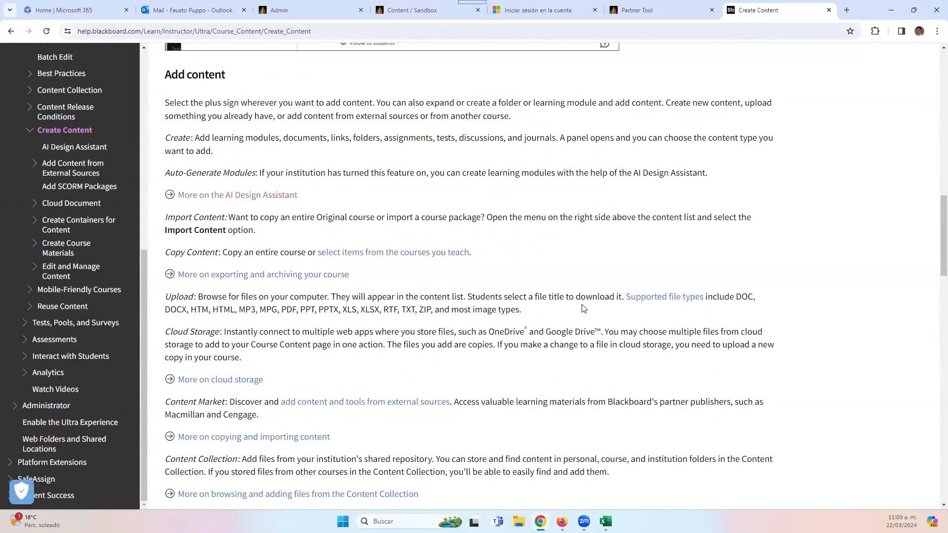
scroll(583, 309, "down", 15)
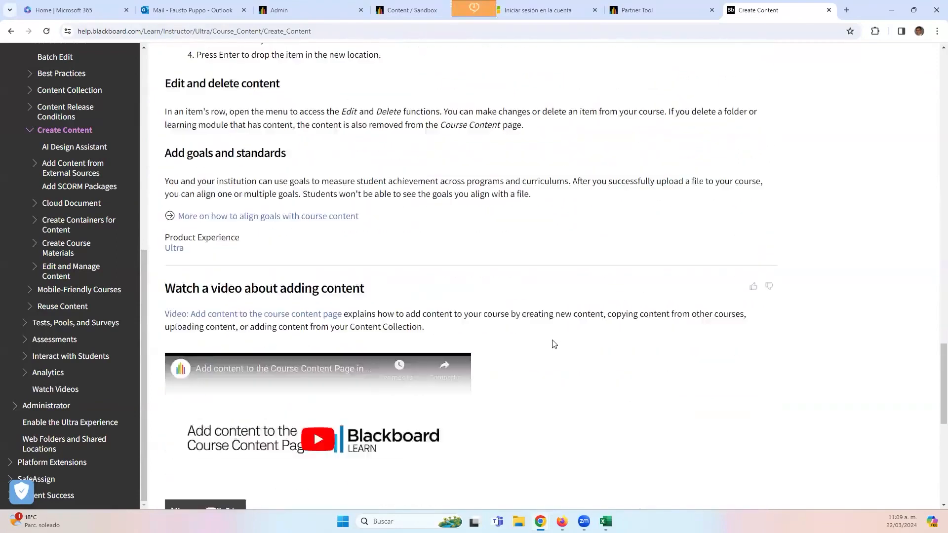
scroll(554, 344, "down", 3)
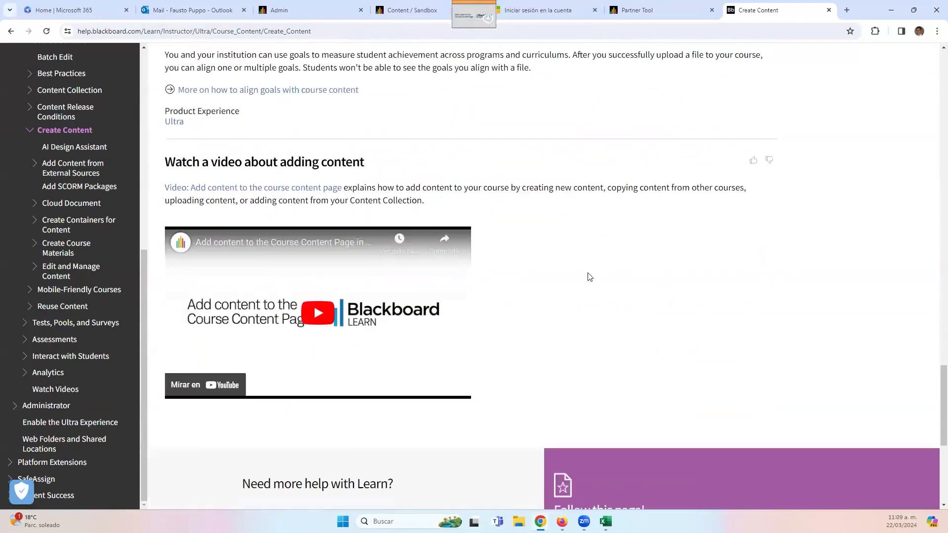
scroll(590, 277, "up", 5)
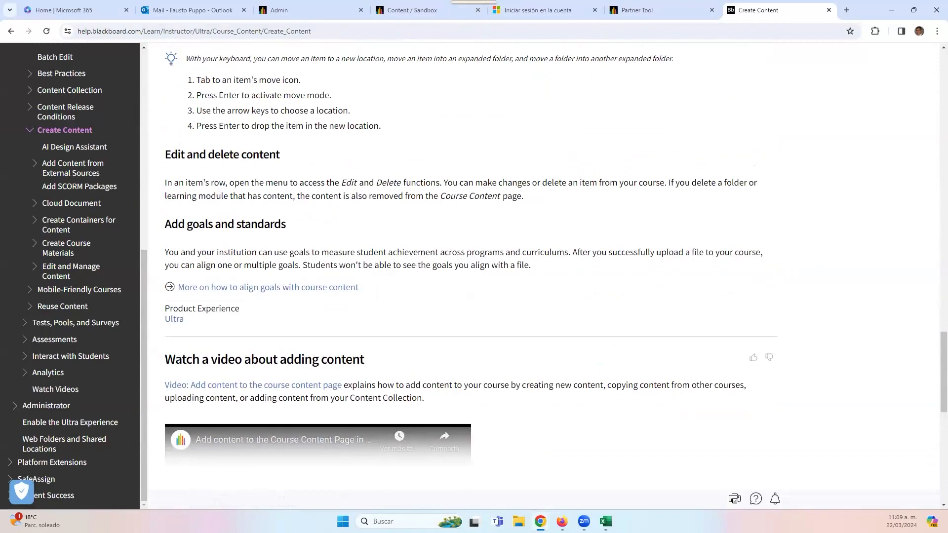
scroll(517, 351, "up", 15)
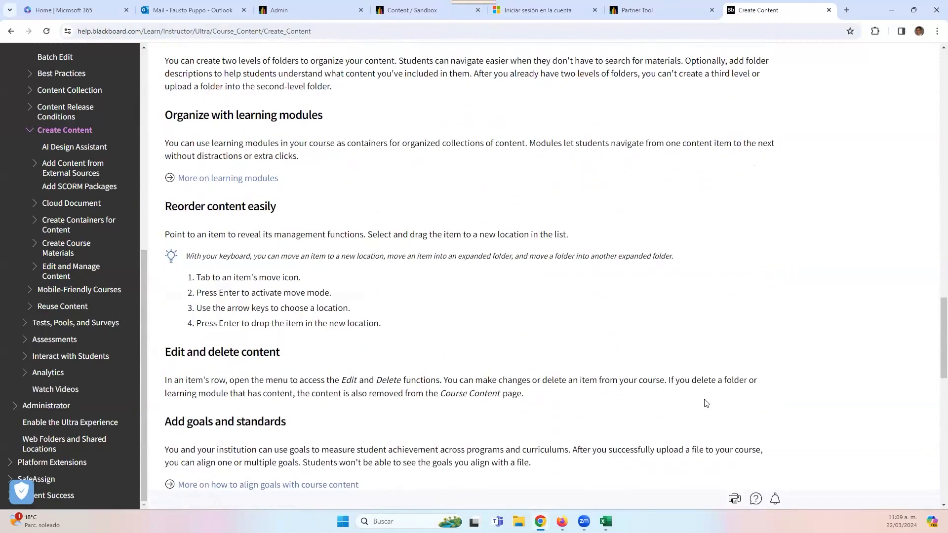
scroll(400, 306, "up", 3)
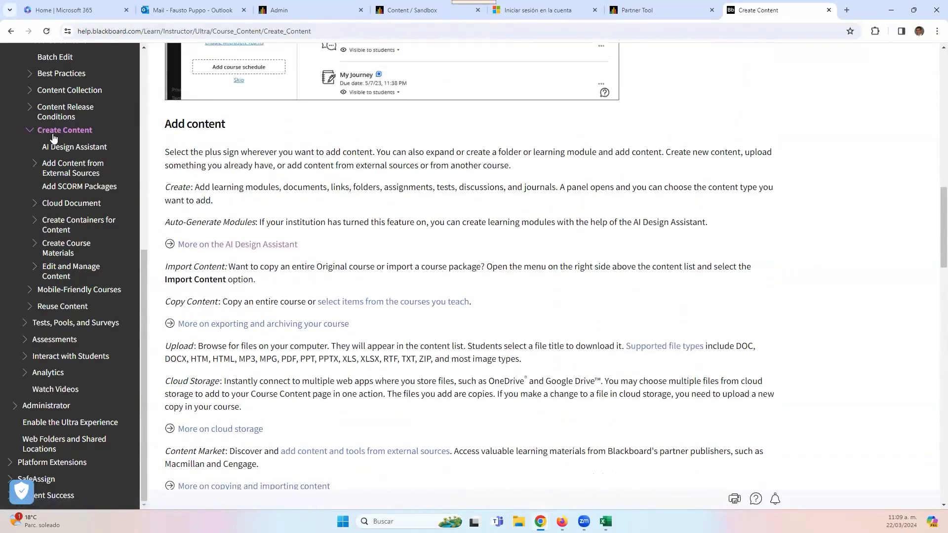
scroll(55, 215, "up", 3)
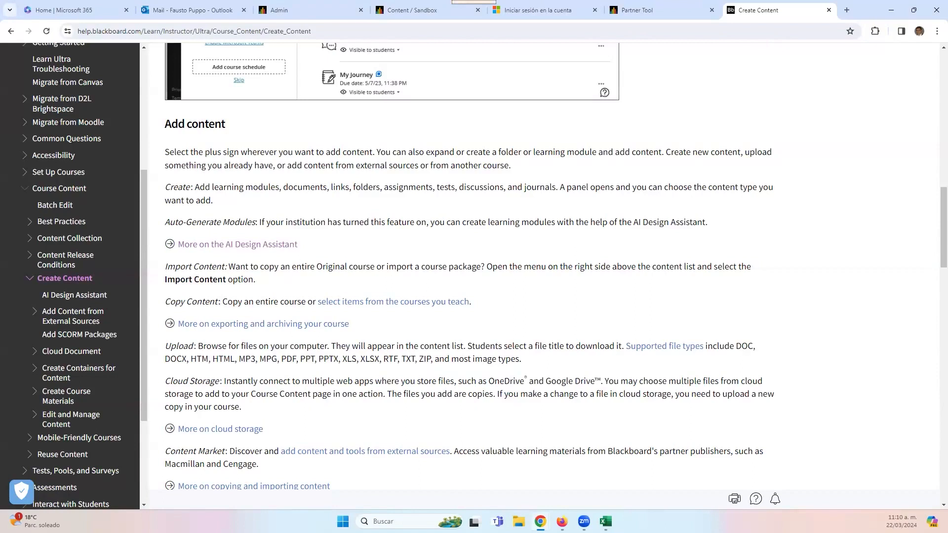
scroll(271, 167, "up", 12)
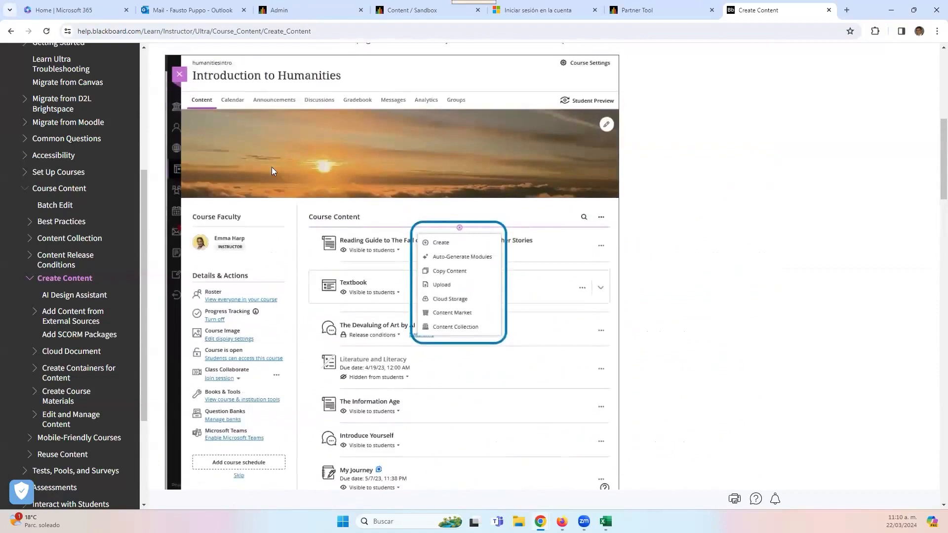
left_click(399, 6)
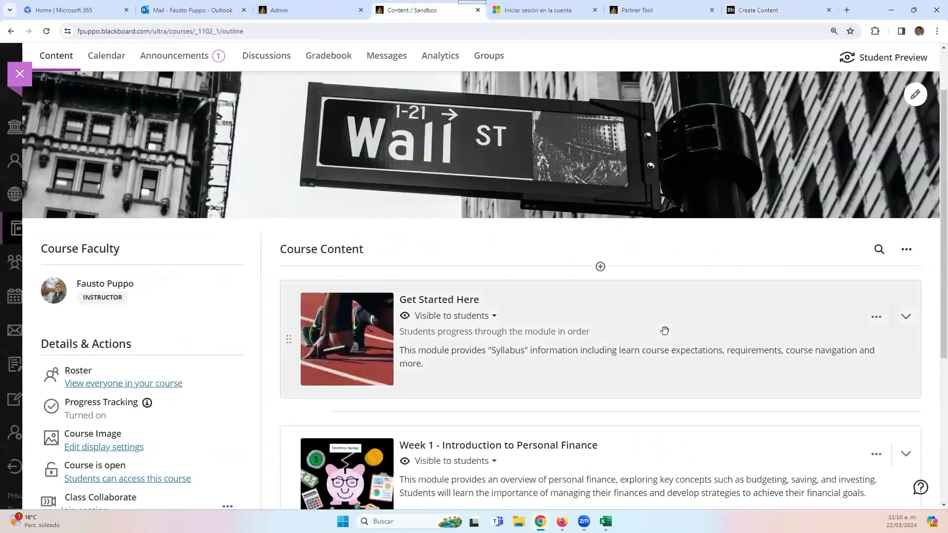
- In the roster, set a student's Member Information role to Course Builder, save, and close the roster
left_click(107, 381)
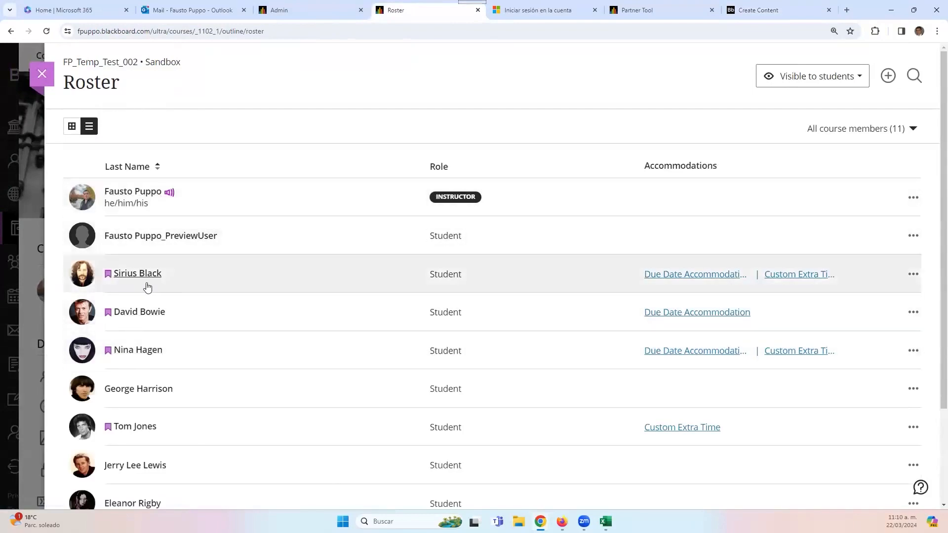
left_click(912, 275)
left_click(843, 324)
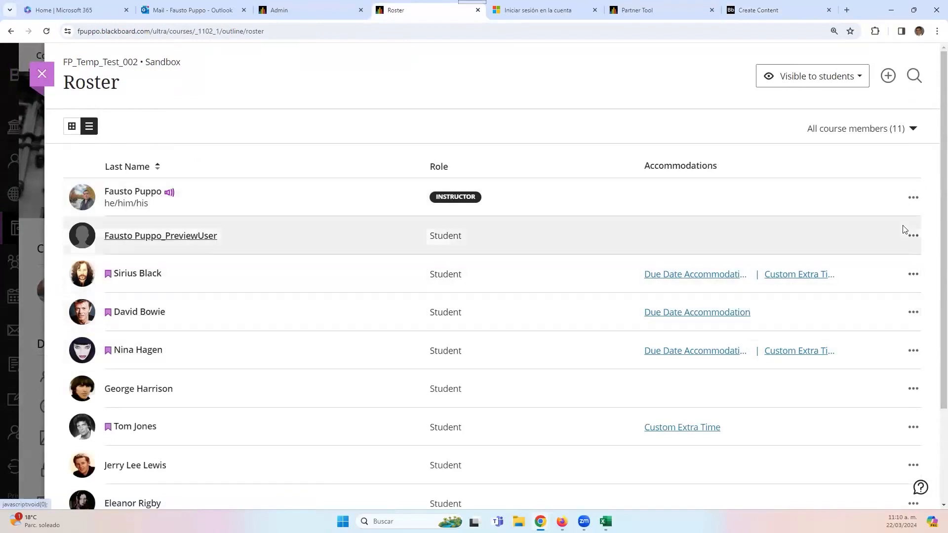
left_click(842, 262)
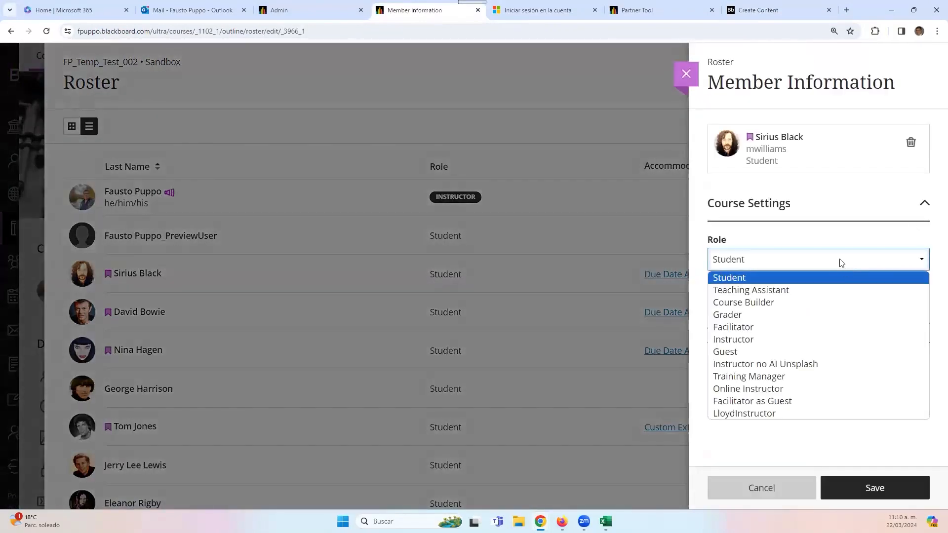
left_click(775, 305)
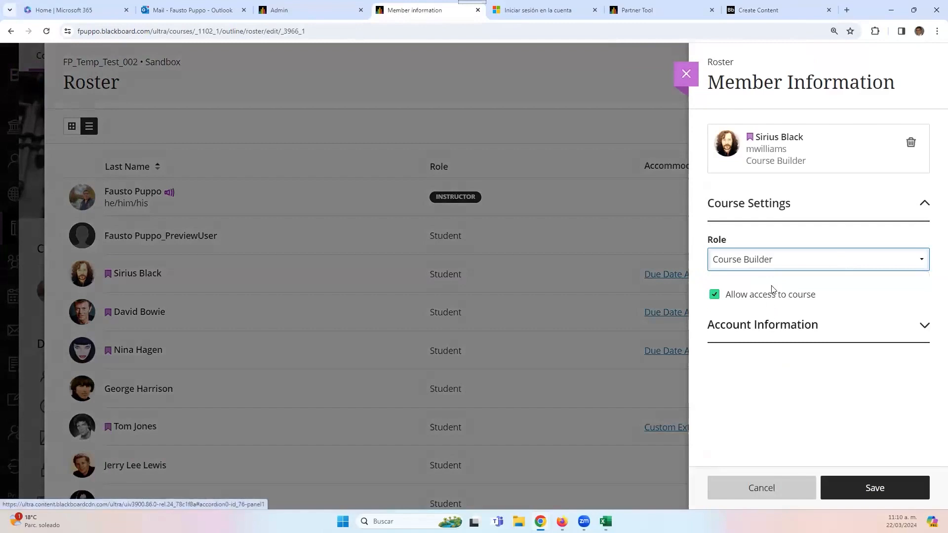
left_click(863, 497)
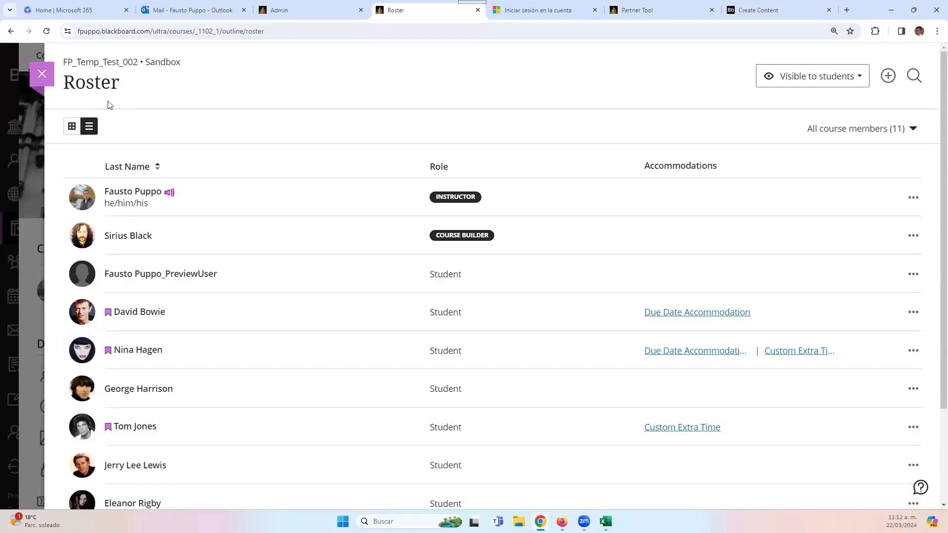
left_click(43, 80)
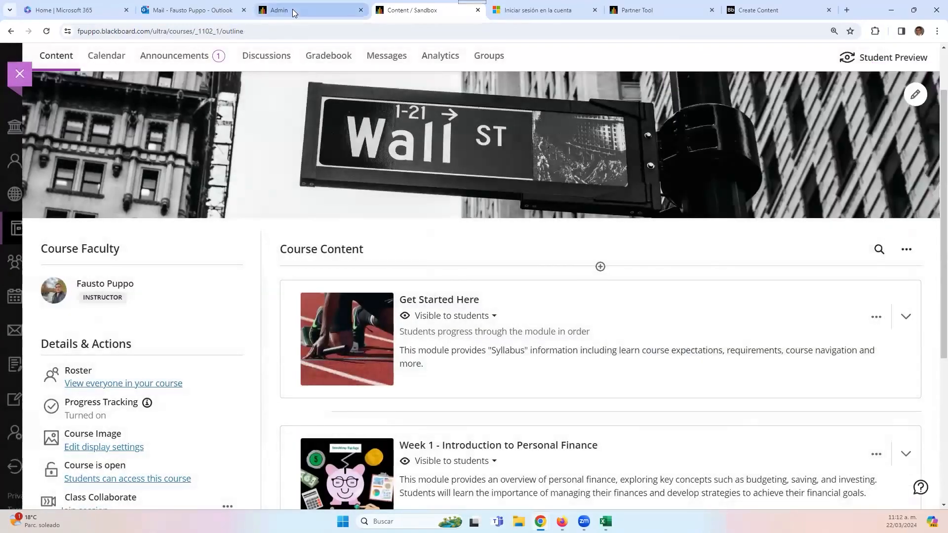
- From Administrator Tools' Course/Organization Roles list, open the Course Builder role's privileges
left_click(292, 9)
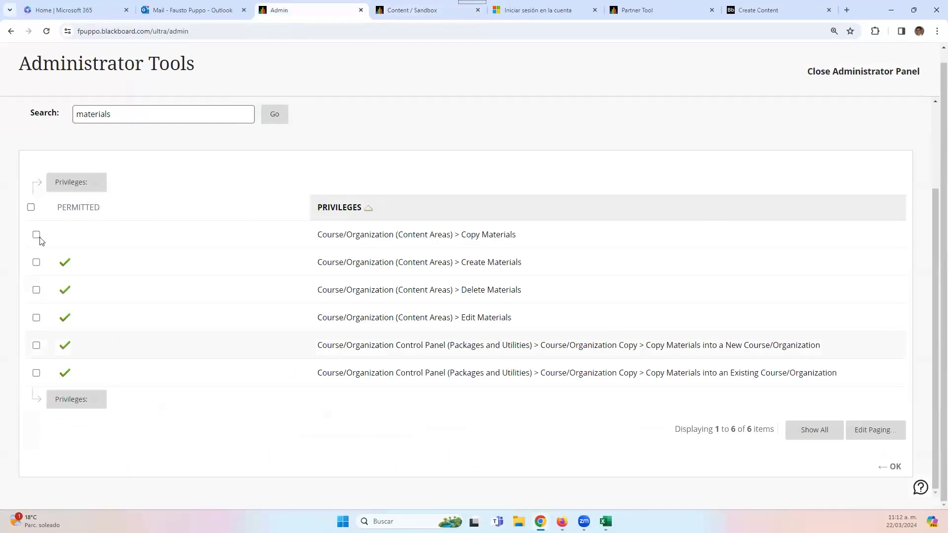
left_click(11, 31)
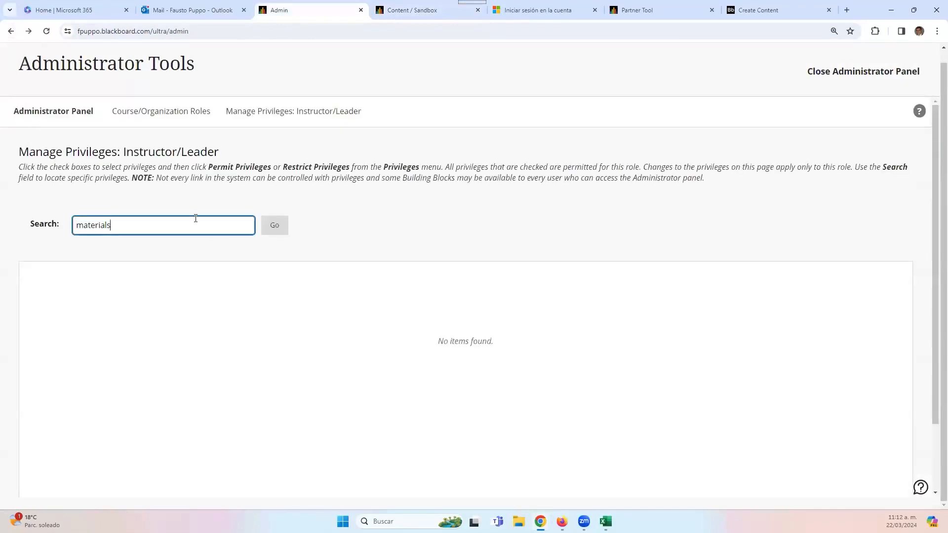
left_click(131, 115)
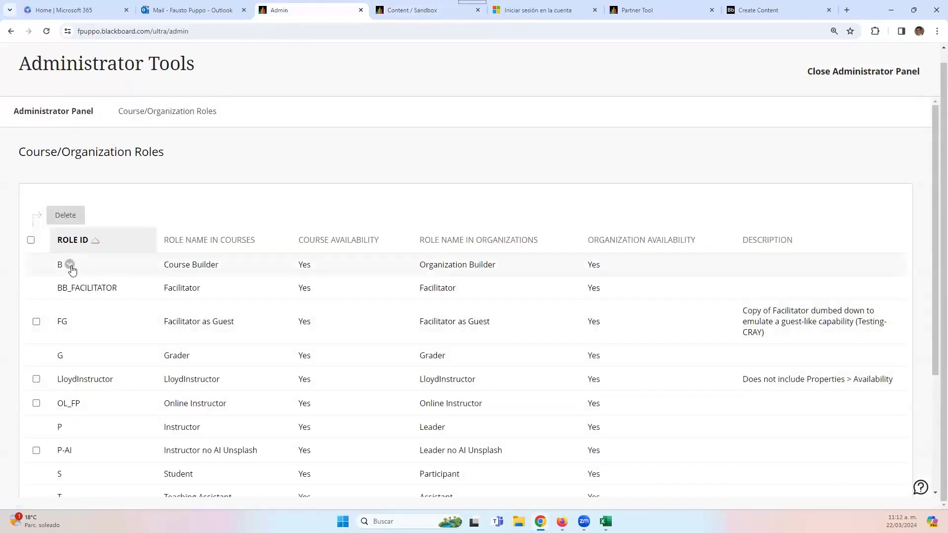
left_click(70, 264)
left_click(103, 329)
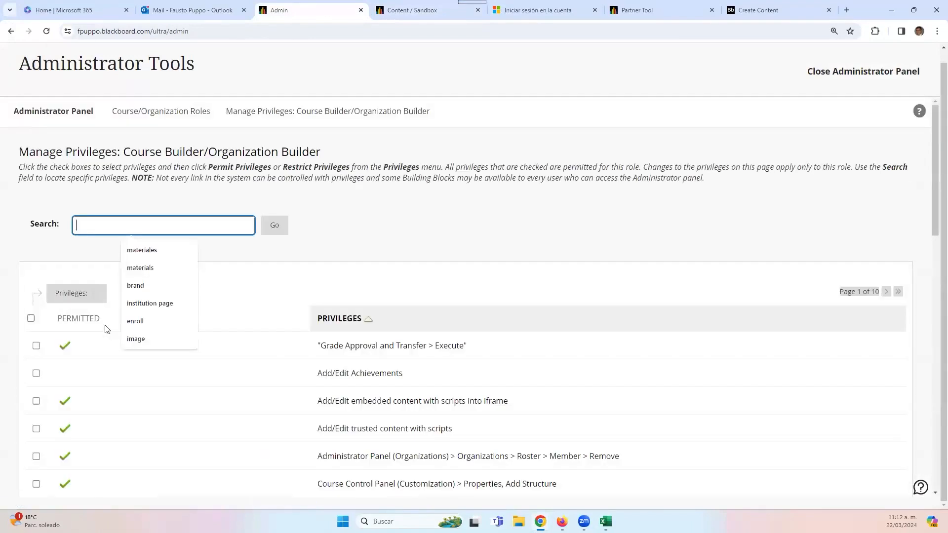
- Scroll up and down the Course Builder/Organization Builder privileges list to review it
scroll(429, 400, "down", 12)
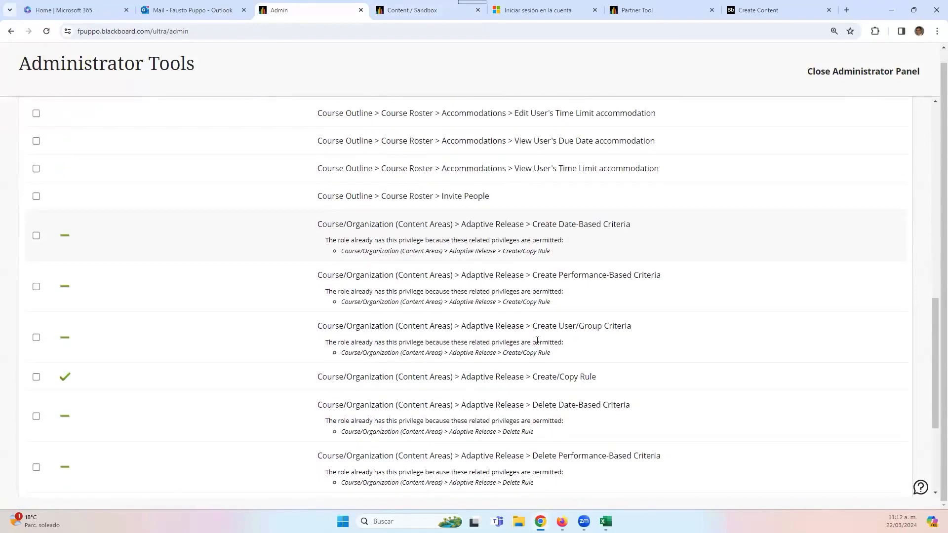
scroll(621, 336, "up", 4)
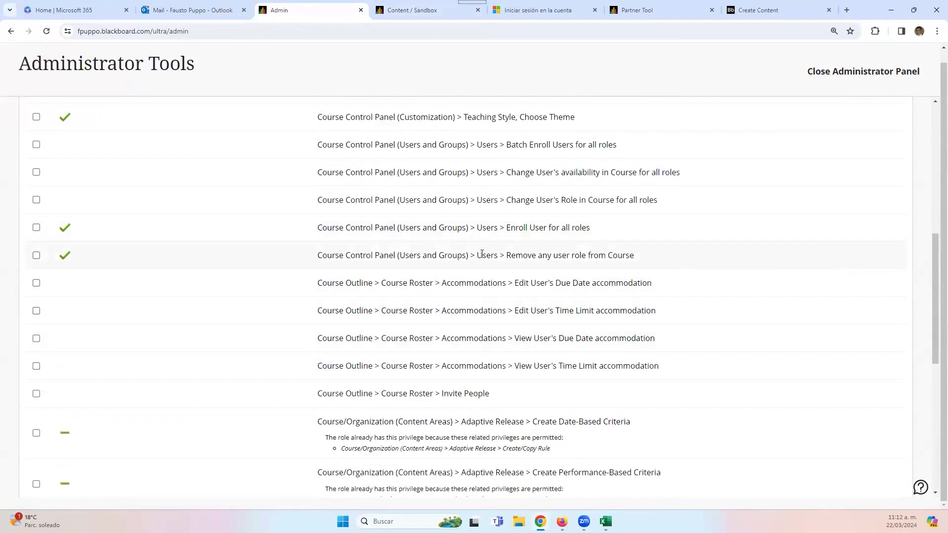
scroll(479, 276, "down", 4)
scroll(478, 276, "up", 3)
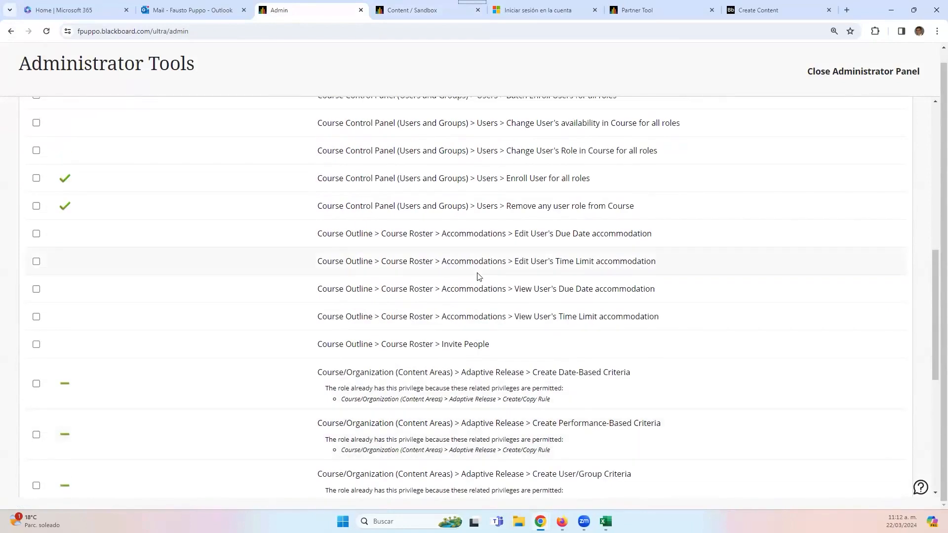
scroll(473, 282, "up", 9)
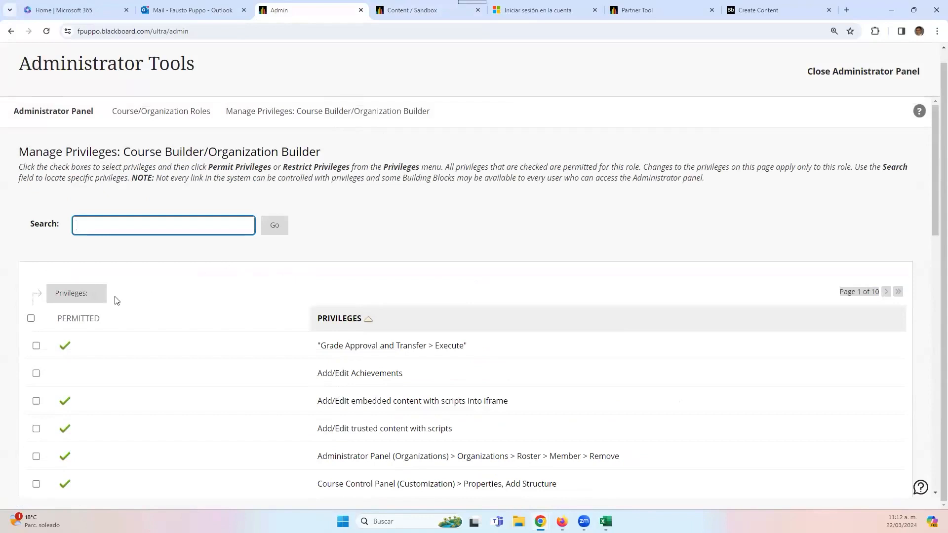
scroll(265, 376, "down", 1)
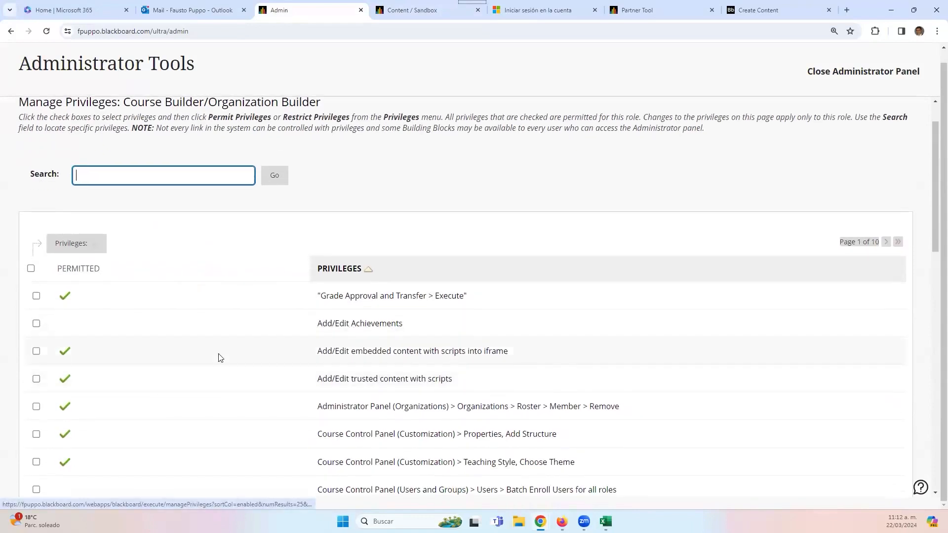
scroll(218, 357, "down", 2)
scroll(170, 329, "down", 2)
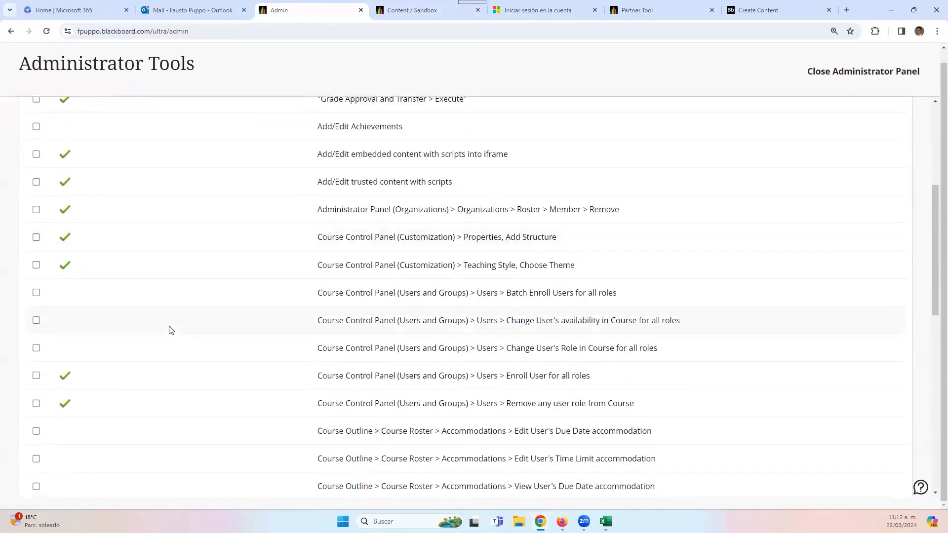
scroll(170, 329, "up", 5)
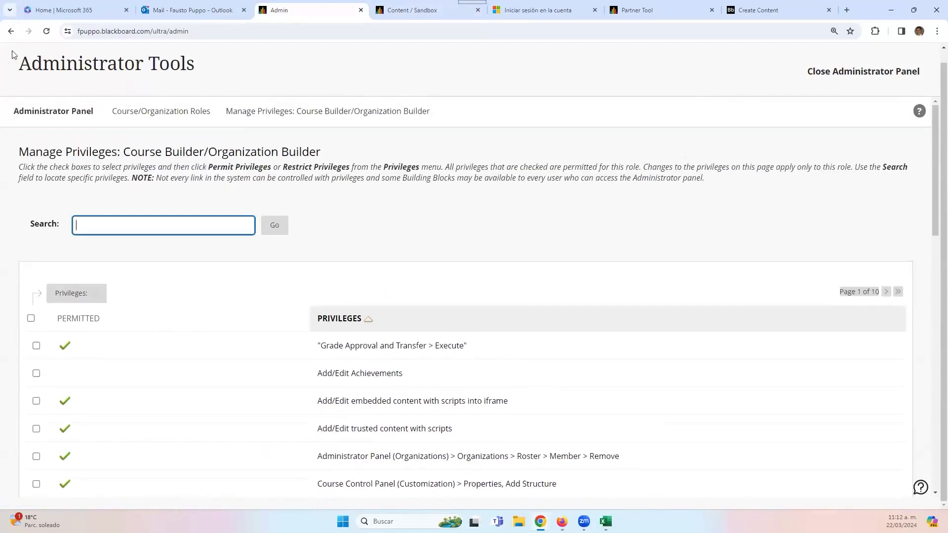
- From the Course/Organization Roles list, open the Copy form for the Course Builder/Organization Builder role
left_click(152, 112)
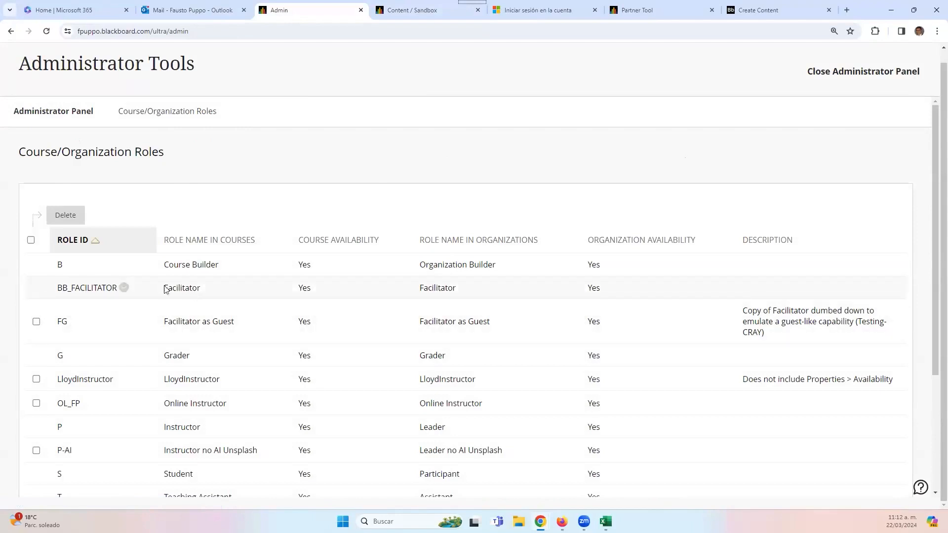
left_click(69, 266)
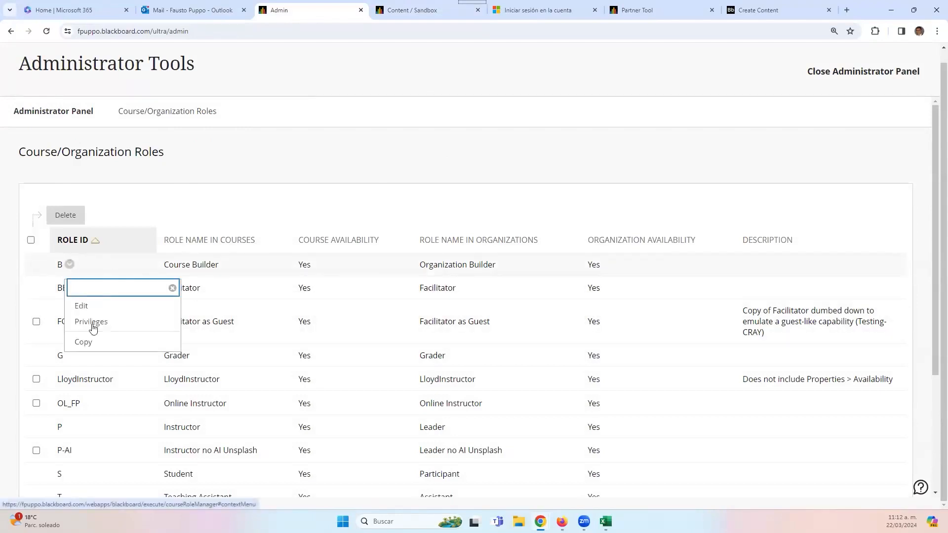
left_click(90, 342)
scroll(286, 334, "down", 5)
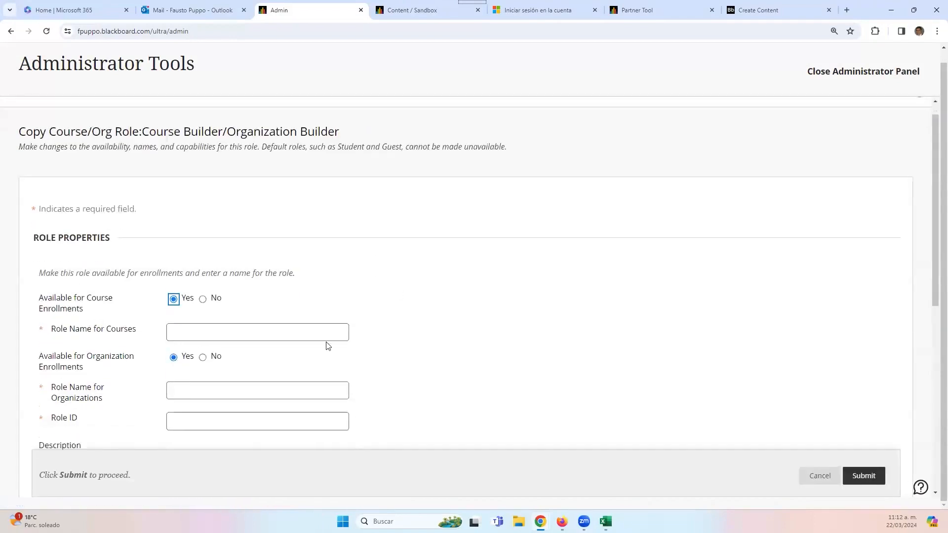